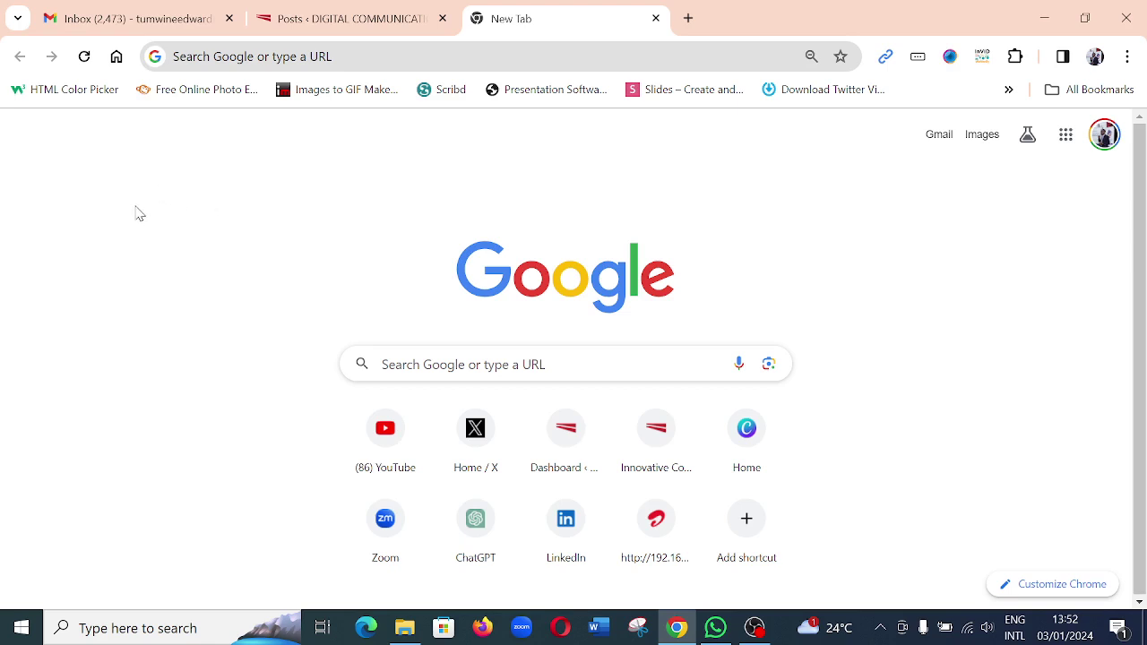
# Go to kuula.co in the new Chrome tab, discarding the /feed autocompletion
pyautogui.click(476, 56)
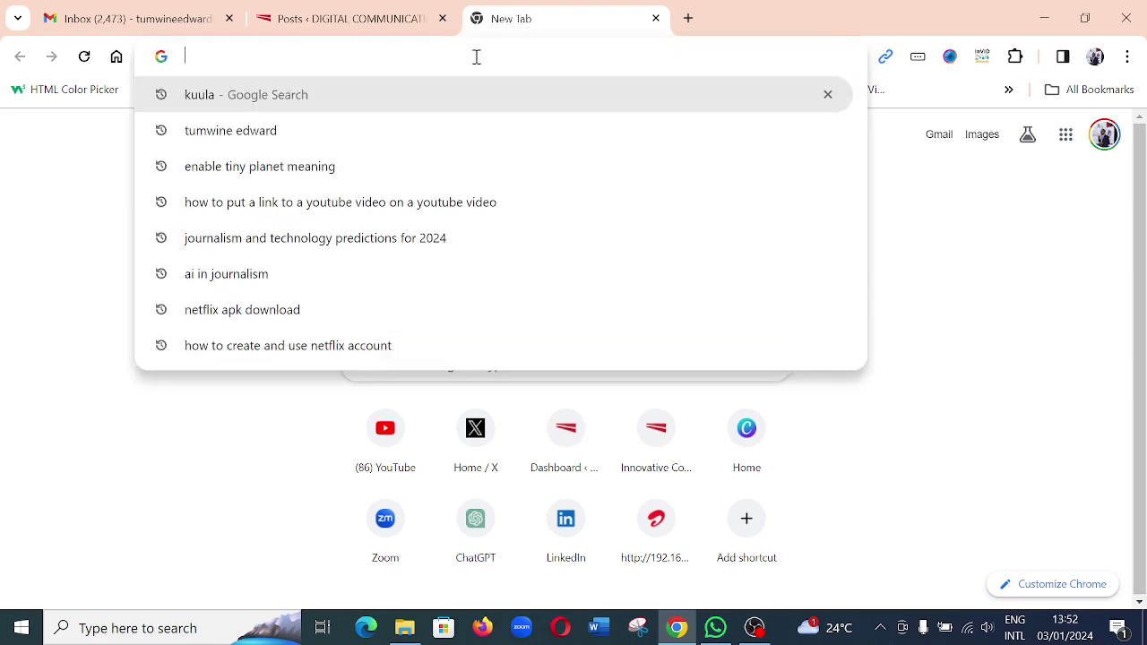
pyautogui.write('kuula')
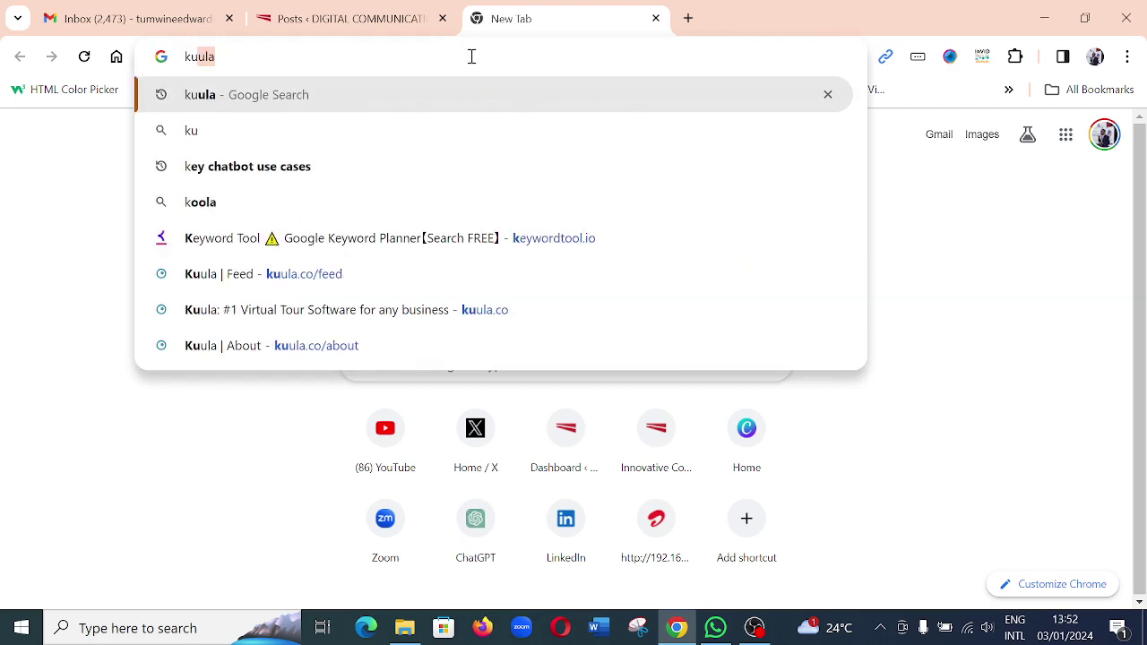
pyautogui.write('.co')
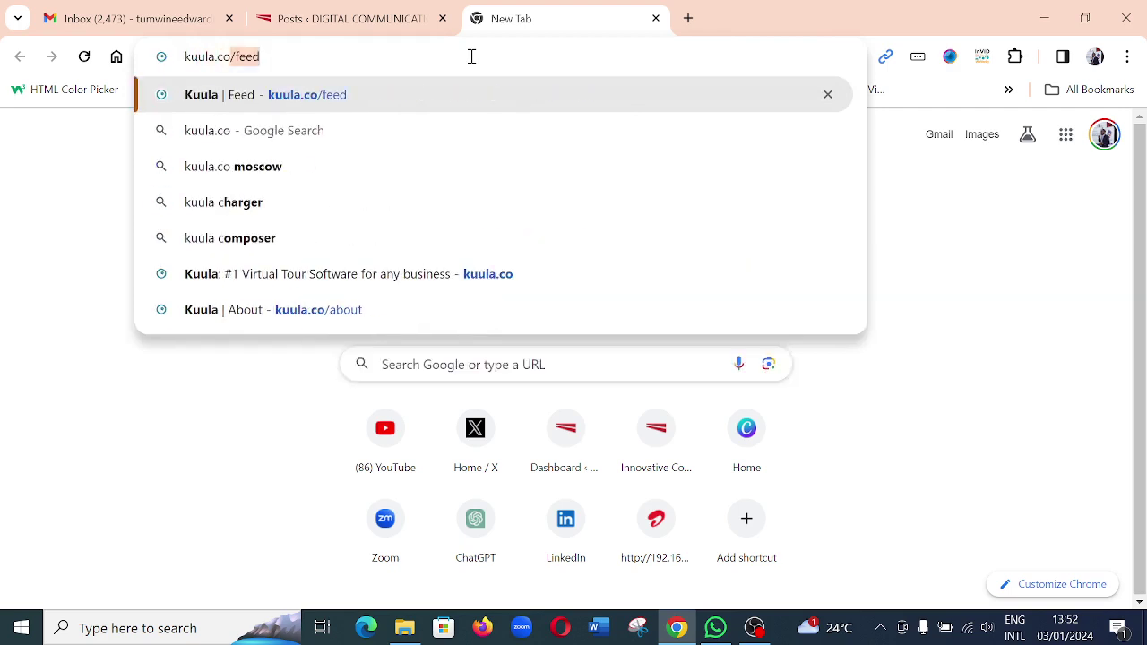
pyautogui.press('Delete')
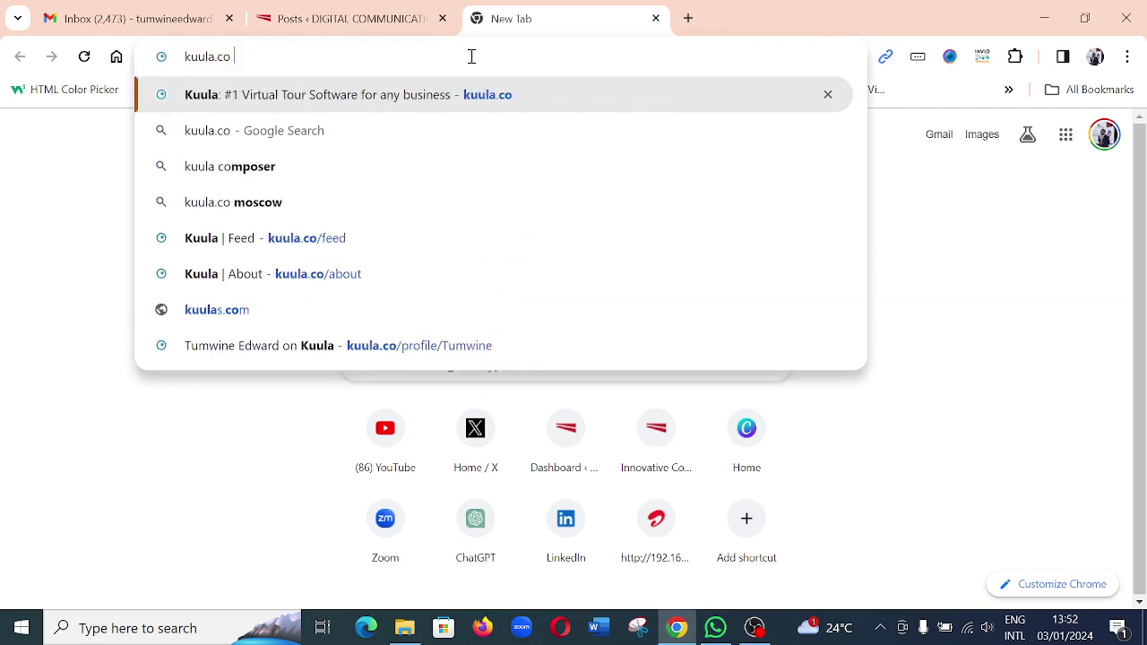
pyautogui.press('Return')
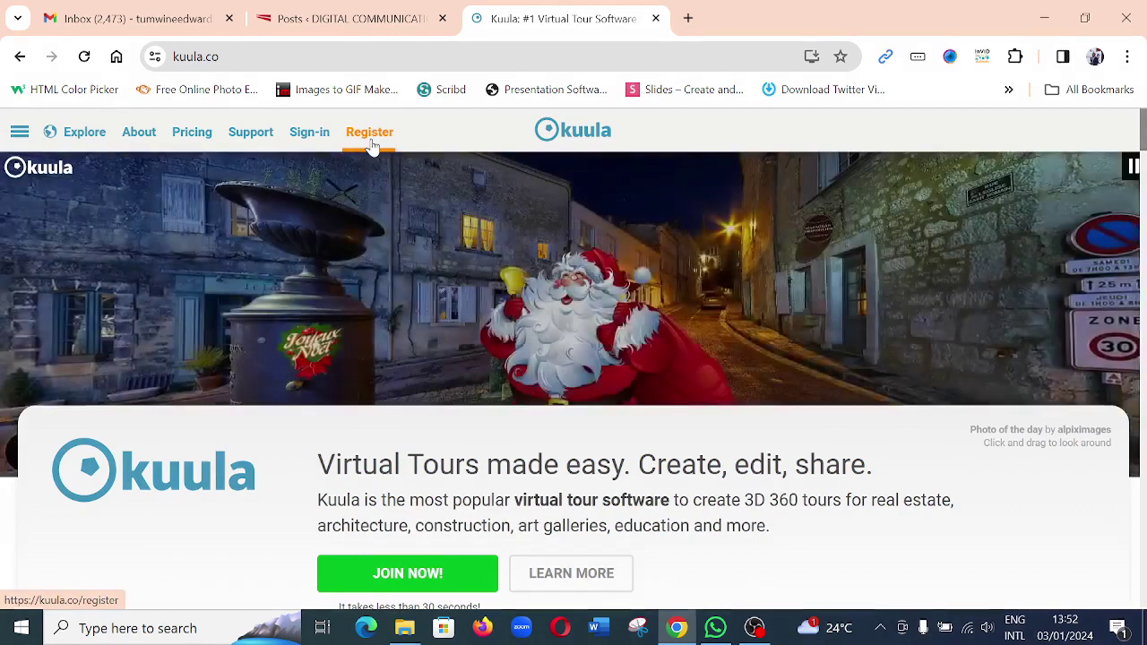
# Register on Kuula with email sign-up and submit the sign-up e-mail address
pyautogui.click(373, 144)
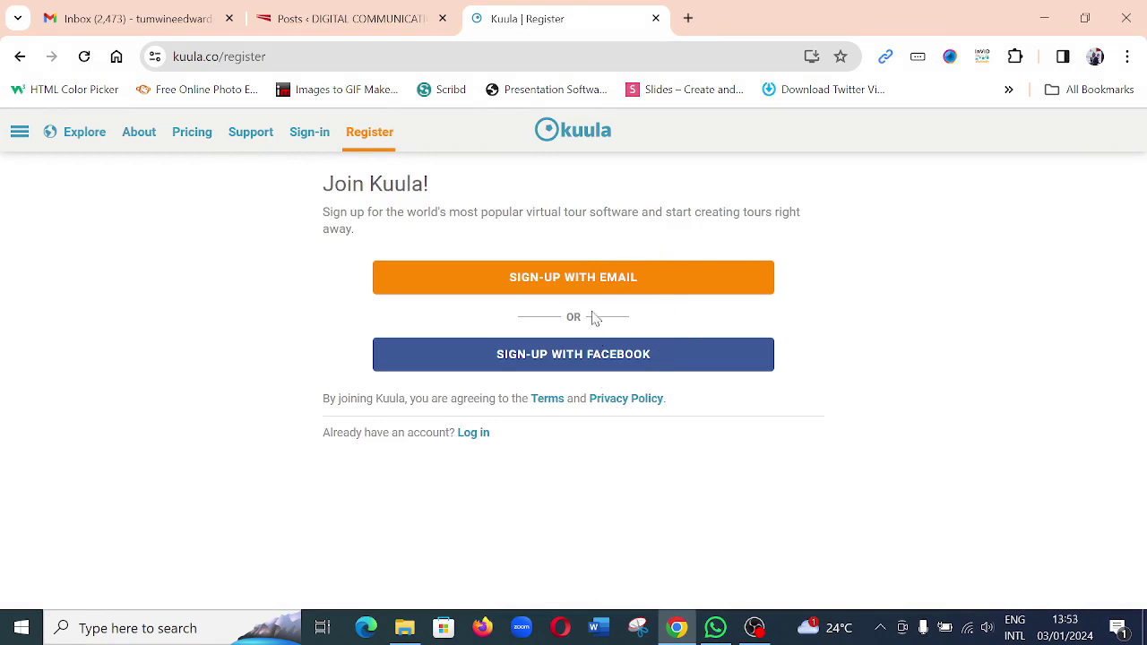
pyautogui.click(599, 281)
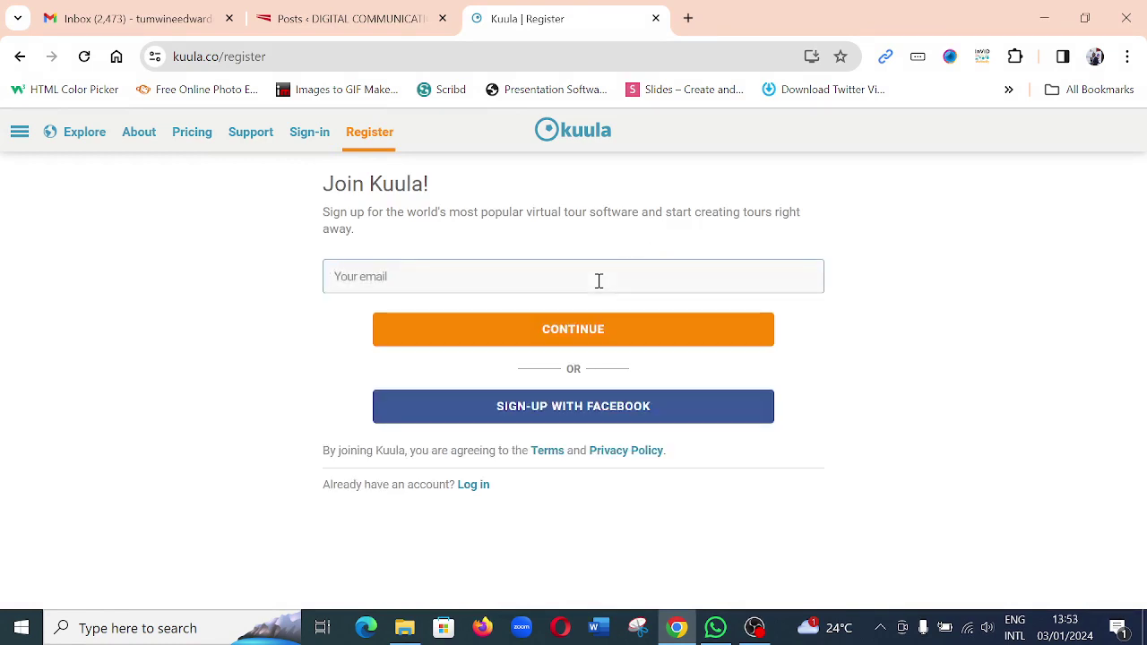
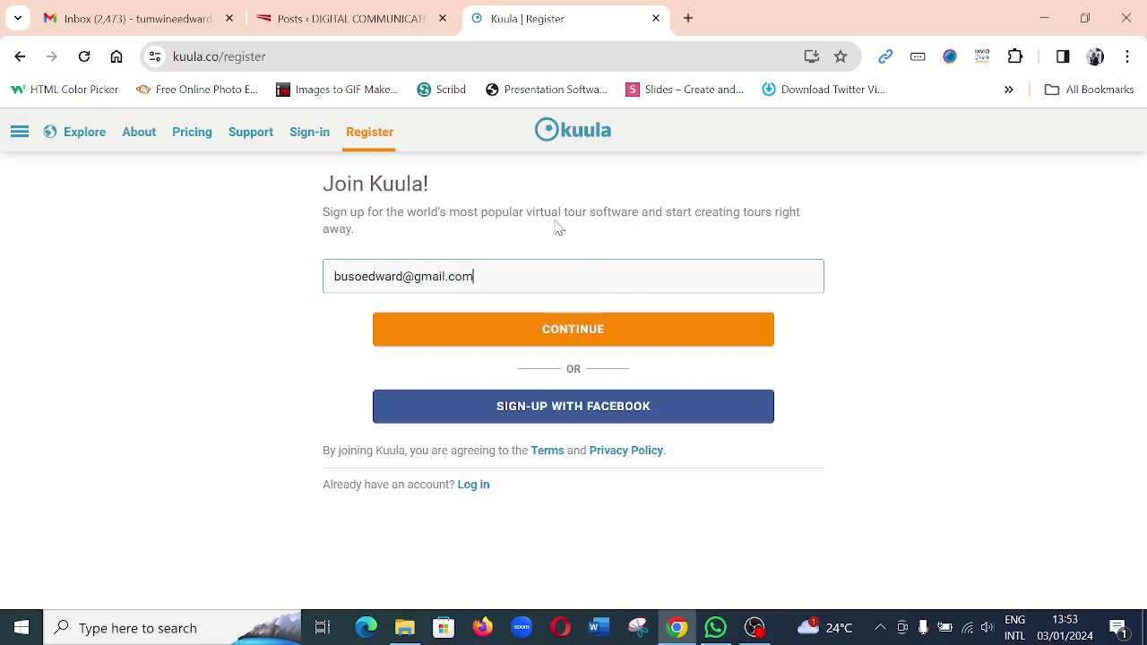
pyautogui.click(564, 331)
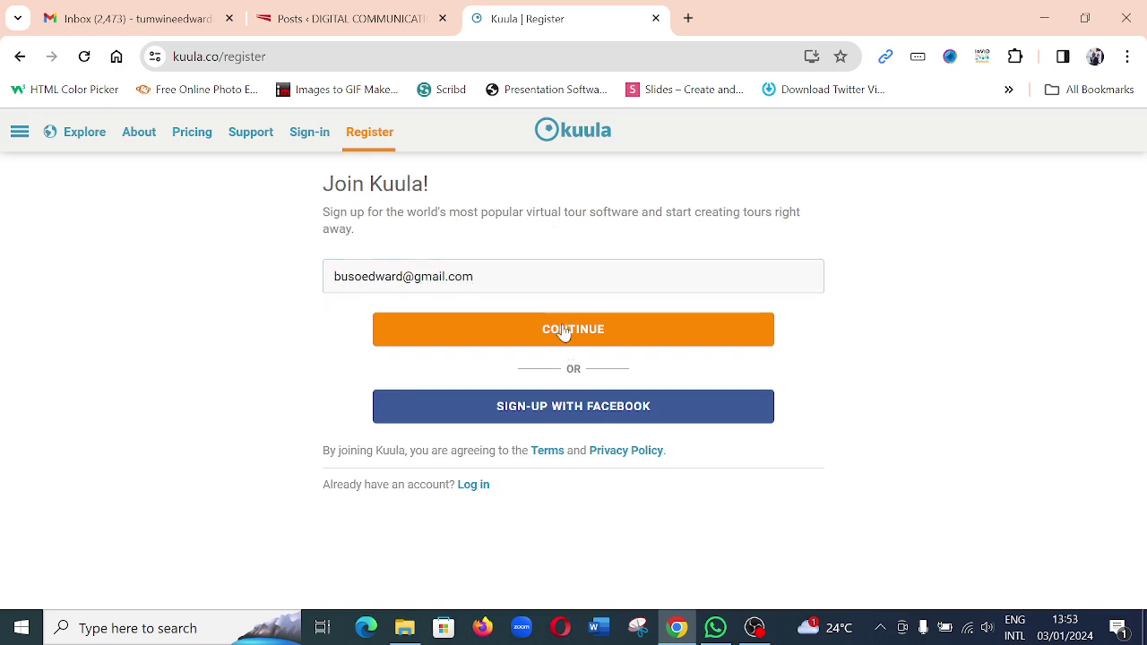
pyautogui.click(634, 336)
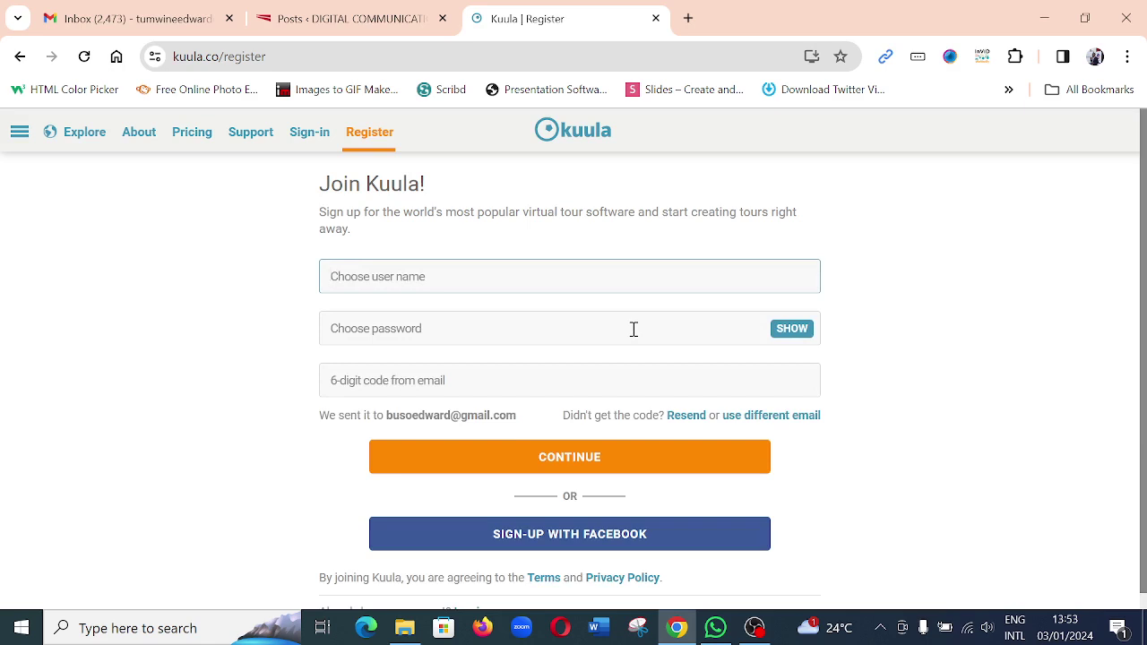
# Enter a username and a 'WOW'-strength password of at least 7 characters, then switch to Gmail
pyautogui.write('Busobozi')
pyautogui.click(633, 329)
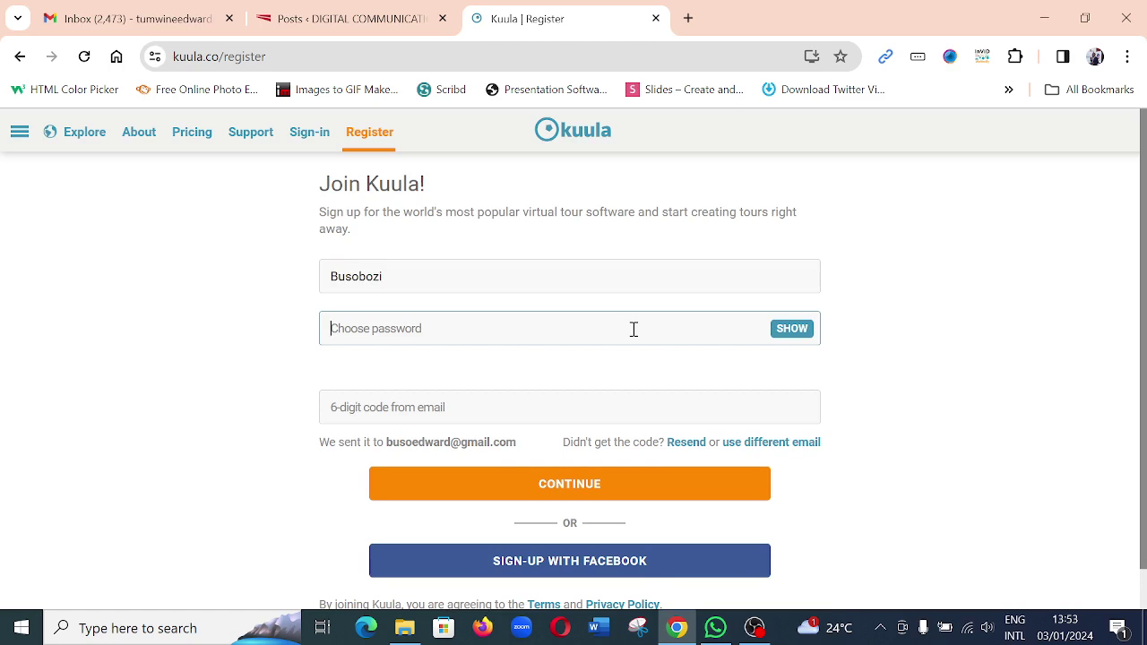
pyautogui.write('*')
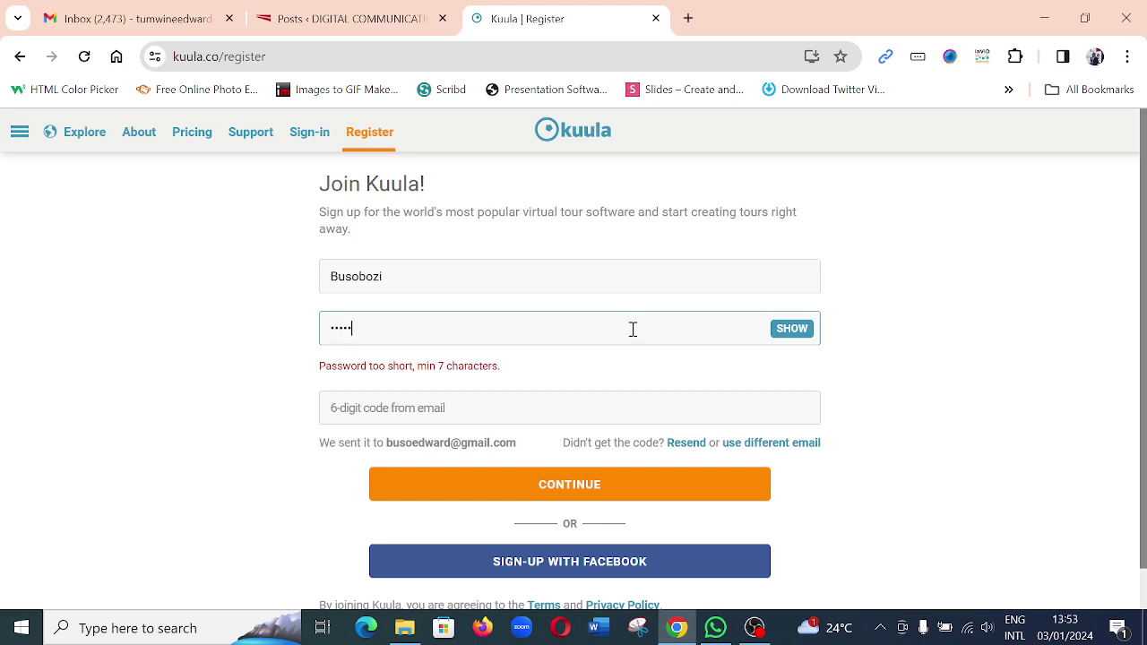
pyautogui.write('********')
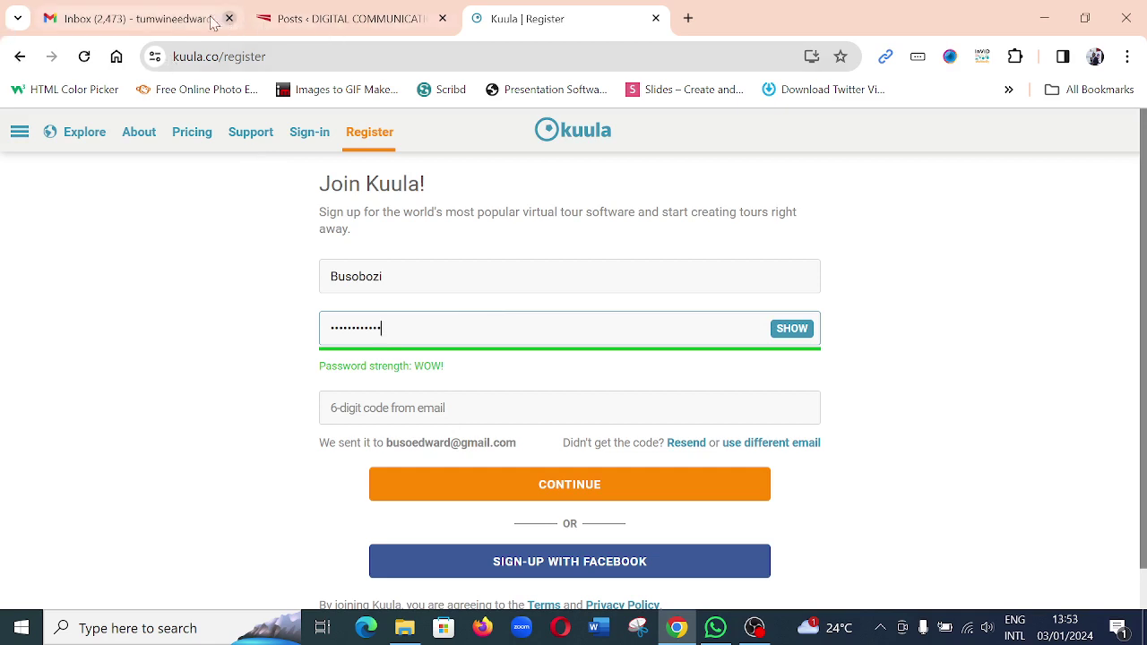
pyautogui.click(99, 24)
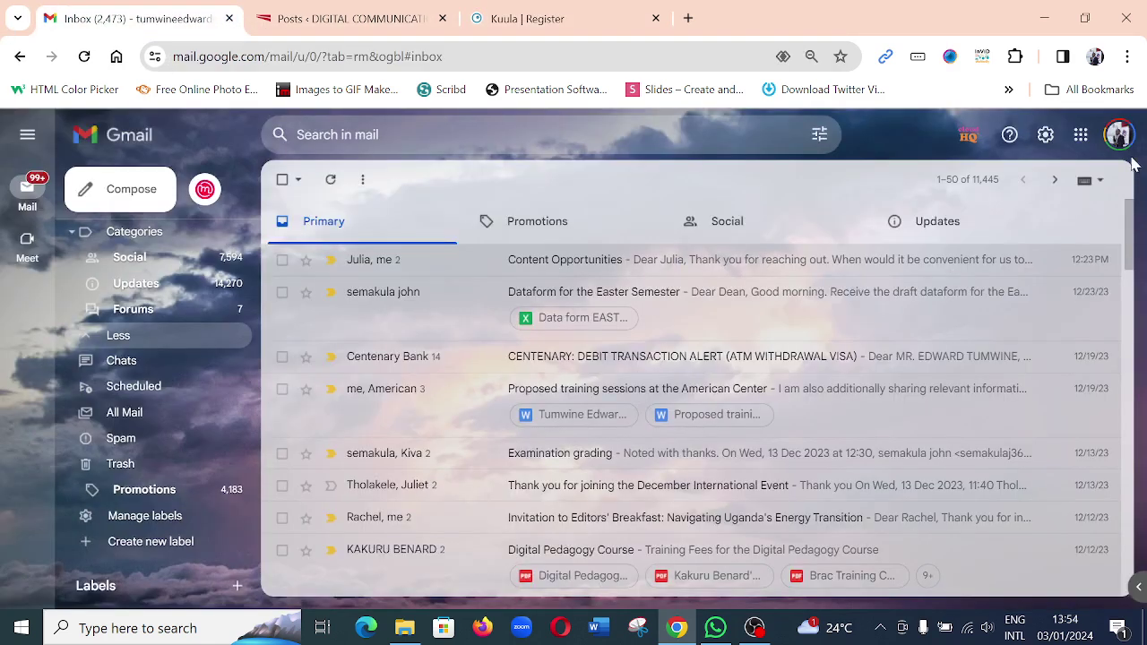
# Switch Gmail to the sign-up account, open the Kuula Registration Code email, and return to Kuula
pyautogui.click(1118, 136)
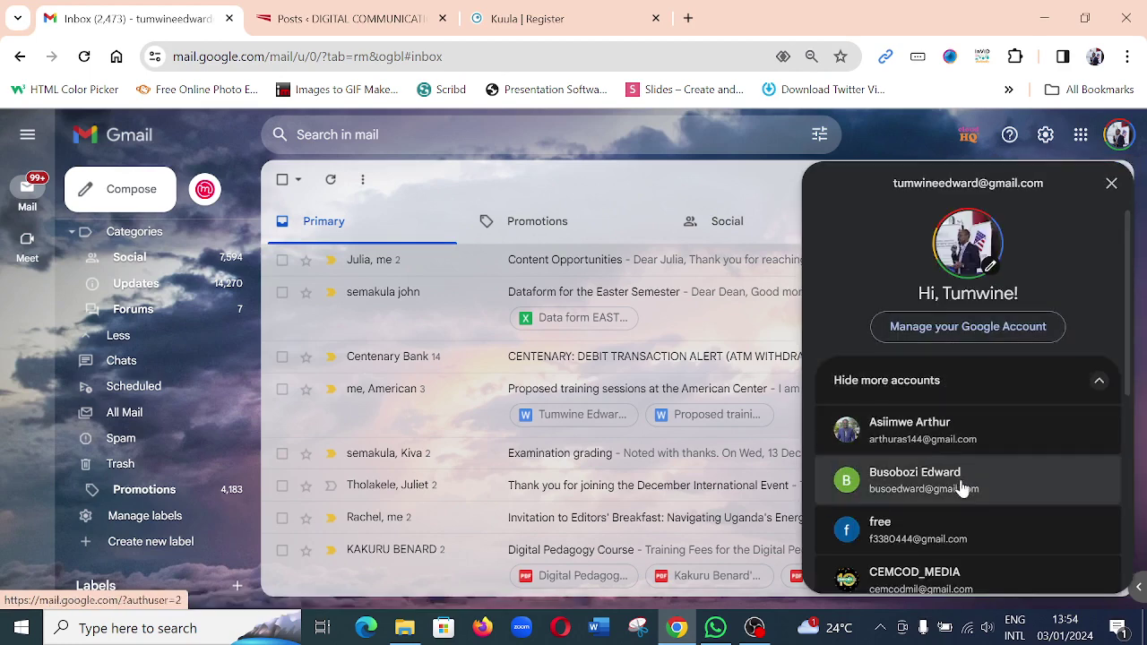
pyautogui.click(960, 484)
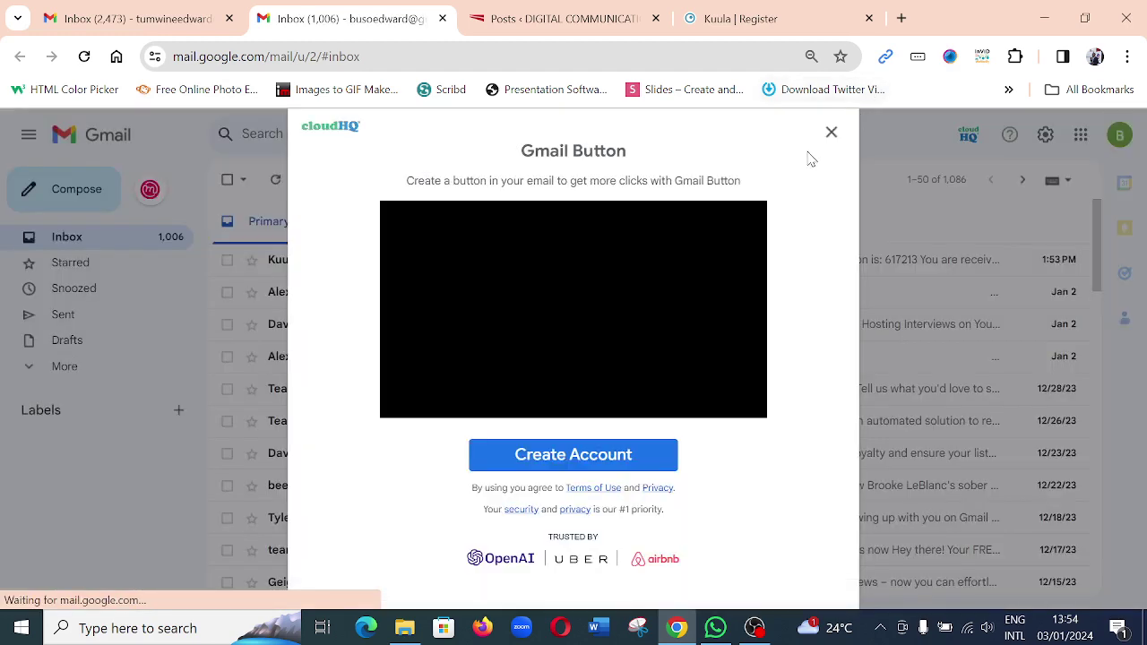
pyautogui.click(832, 133)
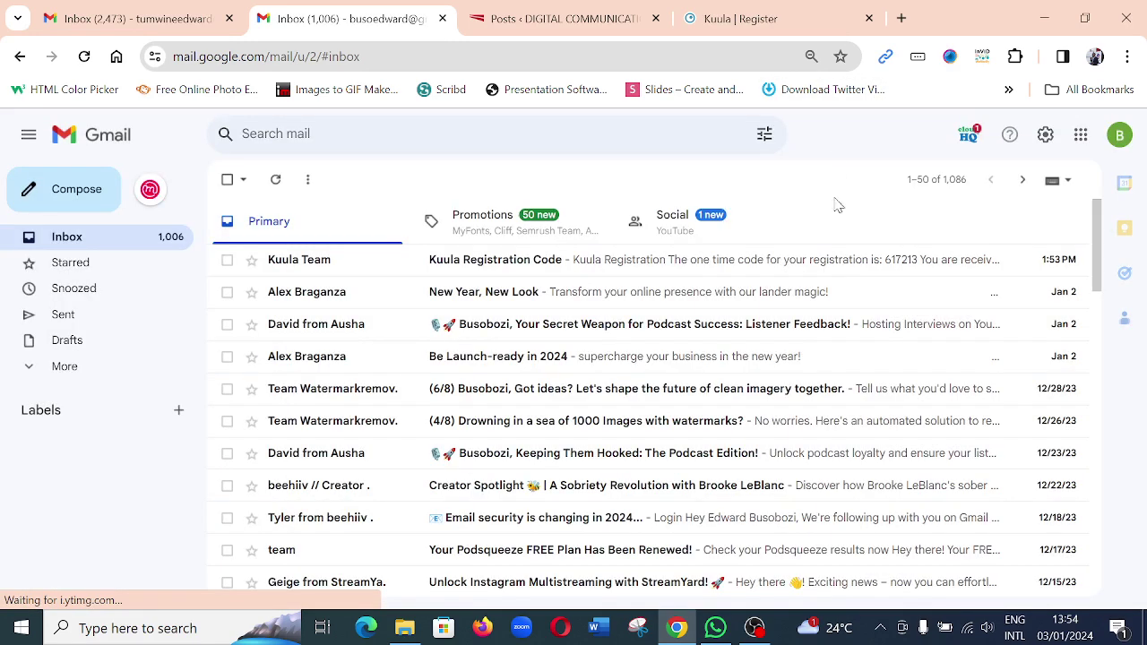
pyautogui.click(813, 266)
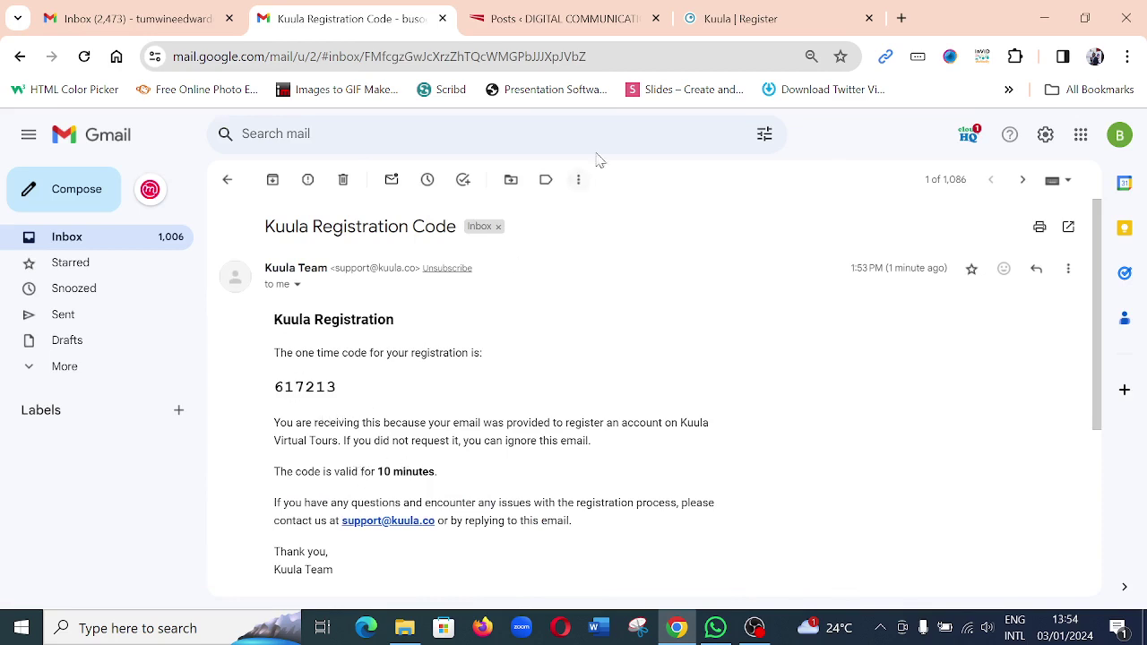
pyautogui.click(733, 26)
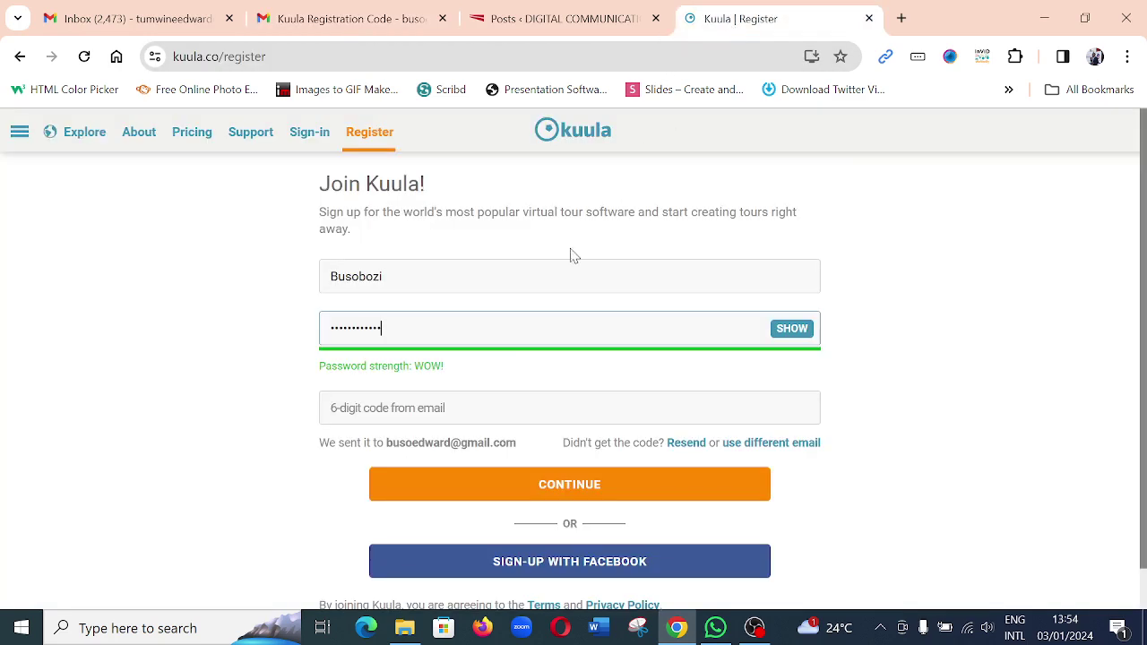
# Enter the emailed verification code to submit the registration
pyautogui.click(476, 414)
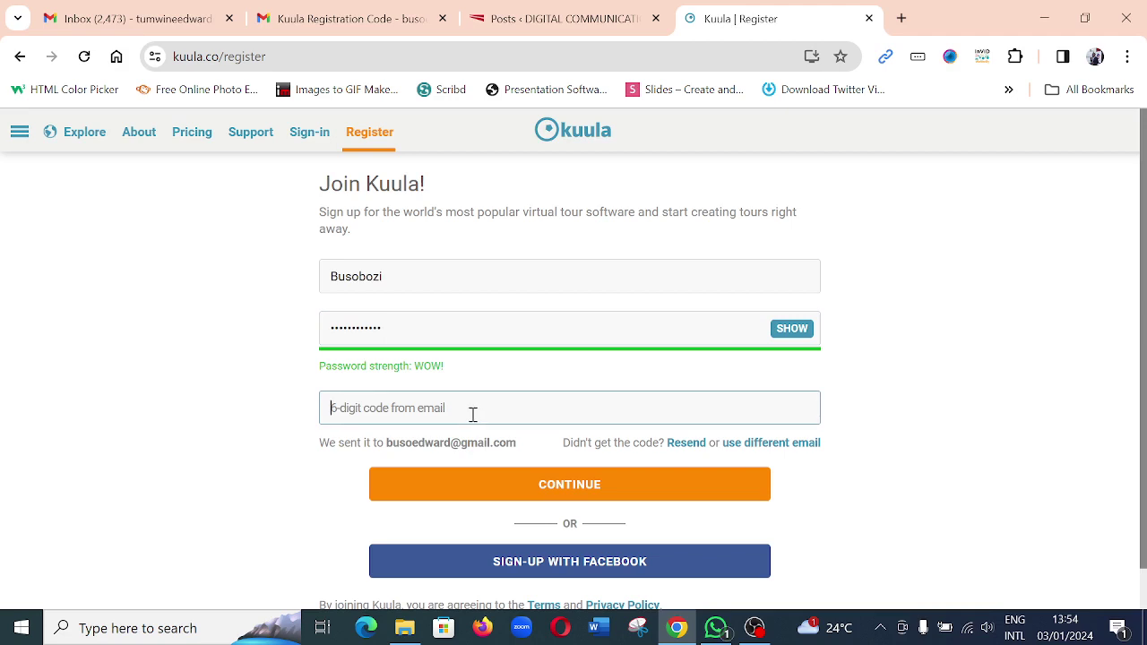
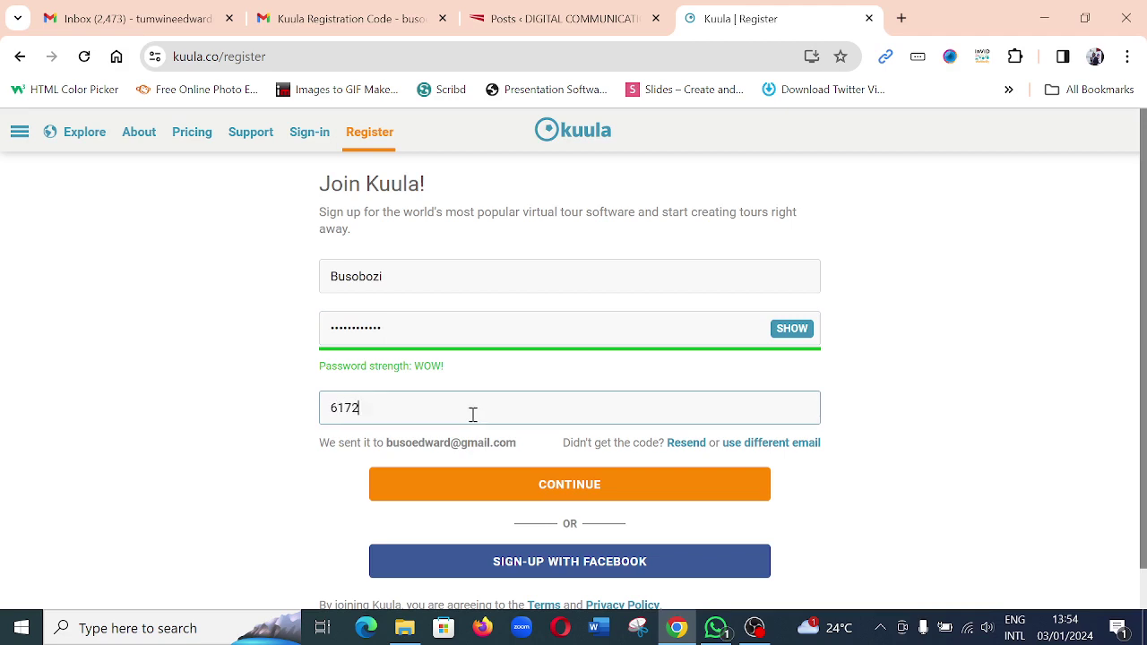
pyautogui.click(567, 493)
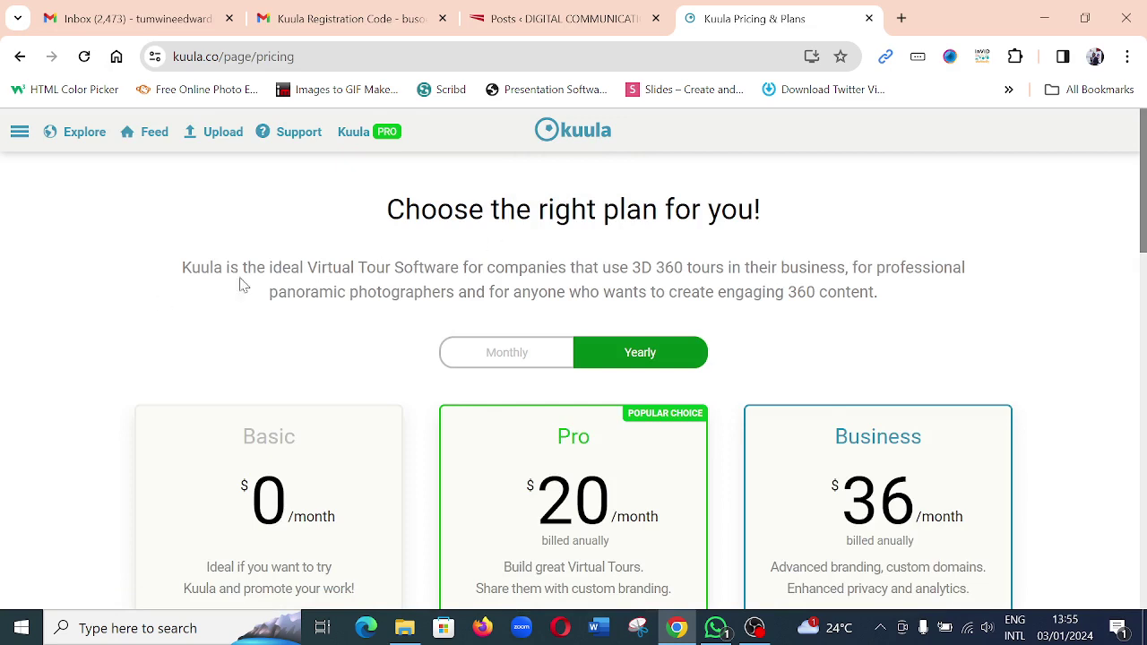
# Choose the free Basic plan on the pricing page
pyautogui.scroll(-2, 712, 215)
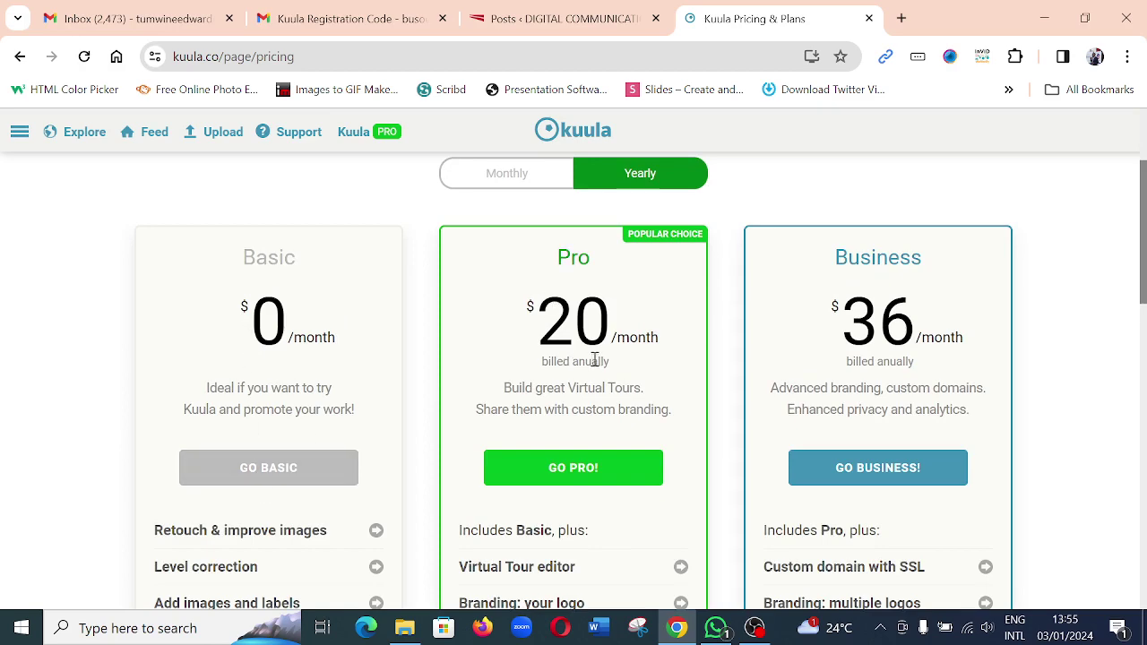
pyautogui.scroll(-2, 413, 447)
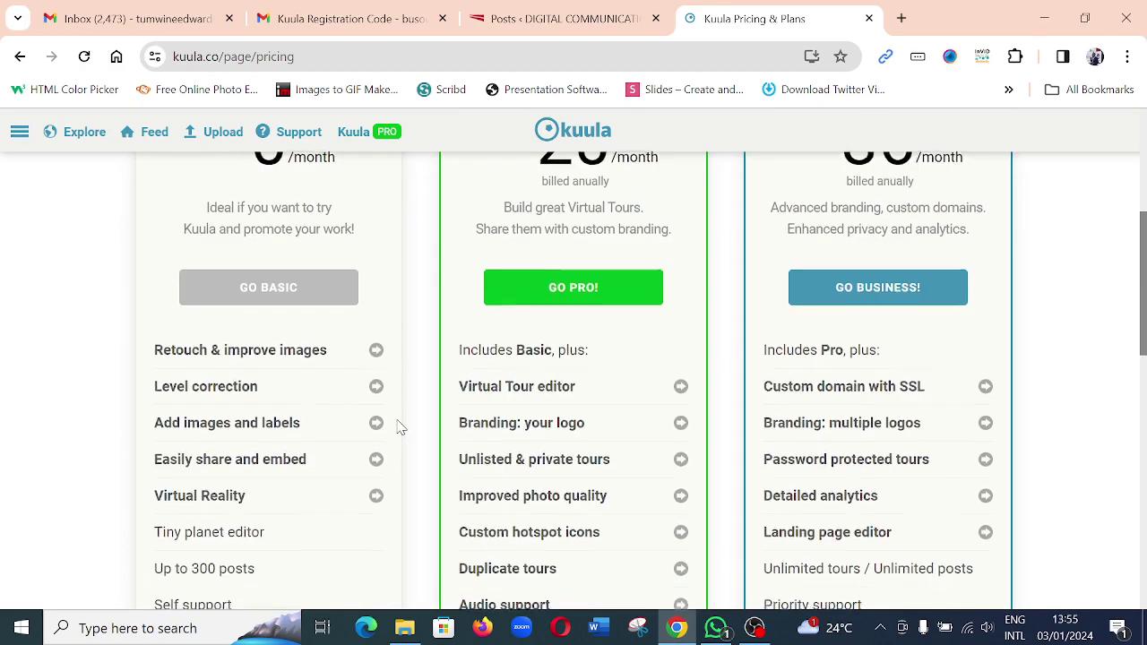
pyautogui.scroll(-4, 397, 427)
pyautogui.scroll(3, 401, 427)
pyautogui.scroll(5, 401, 427)
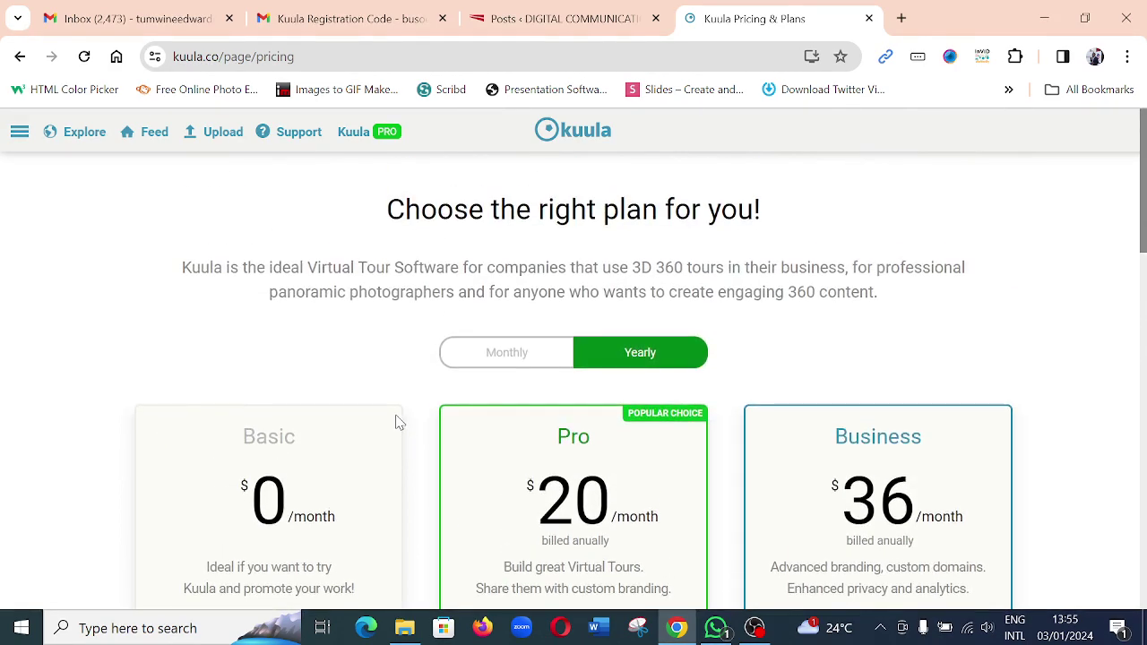
pyautogui.scroll(-2, 397, 422)
pyautogui.click(253, 465)
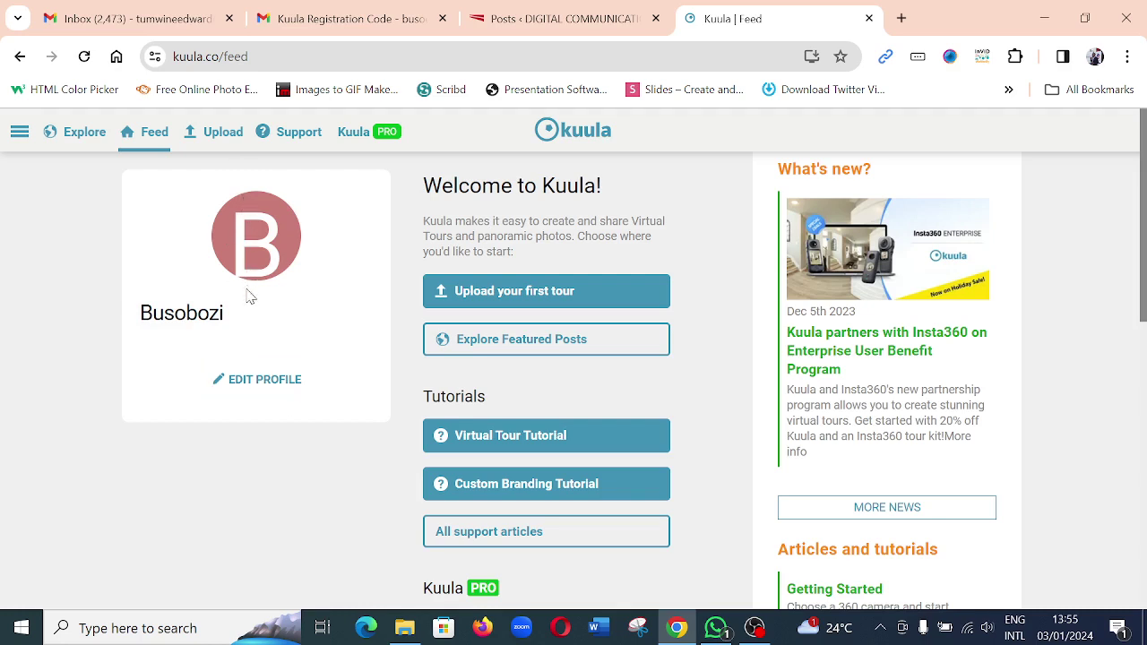
# Upload the Pictures-folder photo of a man speaking into a microphone as the profile picture
pyautogui.click(260, 380)
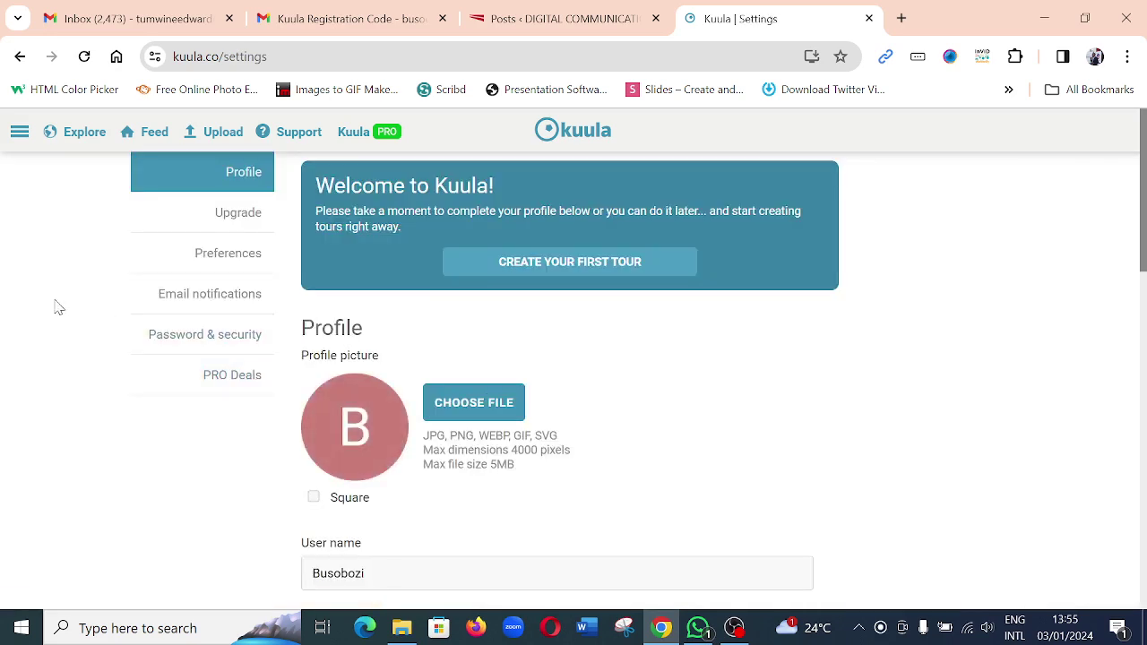
pyautogui.click(472, 410)
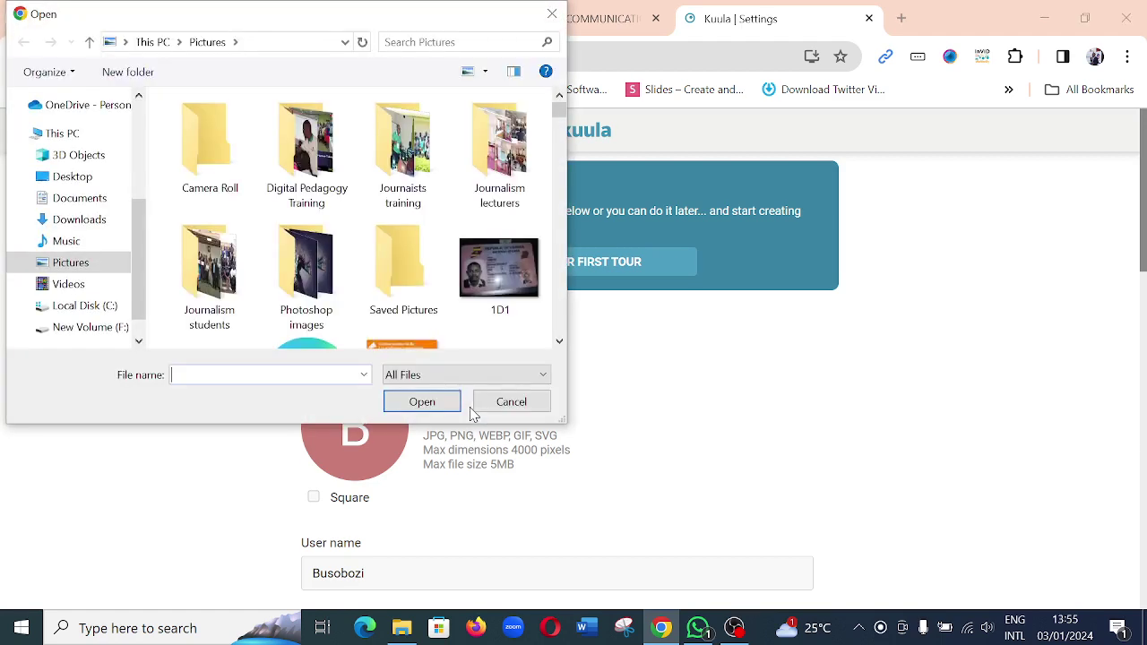
pyautogui.scroll(-5, 561, 357)
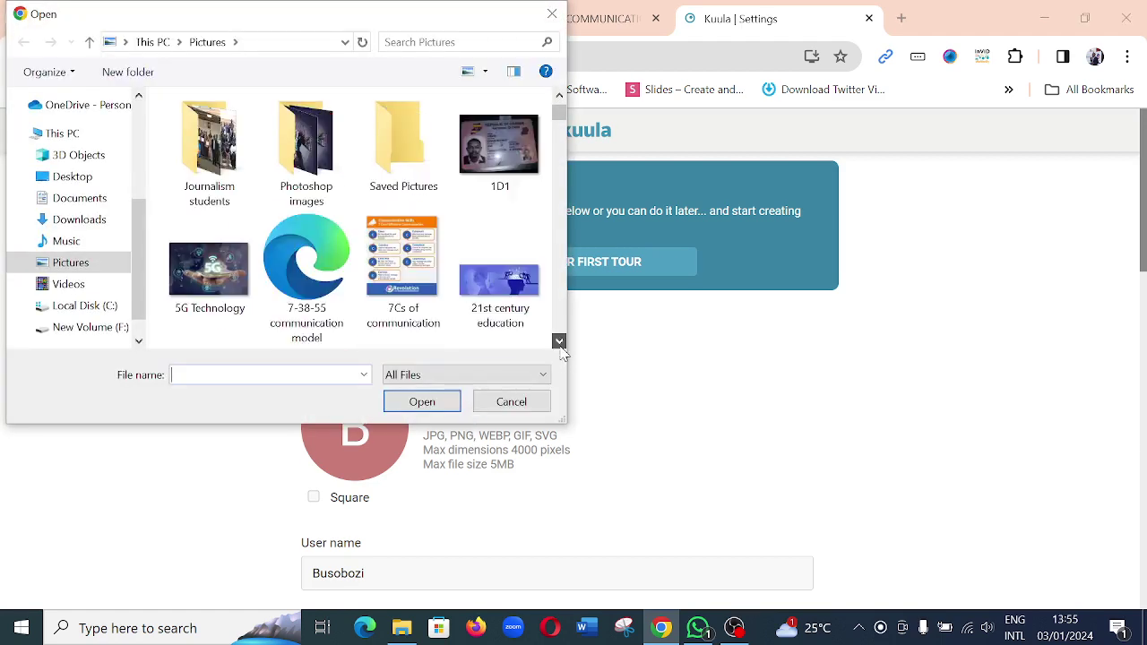
pyautogui.scroll(-5, 561, 354)
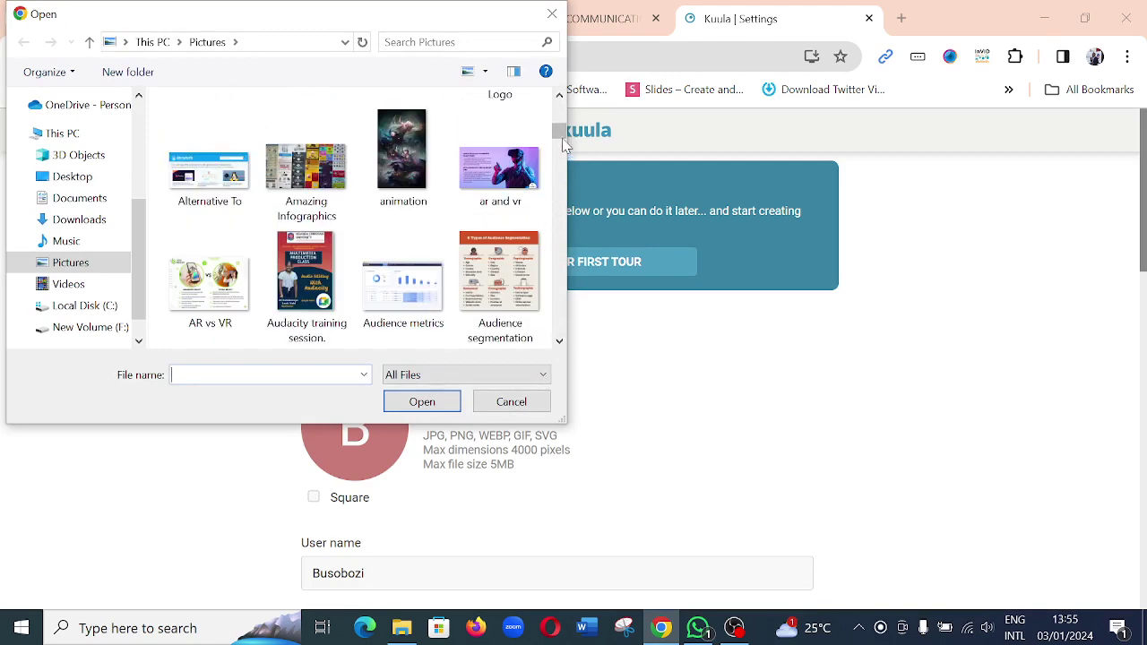
pyautogui.moveTo(566, 136); pyautogui.dragTo(572, 195)
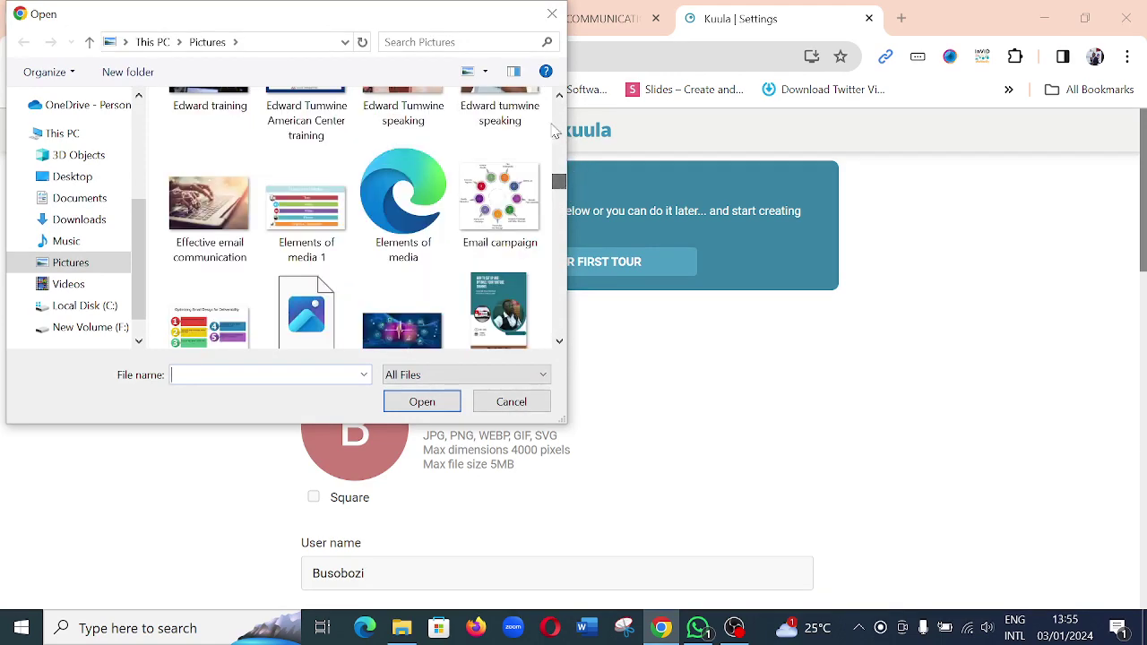
pyautogui.click(561, 97)
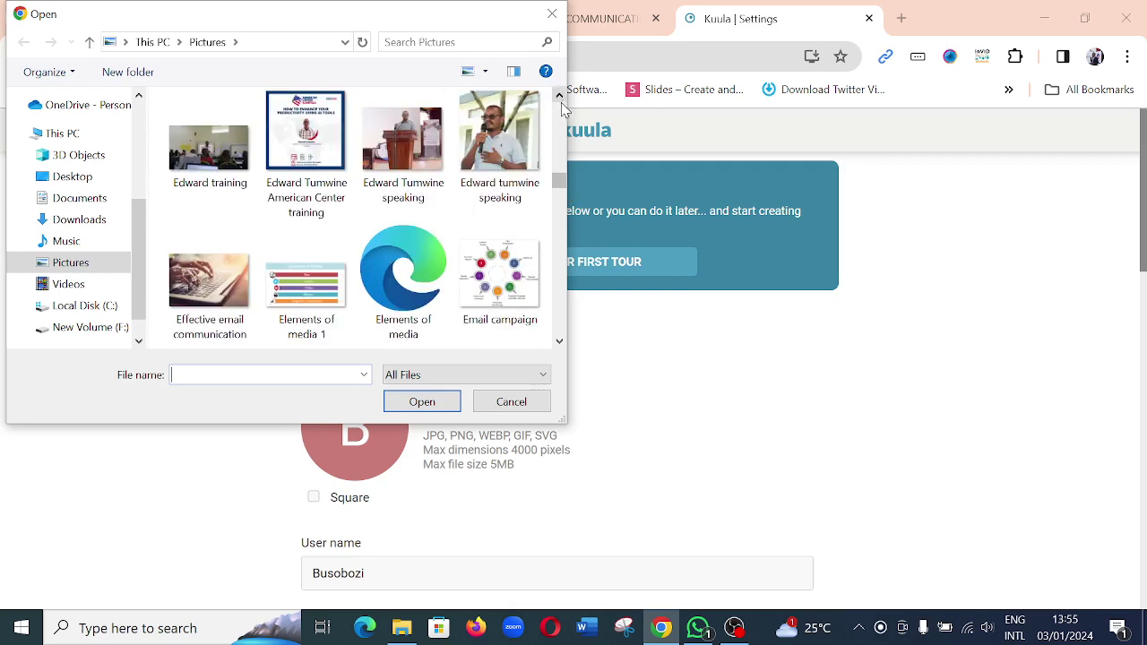
pyautogui.click(515, 151)
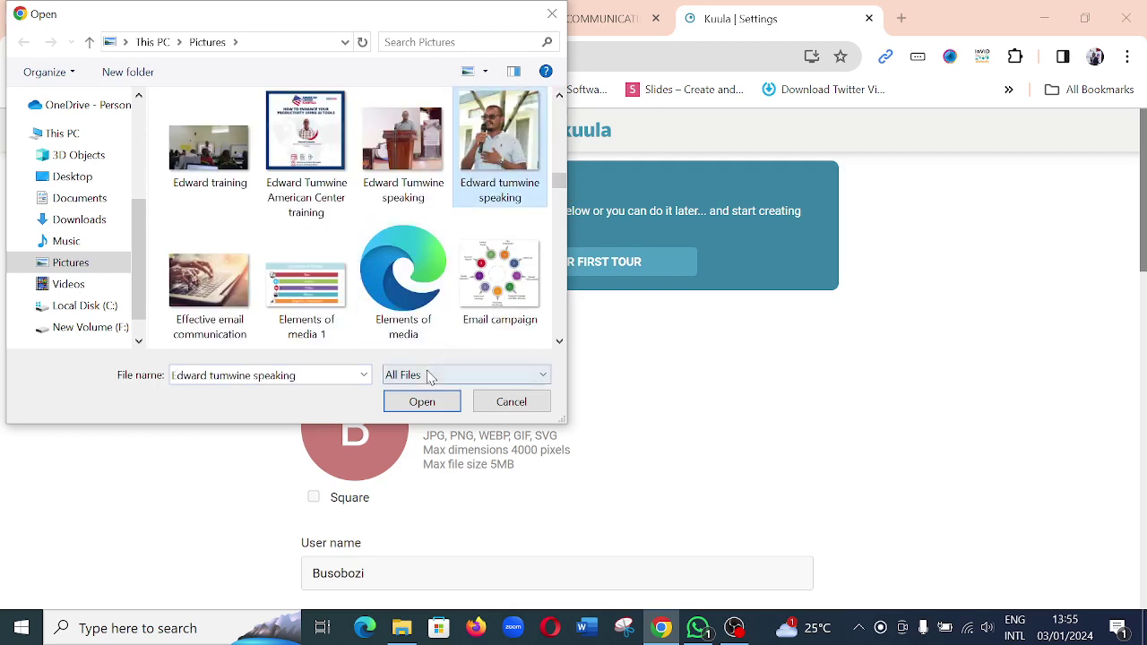
pyautogui.click(422, 402)
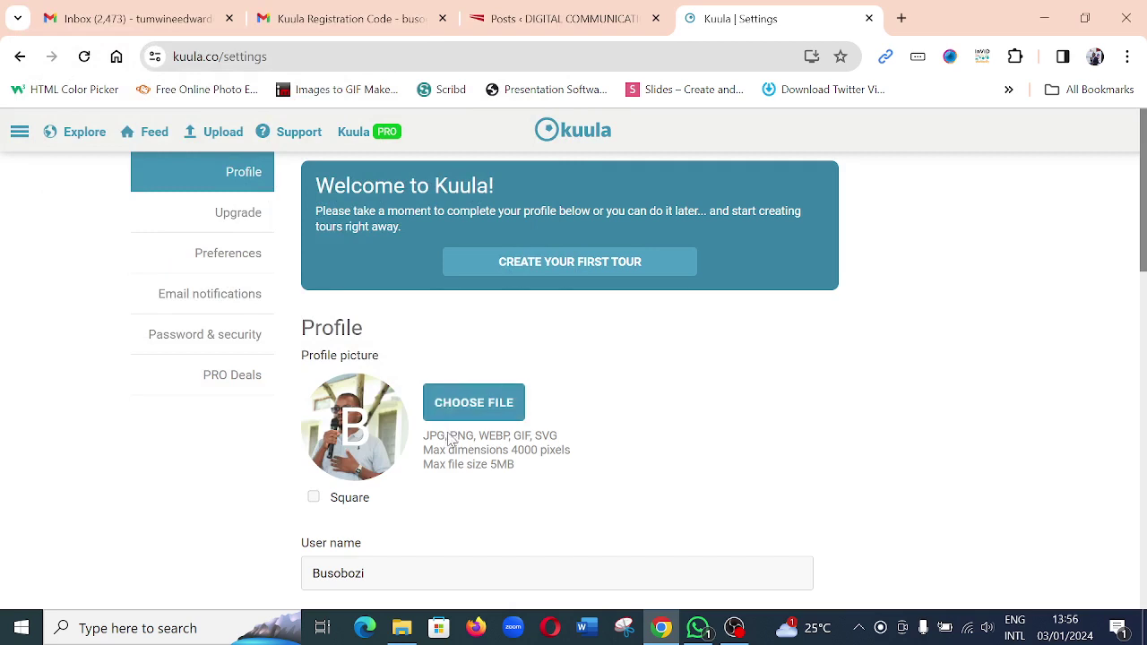
# Enter the user's display name in the profile settings
pyautogui.scroll(-2, 439, 484)
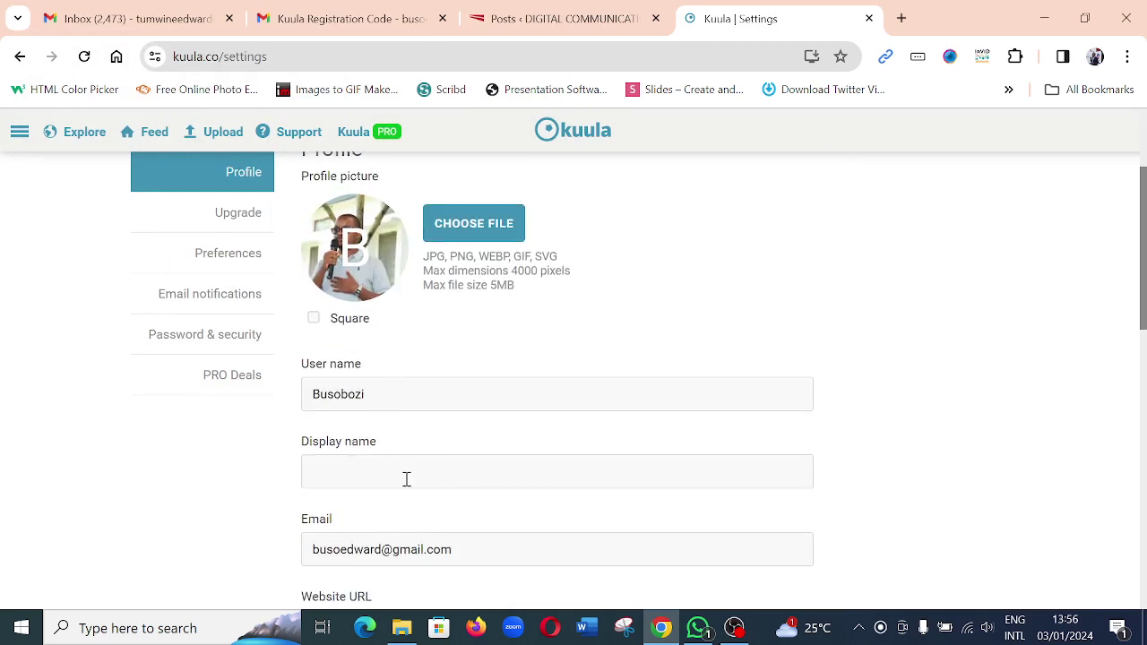
pyautogui.click(407, 475)
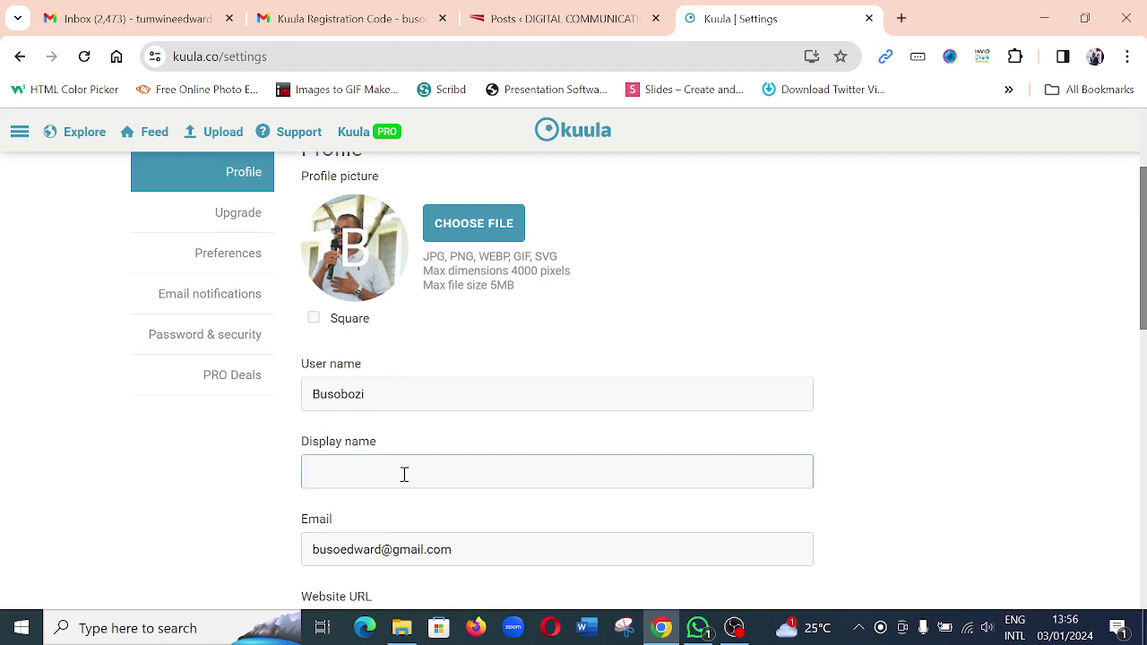
pyautogui.write('Busobozi Edward')
# Copy the personal website's bare domain from a new tab and paste it into Website URL
pyautogui.scroll(-1, 397, 496)
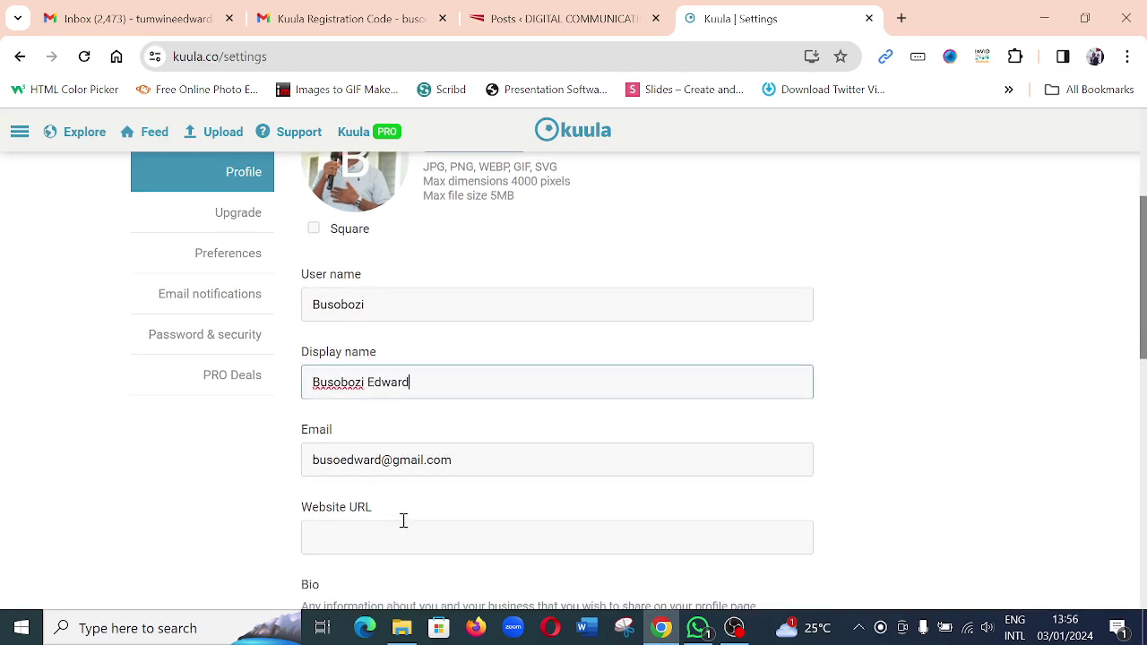
pyautogui.scroll(-1, 403, 520)
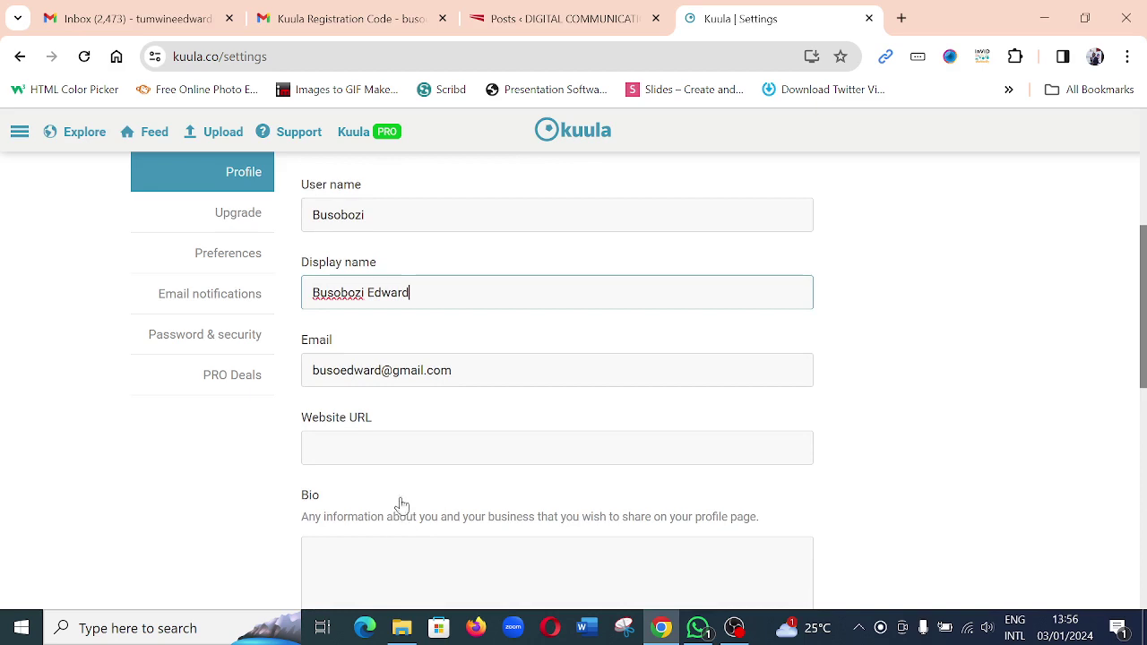
pyautogui.click(903, 19)
pyautogui.write('ed')
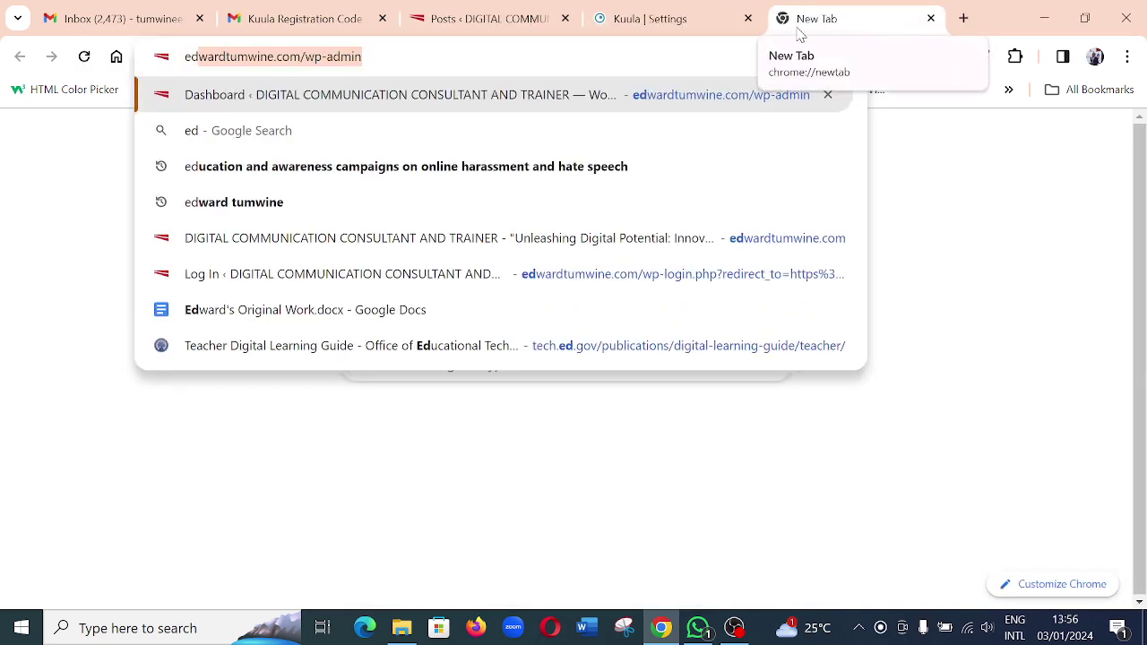
pyautogui.press('Right')
pyautogui.press('BackSpace')
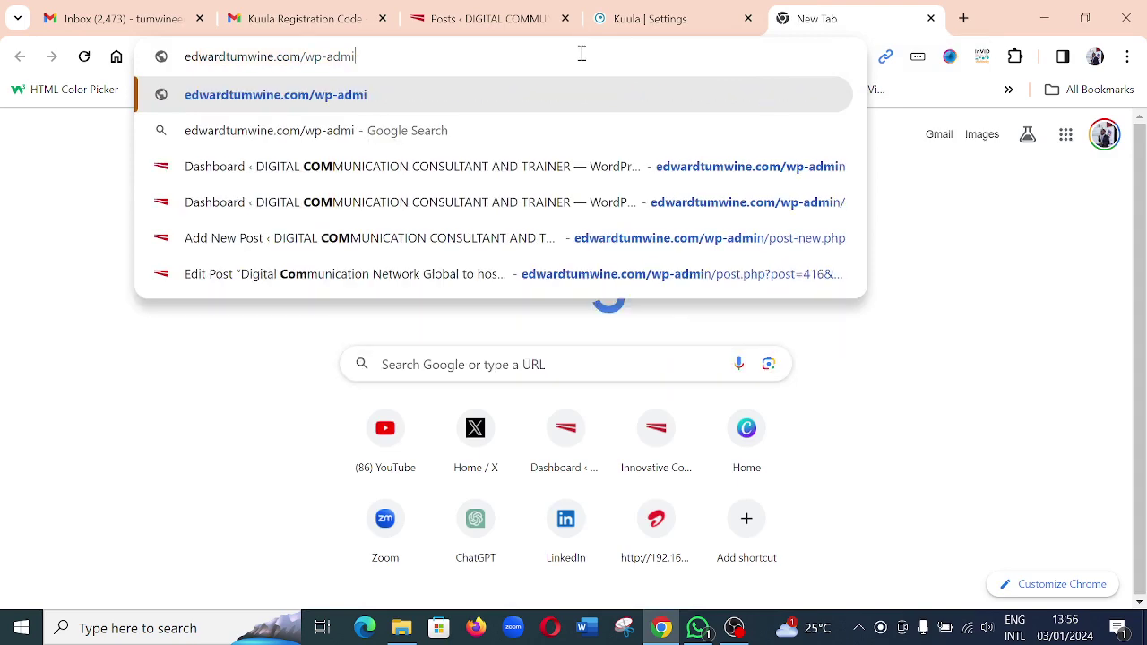
pyautogui.press('BackSpace')
pyautogui.press('BackSpace')
pyautogui.press('BackSpace')
pyautogui.press('BackSpace')
pyautogui.press('BackSpace')
pyautogui.press('BackSpace')
pyautogui.press('BackSpace')
pyautogui.press('BackSpace')
pyautogui.hotkey('ctrl', 'shift', 'Left')
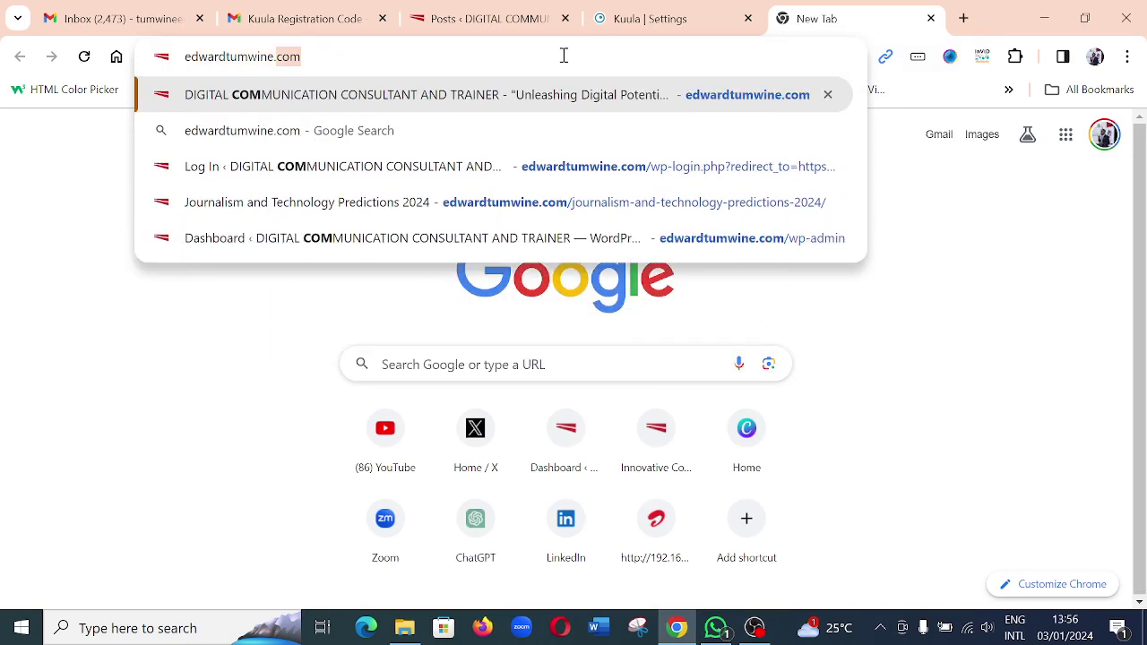
pyautogui.hotkey('ctrl', 'a')
pyautogui.hotkey('ctrl', 'c')
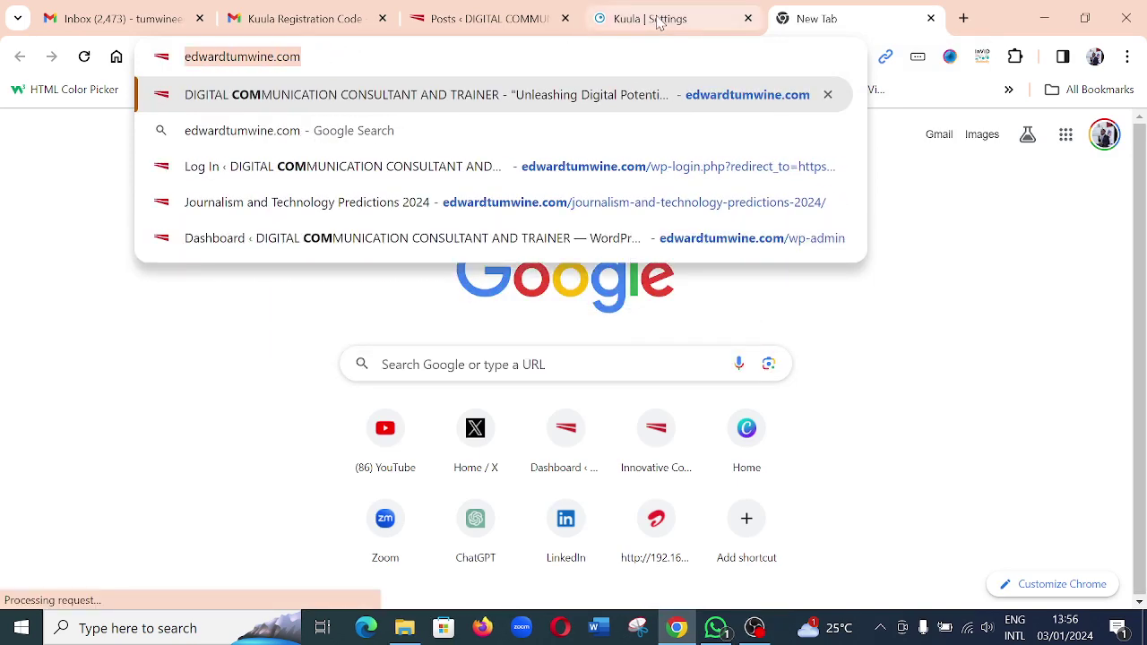
pyautogui.click(657, 19)
pyautogui.click(438, 450)
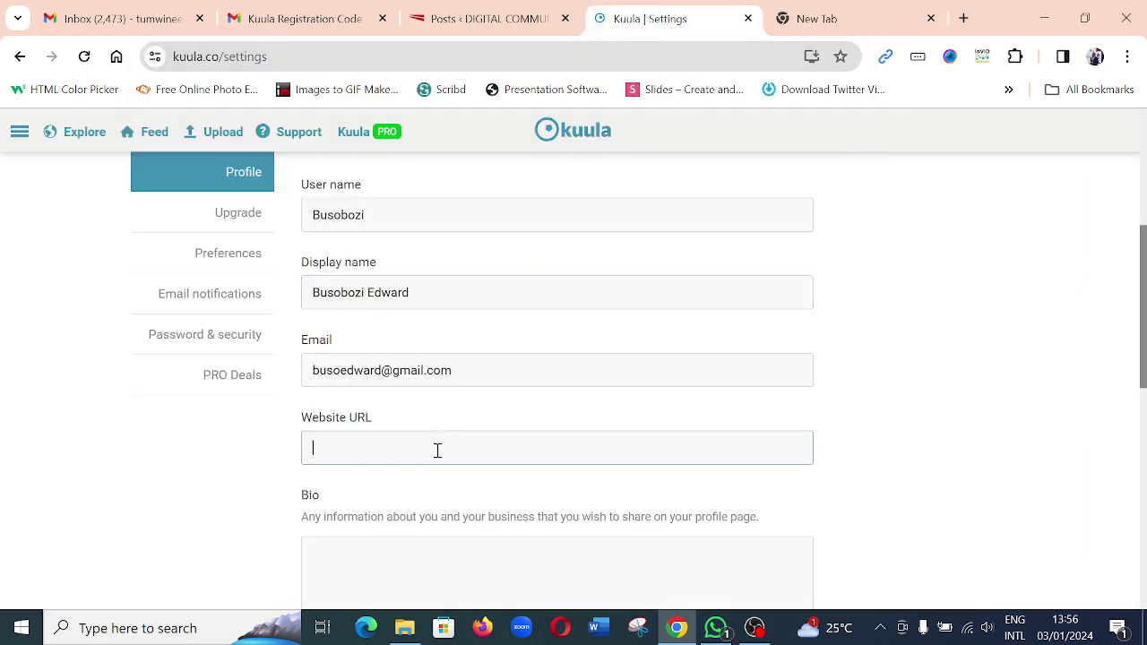
pyautogui.hotkey('ctrl', 'v')
# Begin the bio with 'Digital Communication Consultan'
pyautogui.scroll(-2, 438, 453)
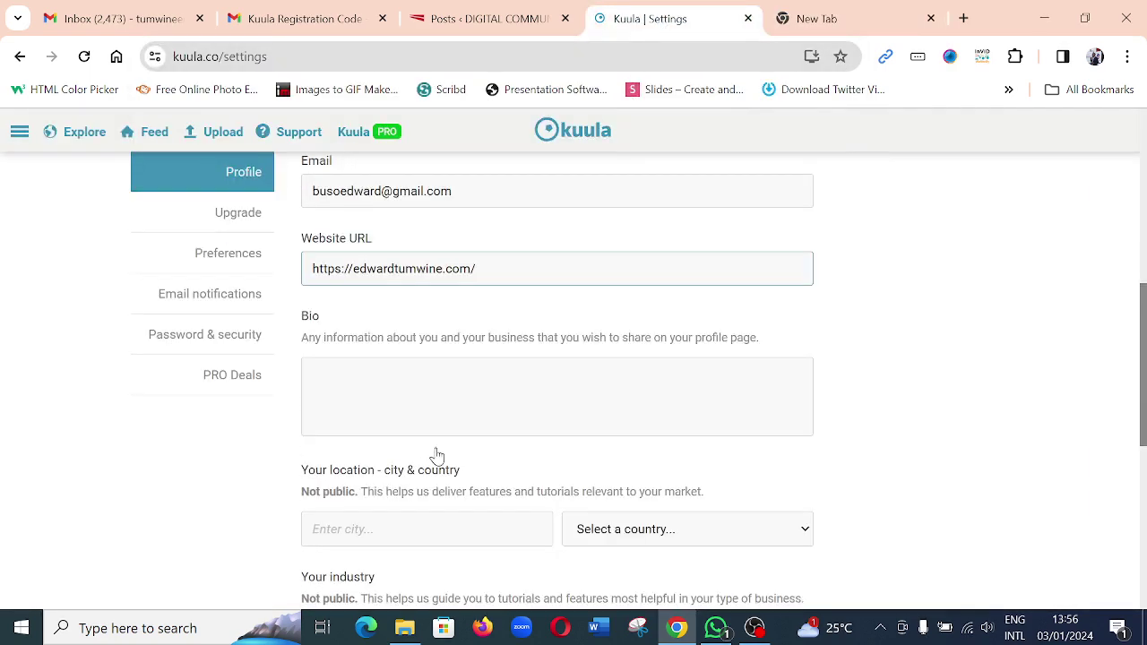
pyautogui.click(431, 381)
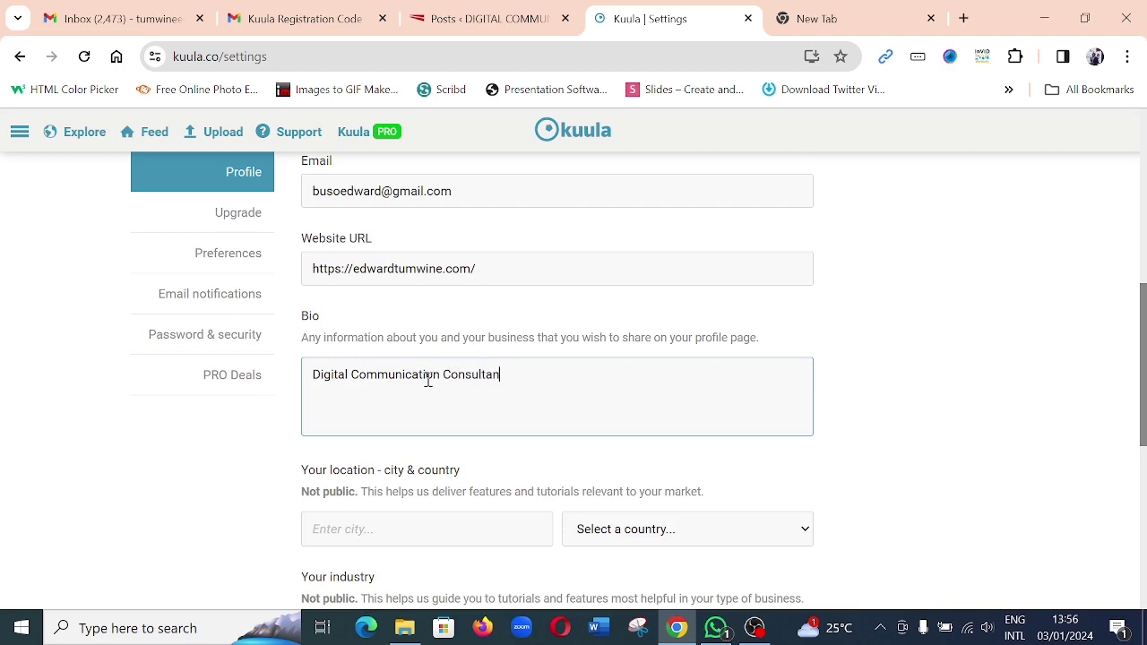
pyautogui.write('t and Trainer')
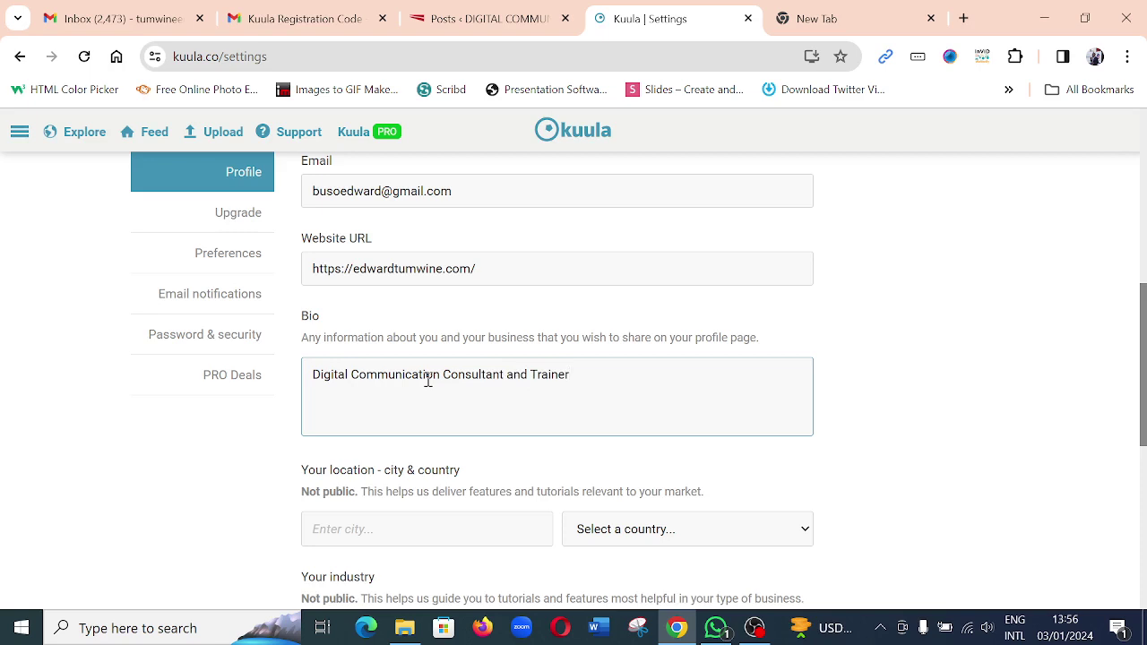
# Set the country to Uganda and the industry to Media, entertainment & advertising
pyautogui.click(802, 530)
pyautogui.scroll(-20, 758, 339)
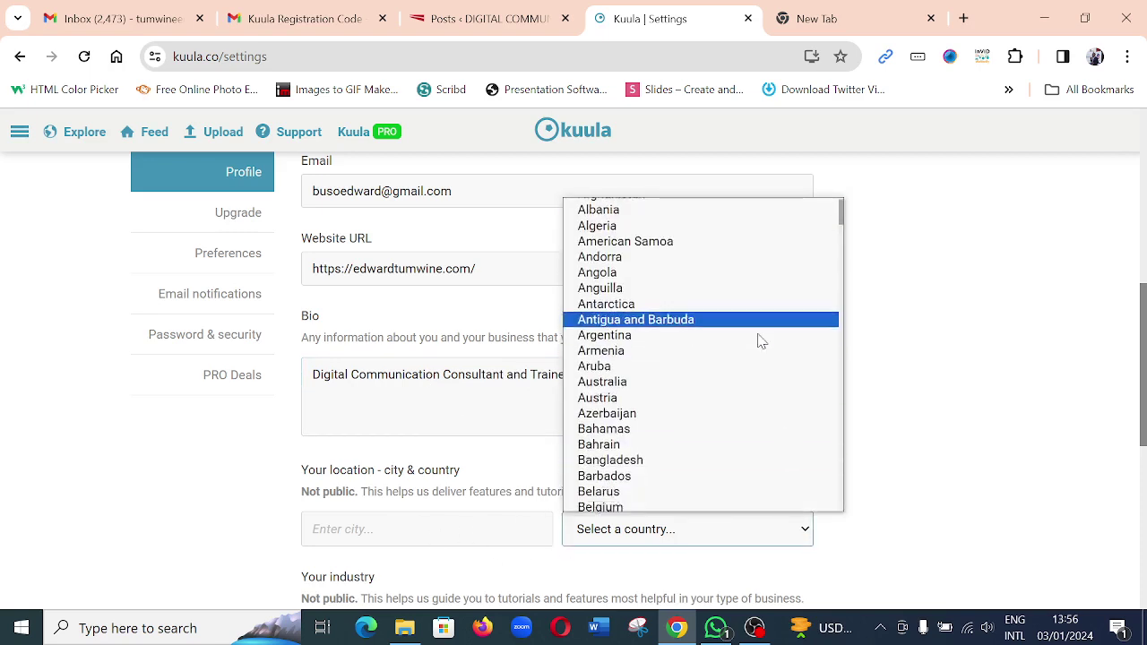
pyautogui.scroll(-10, 758, 341)
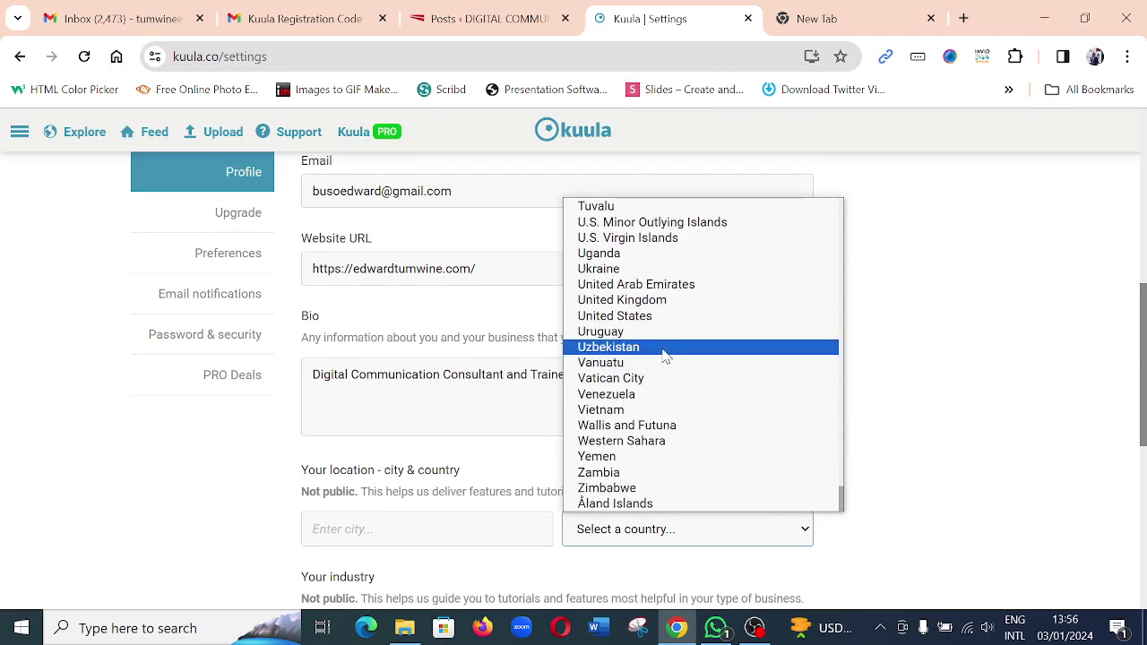
pyautogui.click(640, 255)
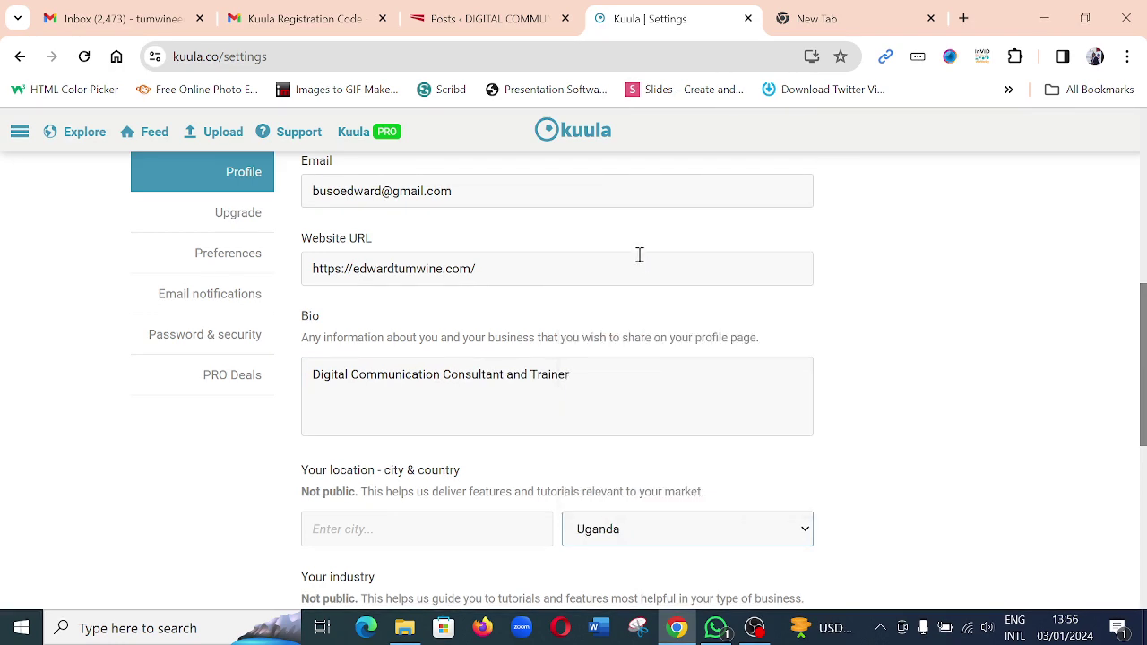
pyautogui.scroll(-2, 433, 520)
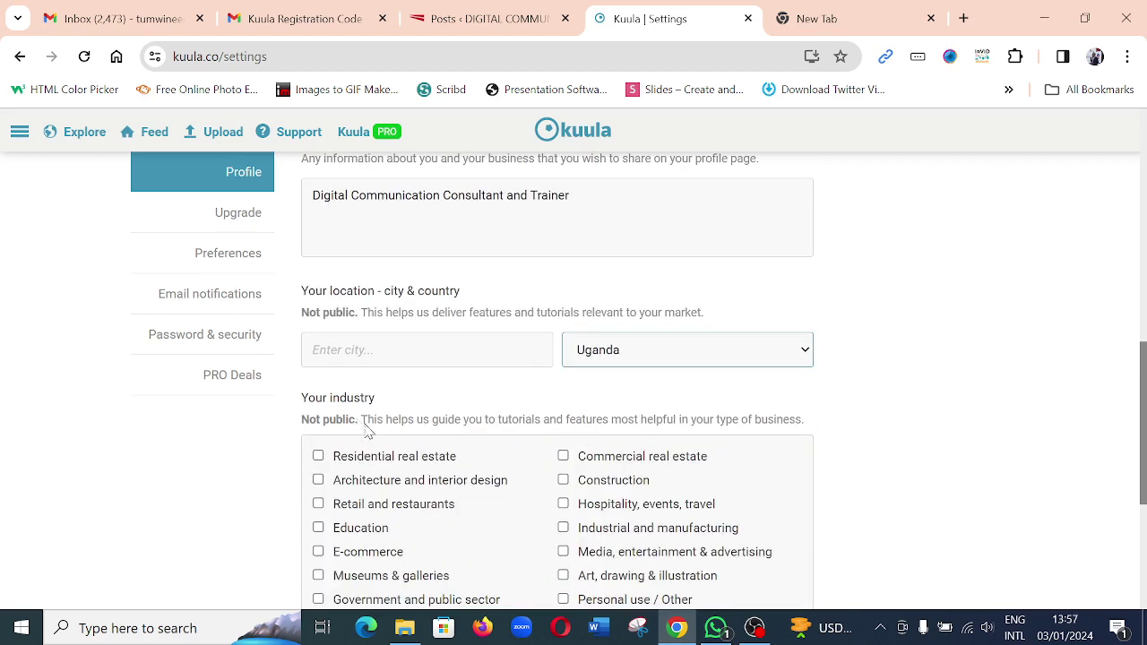
pyautogui.scroll(-1, 717, 497)
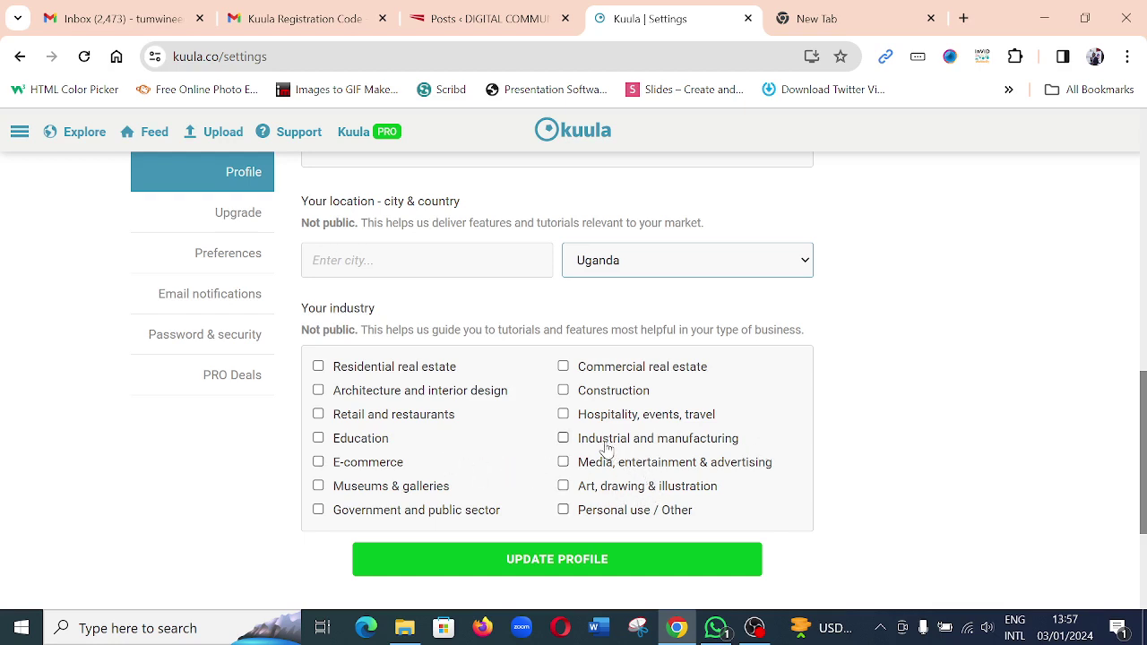
pyautogui.click(564, 463)
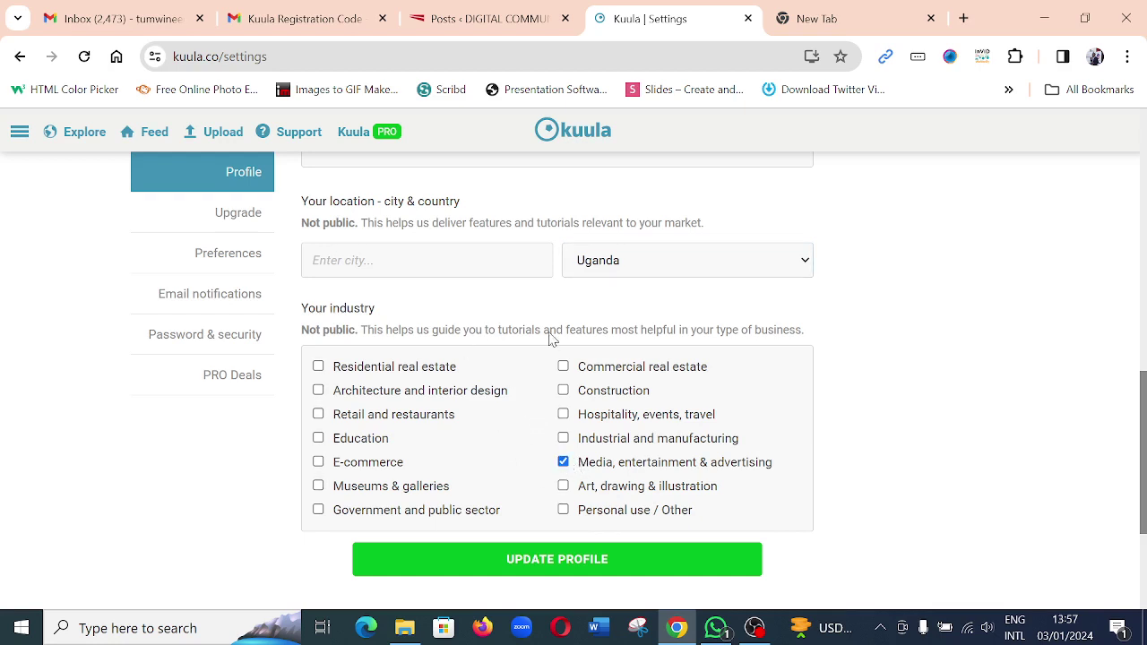
# Enter Kampala as the city and save the profile with UPDATE PROFILE
pyautogui.click(493, 256)
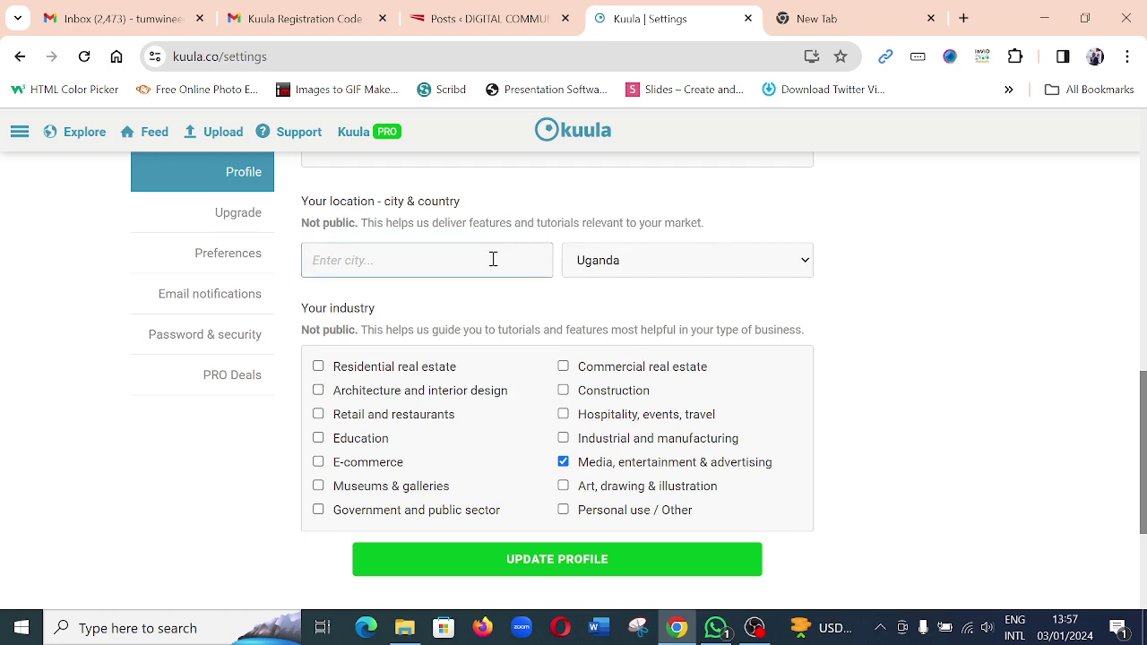
pyautogui.write('Kampala')
pyautogui.click(562, 567)
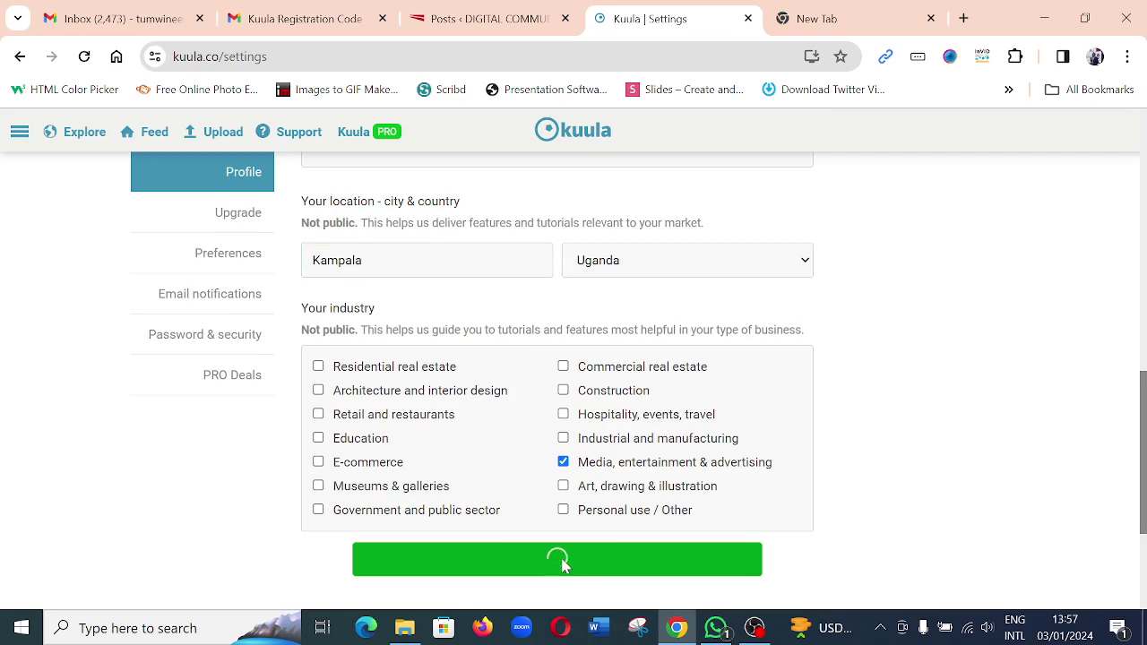
pyautogui.scroll(5, 538, 502)
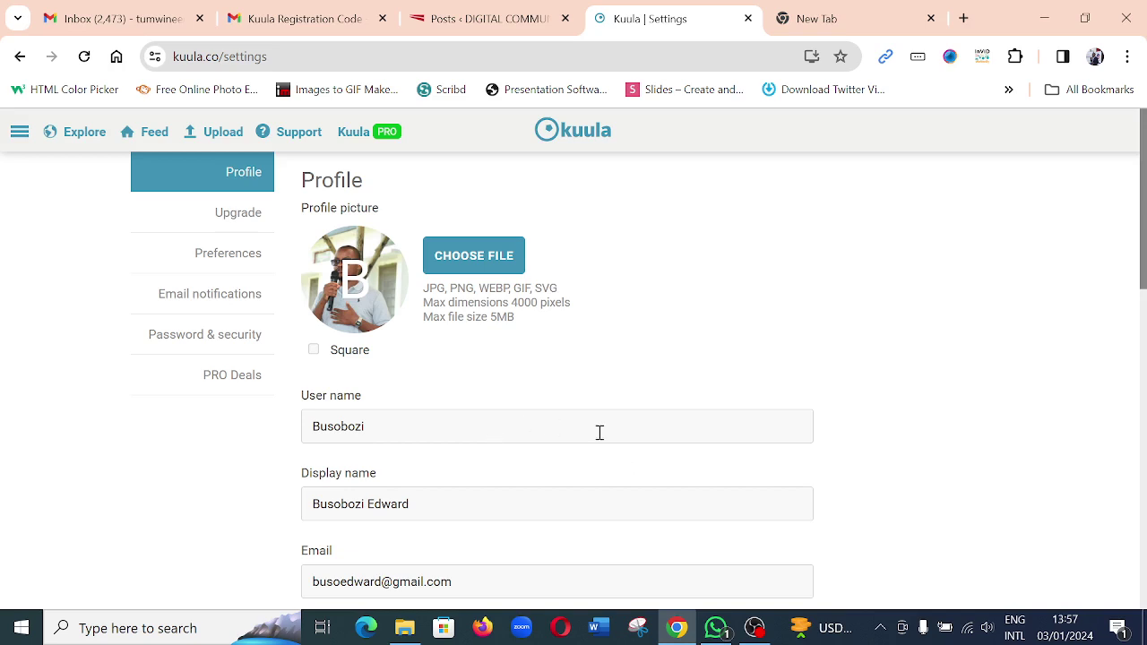
# Look through the account Upgrade and Preferences settings pages
pyautogui.click(256, 217)
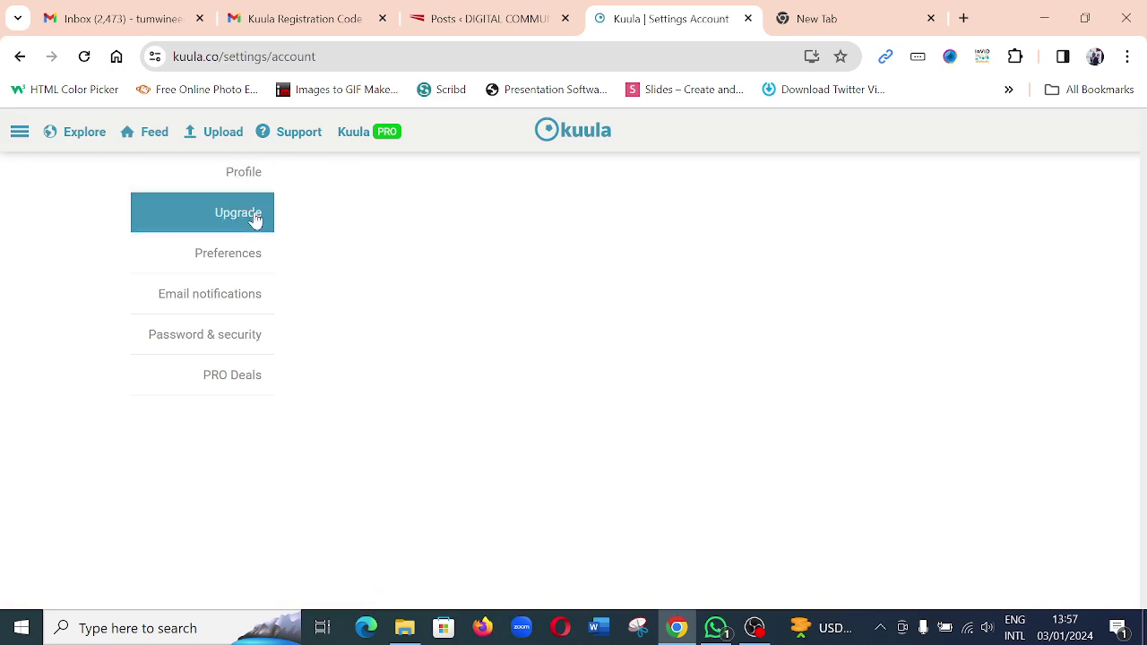
pyautogui.scroll(-2, 546, 444)
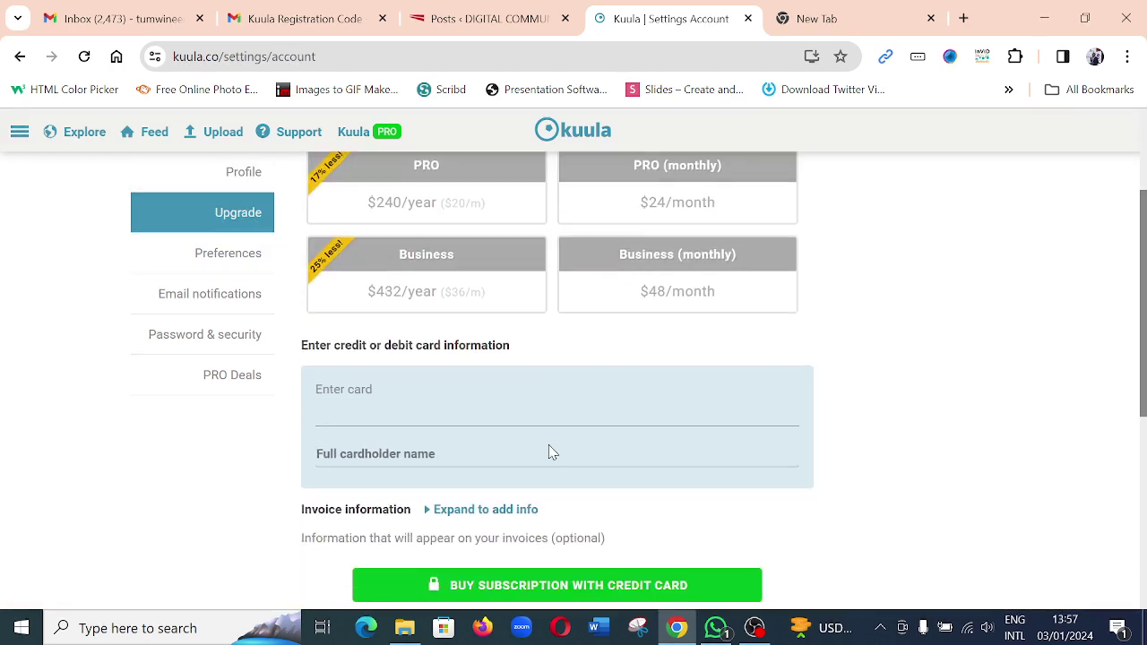
pyautogui.scroll(-1, 548, 446)
pyautogui.scroll(2, 548, 445)
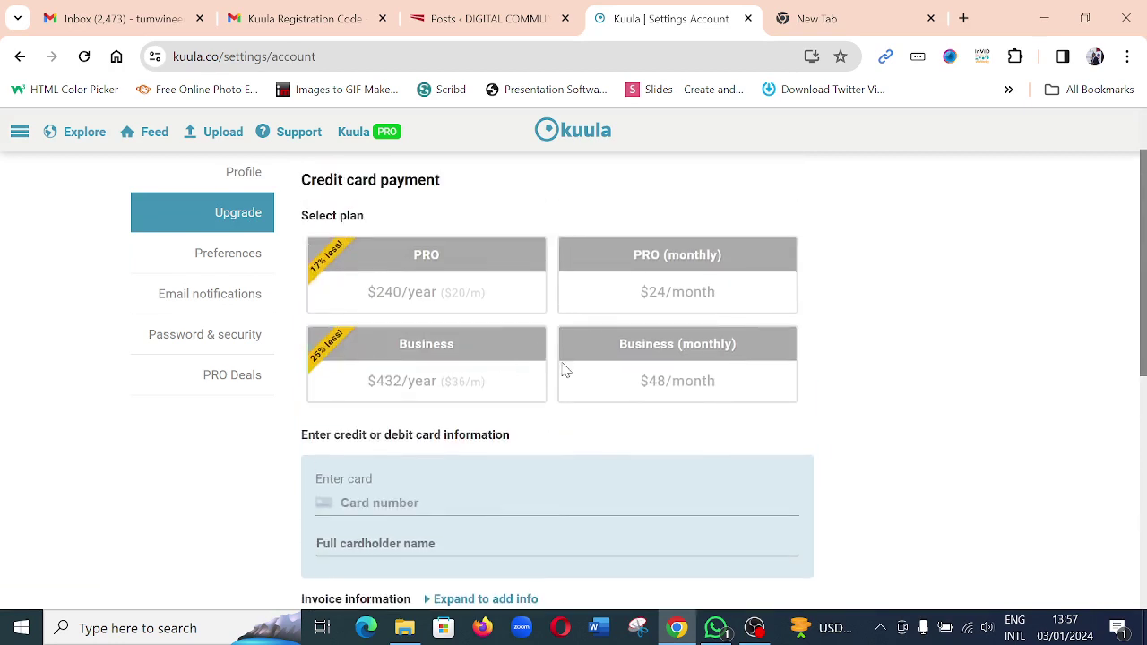
pyautogui.click(224, 267)
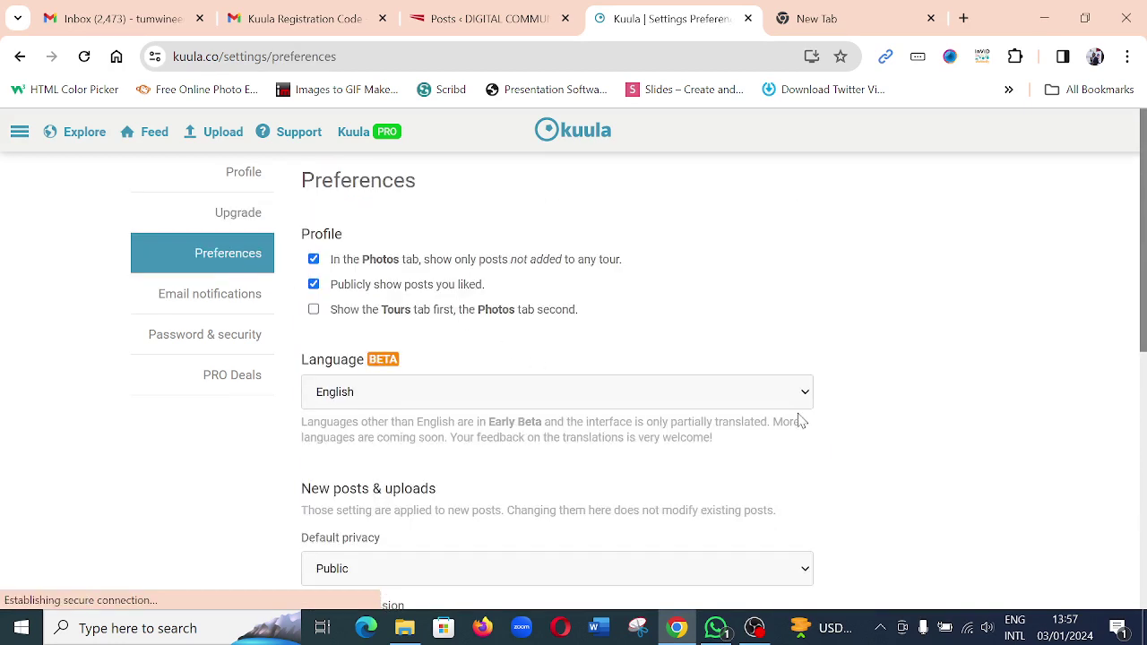
pyautogui.scroll(-1, 797, 421)
pyautogui.scroll(-4, 797, 423)
pyautogui.scroll(3, 797, 423)
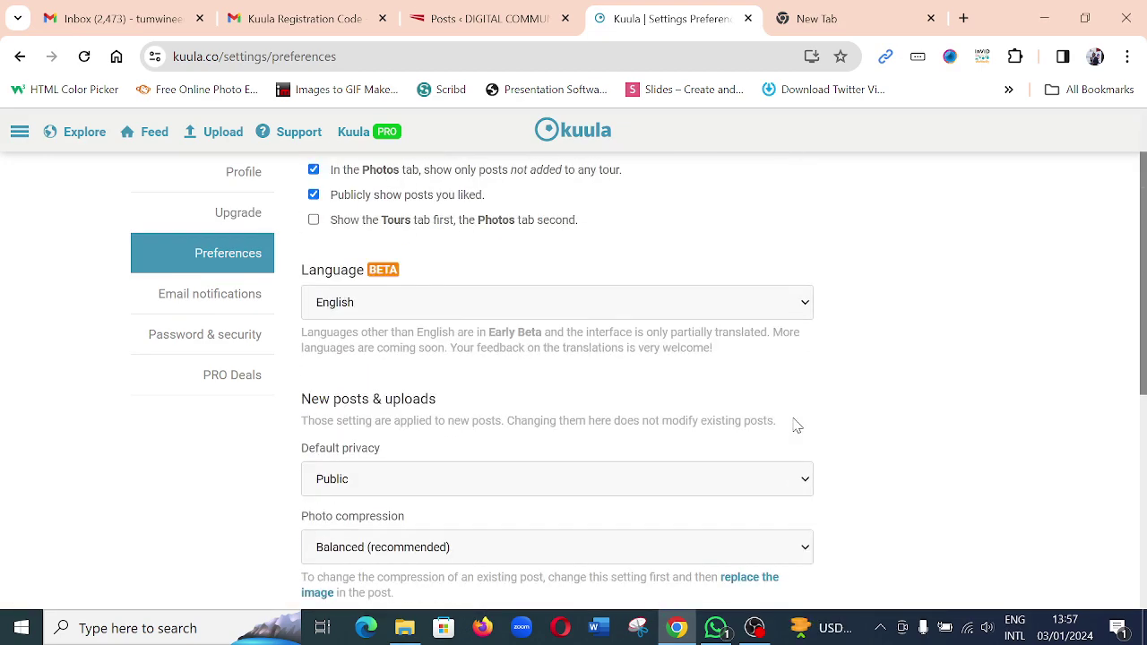
pyautogui.scroll(-4, 797, 425)
pyautogui.scroll(4, 798, 425)
# Review Email notifications and Password & security settings, then the PRO Deals offers
pyautogui.click(224, 301)
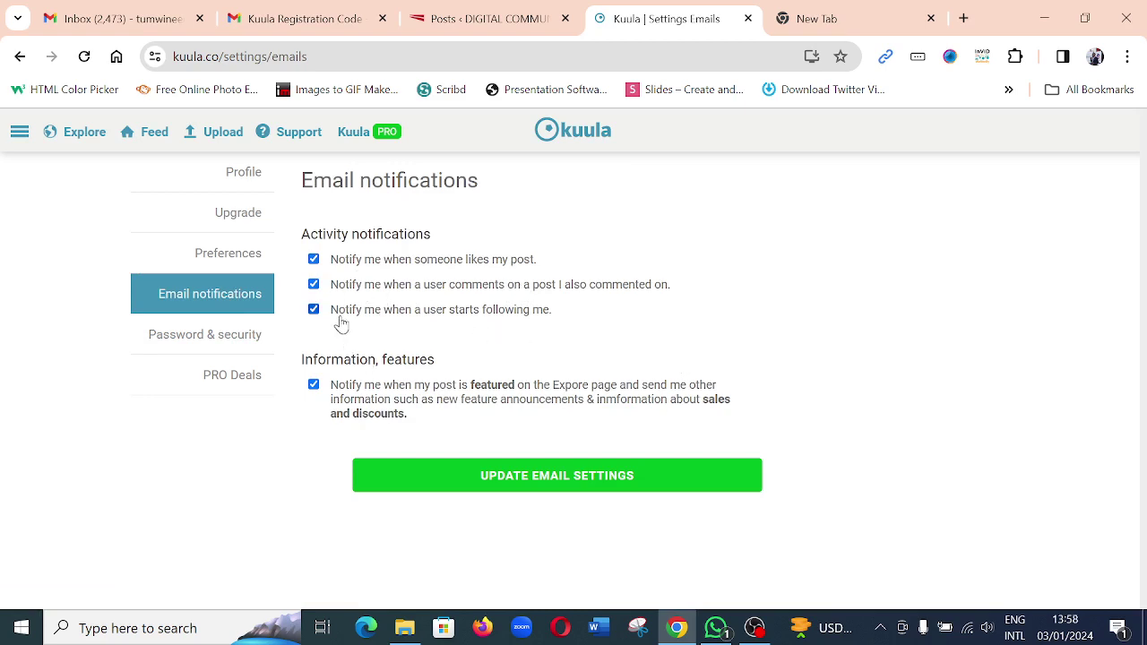
pyautogui.click(242, 349)
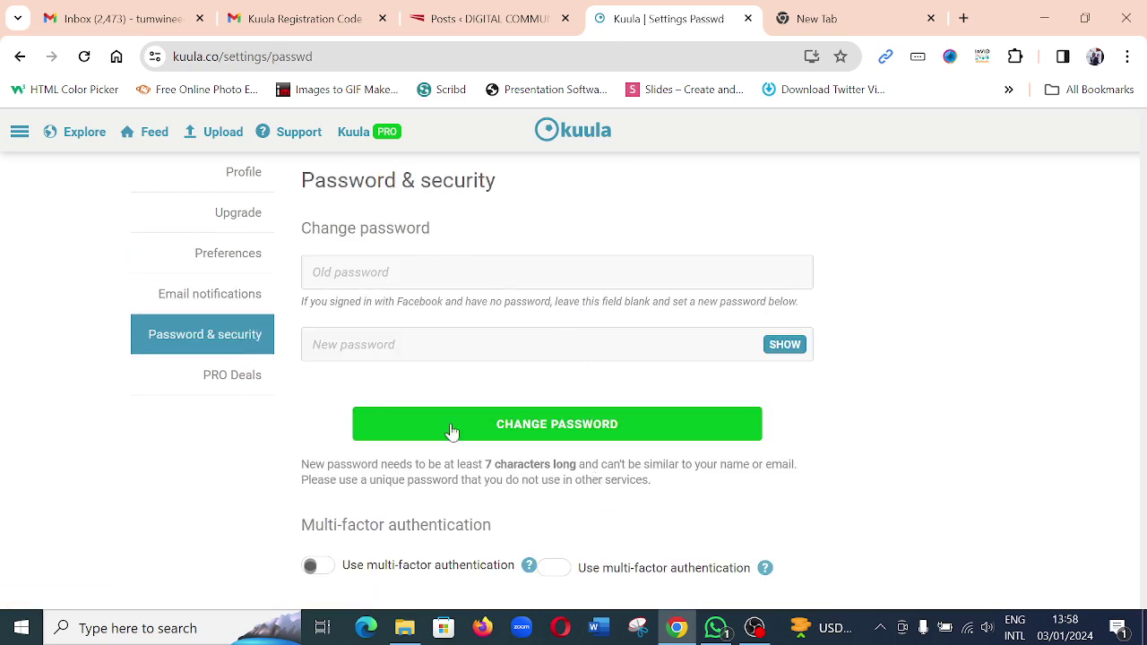
pyautogui.click(188, 385)
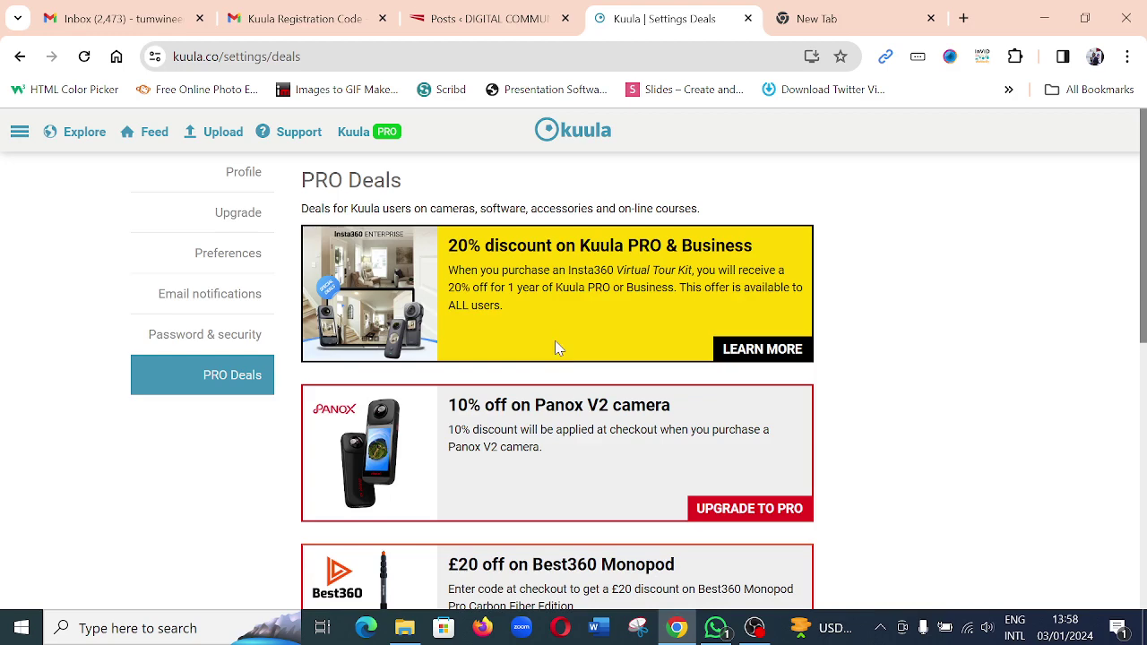
pyautogui.scroll(-3, 556, 342)
pyautogui.scroll(3, 565, 375)
# Leave account settings for the personal Feed page via the navigation menu
pyautogui.click(240, 174)
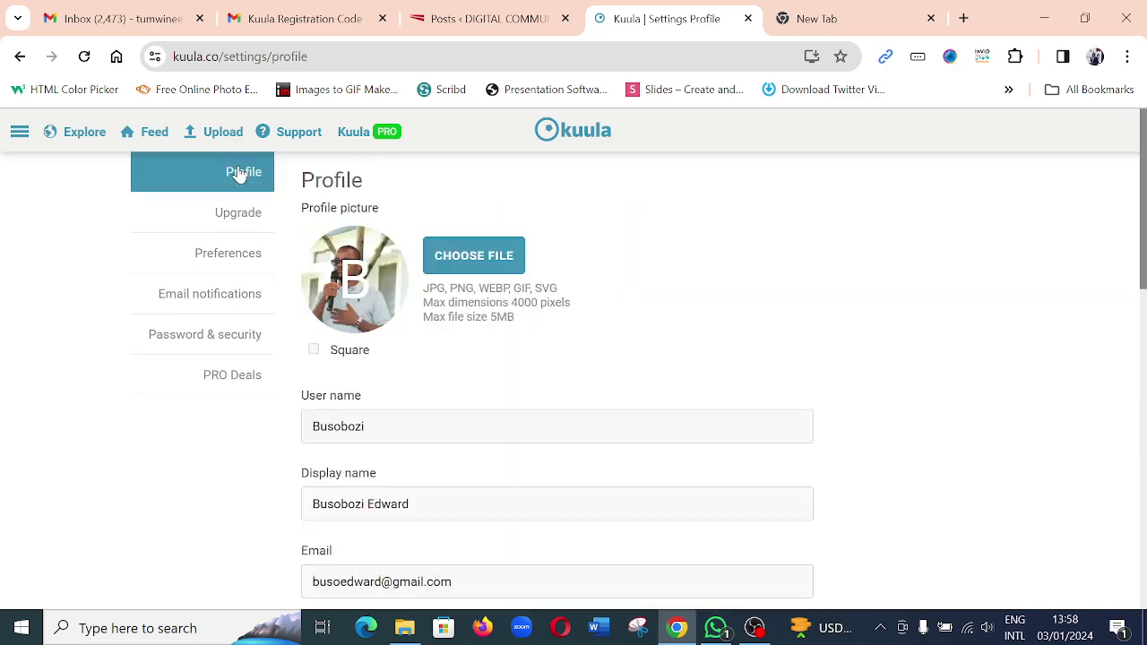
pyautogui.click(20, 134)
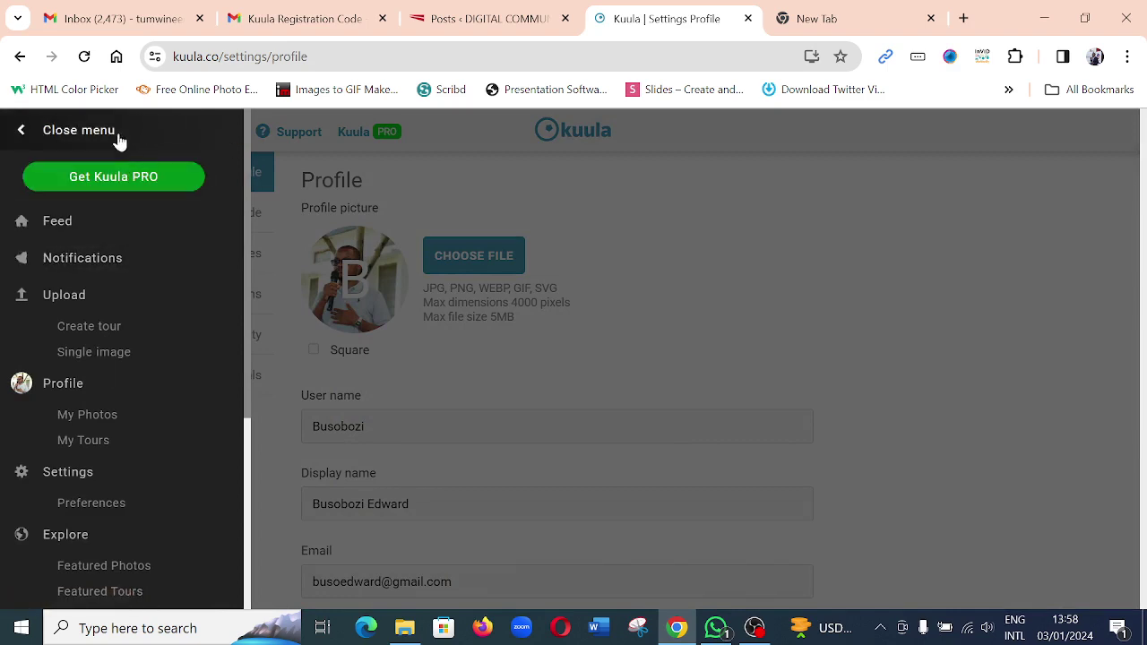
pyautogui.click(81, 222)
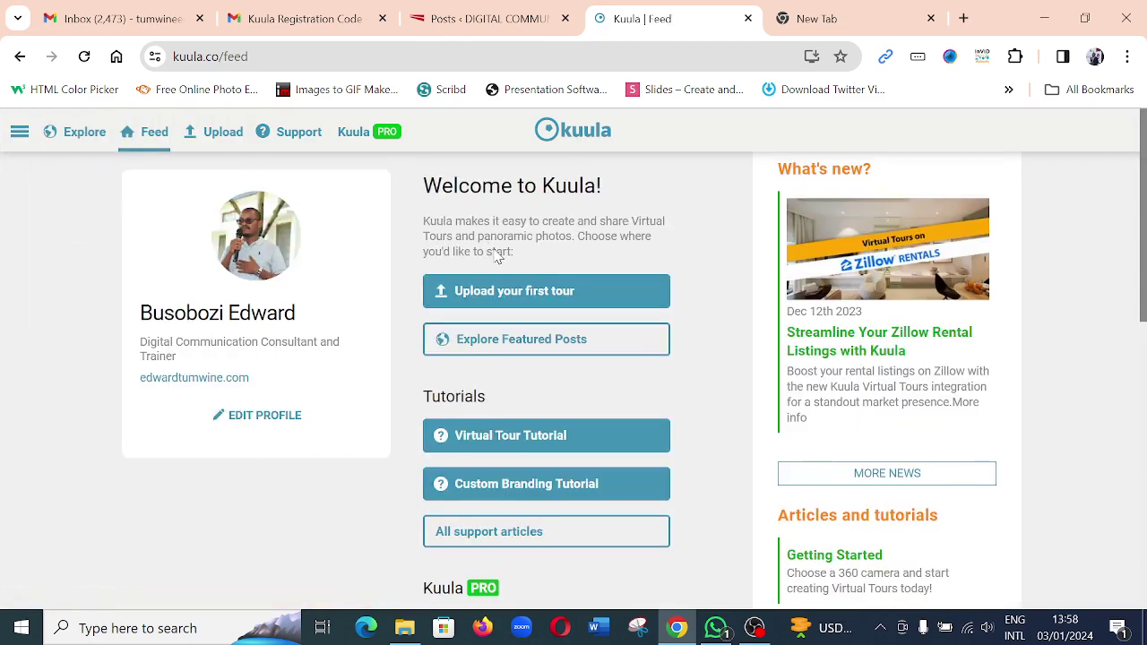
# Browse the feed's tutorials and who-to-follow suggestions, then reopen the navigation menu
pyautogui.scroll(-3, 500, 264)
pyautogui.scroll(3, 502, 271)
pyautogui.scroll(-1, 860, 394)
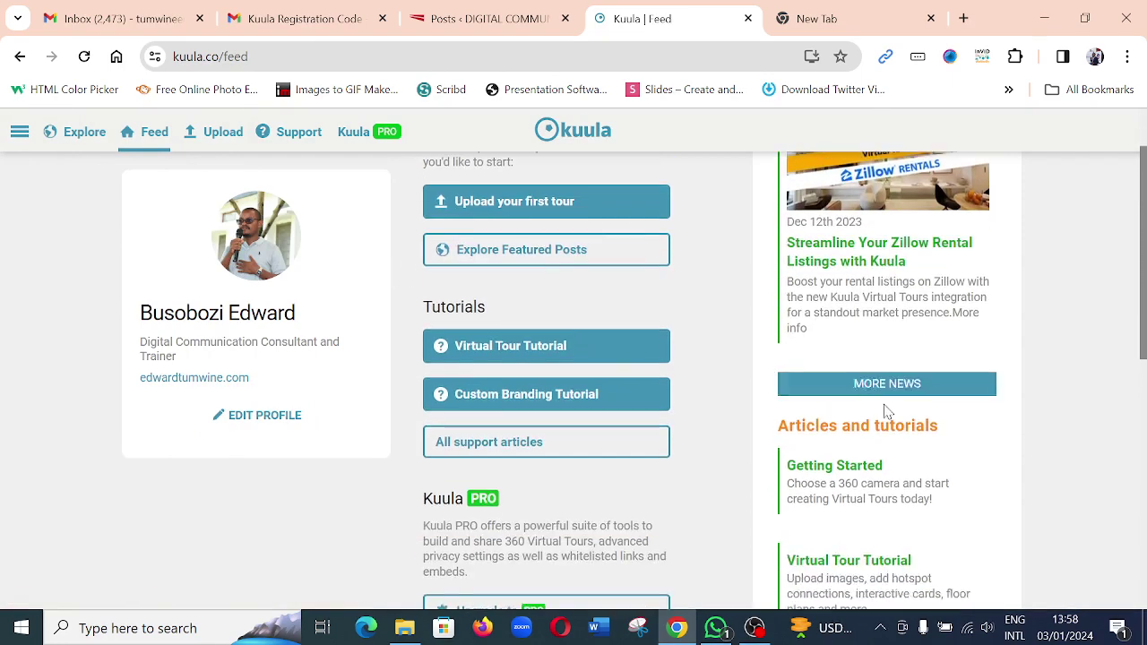
pyautogui.scroll(-1, 906, 506)
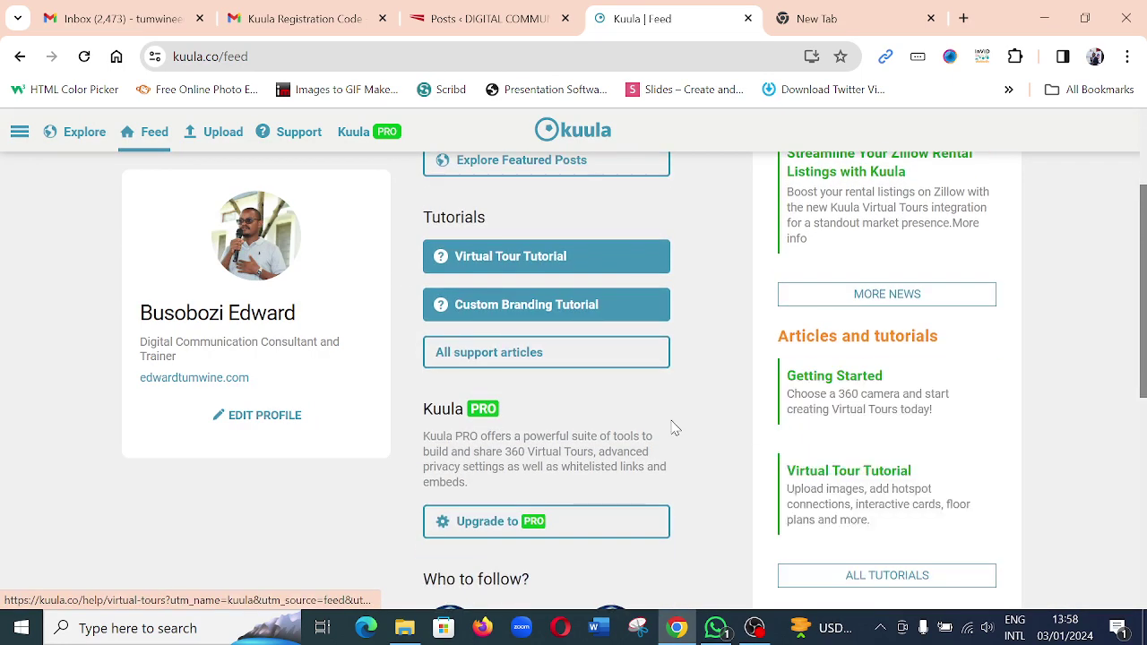
pyautogui.scroll(-2, 674, 428)
pyautogui.scroll(-2, 674, 430)
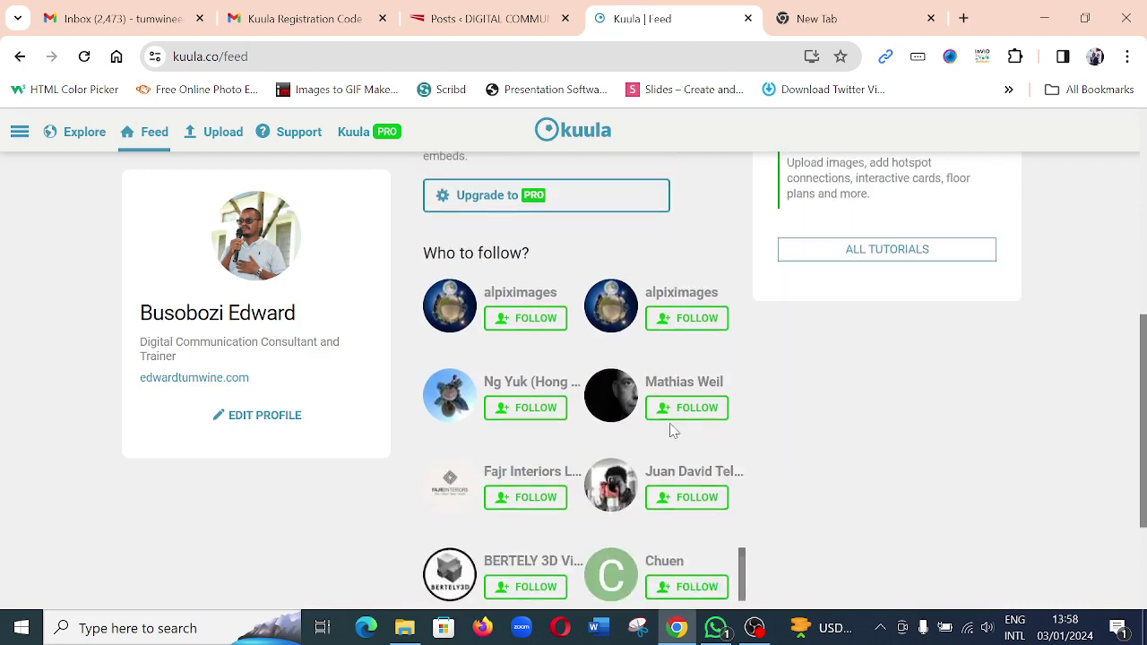
pyautogui.scroll(-2, 671, 430)
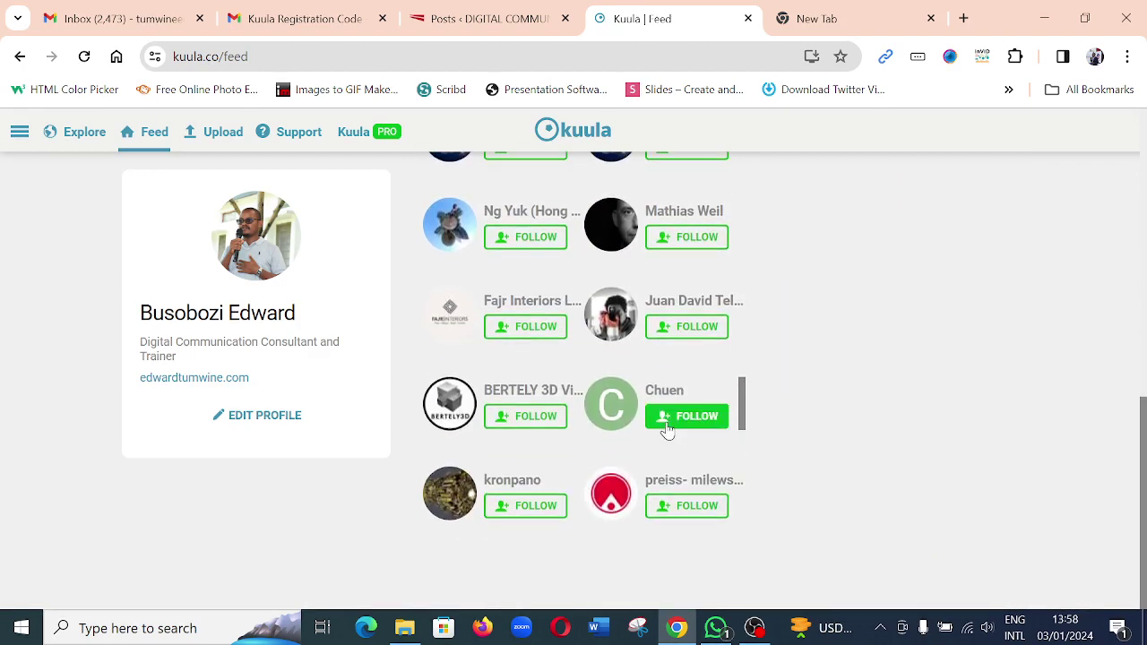
pyautogui.scroll(3, 670, 430)
pyautogui.scroll(1, 538, 436)
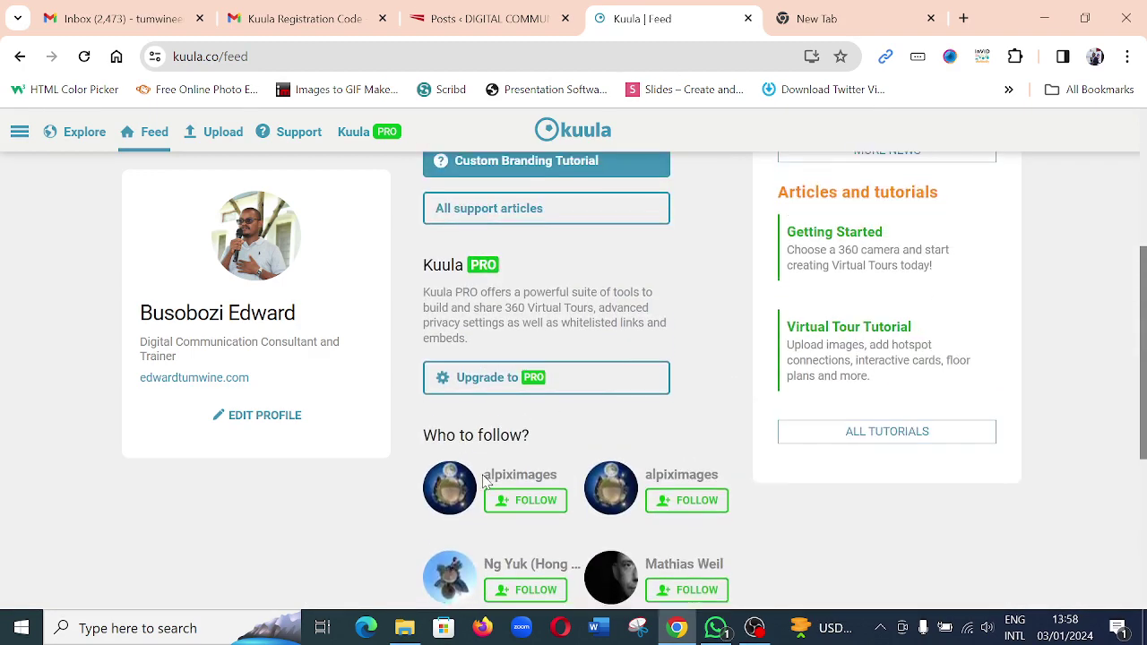
pyautogui.scroll(-2, 488, 461)
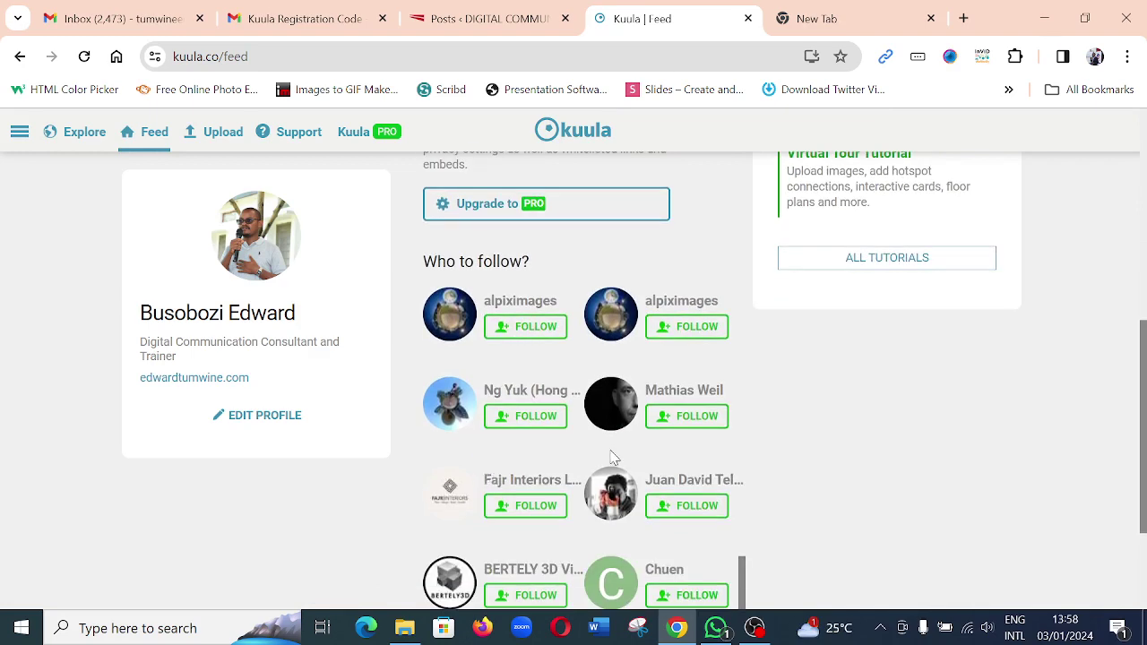
pyautogui.scroll(-2, 616, 459)
pyautogui.scroll(3, 617, 459)
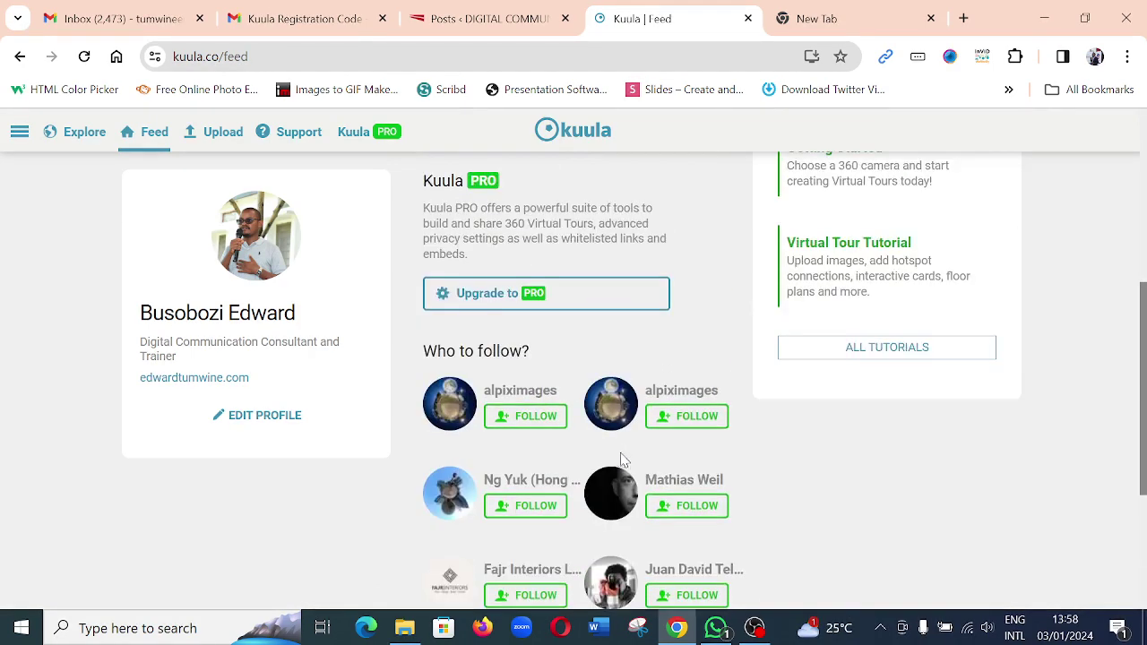
pyautogui.scroll(-3, 620, 457)
pyautogui.scroll(5, 669, 415)
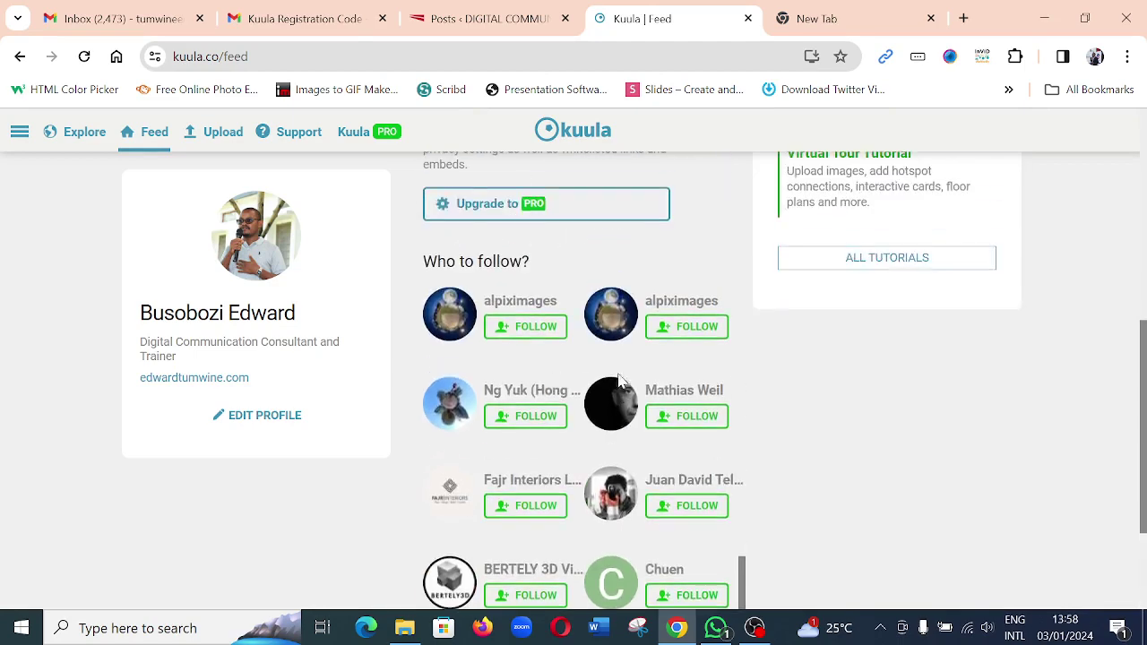
pyautogui.click(19, 136)
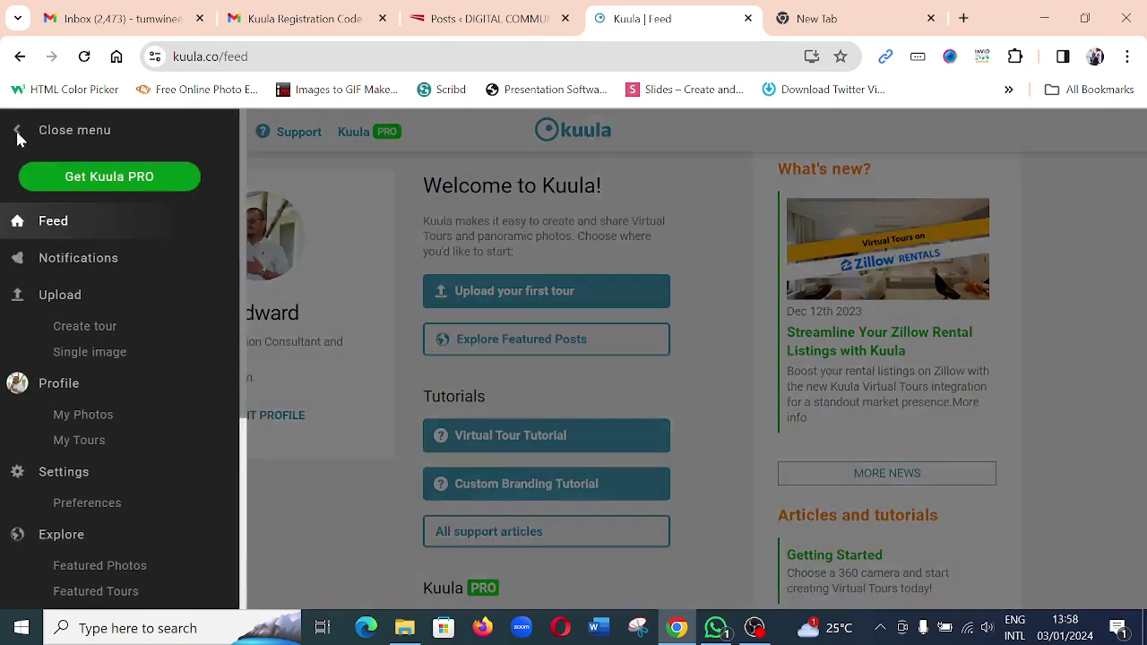
# Browse the notifications page, then go to the account's public profile, which shows no posted photos
pyautogui.click(99, 262)
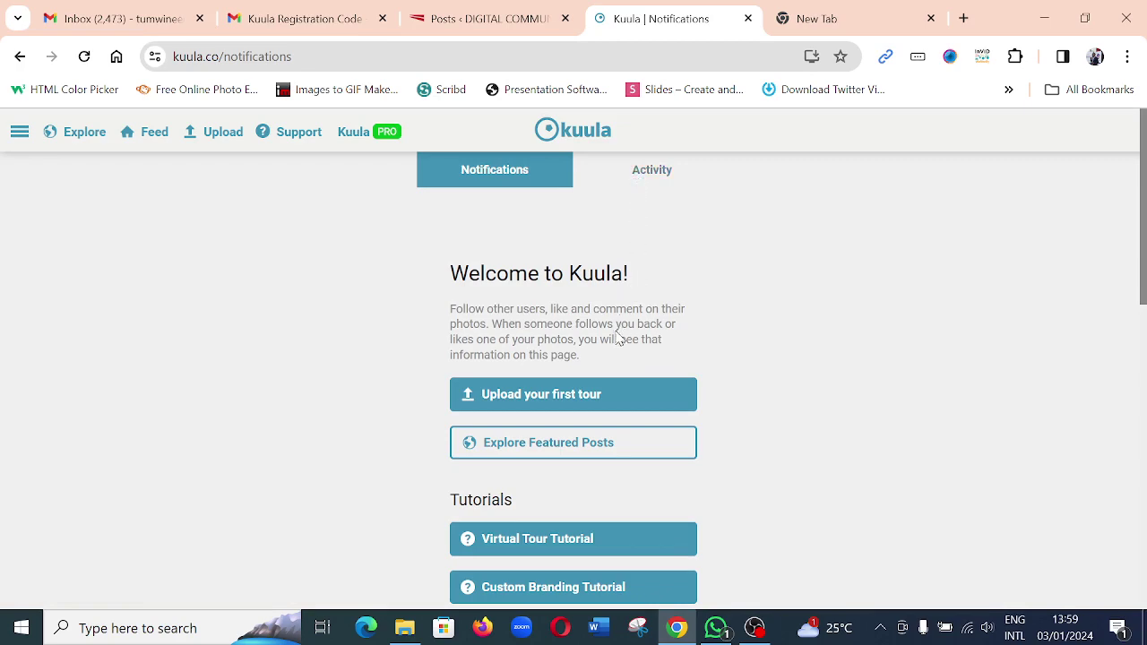
pyautogui.scroll(-2, 616, 345)
pyautogui.scroll(-3, 614, 357)
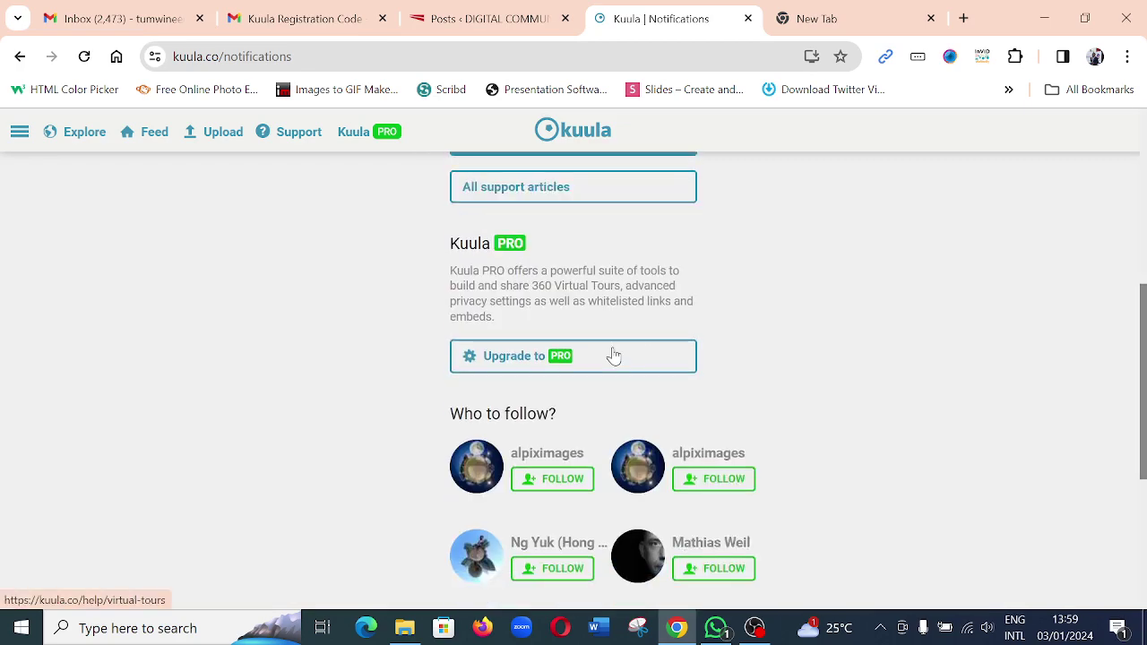
pyautogui.scroll(3, 614, 357)
pyautogui.scroll(-3, 612, 354)
pyautogui.click(17, 136)
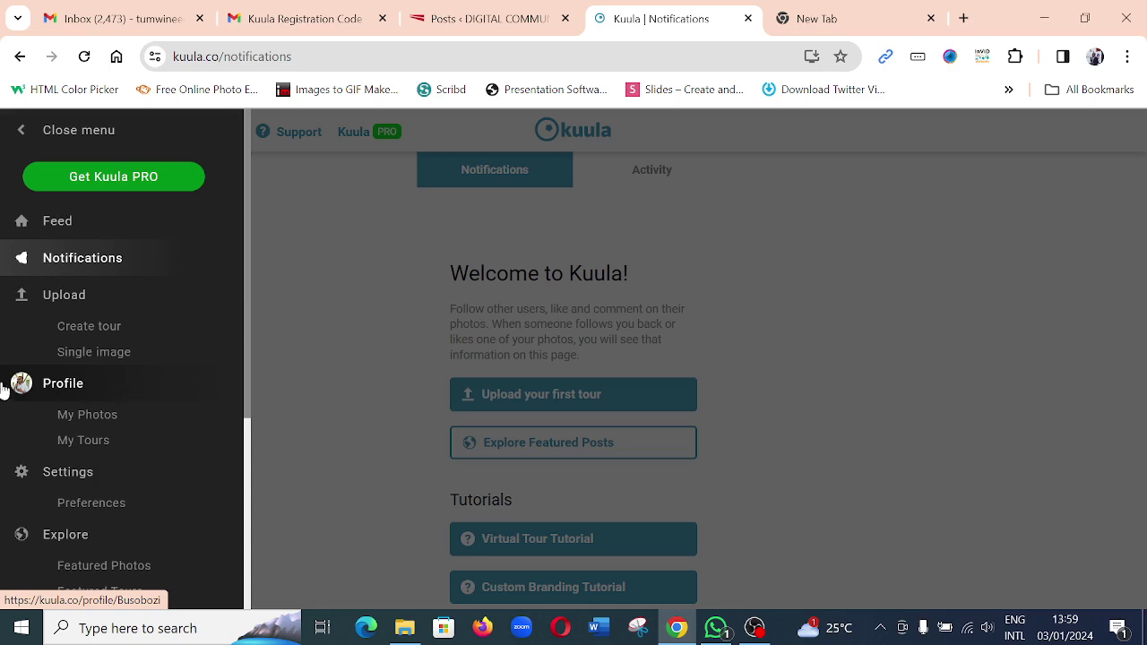
pyautogui.click(93, 383)
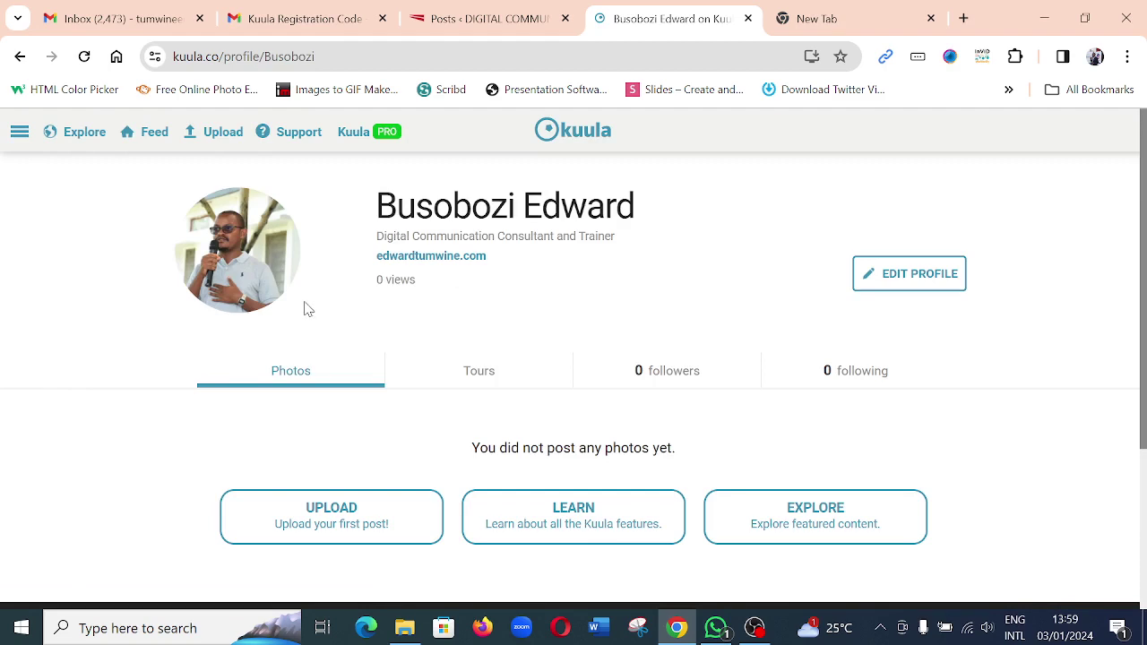
# Check the profile page's web address, then go to the account Settings page
pyautogui.click(360, 56)
pyautogui.click(136, 452)
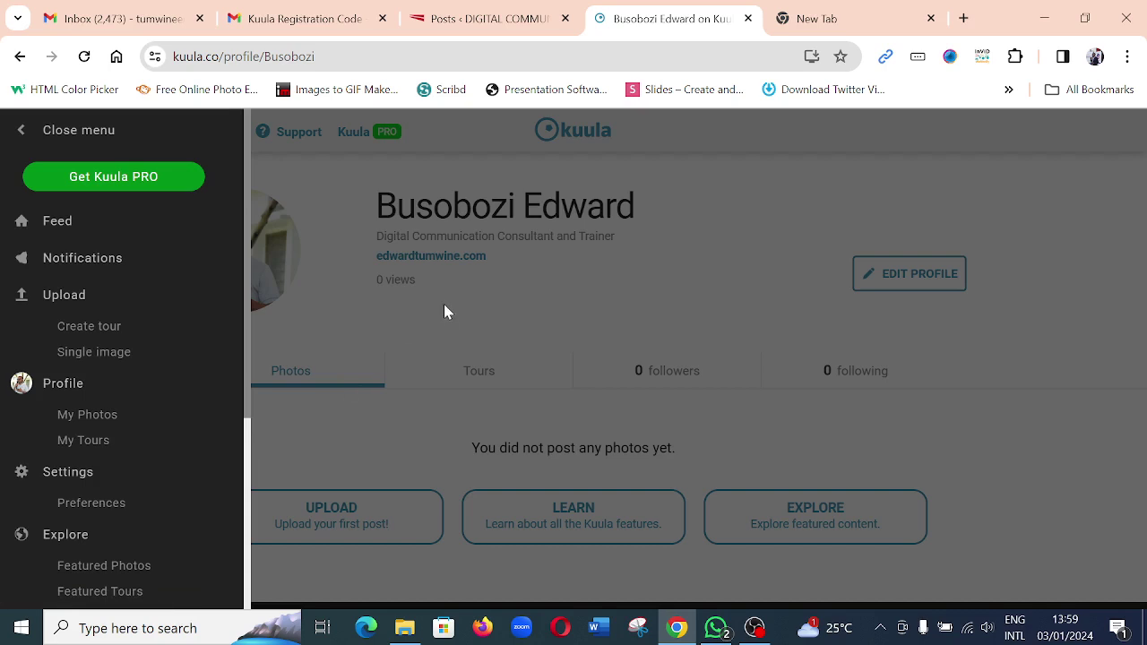
pyautogui.click(445, 307)
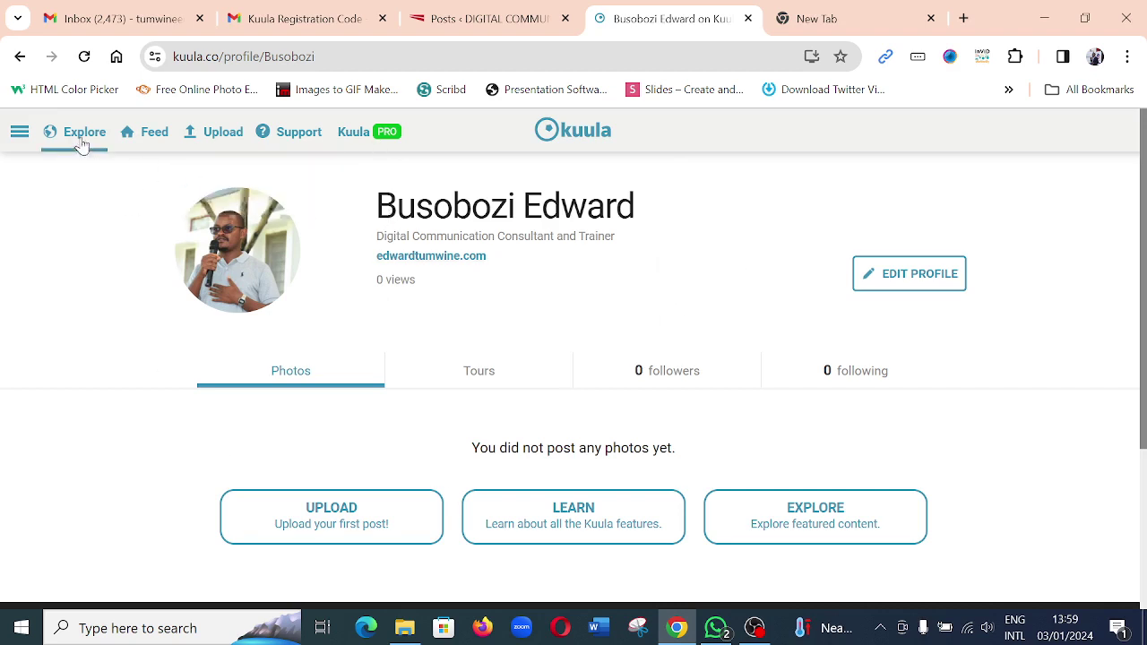
pyautogui.click(20, 132)
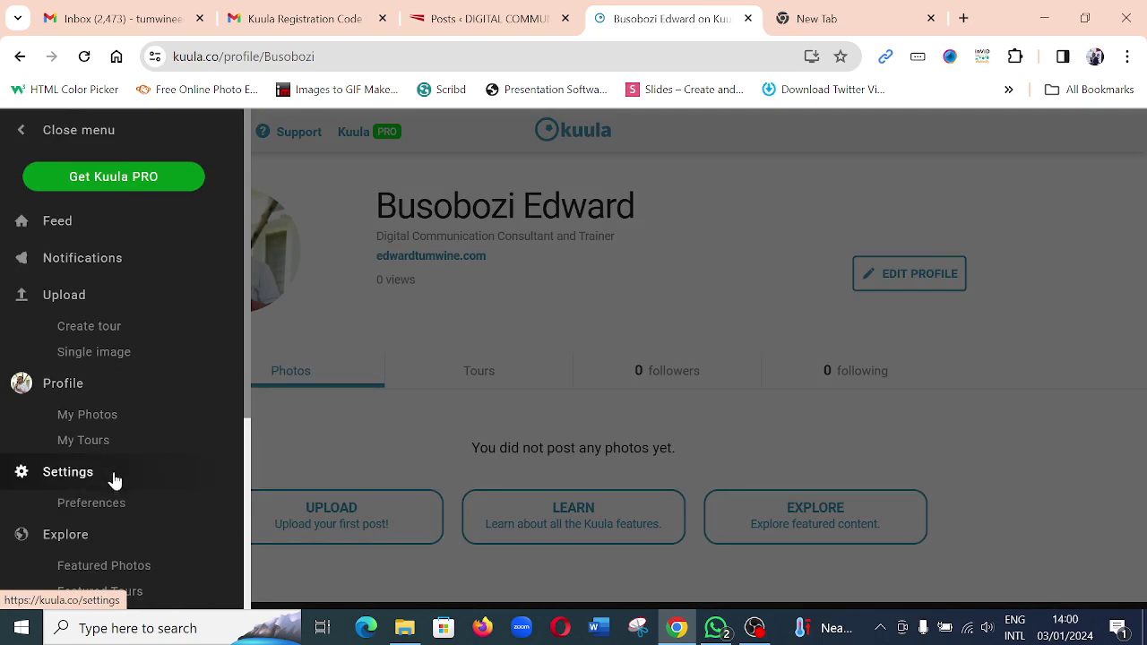
pyautogui.click(110, 473)
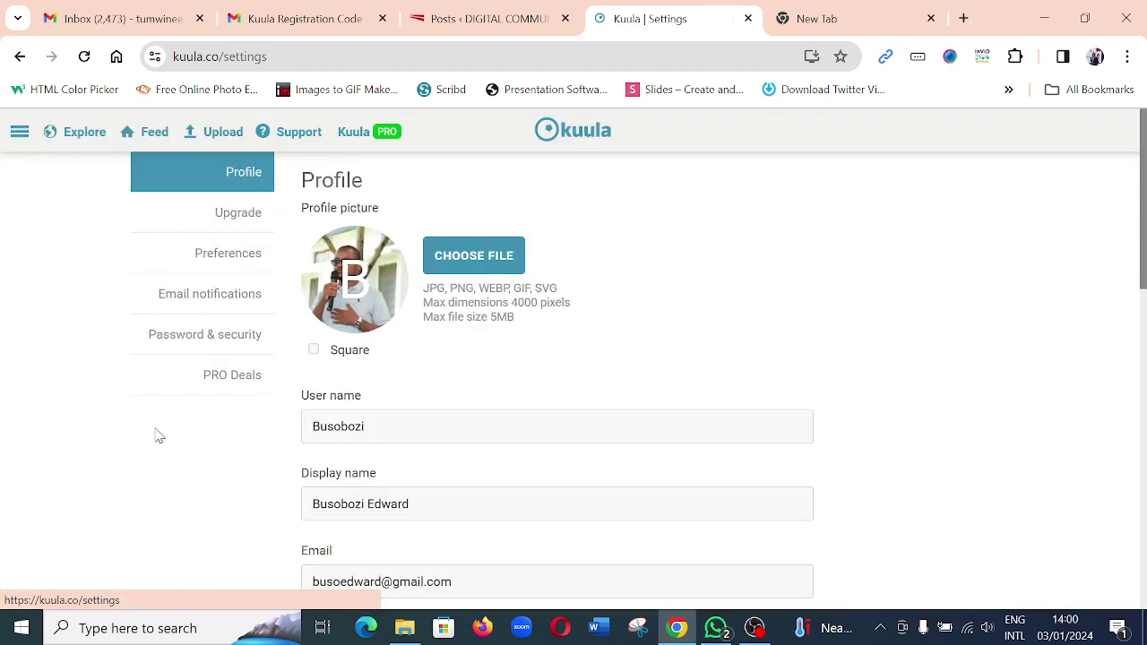
# Reopen the side menu over Settings and scroll down to its Explore section
pyautogui.click(18, 133)
pyautogui.scroll(-2, 72, 489)
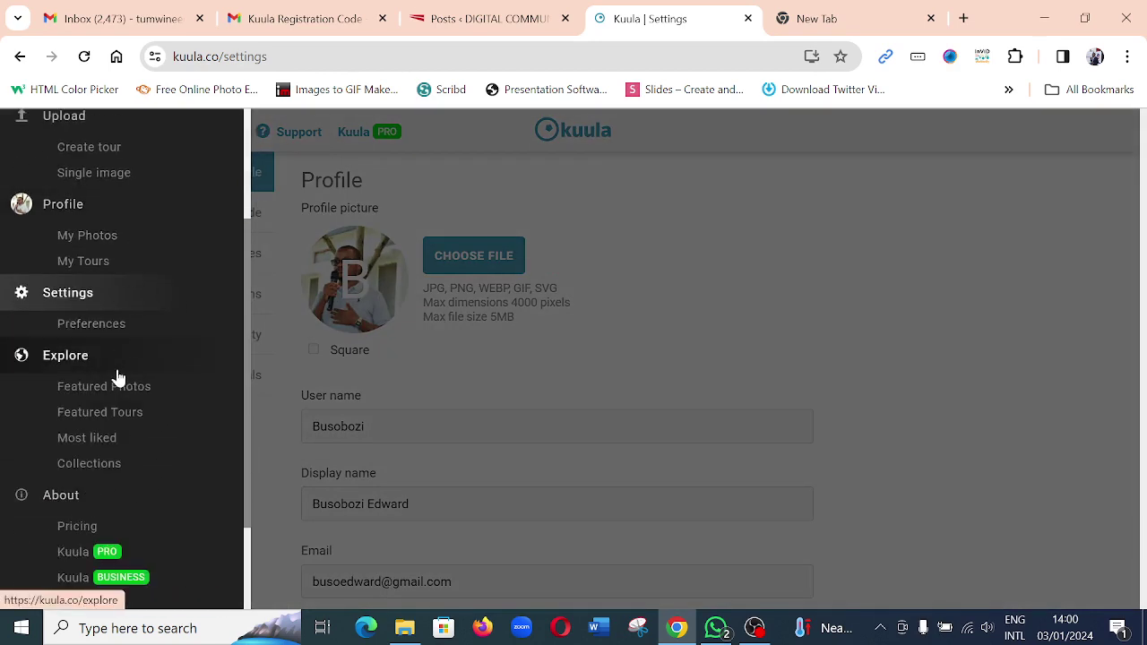
pyautogui.scroll(2, 114, 367)
pyautogui.scroll(-2, 116, 448)
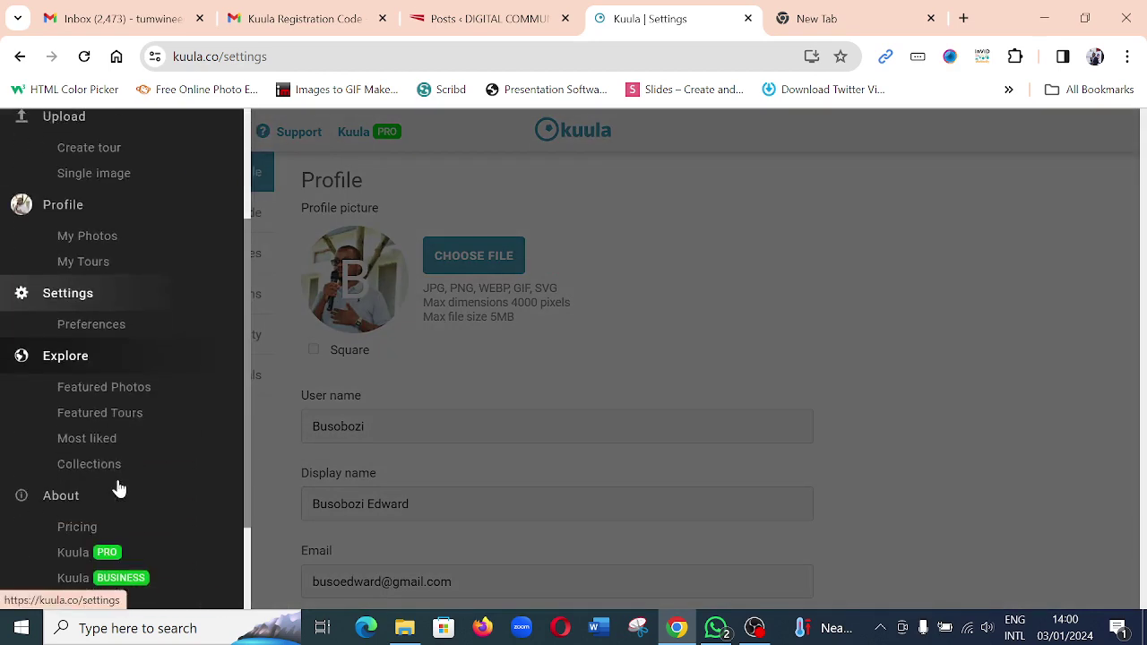
pyautogui.scroll(2, 126, 395)
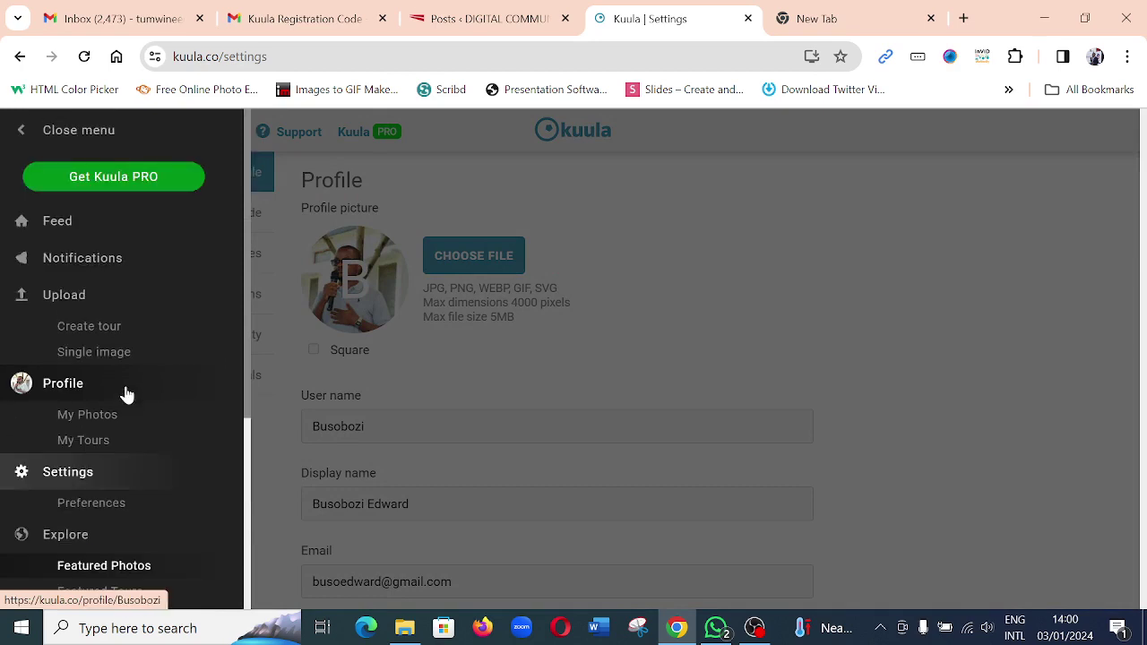
pyautogui.scroll(-1, 134, 476)
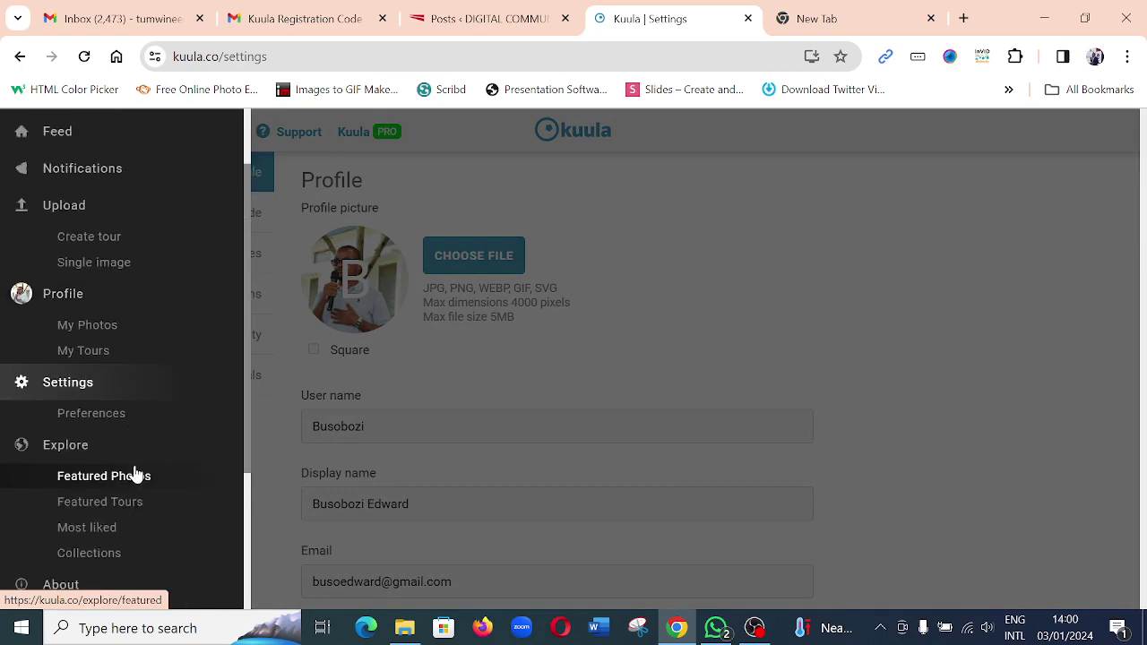
pyautogui.click(136, 476)
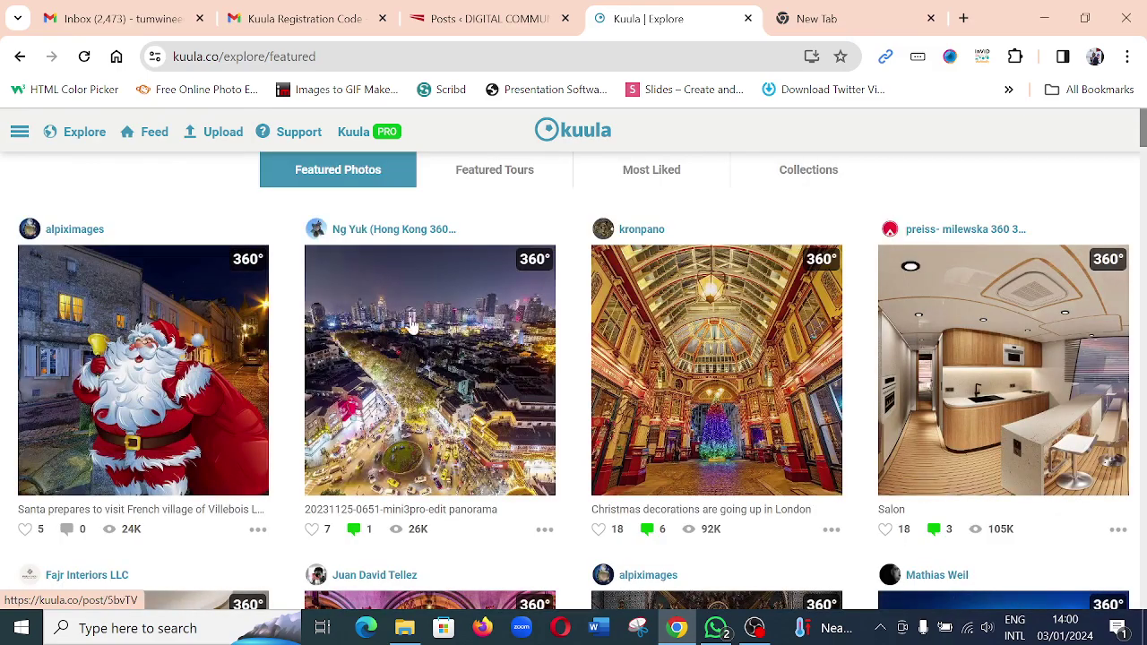
pyautogui.scroll(-6, 714, 345)
pyautogui.scroll(-4, 713, 345)
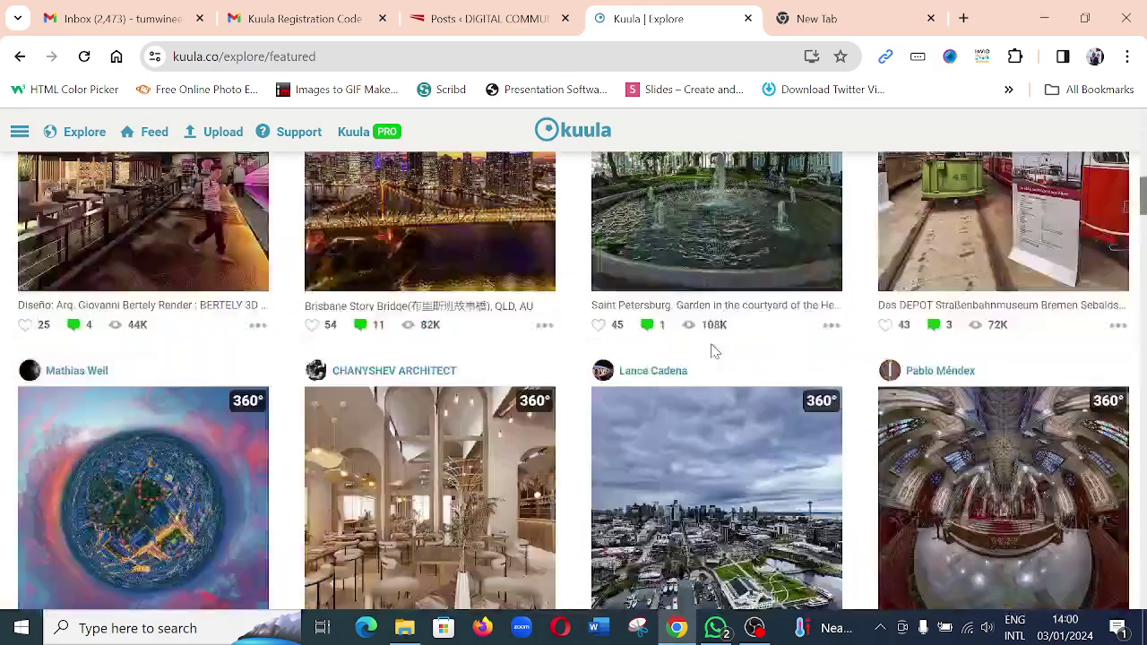
pyautogui.scroll(8, 714, 345)
pyautogui.scroll(2, 714, 345)
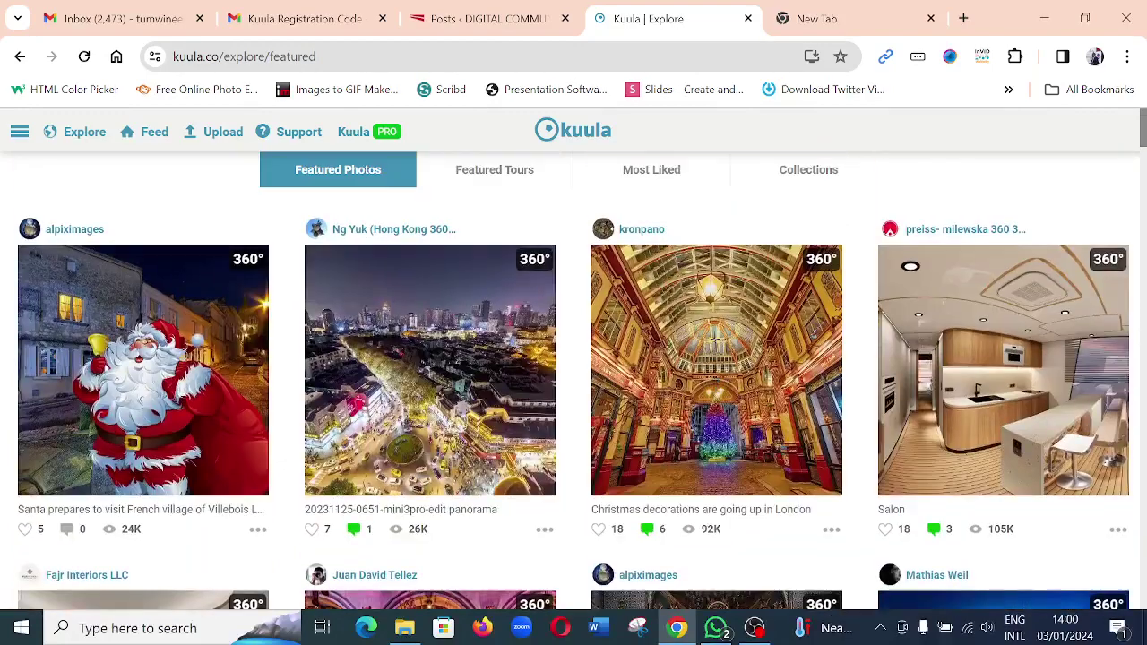
pyautogui.click(394, 376)
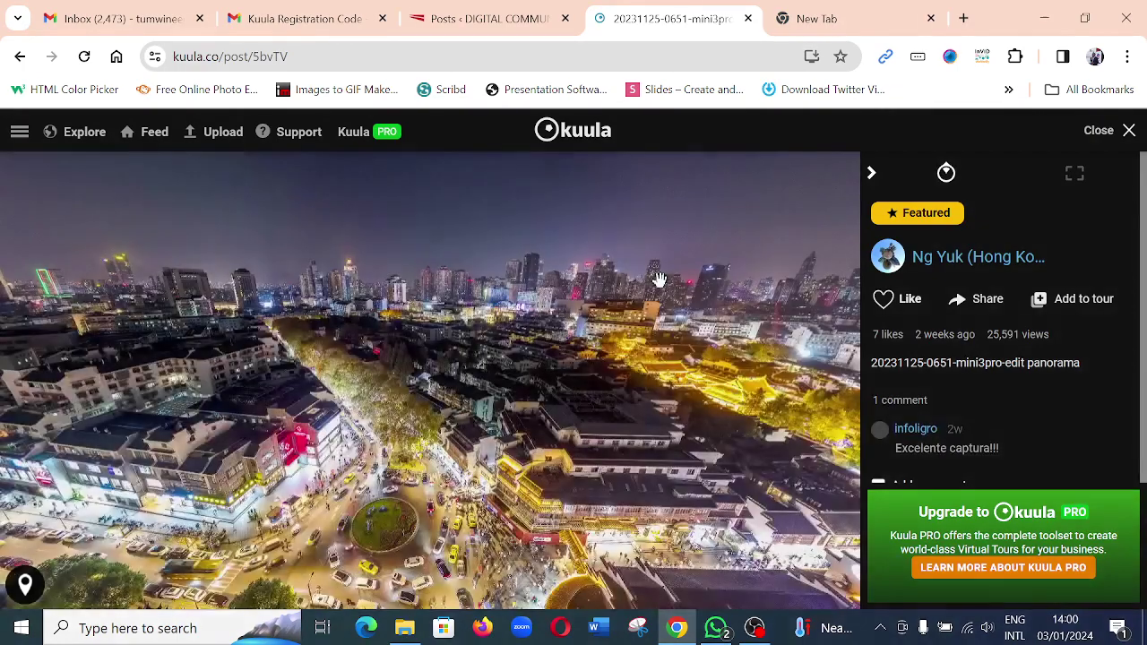
# Look around the aerial view, swinging toward the roundabout and down onto the lit streets
pyautogui.moveTo(359, 398); pyautogui.dragTo(395, 333)
pyautogui.moveTo(148, 323); pyautogui.dragTo(475, 395)
pyautogui.scroll(-5, 455, 437)
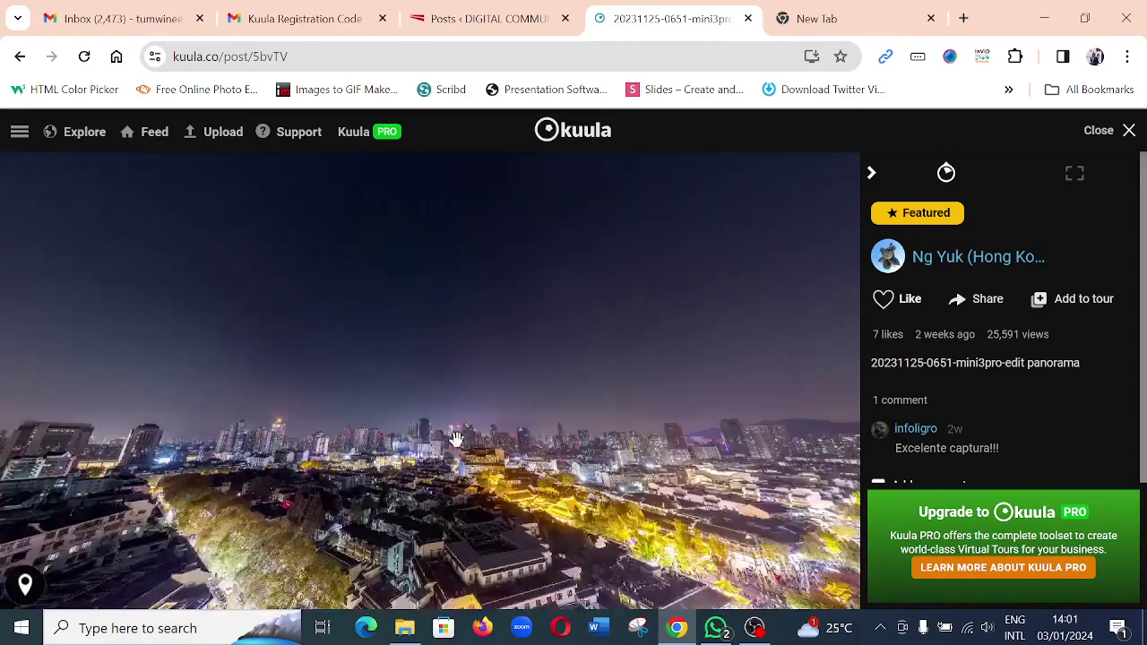
pyautogui.scroll(4, 458, 442)
pyautogui.moveTo(418, 303); pyautogui.dragTo(607, 477)
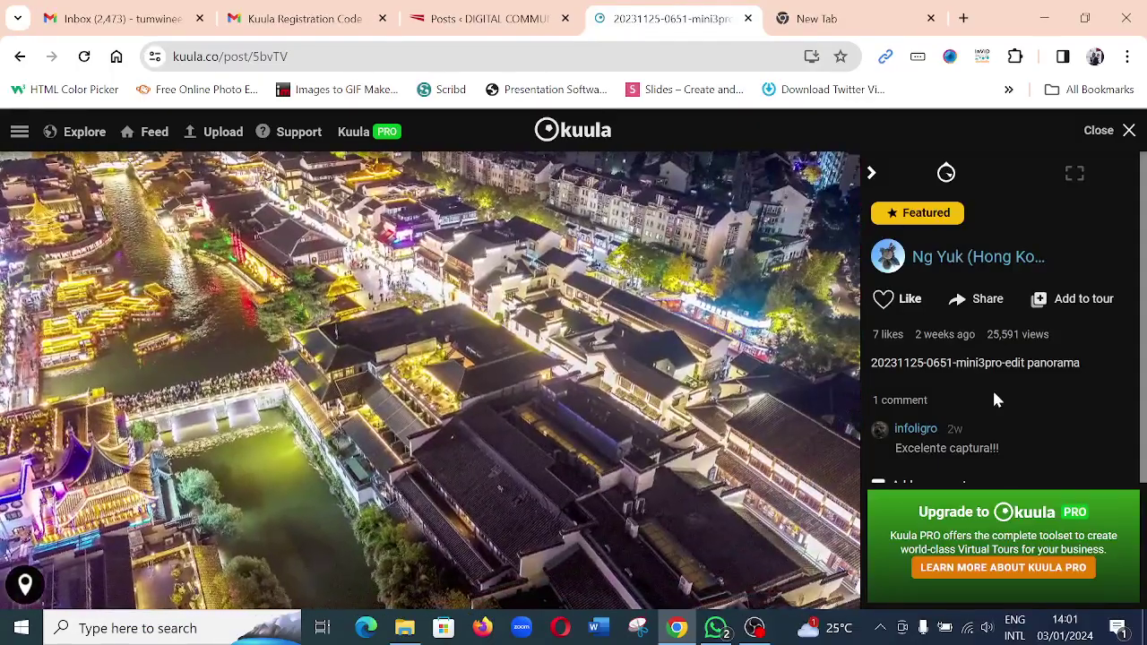
pyautogui.scroll(-1, 1010, 408)
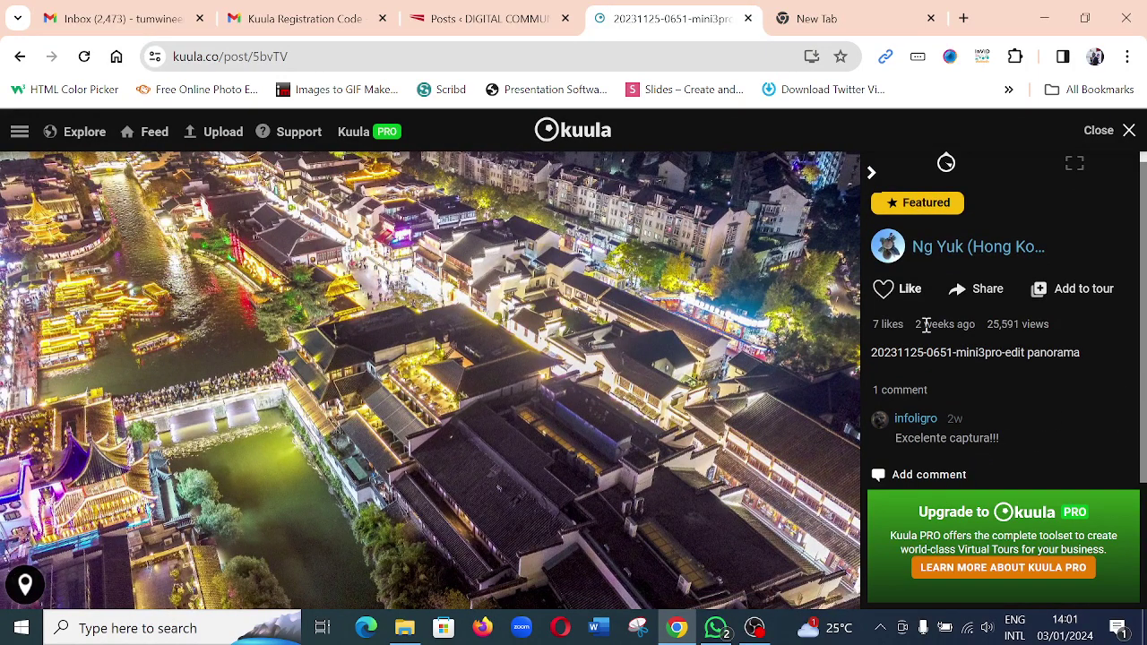
# Post the comment 'Amazing' on the panorama, give it a like, and open its Share dialog
pyautogui.click(944, 480)
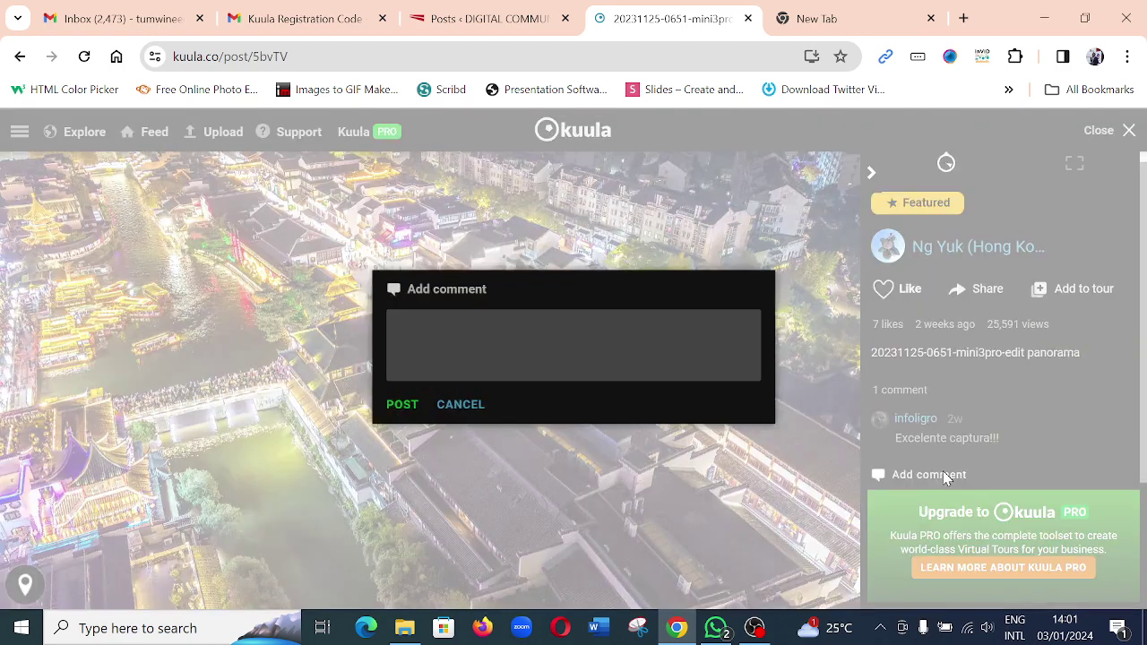
pyautogui.click(610, 335)
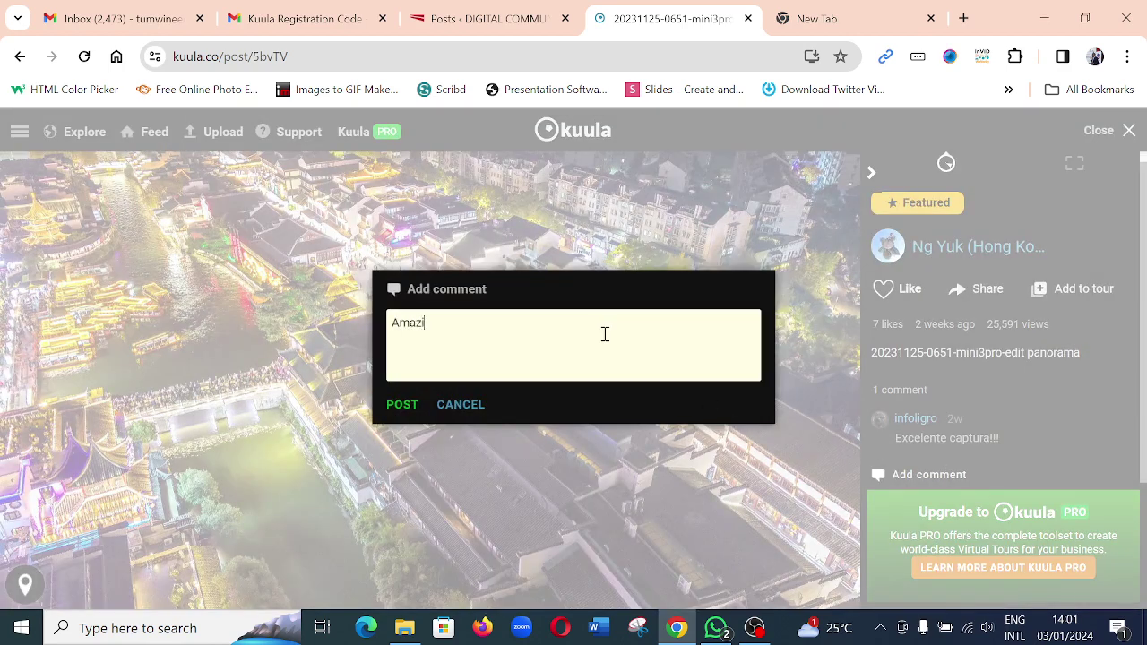
pyautogui.click(390, 404)
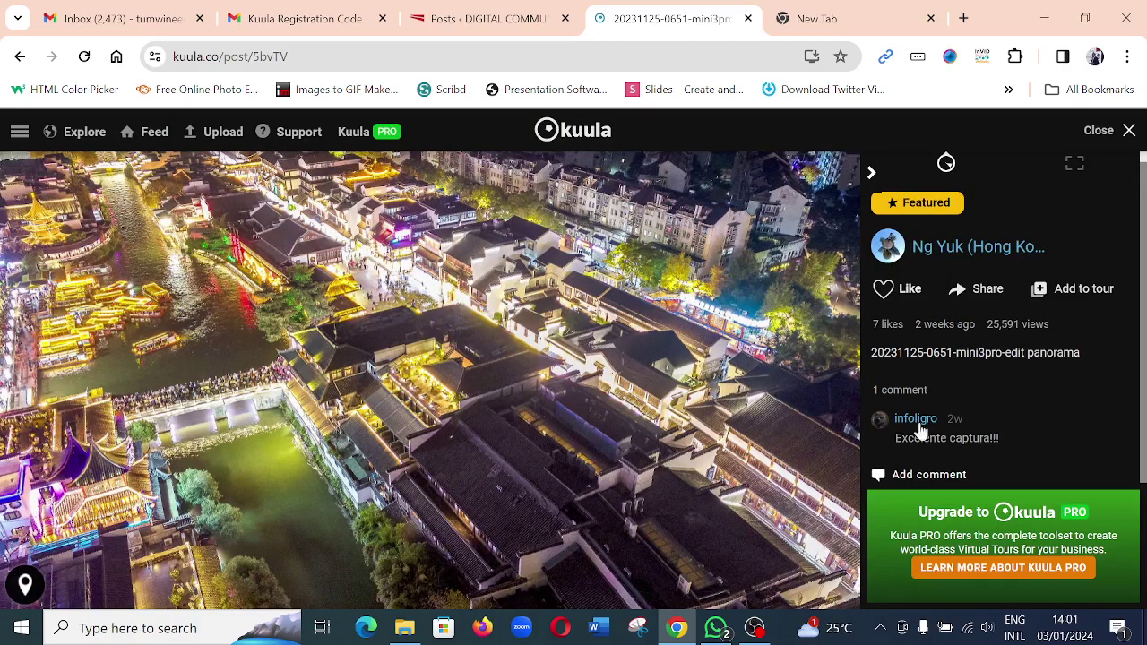
pyautogui.scroll(1, 1041, 412)
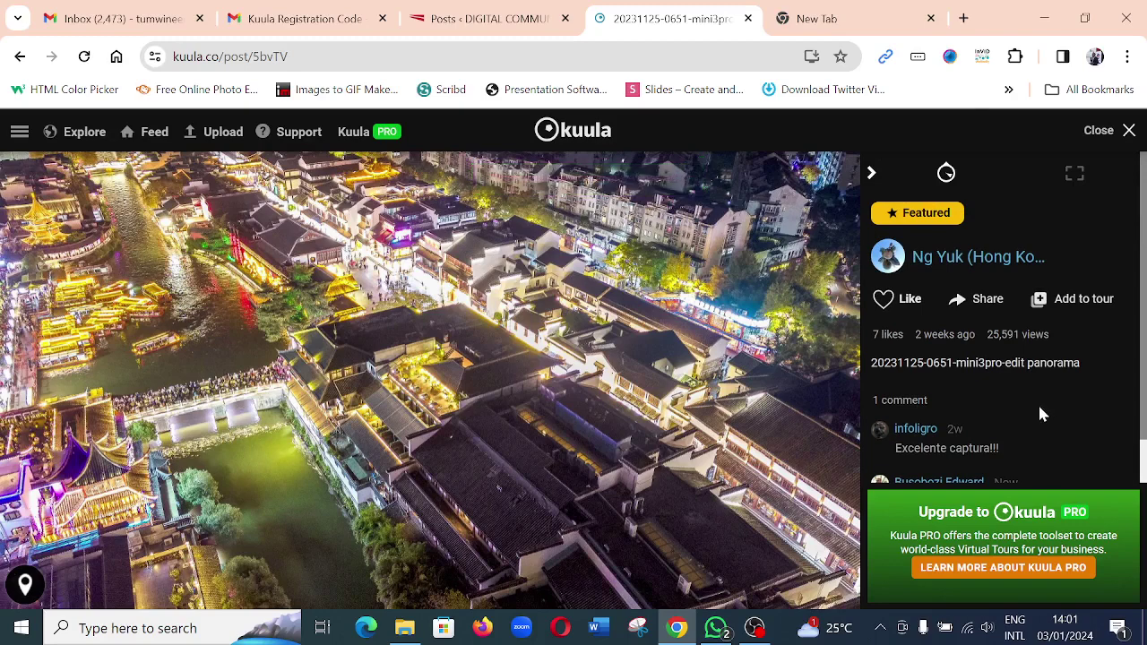
pyautogui.click(883, 301)
pyautogui.click(990, 299)
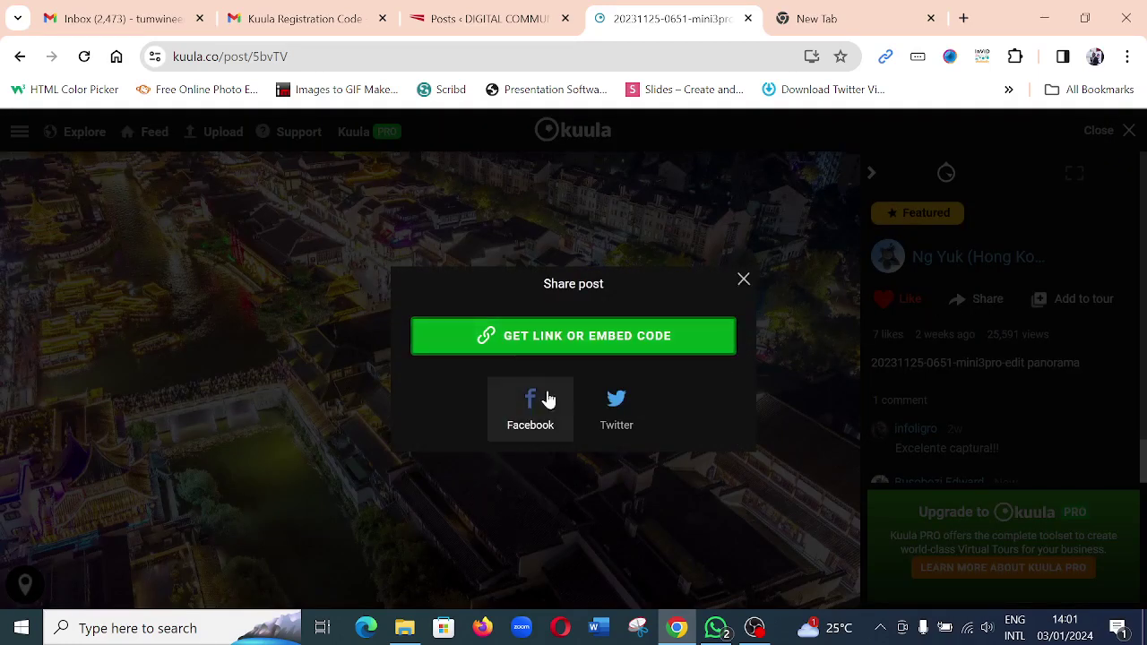
# Compare the Link, Embed HTML and Embed JS codes in the export editor, then close it
pyautogui.click(585, 338)
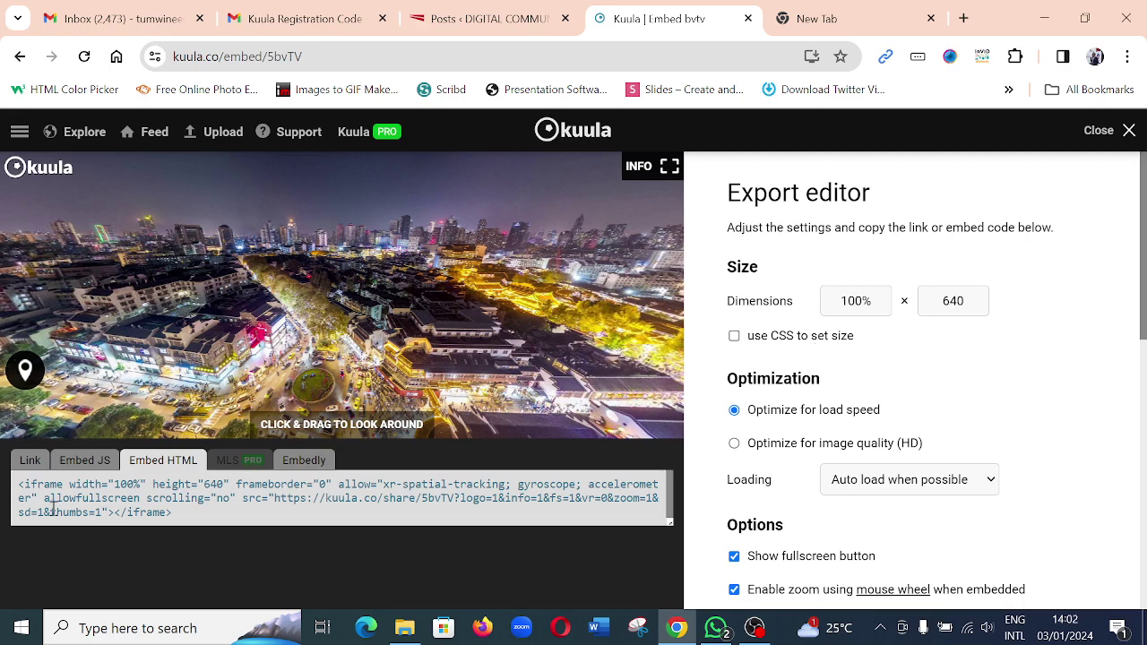
pyautogui.click(30, 462)
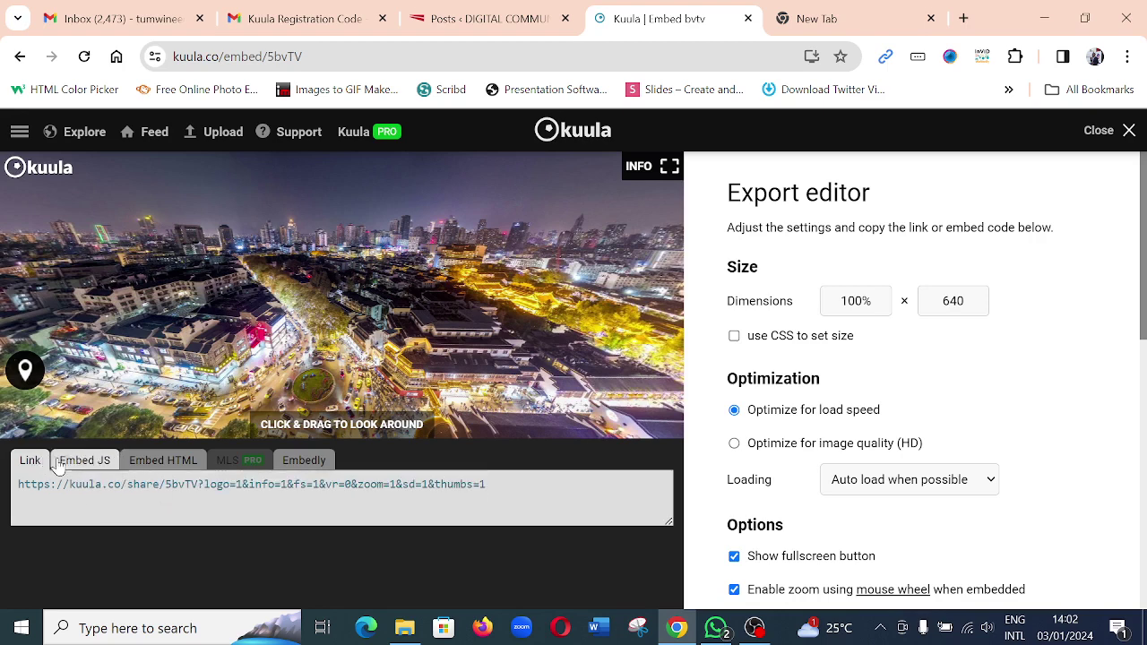
pyautogui.click(191, 468)
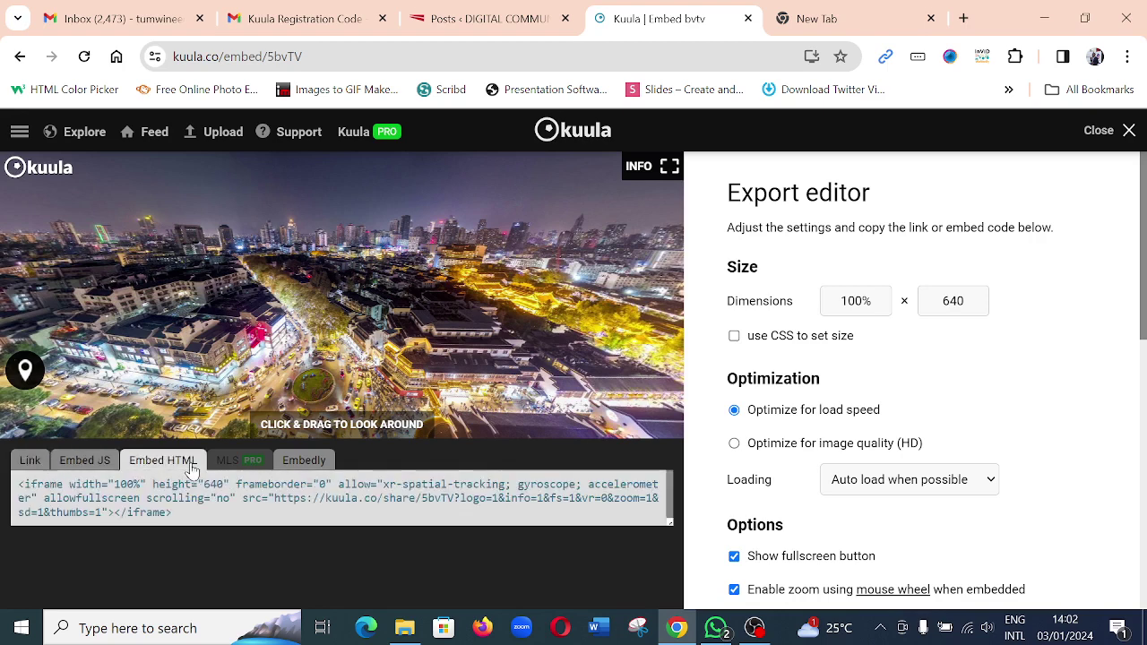
pyautogui.click(79, 470)
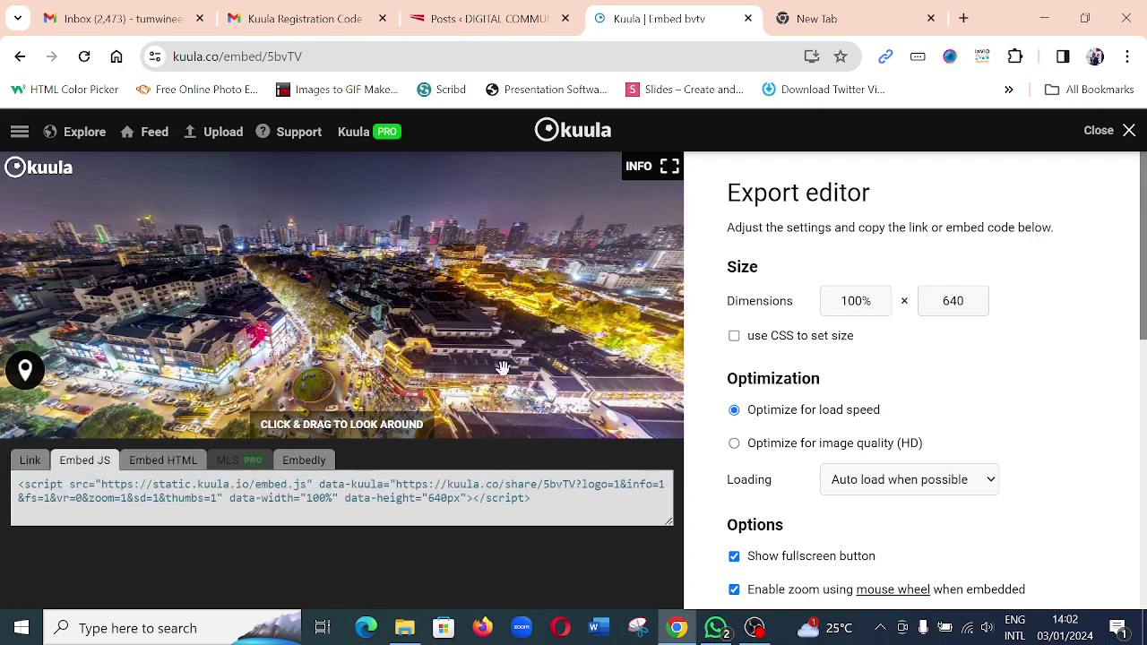
pyautogui.scroll(-3, 1033, 368)
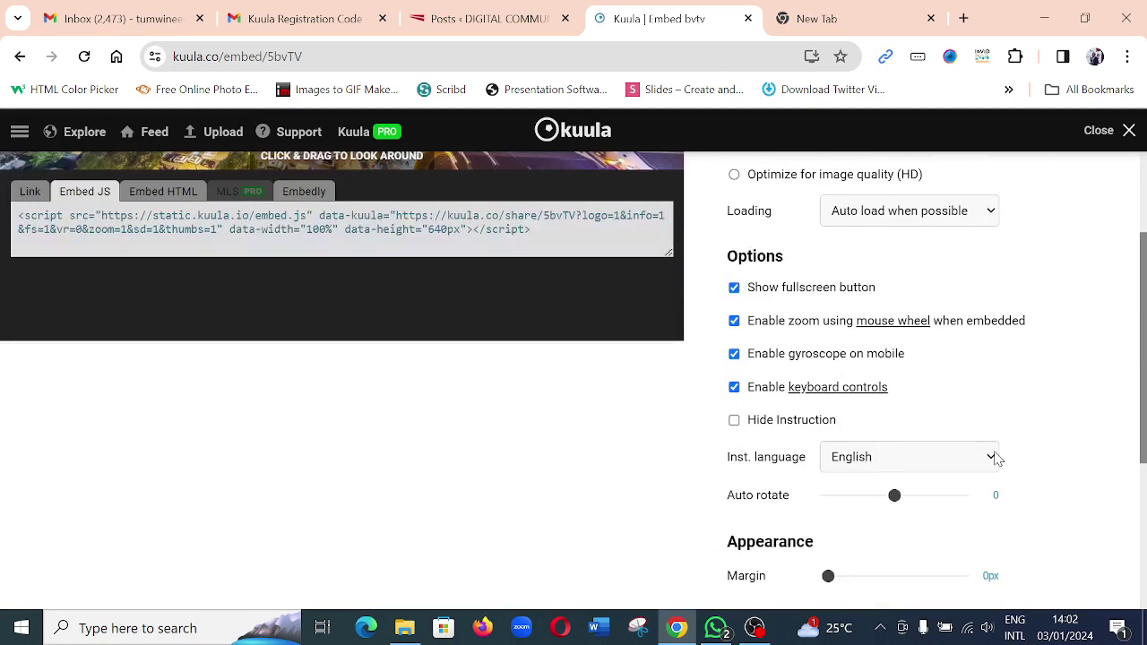
pyautogui.scroll(3, 996, 459)
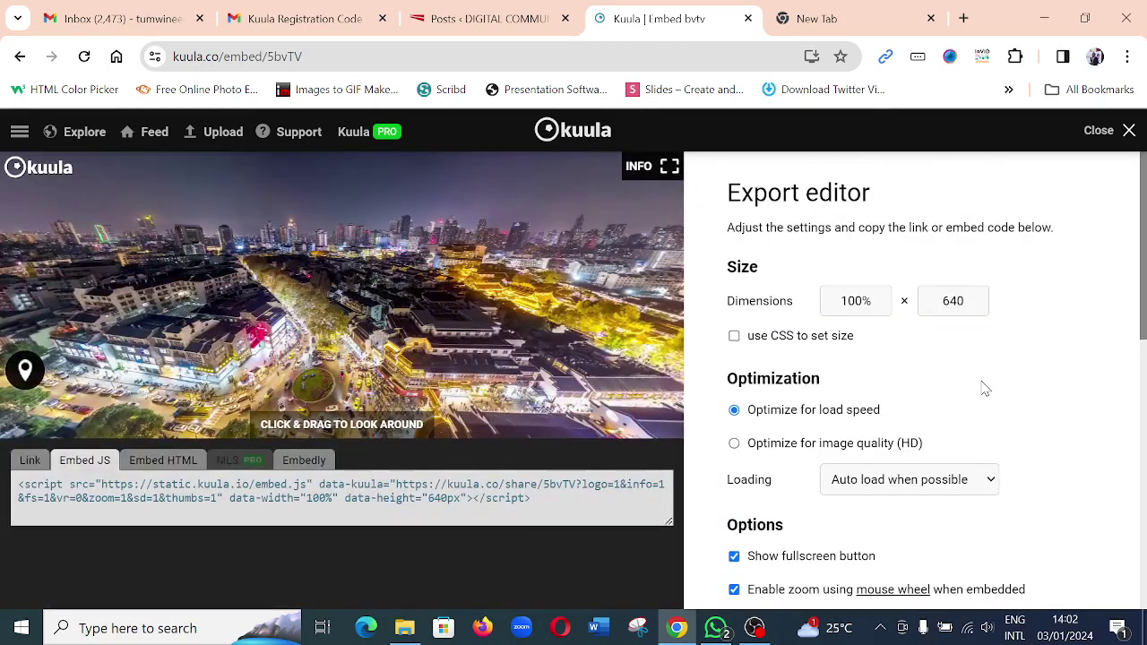
pyautogui.scroll(-2, 983, 389)
pyautogui.scroll(2, 983, 387)
pyautogui.scroll(-2, 1005, 445)
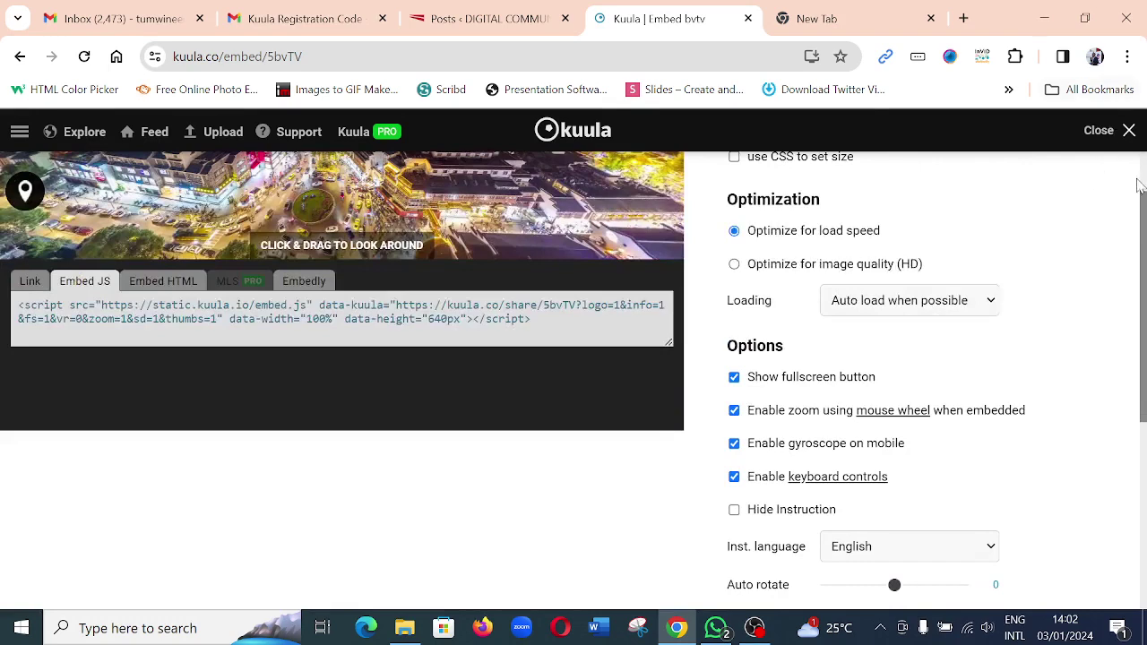
pyautogui.click(1132, 132)
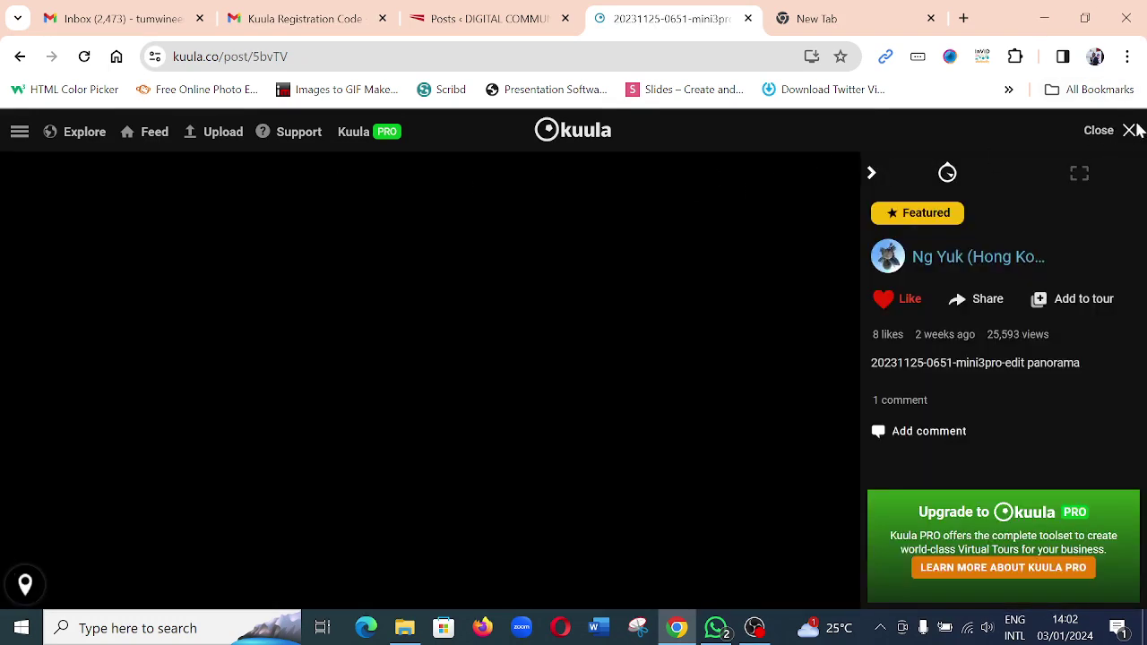
# Close the post and switch to the Featured Tours listing, scrolling through it
pyautogui.click(1130, 133)
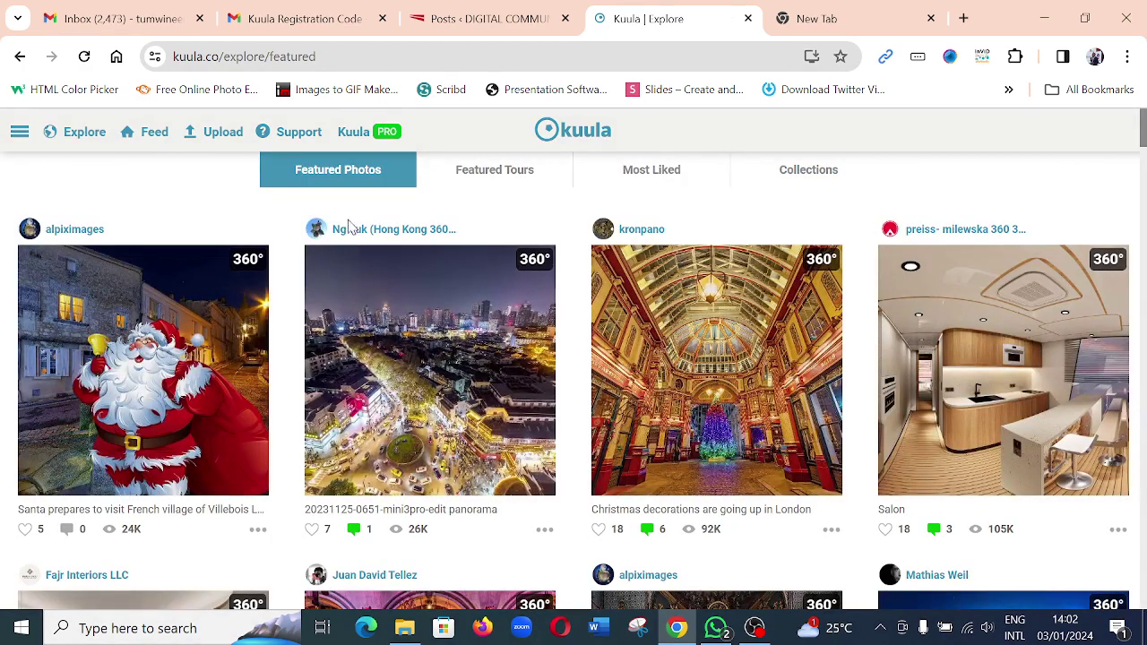
pyautogui.click(473, 176)
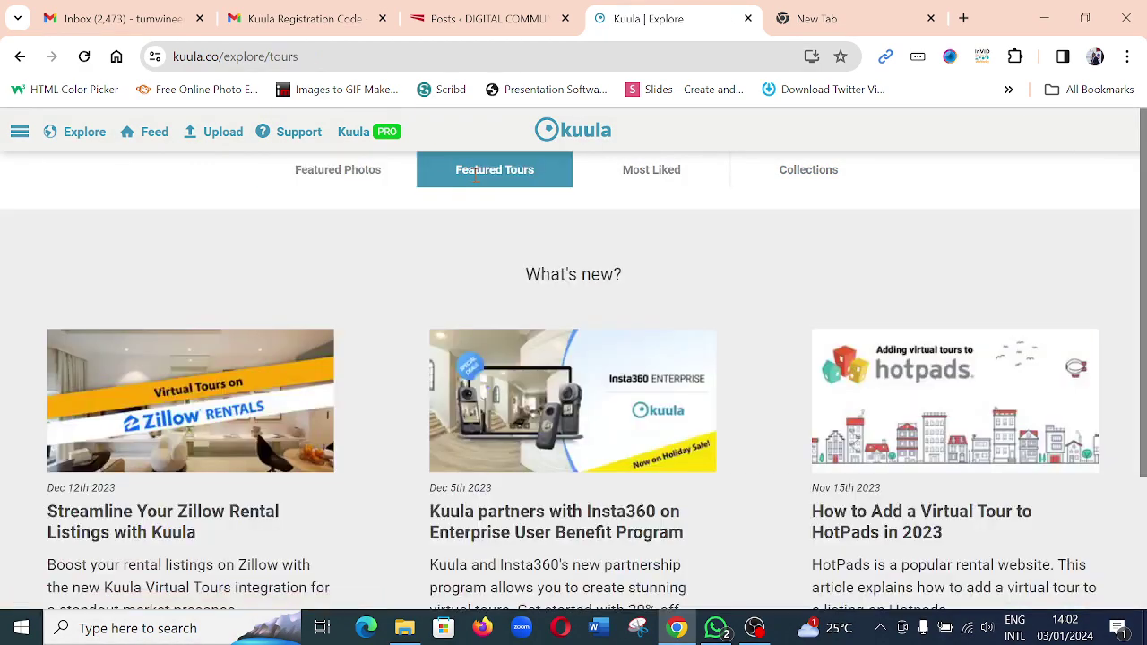
pyautogui.scroll(-2, 379, 425)
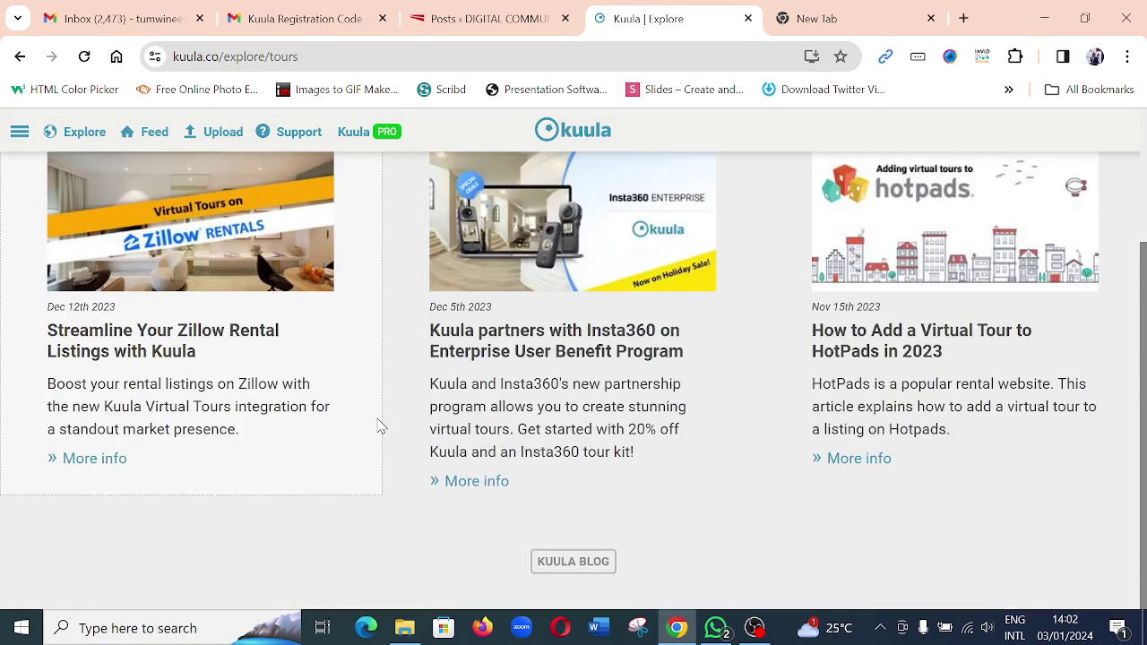
pyautogui.scroll(1, 379, 425)
pyautogui.scroll(1, 379, 424)
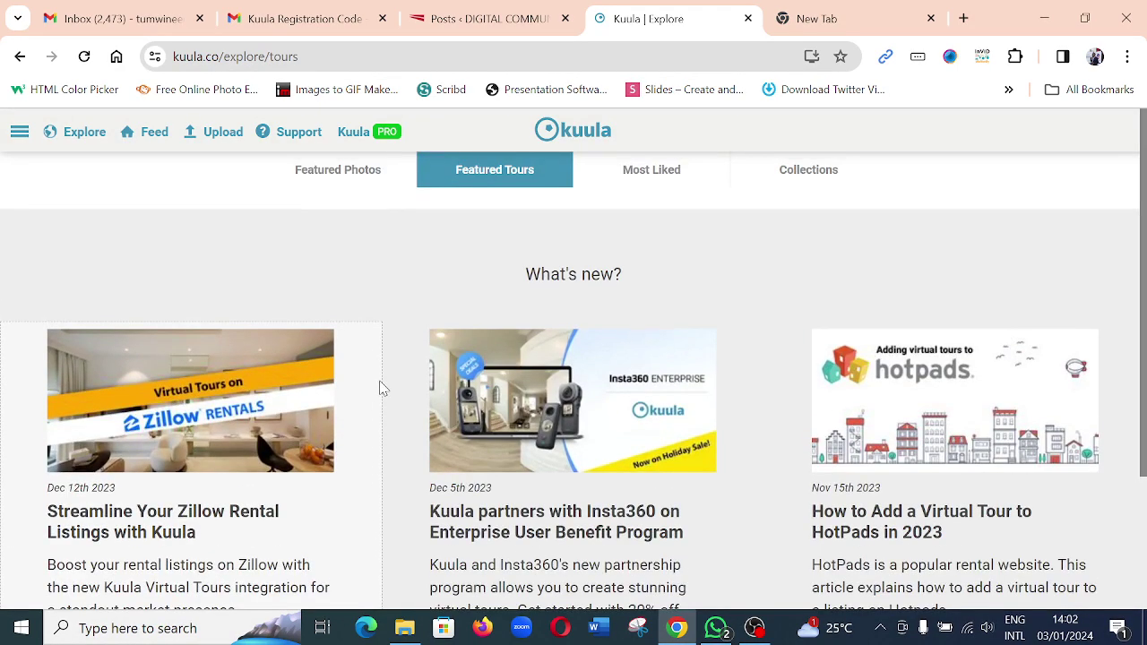
pyautogui.scroll(-2, 380, 391)
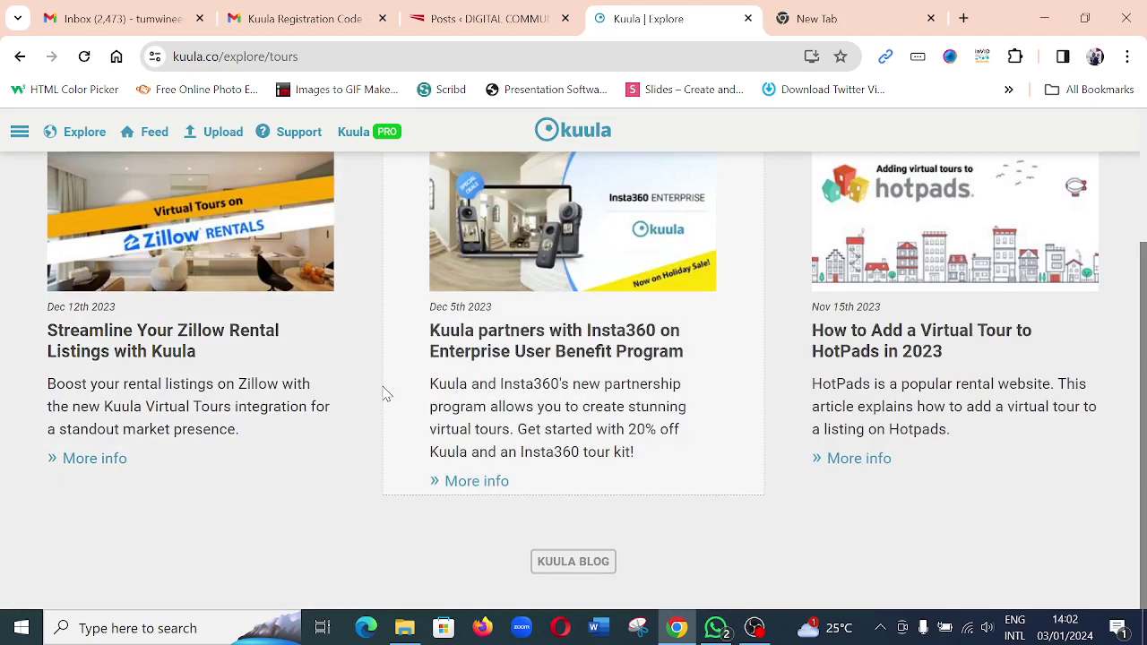
pyautogui.scroll(2, 385, 394)
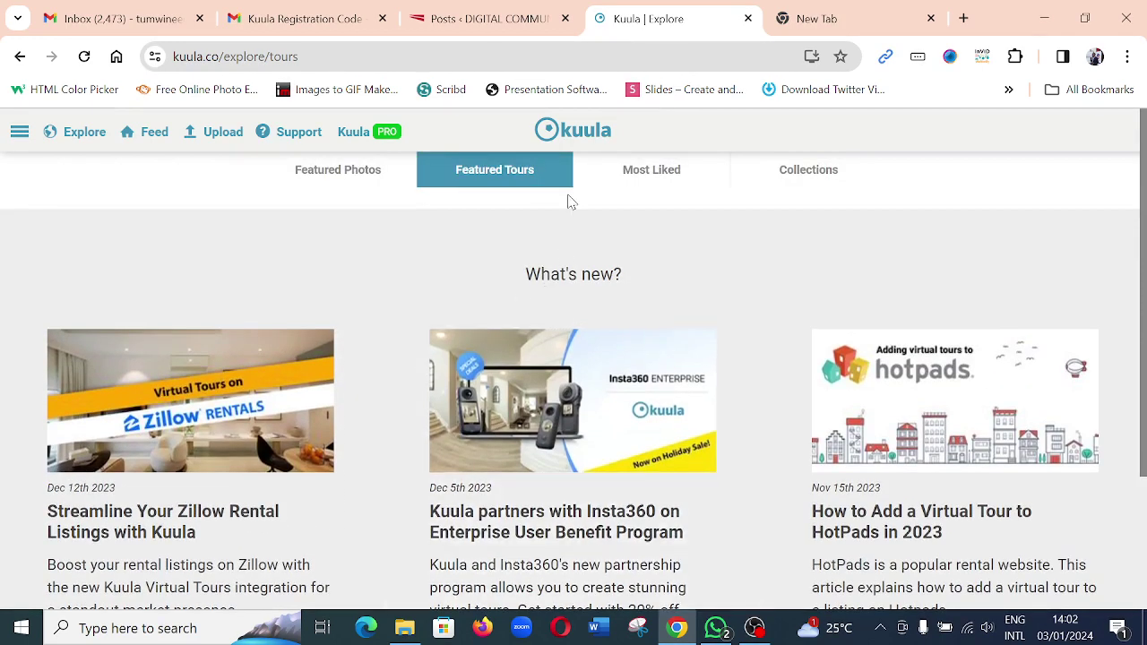
# Compare the Featured Photos and Featured Tours listings, ending on Featured Tours
pyautogui.click(363, 185)
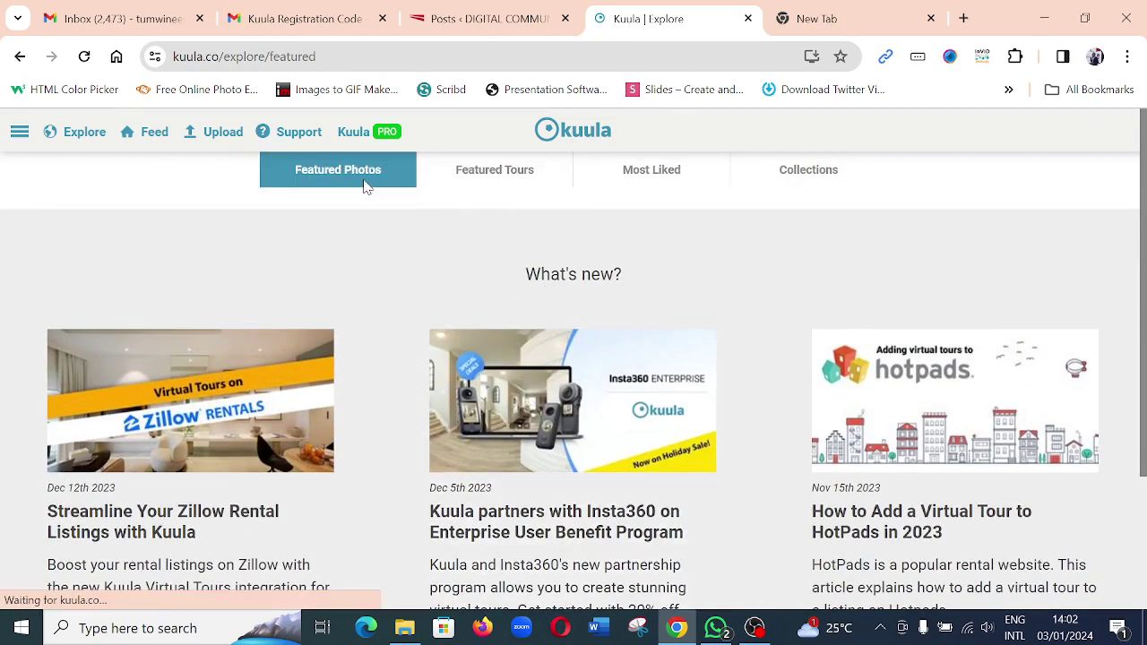
pyautogui.click(519, 185)
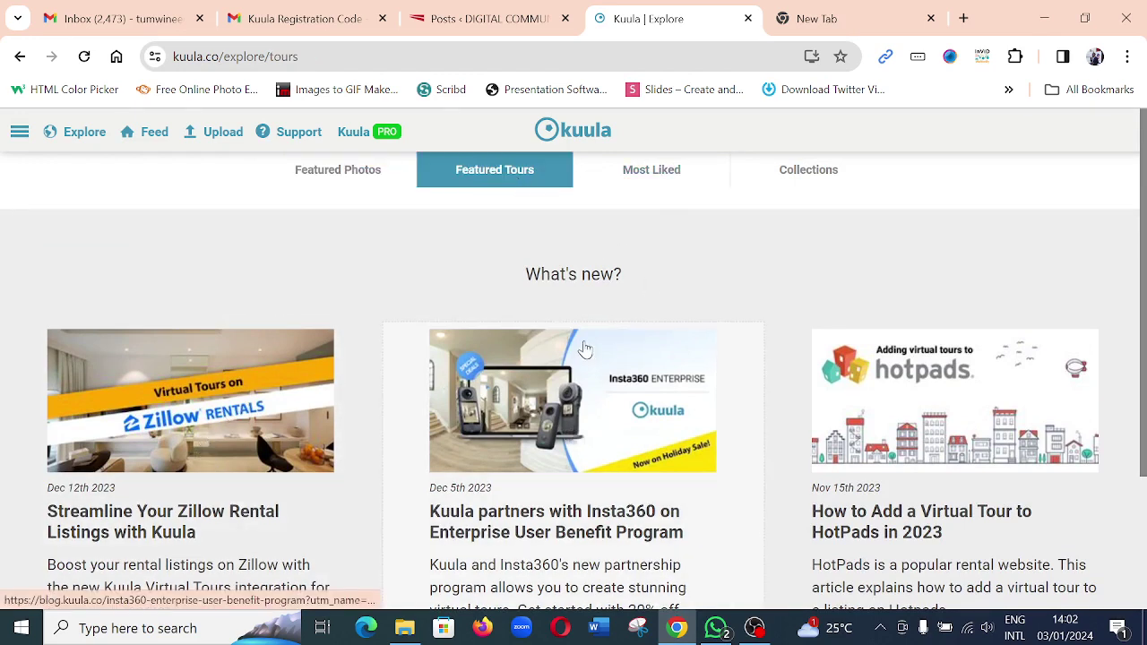
pyautogui.click(366, 174)
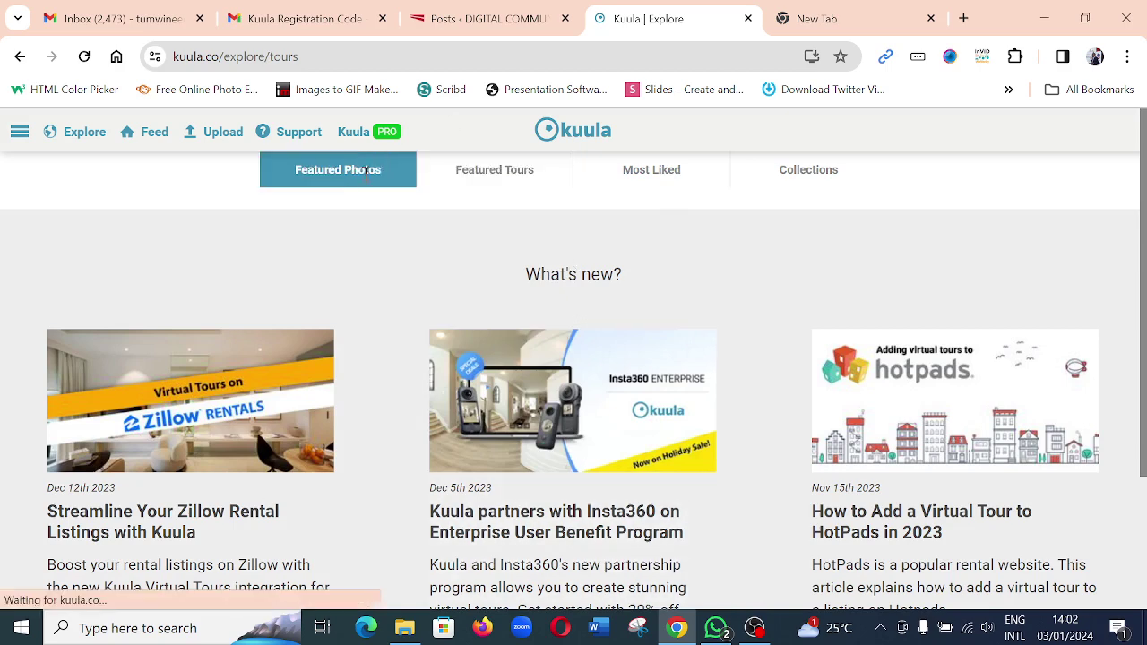
pyautogui.click(522, 174)
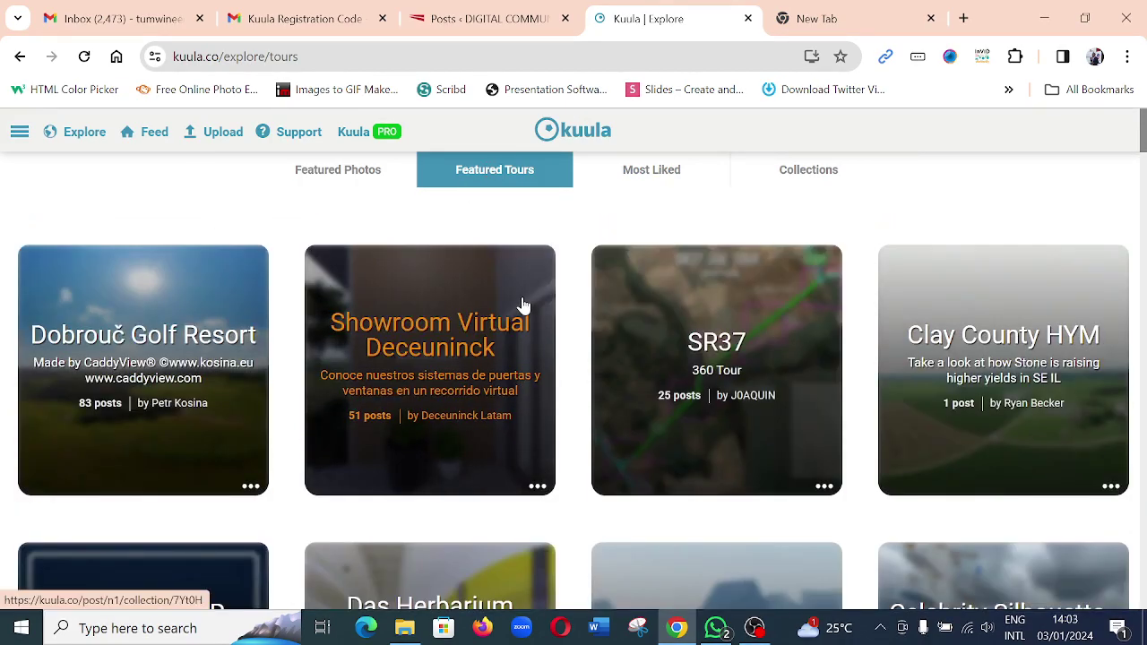
pyautogui.scroll(-6, 466, 395)
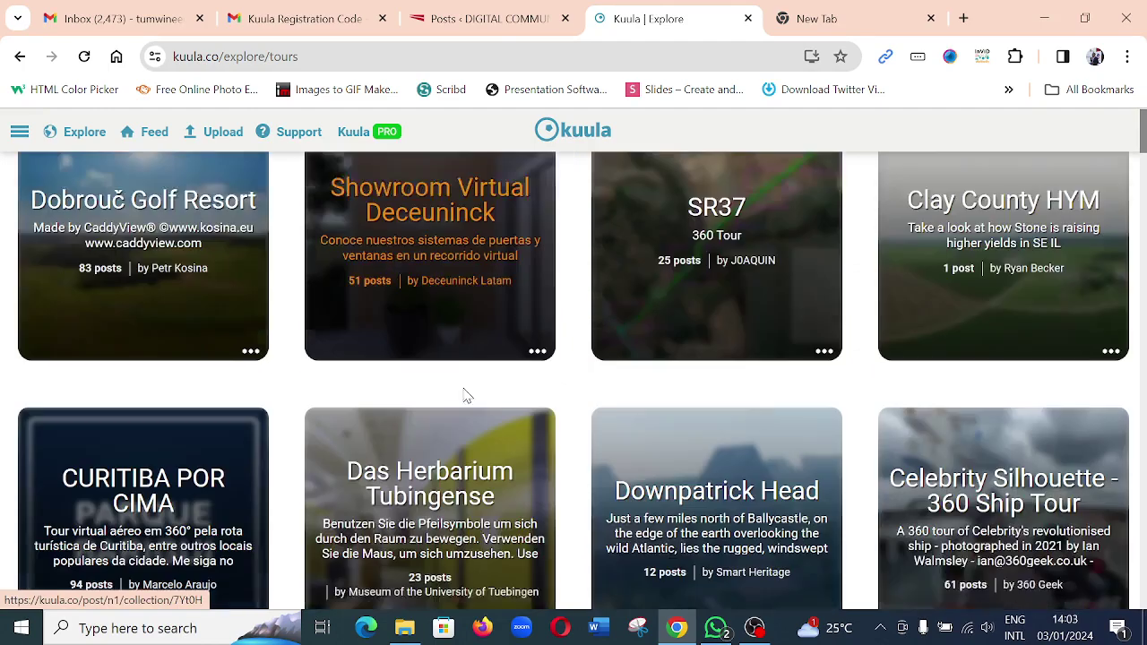
pyautogui.scroll(6, 466, 403)
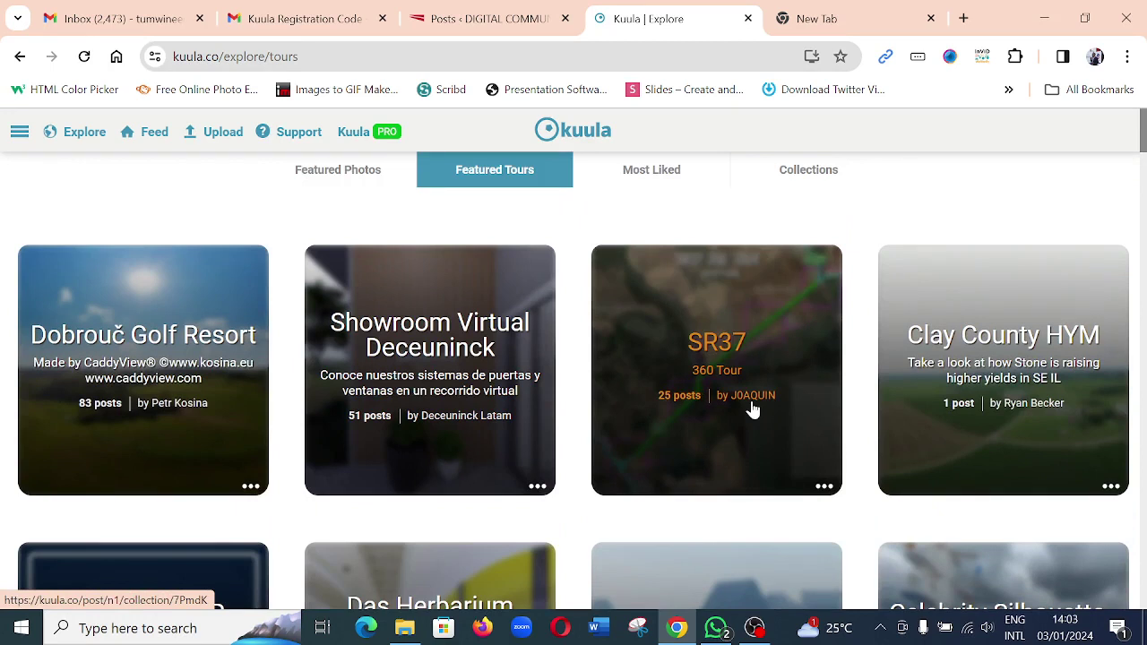
pyautogui.click(753, 409)
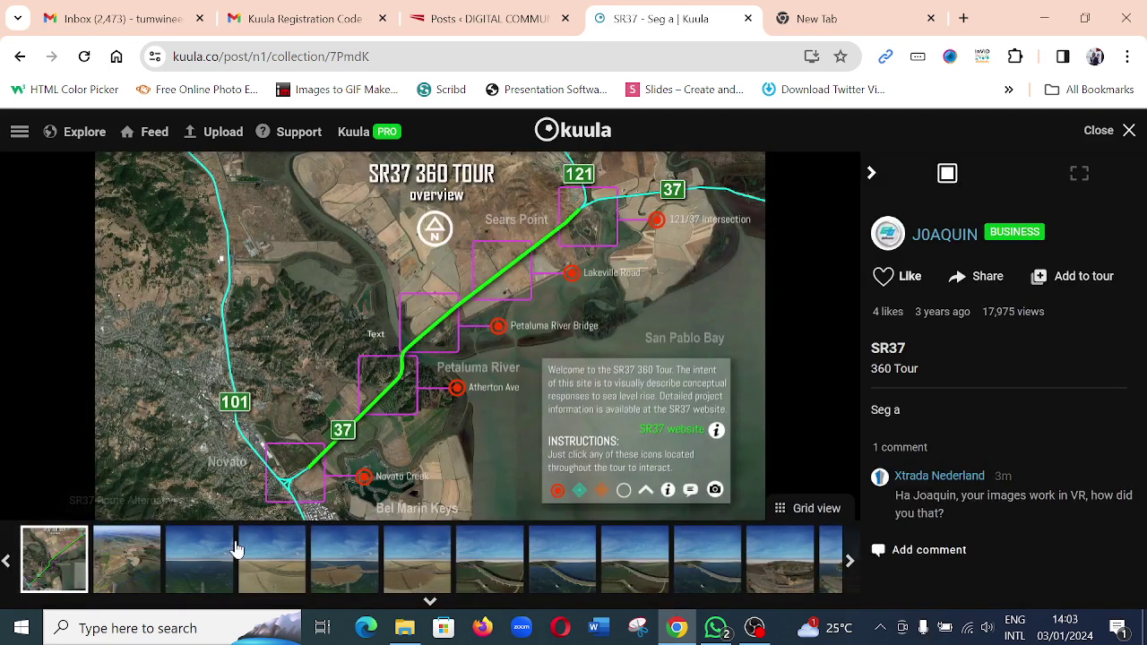
pyautogui.click(129, 565)
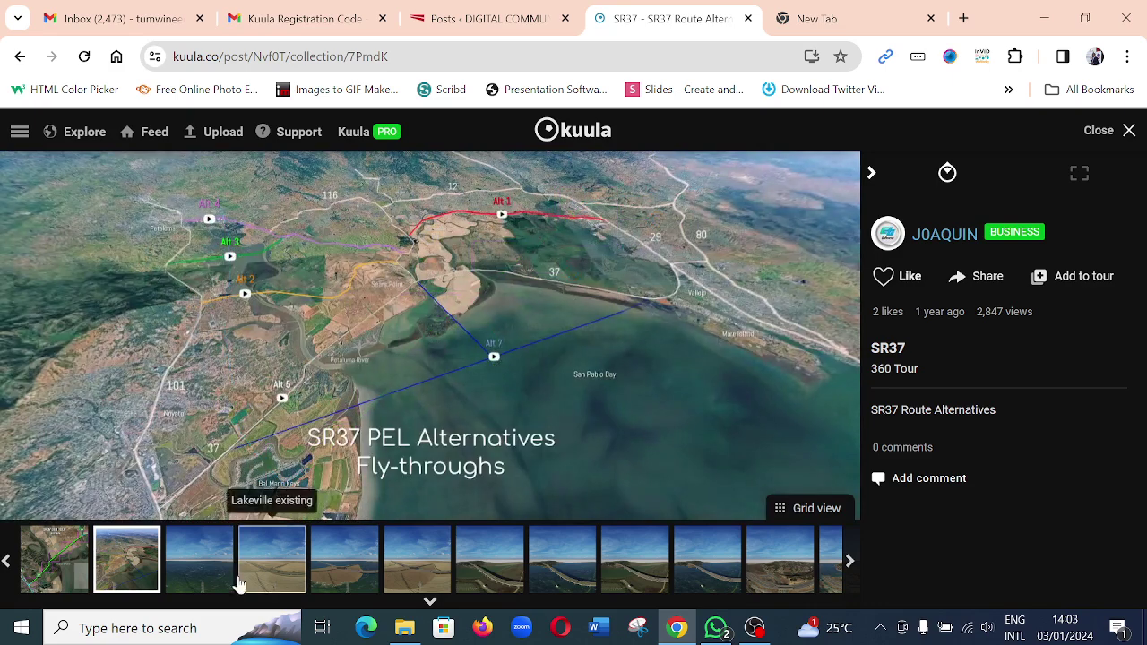
pyautogui.click(208, 583)
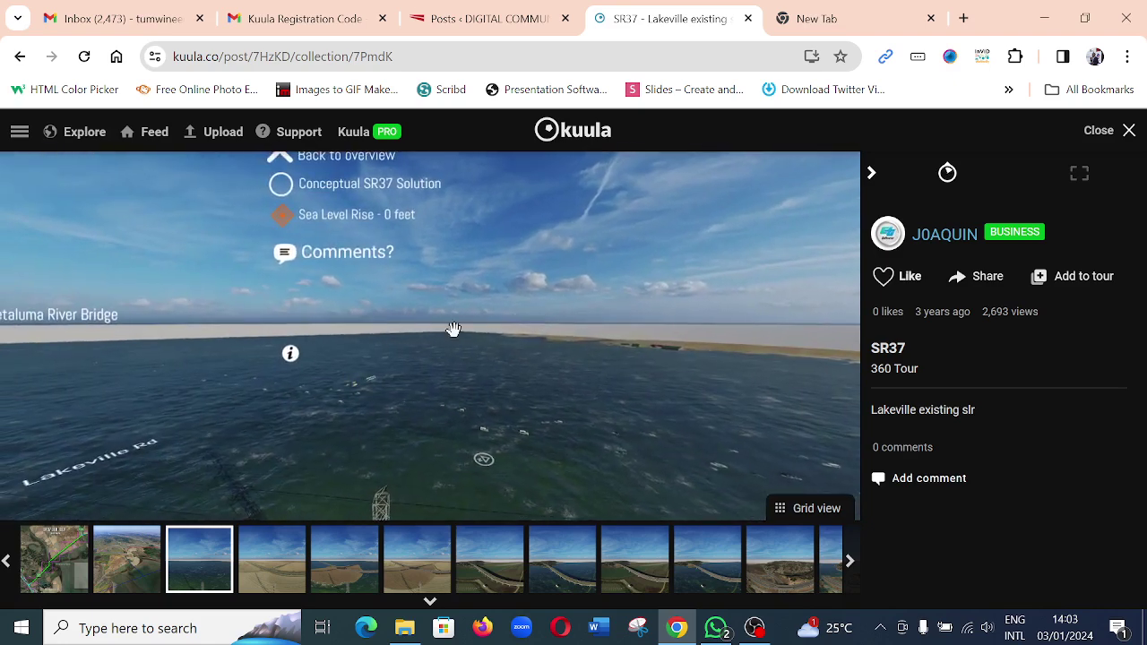
pyautogui.moveTo(292, 370)
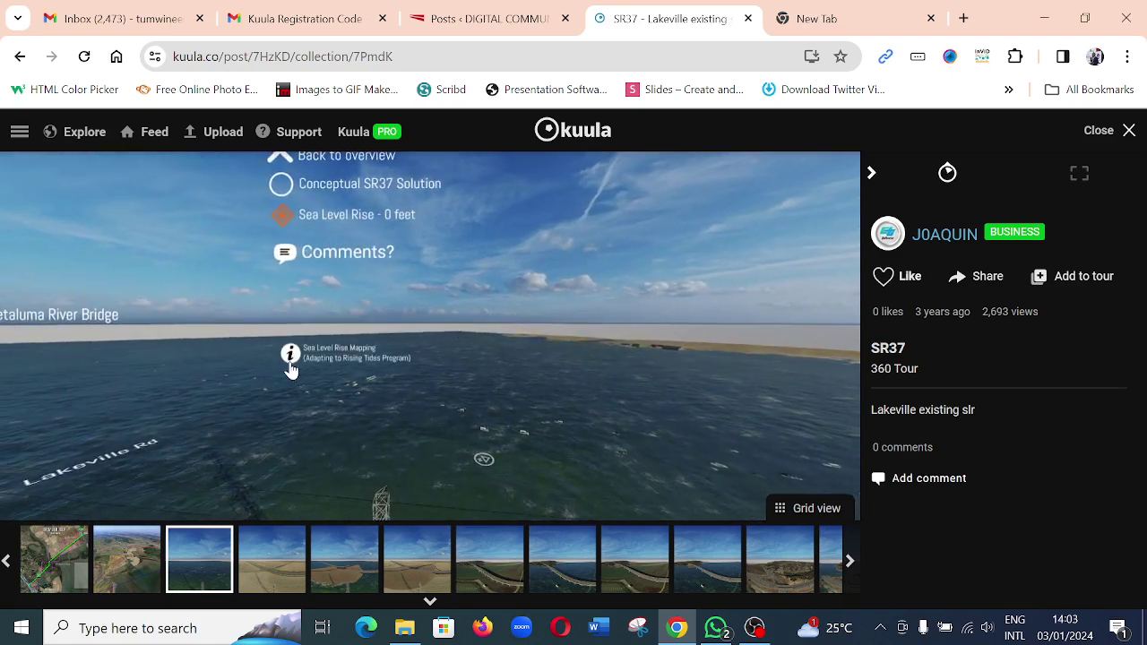
pyautogui.click(291, 370)
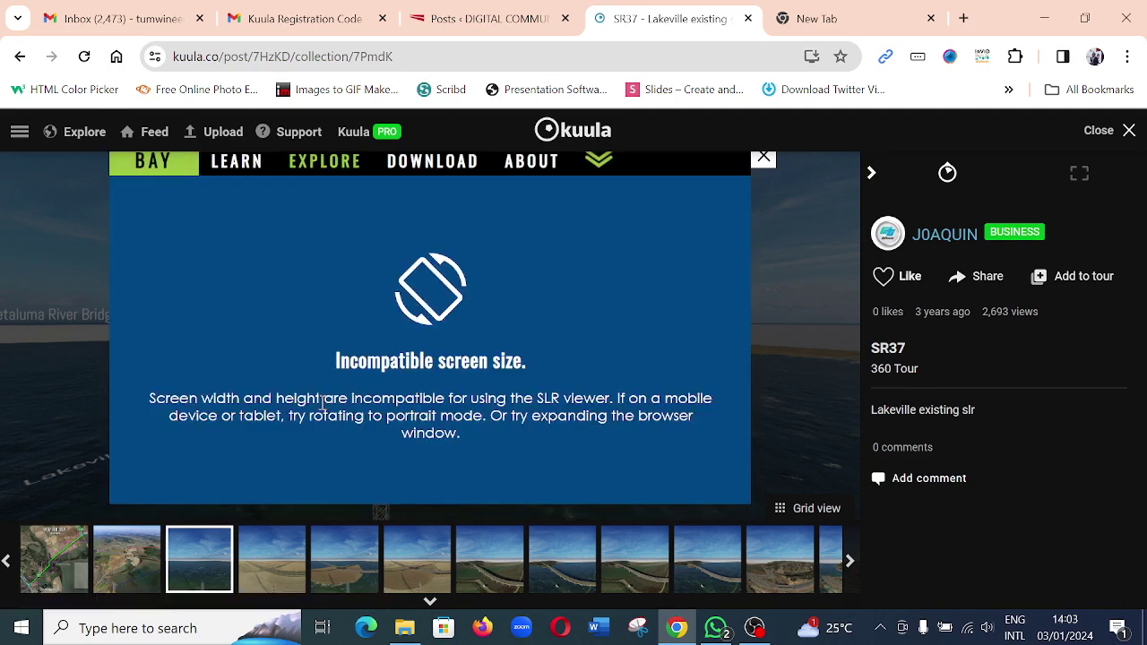
pyautogui.click(763, 159)
pyautogui.moveTo(294, 368)
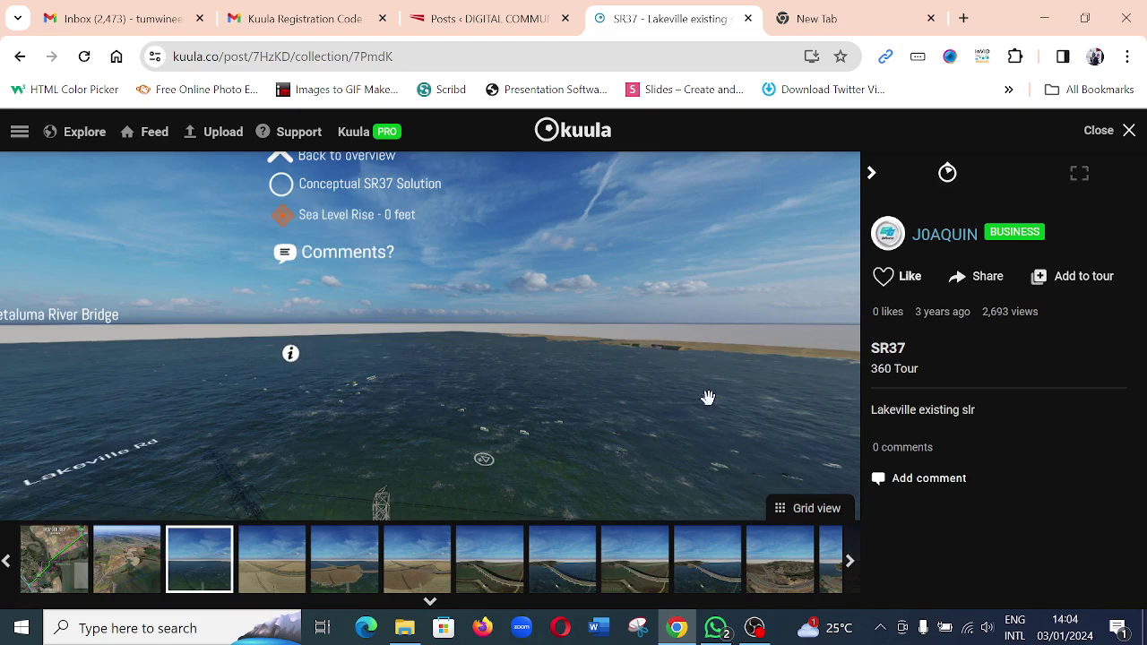
pyautogui.moveTo(708, 397); pyautogui.dragTo(472, 328)
pyautogui.moveTo(597, 379); pyautogui.dragTo(351, 364)
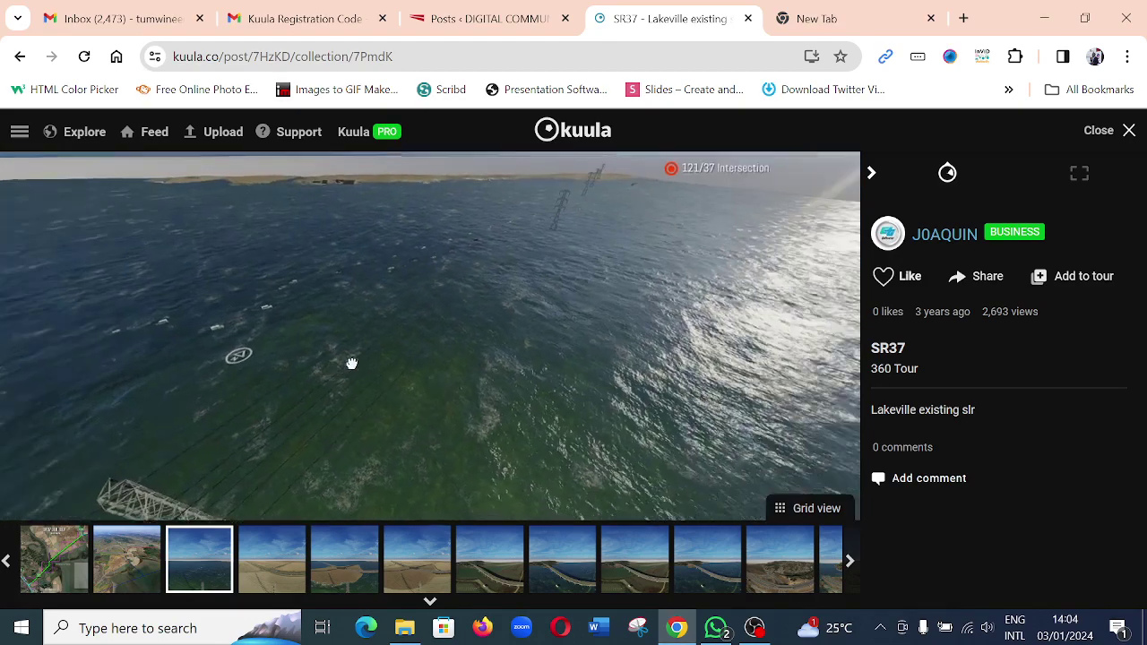
pyautogui.click(349, 565)
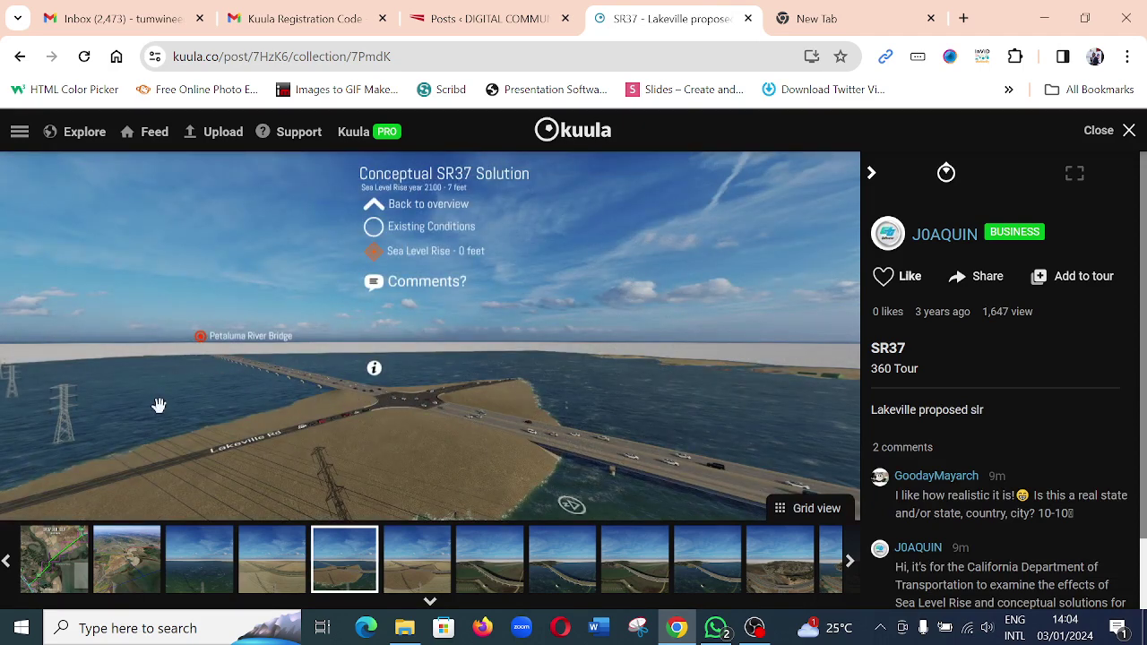
pyautogui.moveTo(156, 404); pyautogui.dragTo(346, 425)
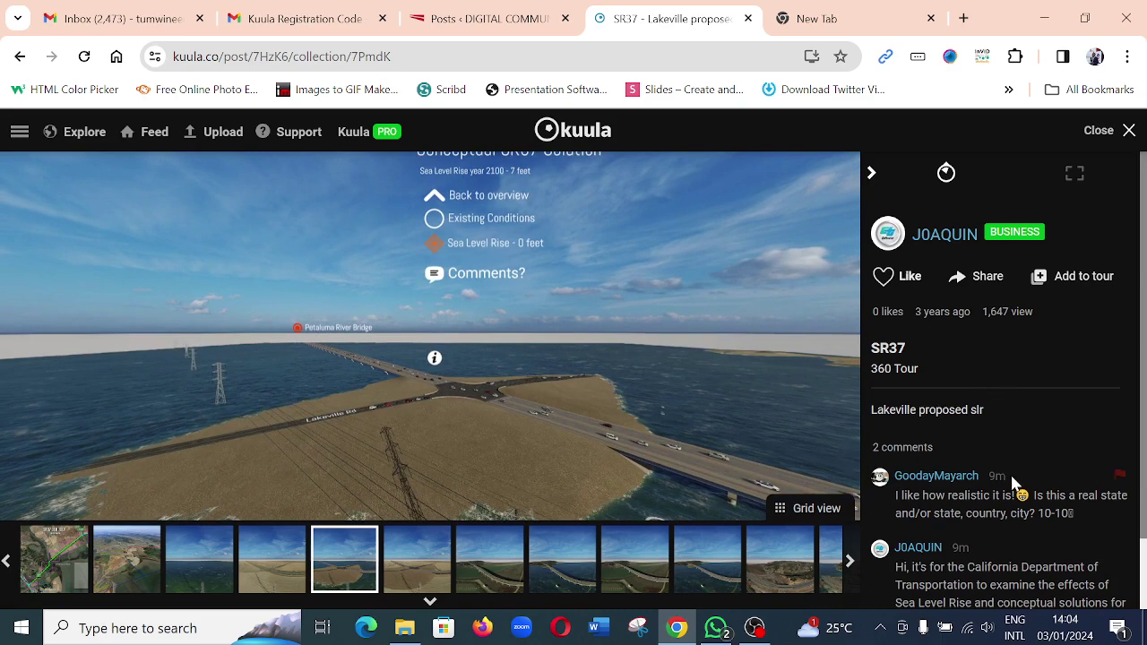
pyautogui.scroll(-1, 1016, 484)
pyautogui.scroll(1, 1020, 499)
pyautogui.click(1129, 131)
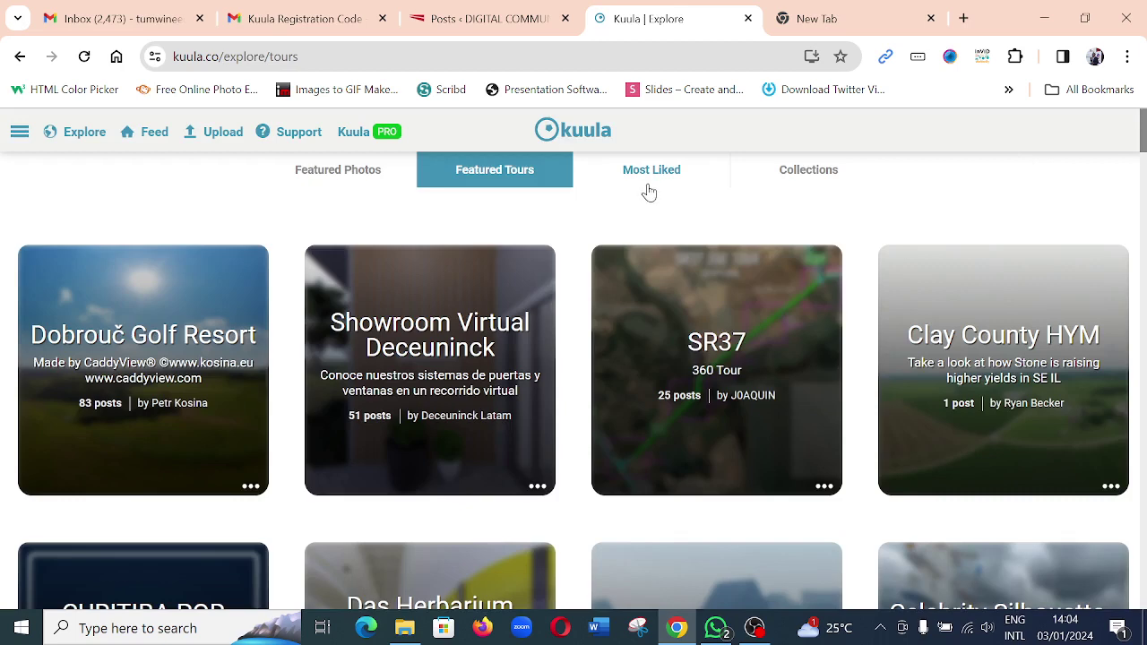
# Look over the Most Liked feed, then switch to the Collections gallery
pyautogui.click(652, 176)
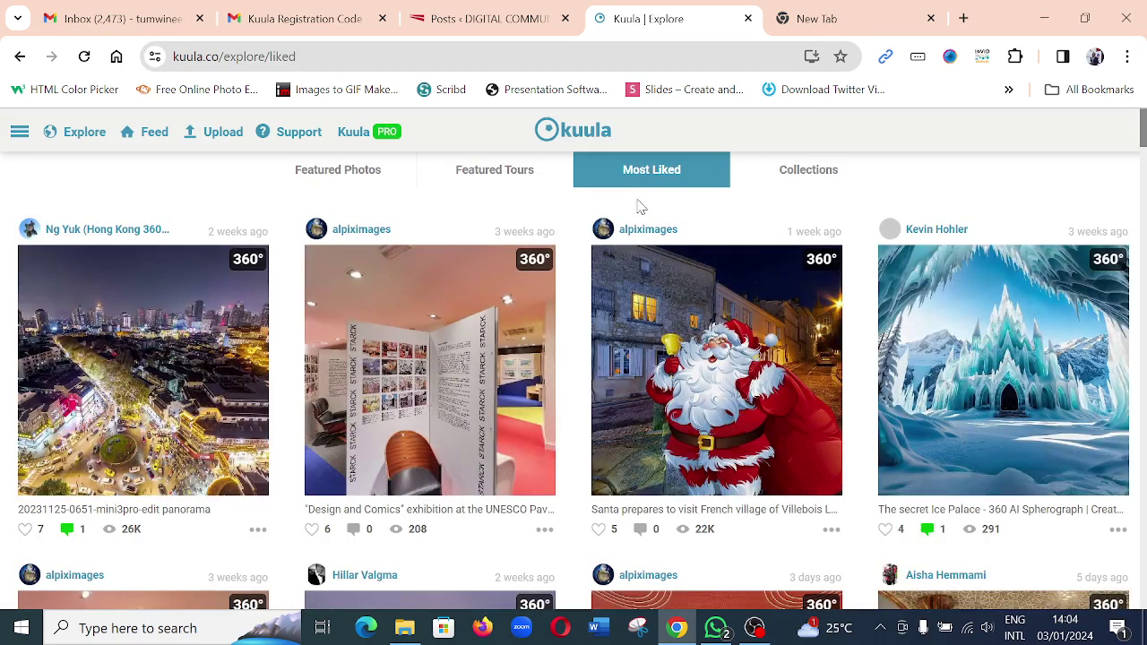
pyautogui.scroll(-5, 481, 394)
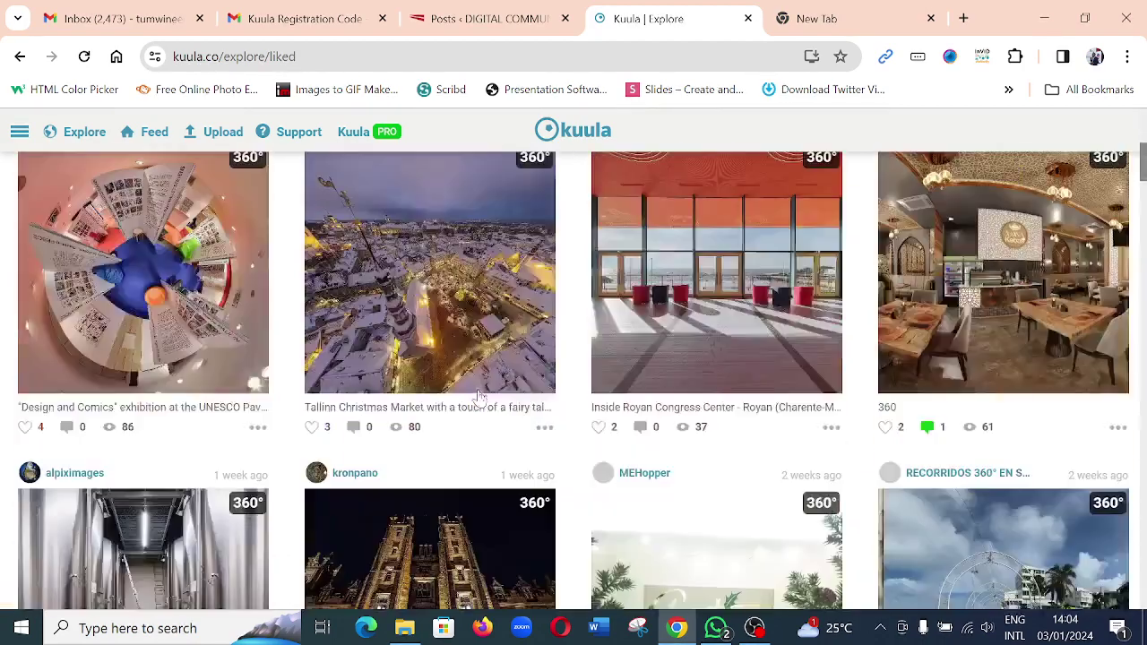
pyautogui.scroll(4, 481, 402)
pyautogui.scroll(1, 480, 401)
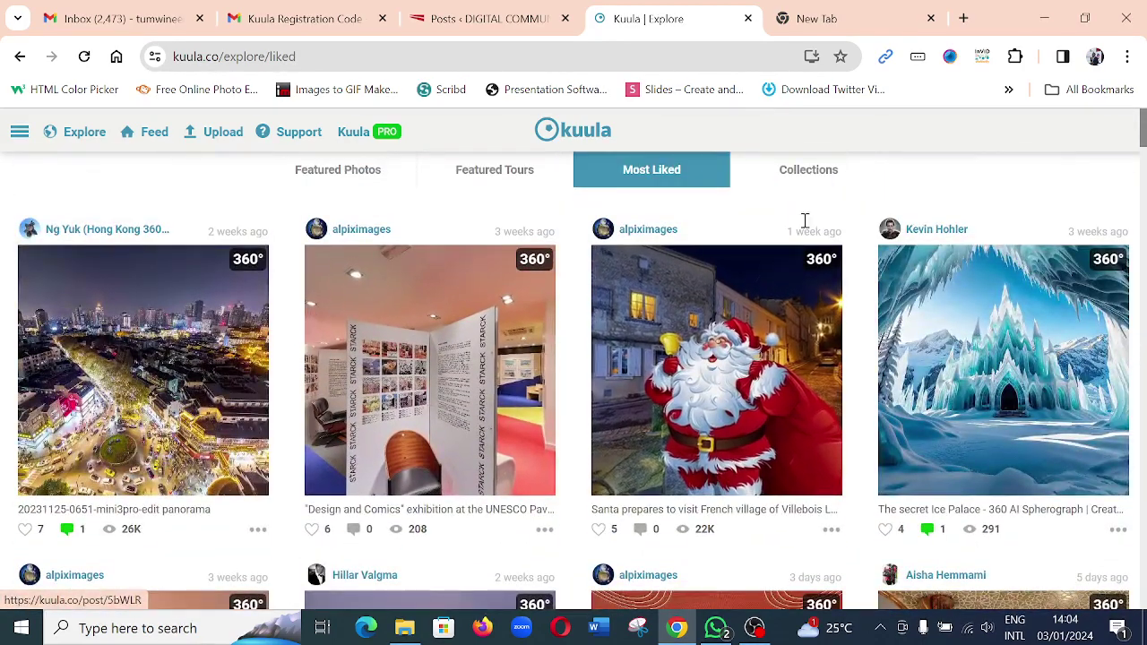
pyautogui.click(786, 179)
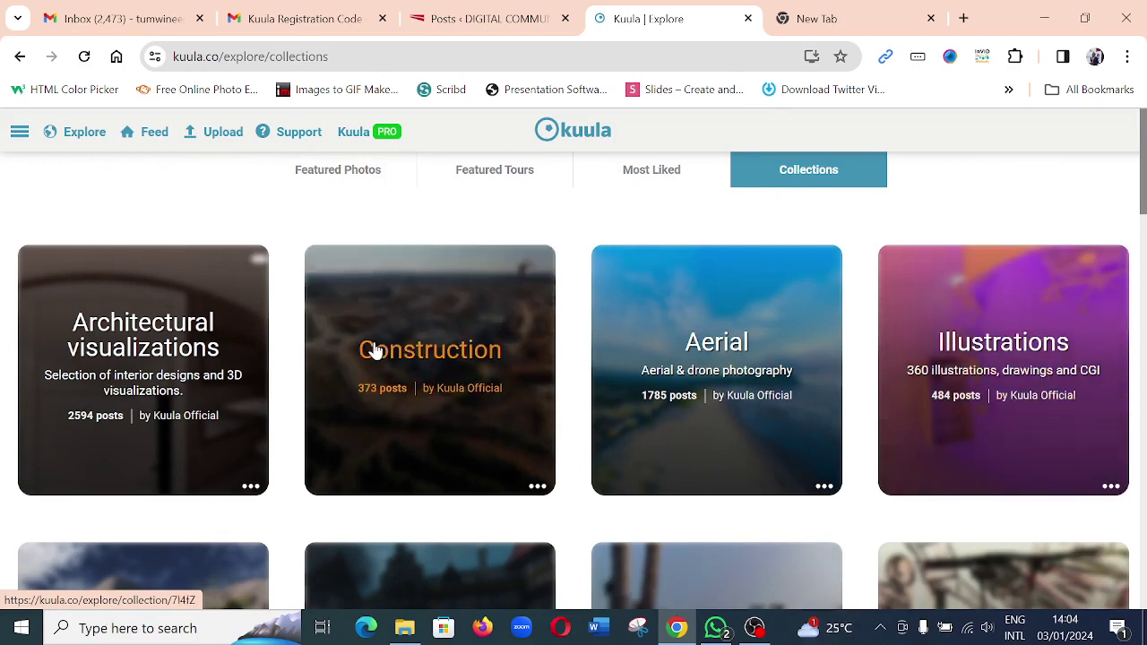
pyautogui.scroll(-3, 469, 399)
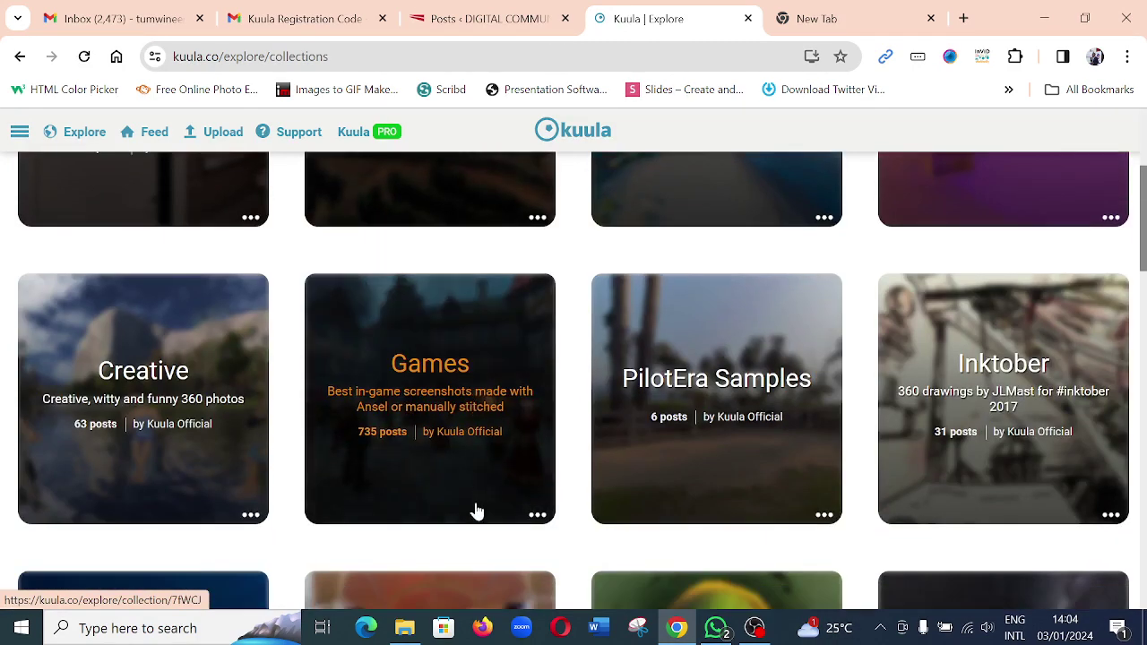
pyautogui.scroll(3, 475, 390)
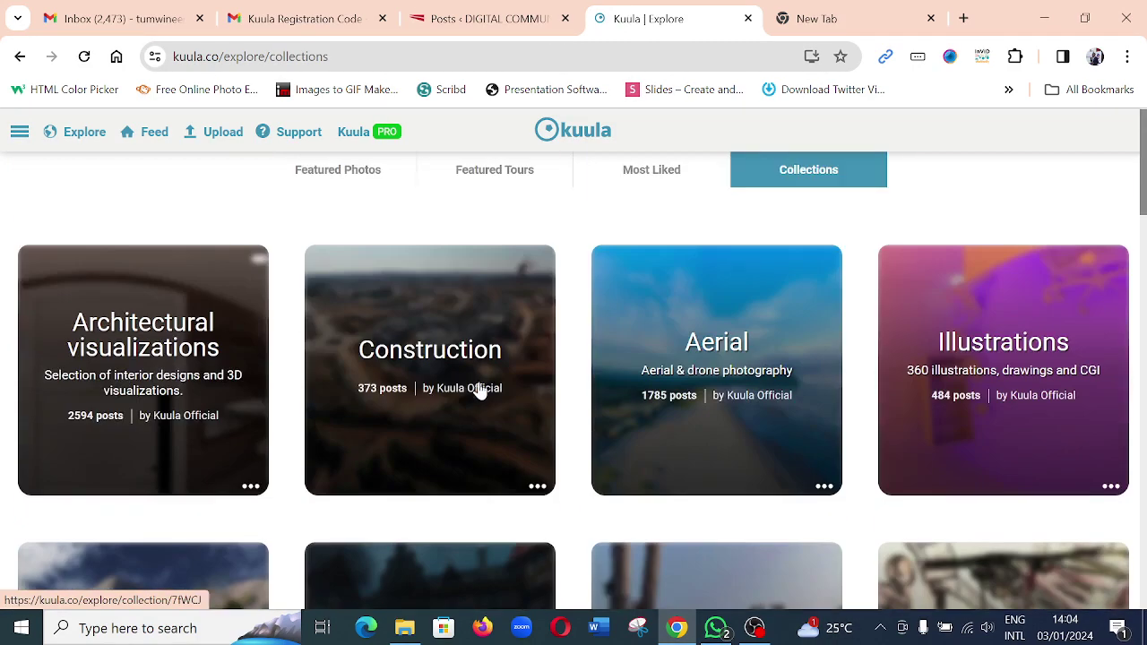
pyautogui.scroll(-3, 479, 389)
pyautogui.scroll(1, 761, 486)
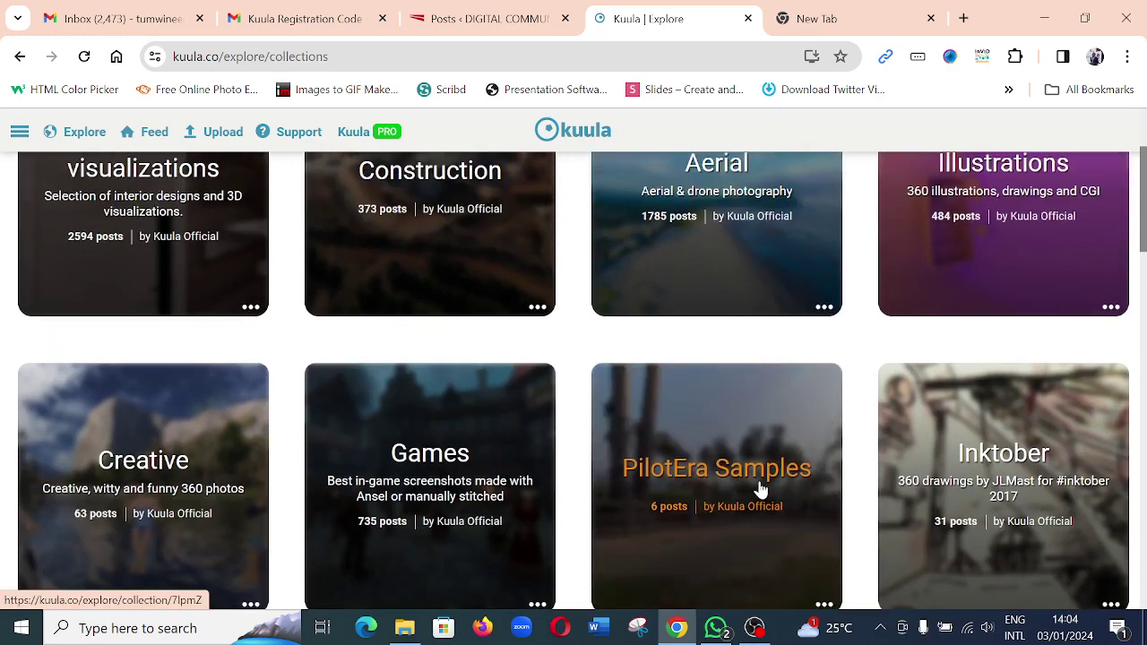
pyautogui.click(761, 485)
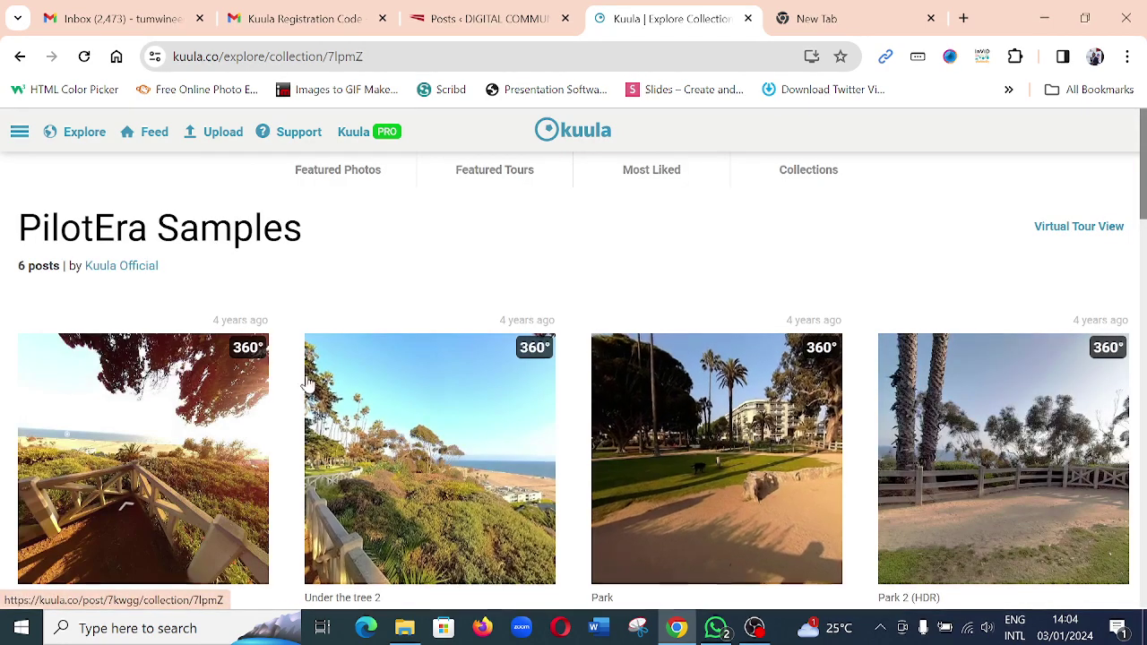
pyautogui.scroll(-2, 283, 399)
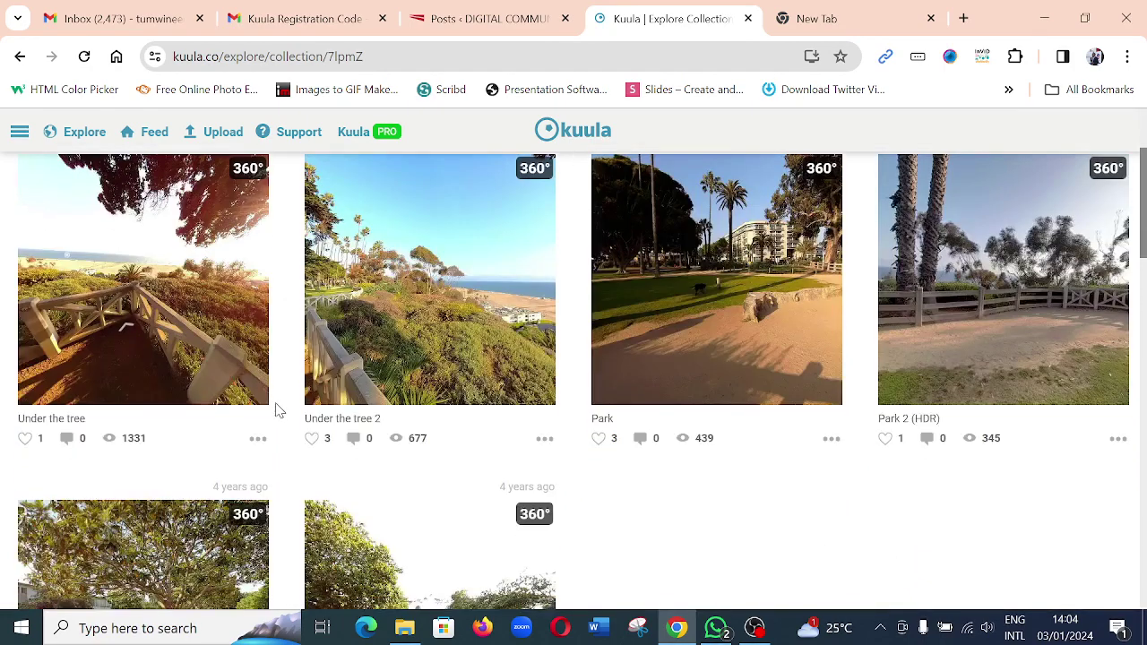
pyautogui.click(192, 303)
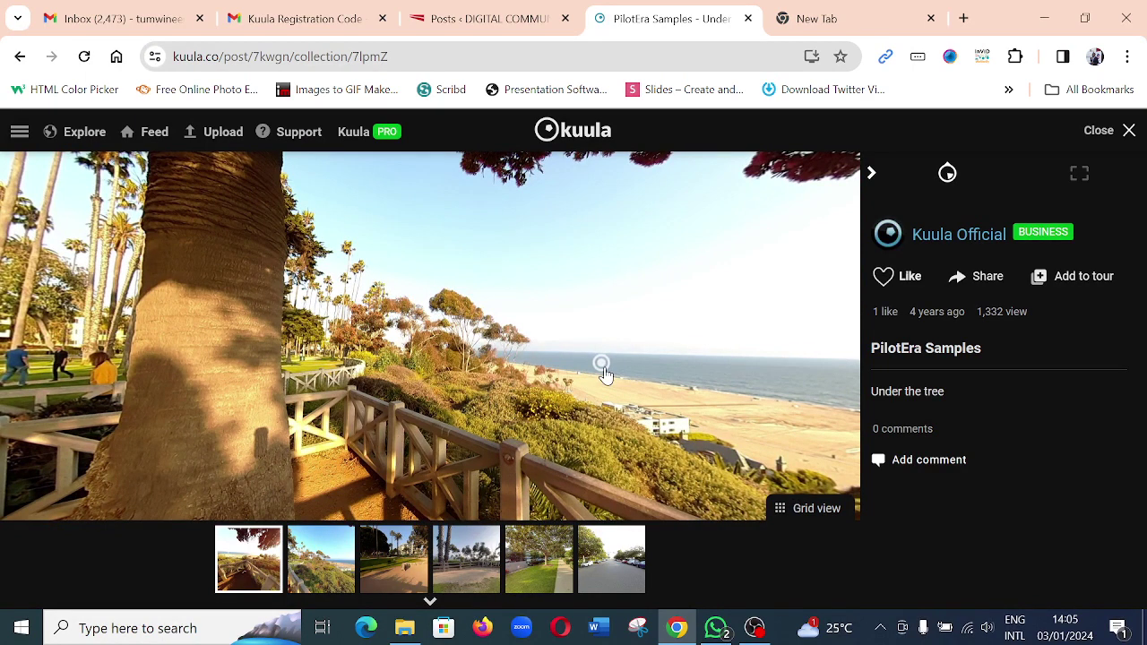
pyautogui.moveTo(660, 343); pyautogui.dragTo(264, 281)
pyautogui.moveTo(270, 300); pyautogui.dragTo(625, 298)
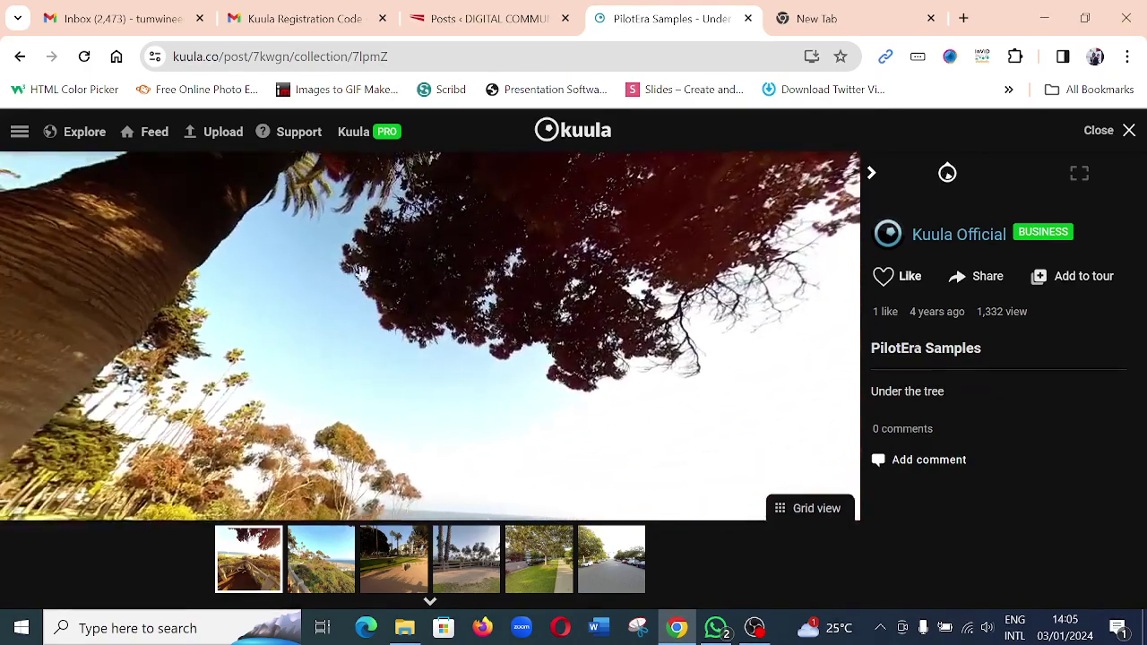
pyautogui.moveTo(307, 332); pyautogui.dragTo(535, 183)
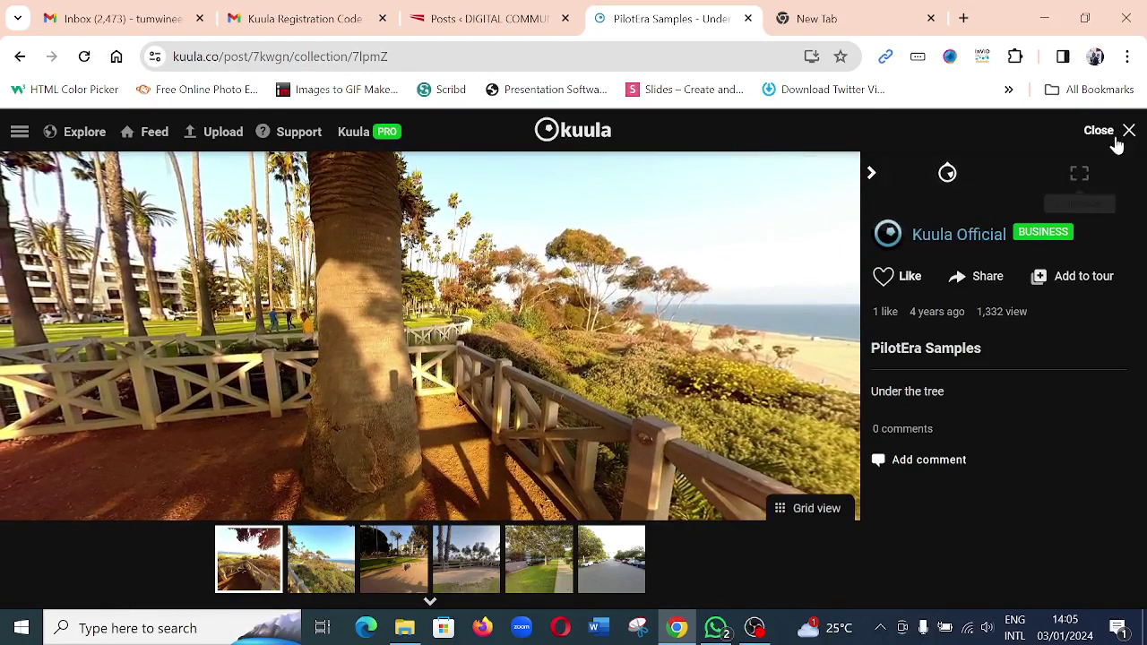
pyautogui.click(1129, 132)
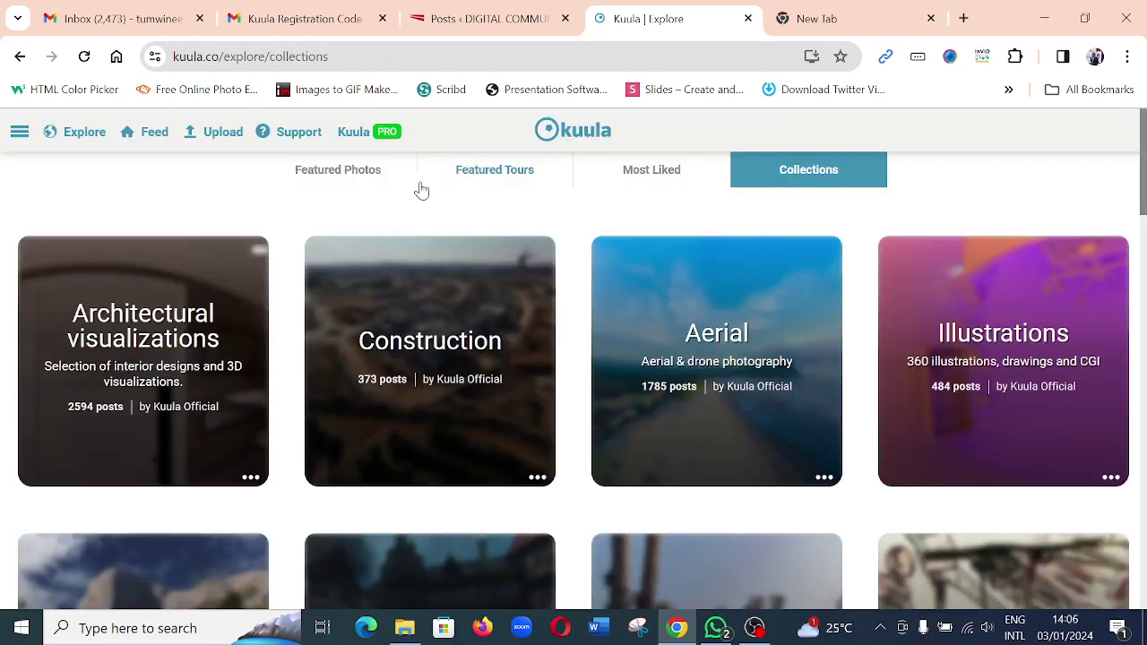
# Close the side menu and choose Create tour from the Upload menu
pyautogui.click(22, 141)
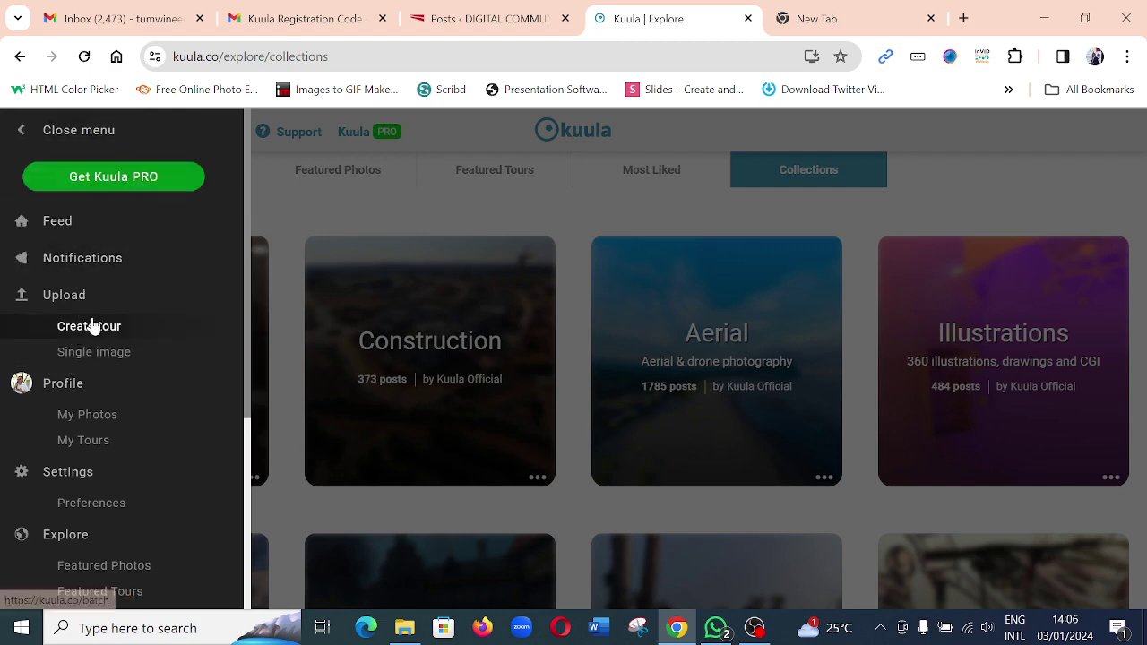
pyautogui.click(348, 202)
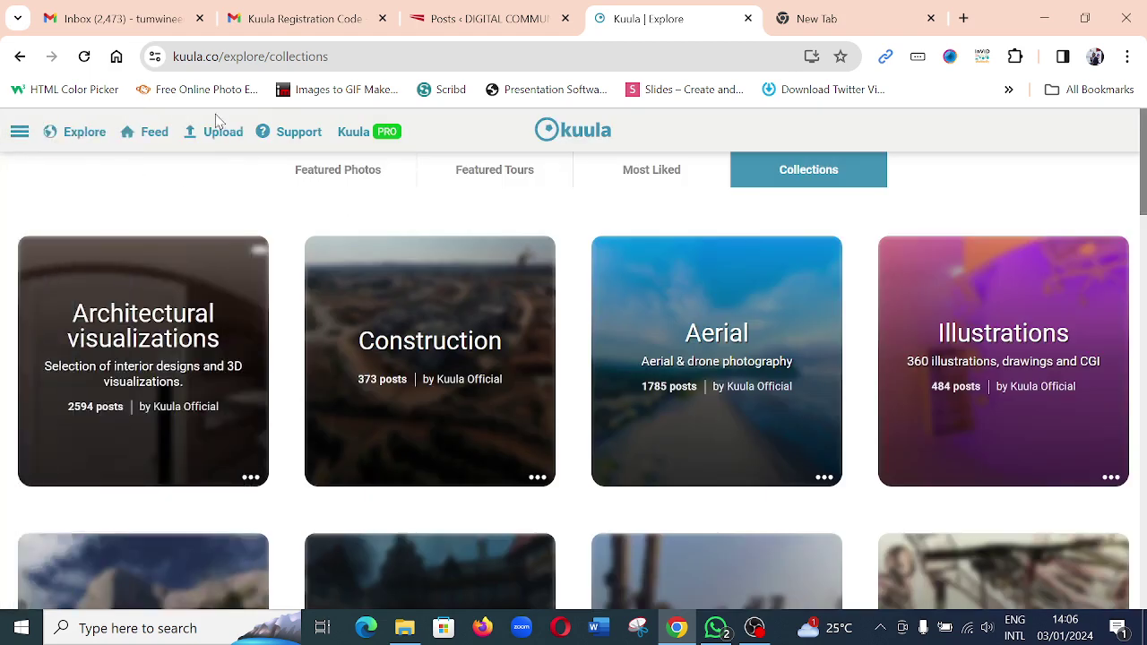
pyautogui.moveTo(236, 140)
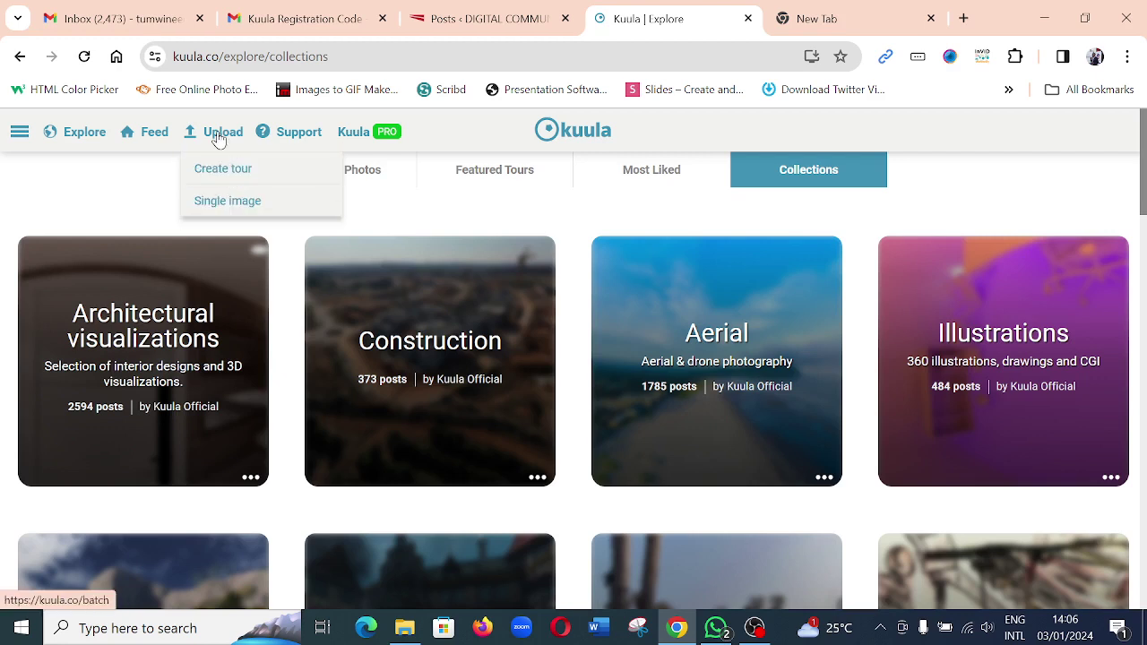
pyautogui.click(224, 173)
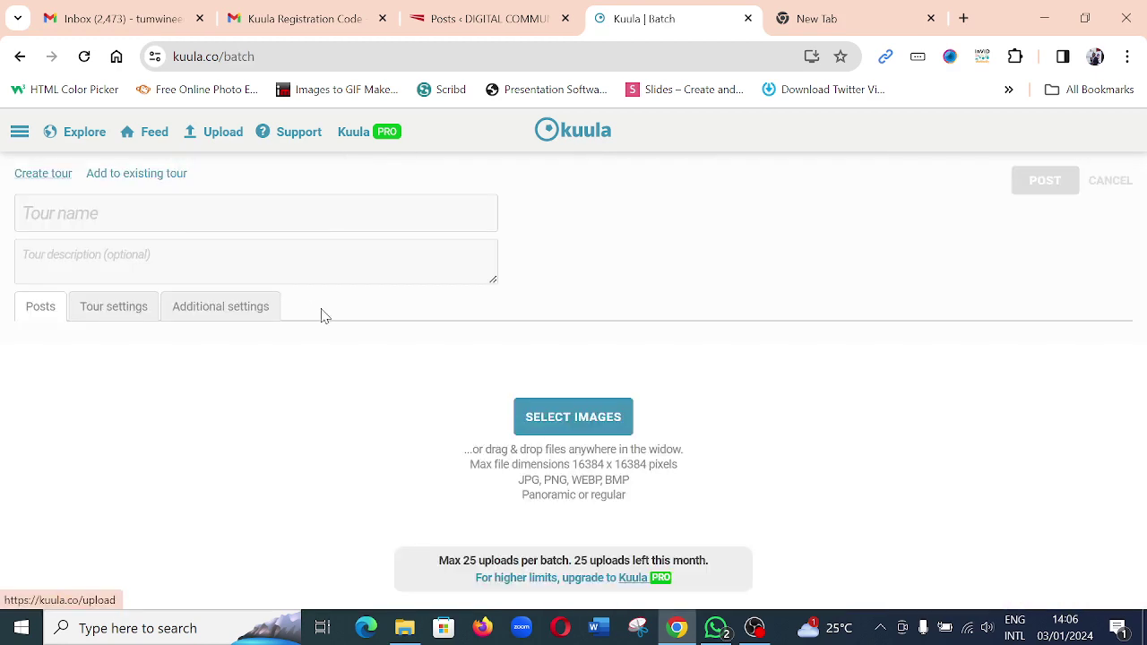
# Enter tour name 'Tour of tenant residence' and description 'Touring rental houses in Buziga'
pyautogui.click(193, 211)
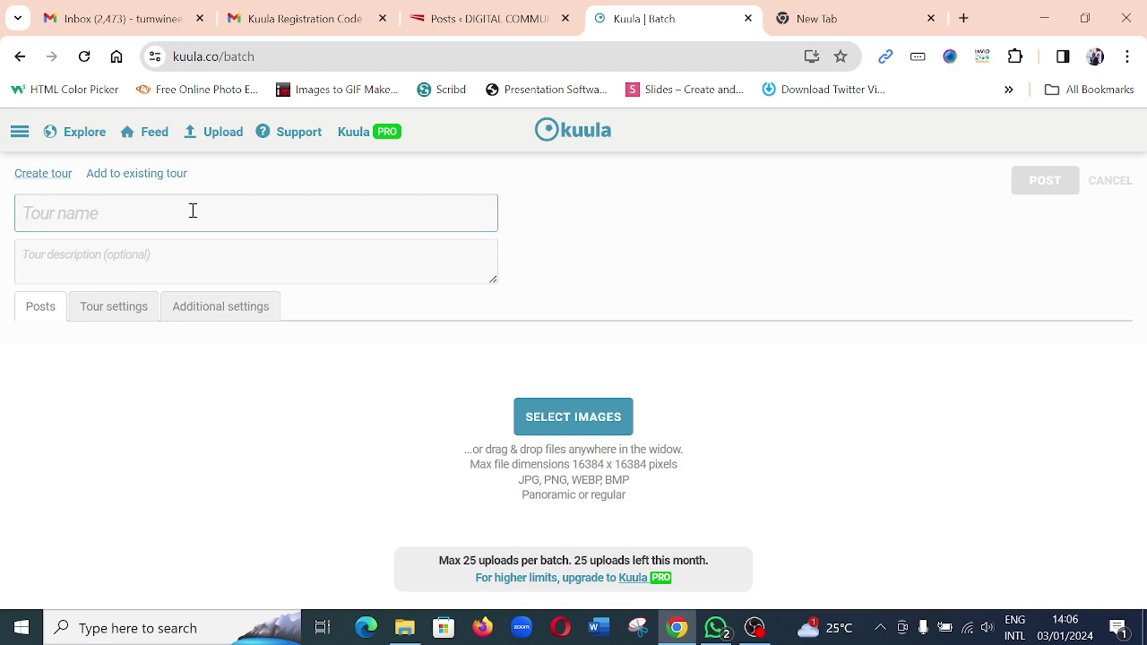
pyautogui.write('Tour of tenant ')
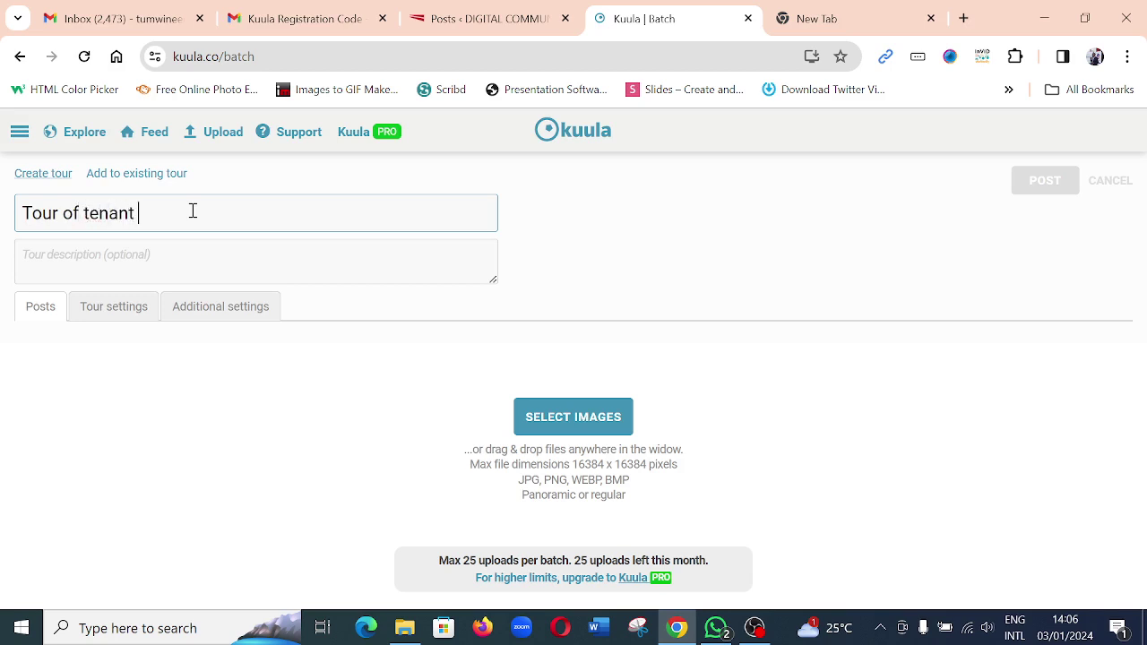
pyautogui.write('residence')
pyautogui.click(149, 263)
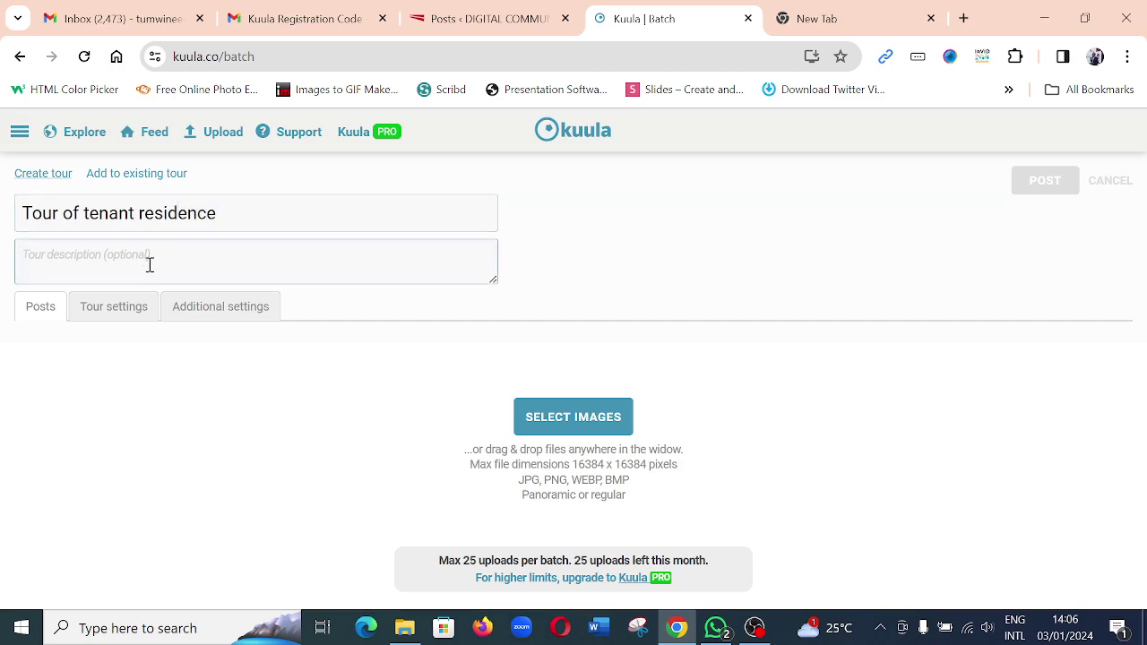
pyautogui.write('Tour')
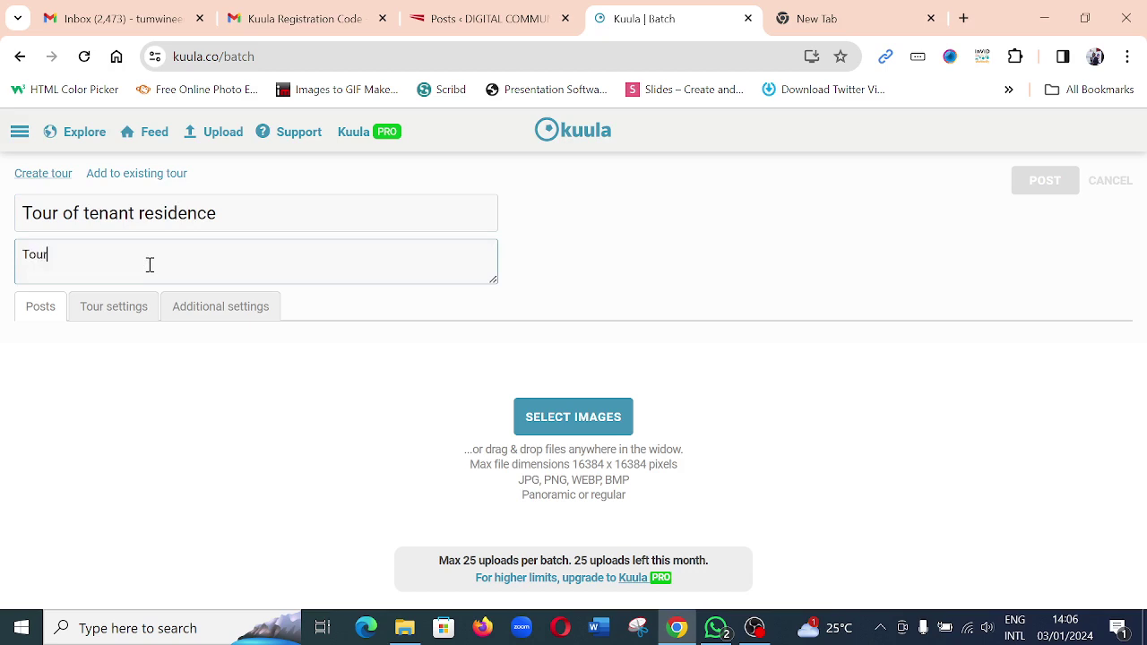
pyautogui.write('ing renta')
pyautogui.write('l houses ')
pyautogui.write('in Bu')
pyautogui.write('zin')
pyautogui.write('a')
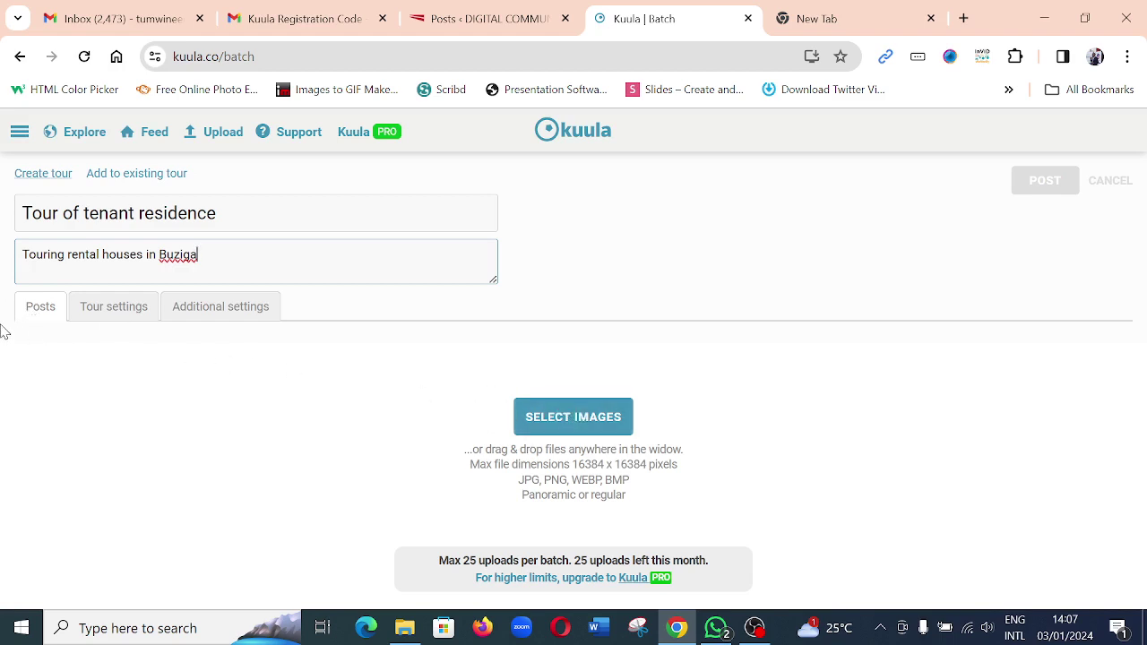
# Upload the three PANO files from F:\Panoramic images\Tutorial and show the tour settings
pyautogui.click(560, 429)
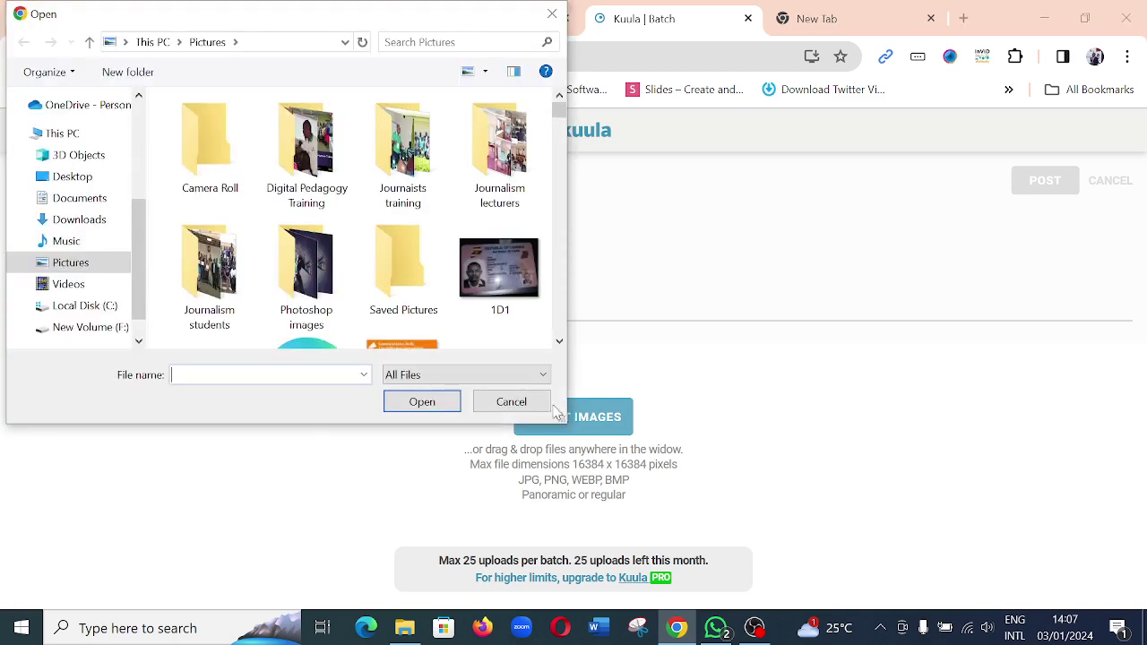
pyautogui.click(72, 330)
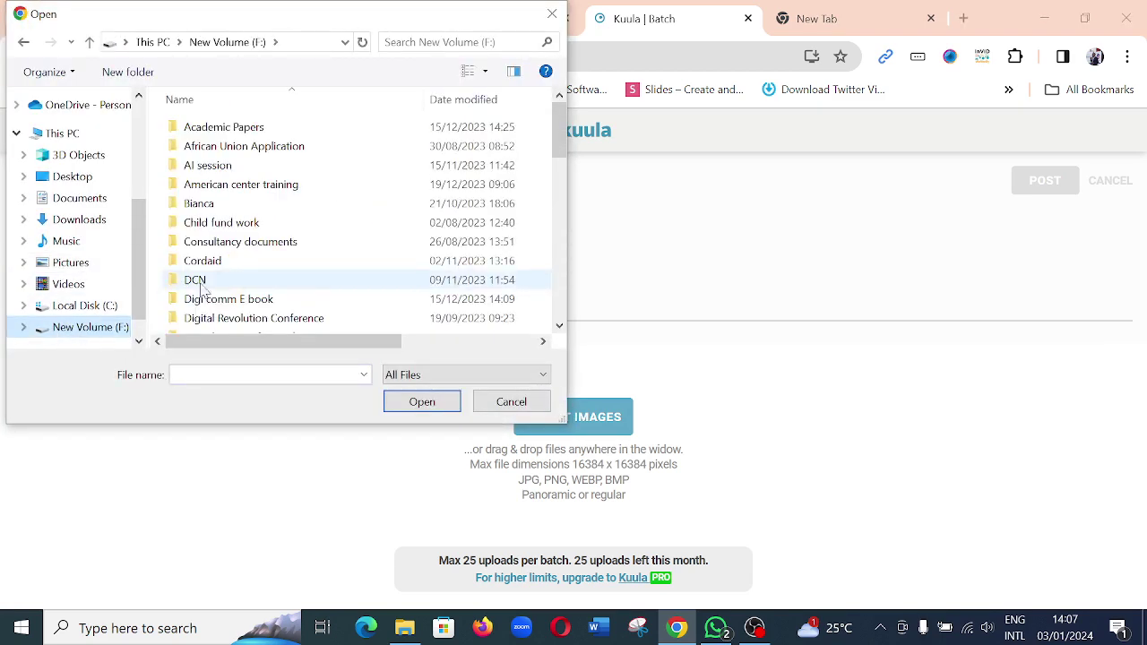
pyautogui.scroll(-5, 320, 251)
pyautogui.scroll(-1, 320, 253)
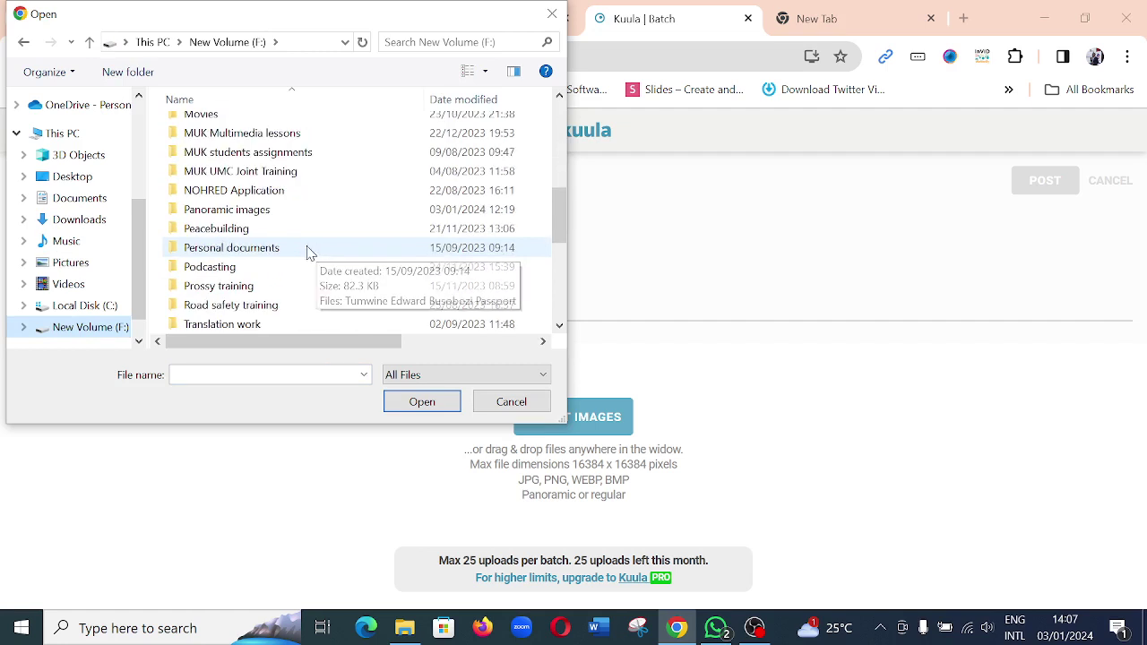
pyautogui.doubleClick(268, 211)
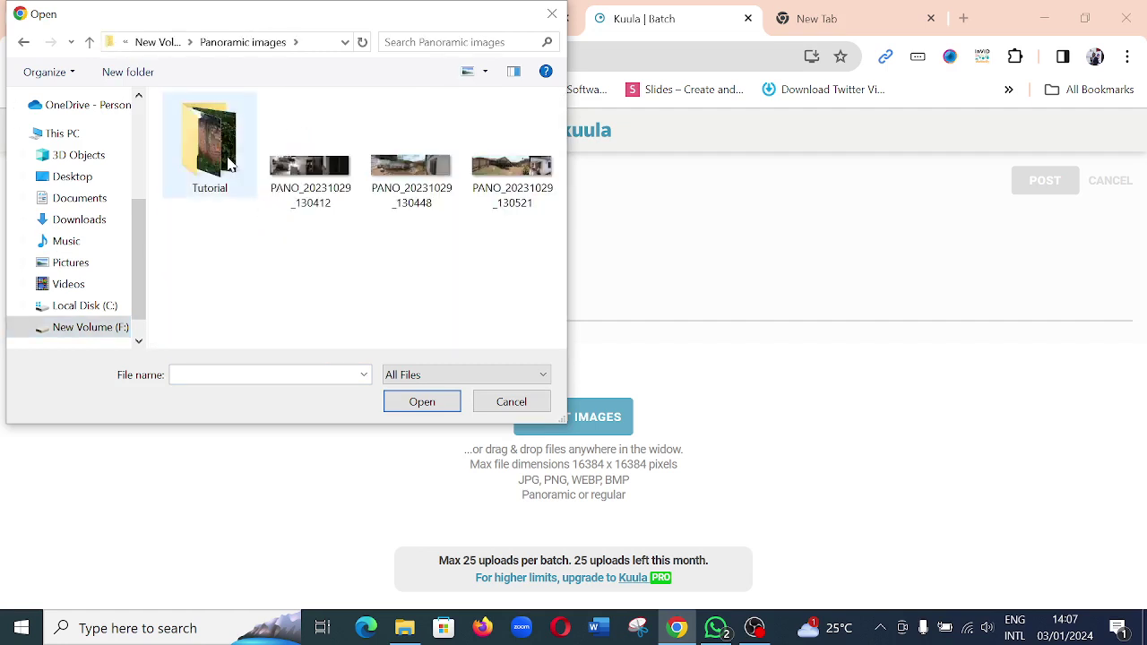
pyautogui.doubleClick(224, 157)
pyautogui.click(237, 178)
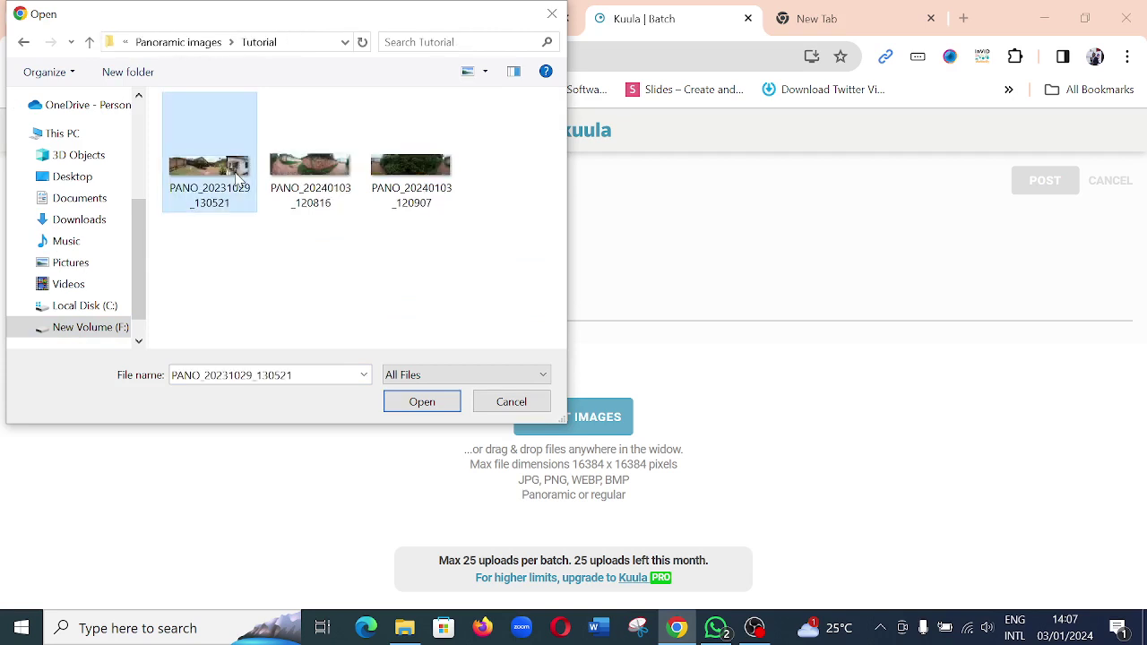
pyautogui.keyDown('shift'); pyautogui.click(423, 167); pyautogui.keyUp('shift')
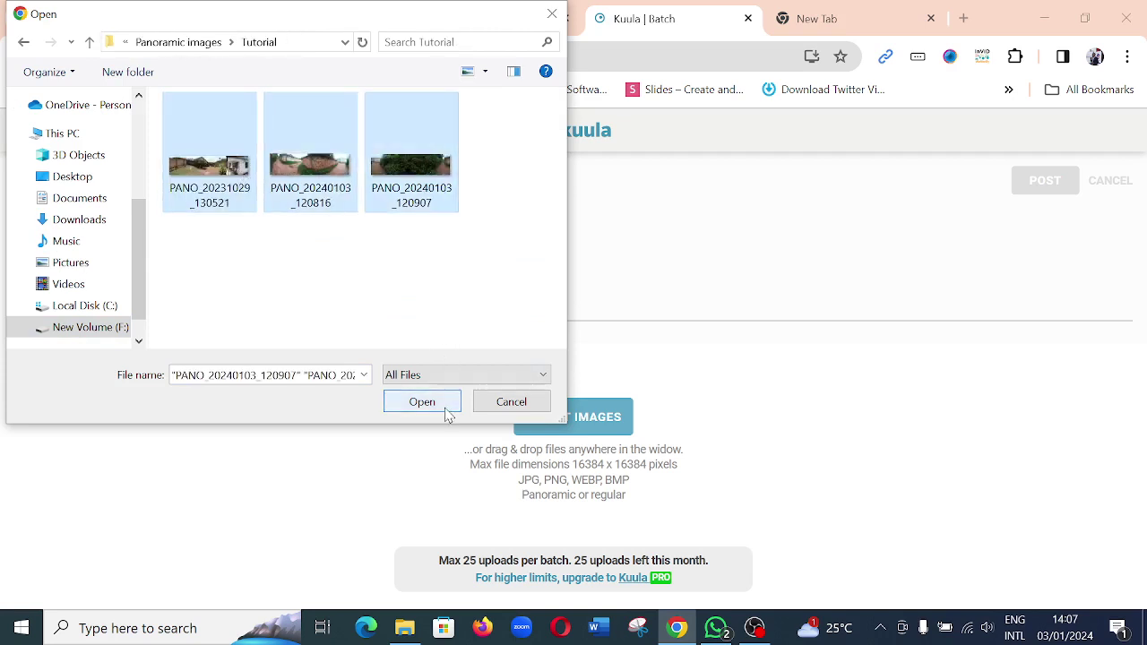
pyautogui.click(440, 405)
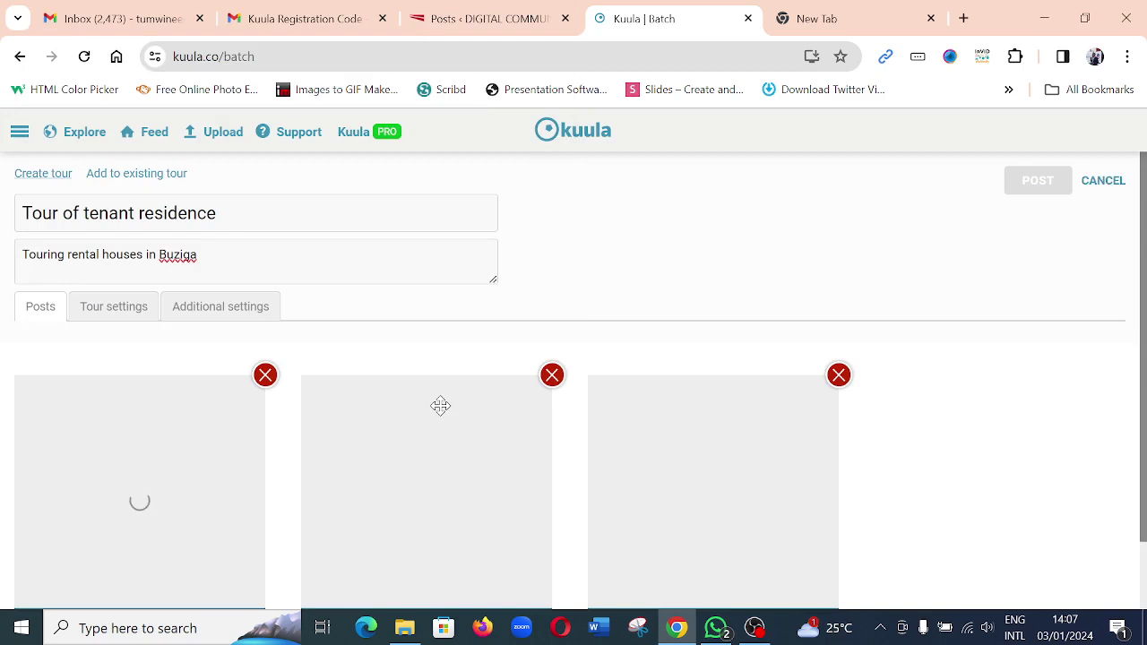
pyautogui.click(108, 311)
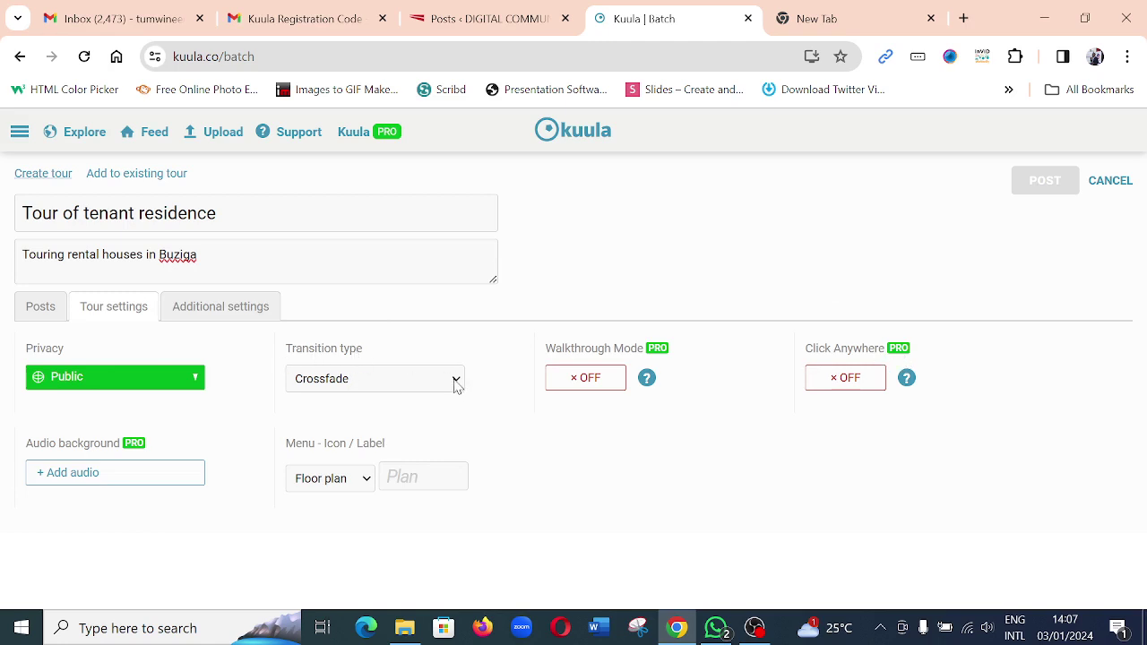
# Set the tour transition to Walk-in (fade/zoom) and show the empty street address and property fields
pyautogui.click(457, 384)
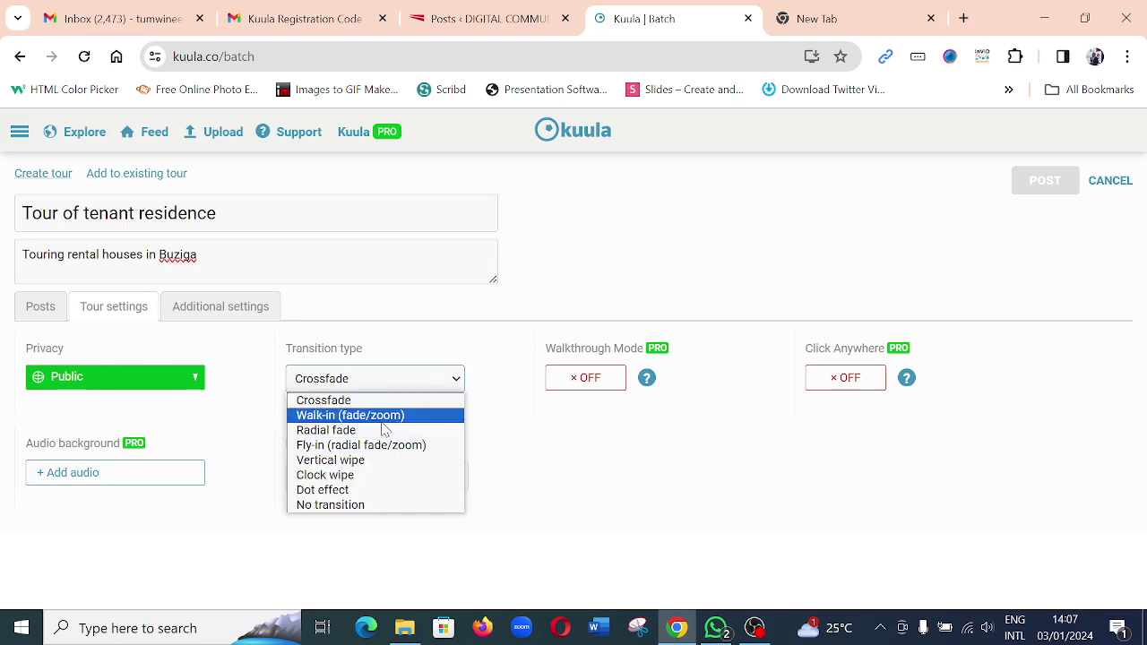
pyautogui.click(382, 420)
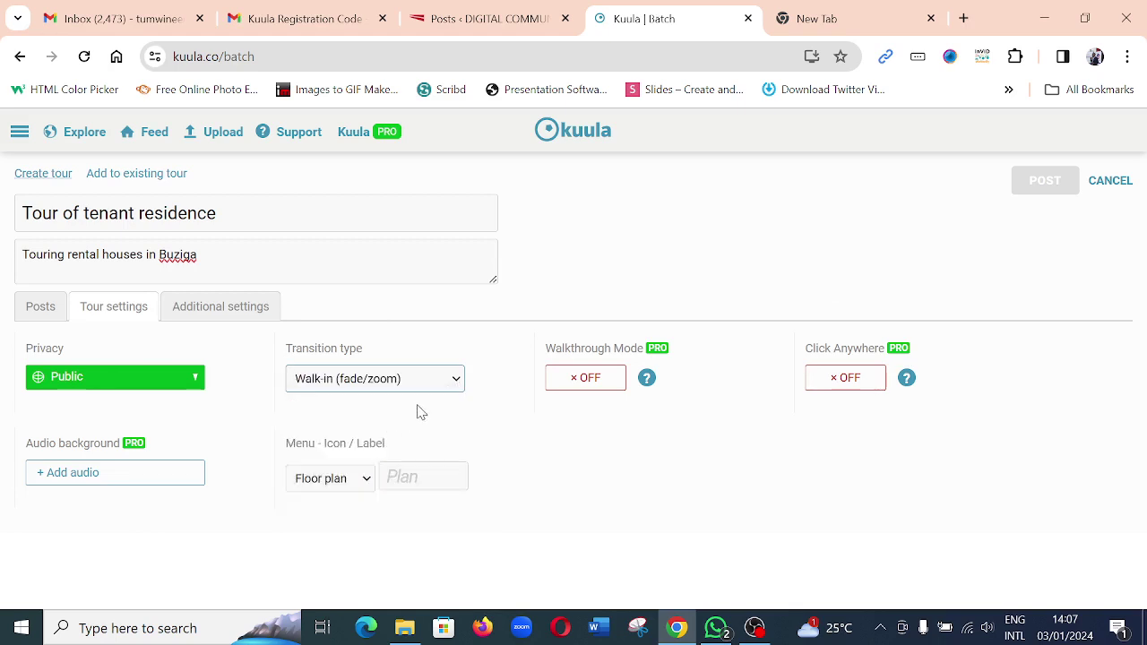
pyautogui.click(236, 310)
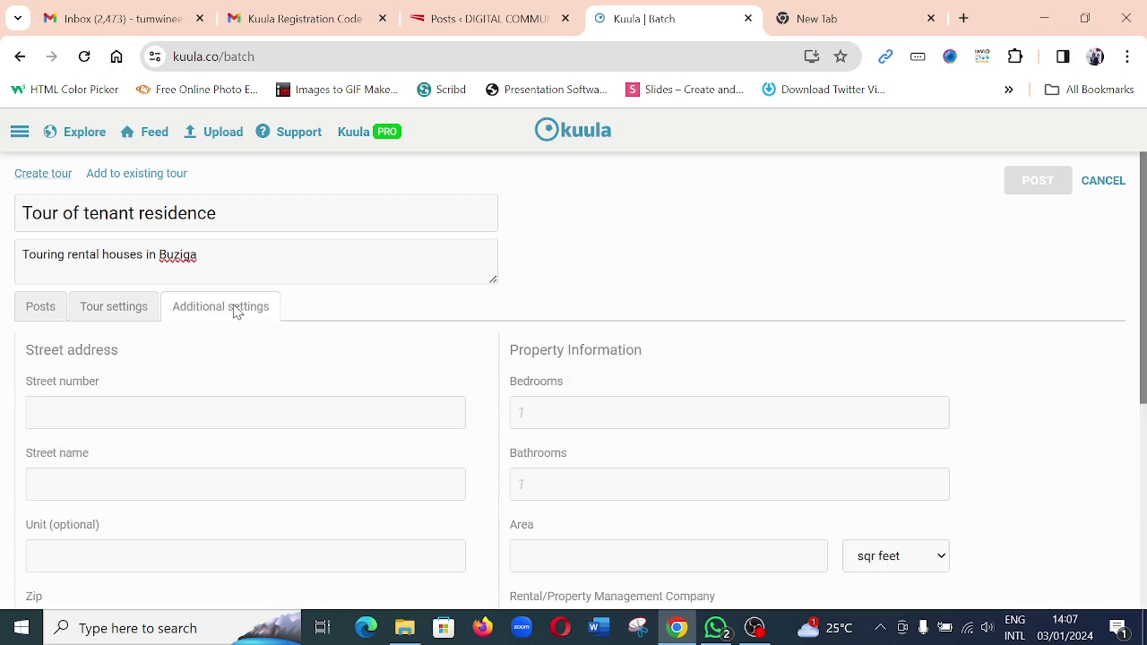
pyautogui.scroll(-2, 236, 438)
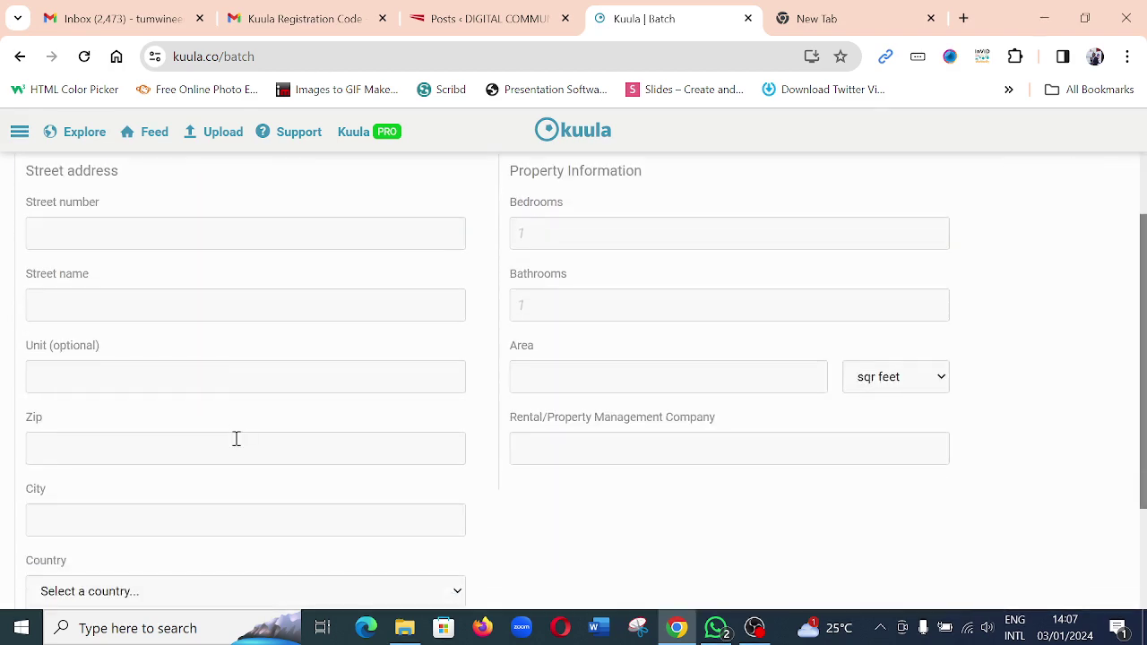
pyautogui.scroll(1, 237, 439)
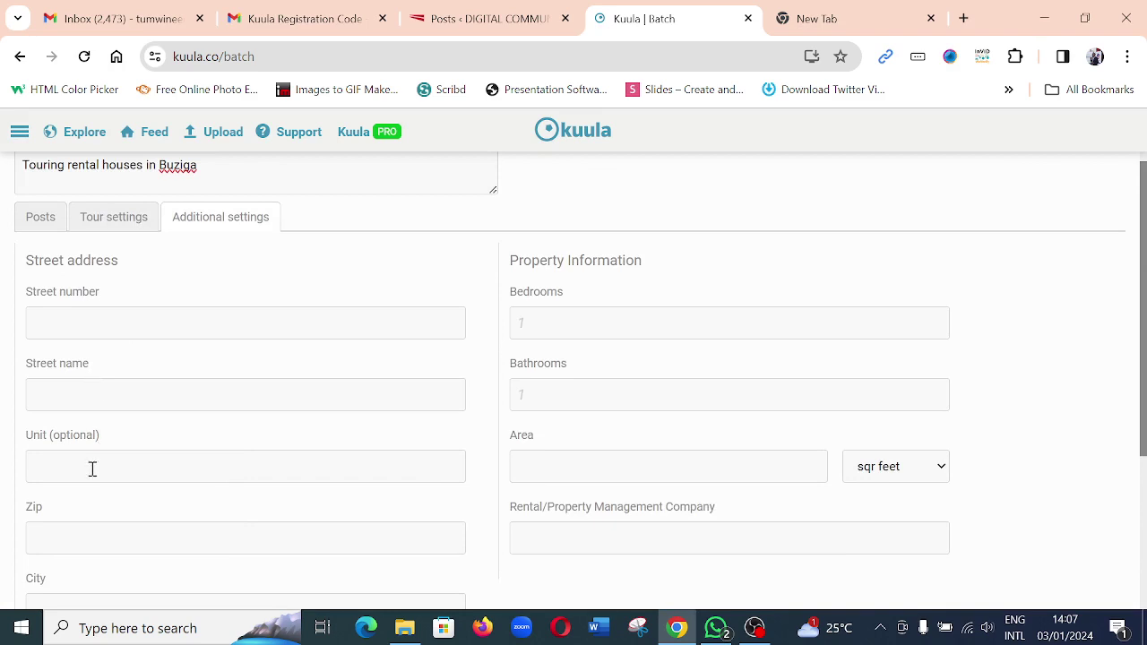
pyautogui.scroll(-1, 89, 471)
pyautogui.scroll(-1, 95, 499)
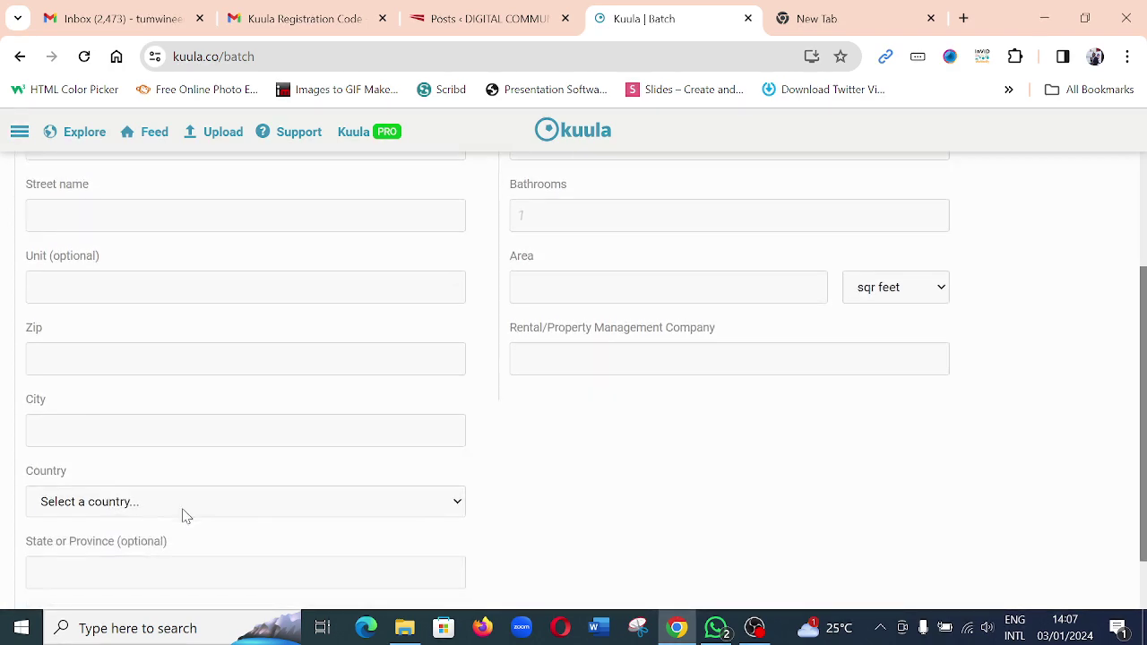
pyautogui.scroll(2, 1065, 389)
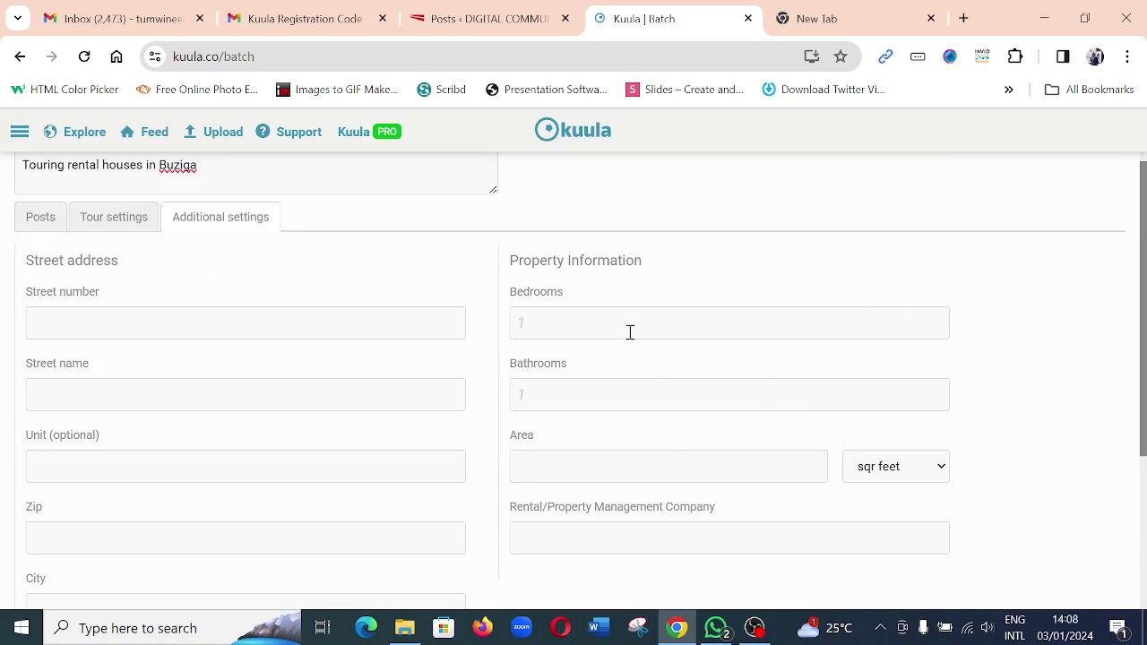
# Change the first panorama's caption to Compound
pyautogui.click(41, 228)
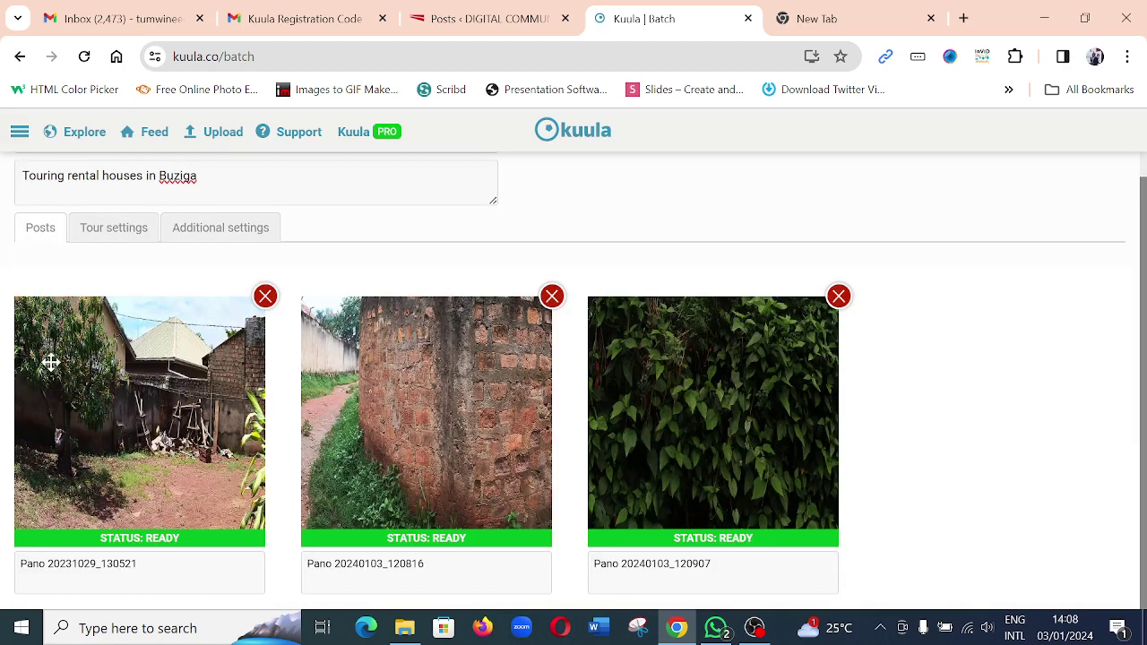
pyautogui.doubleClick(169, 565)
pyautogui.click(171, 567)
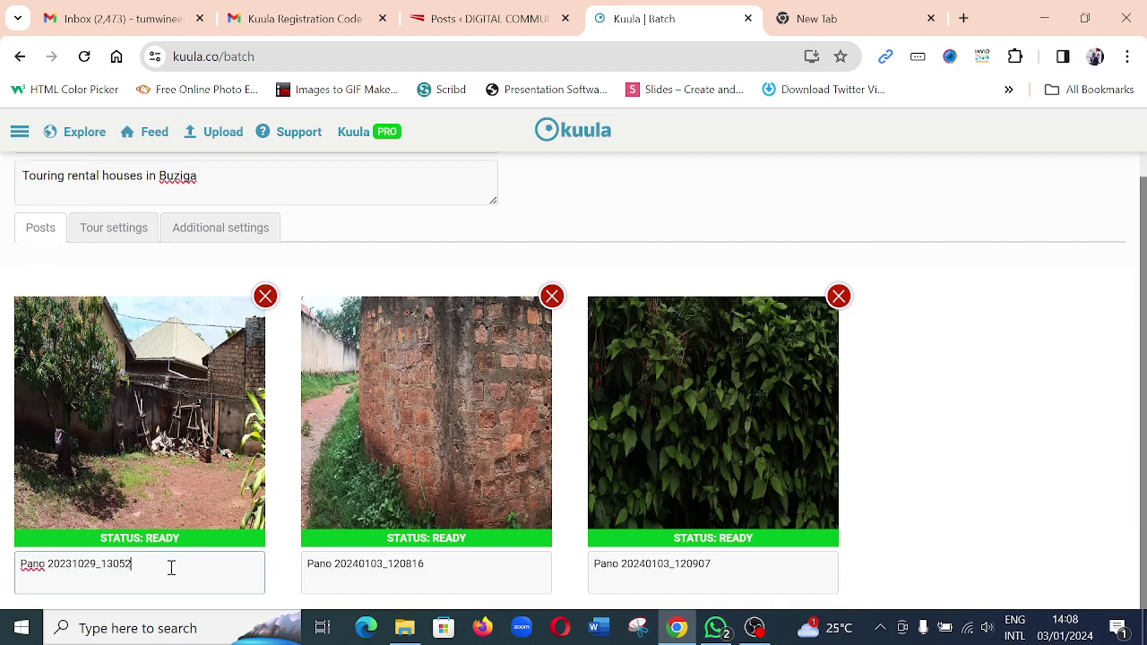
pyautogui.press('BackSpace')
pyautogui.press('BackSpace')
pyautogui.press('BackSpace')
pyautogui.press('BackSpace')
pyautogui.press('BackSpace')
pyautogui.press('BackSpace')
pyautogui.press('BackSpace')
pyautogui.press('BackSpace')
pyautogui.press('BackSpace')
pyautogui.press('BackSpace')
pyautogui.press('BackSpace')
pyautogui.press('BackSpace')
pyautogui.press('BackSpace')
pyautogui.press('BackSpace')
pyautogui.press('BackSpace')
pyautogui.press('BackSpace')
pyautogui.press('BackSpace')
pyautogui.press('BackSpace')
pyautogui.press('BackSpace')
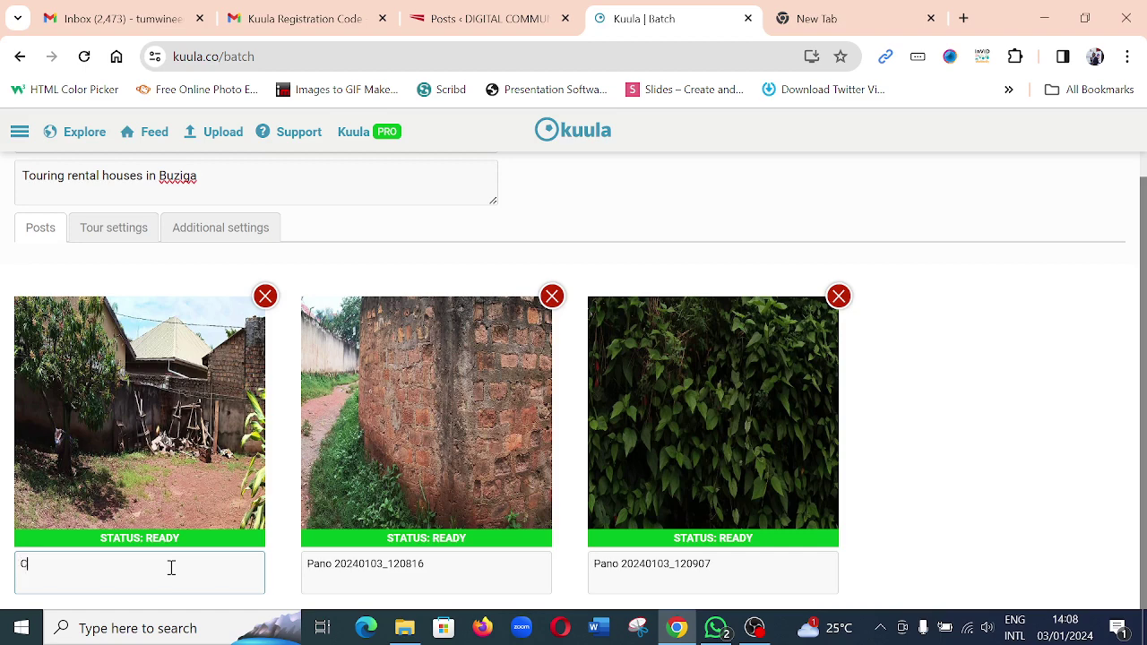
pyautogui.write('ompound')
# Caption the second and third panoramas Outside premises and Walkway
pyautogui.doubleClick(446, 562)
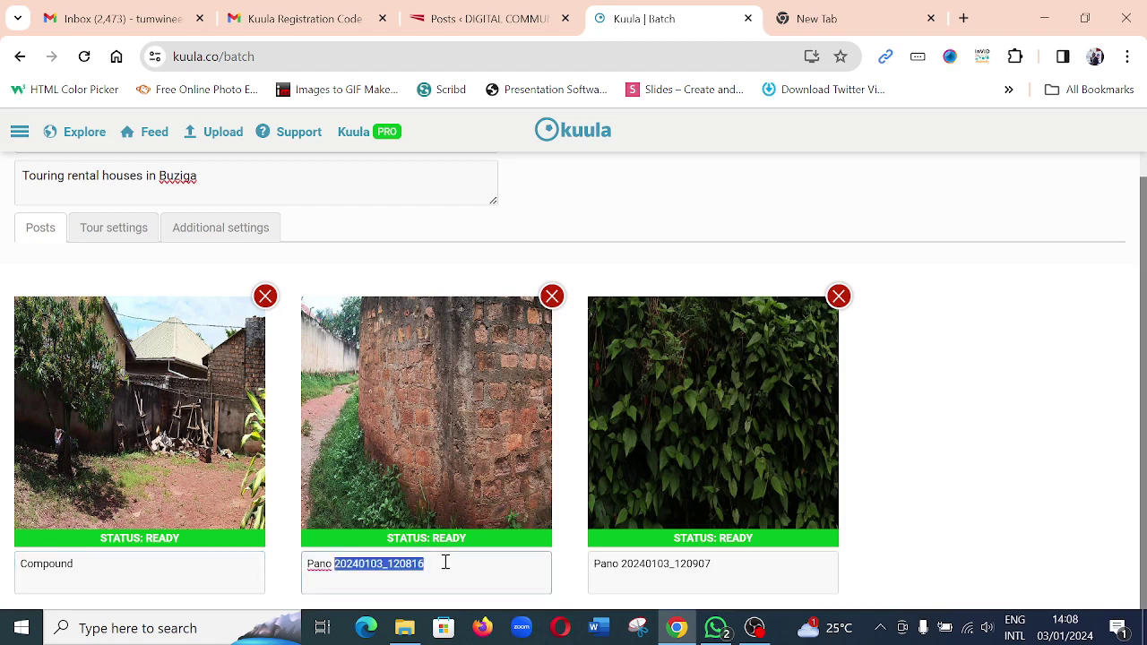
pyautogui.tripleClick(445, 561)
pyautogui.write('Outsid')
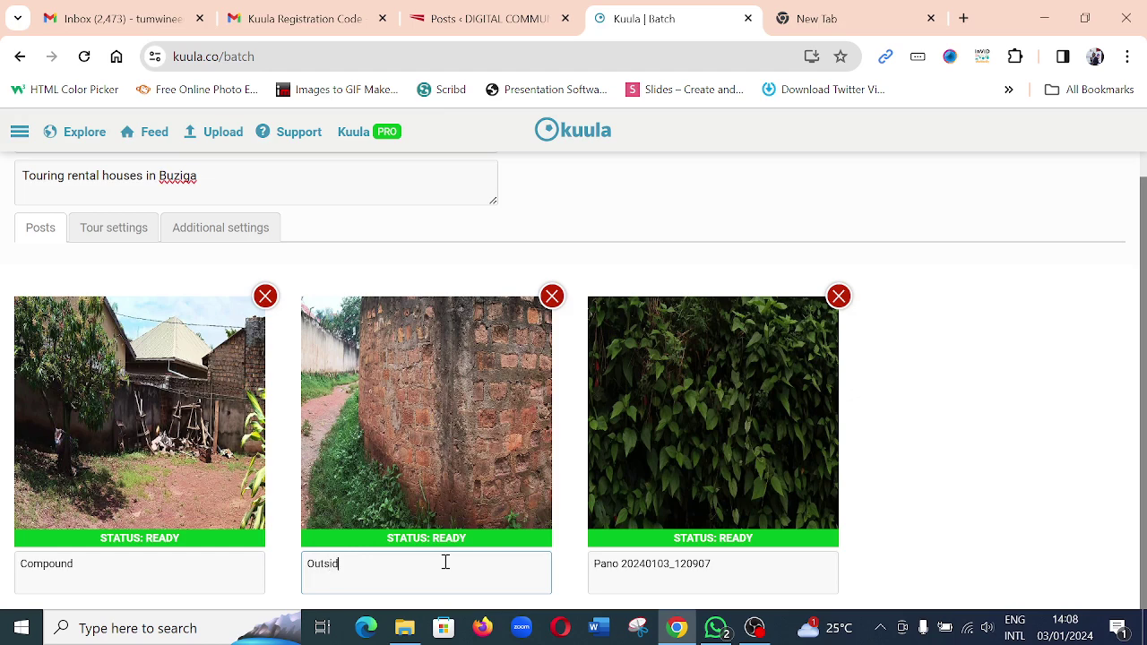
pyautogui.write('e premises')
pyautogui.moveTo(717, 565); pyautogui.dragTo(588, 562)
pyautogui.write('Walkway')
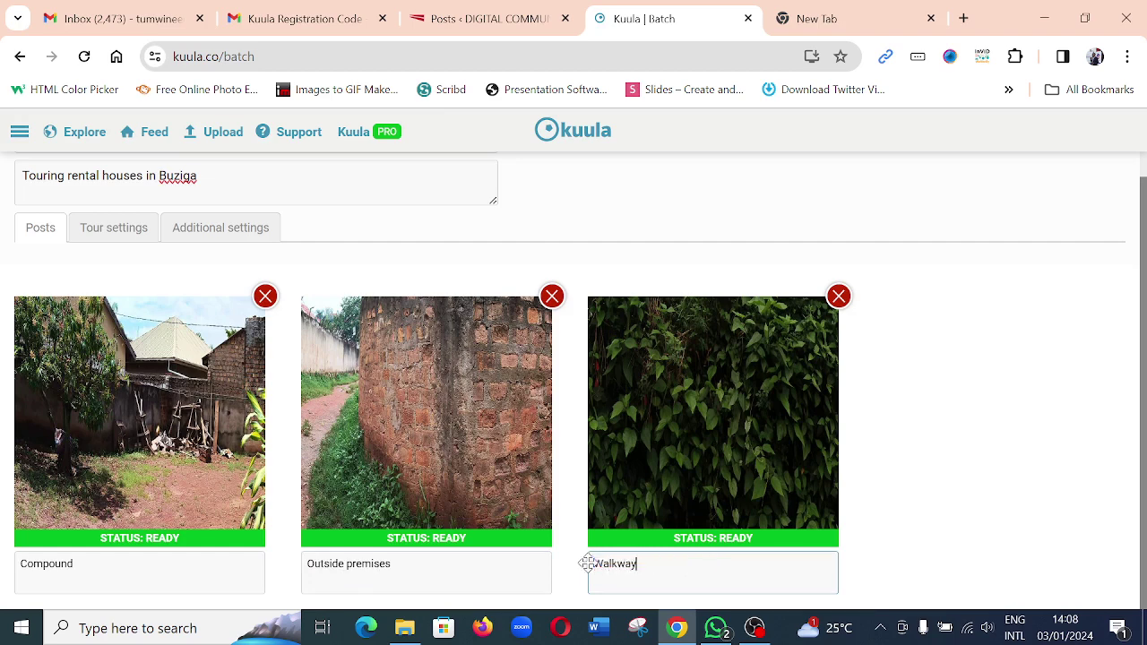
pyautogui.click(919, 453)
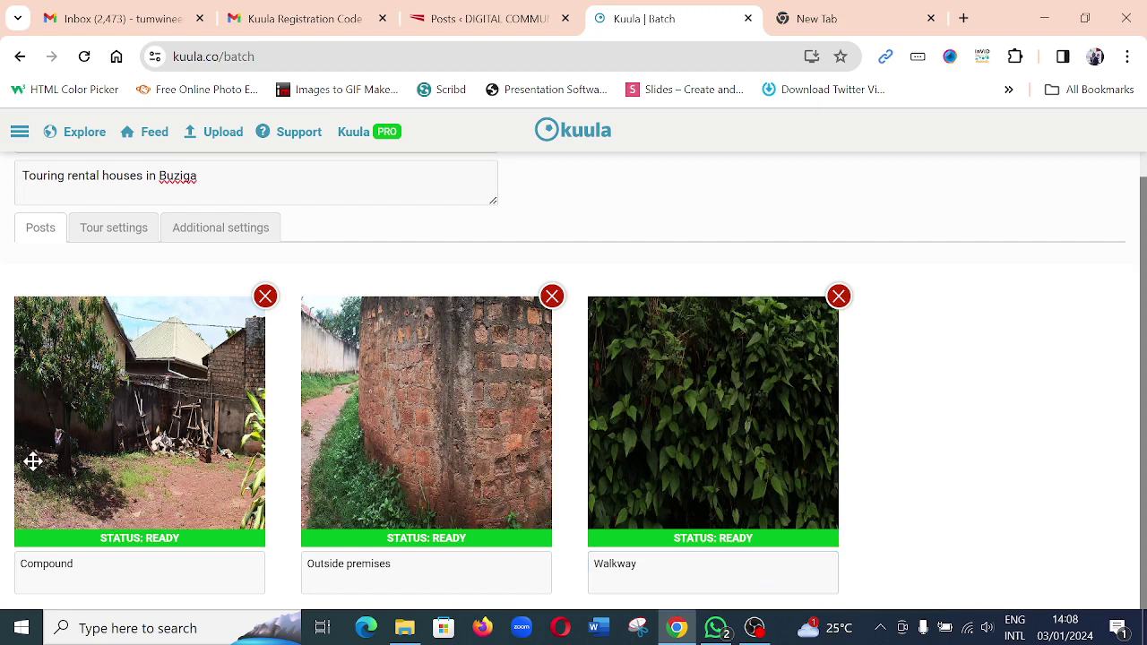
pyautogui.scroll(1, 935, 344)
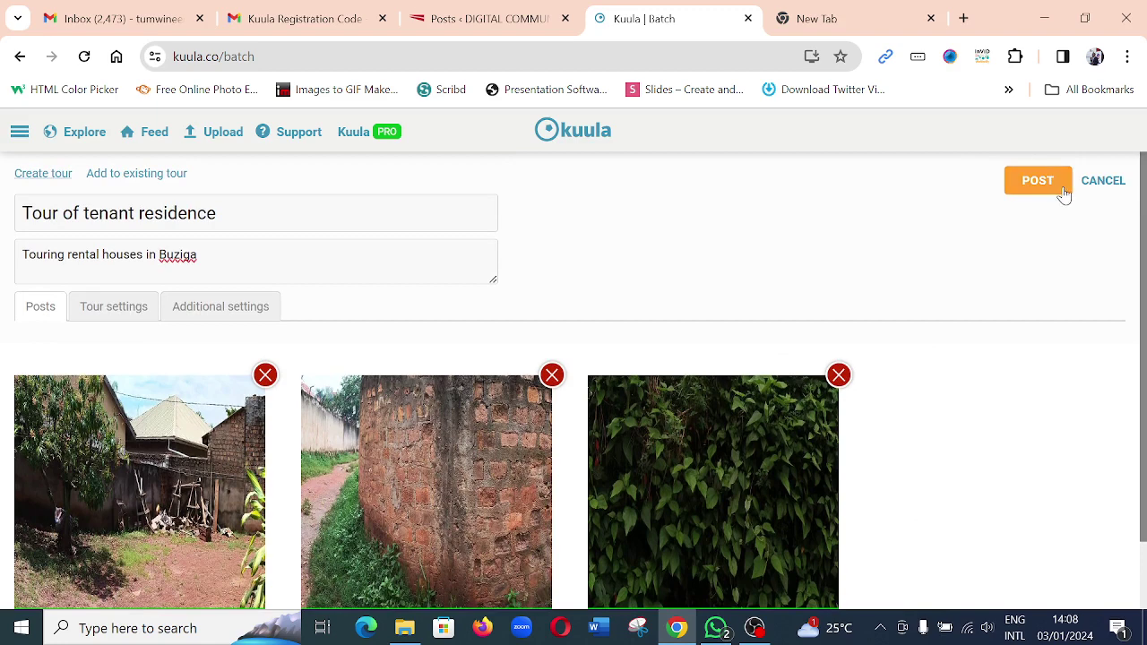
# Post the three panoramas as the tour and look around the Compound panorama in the editor
pyautogui.click(1051, 185)
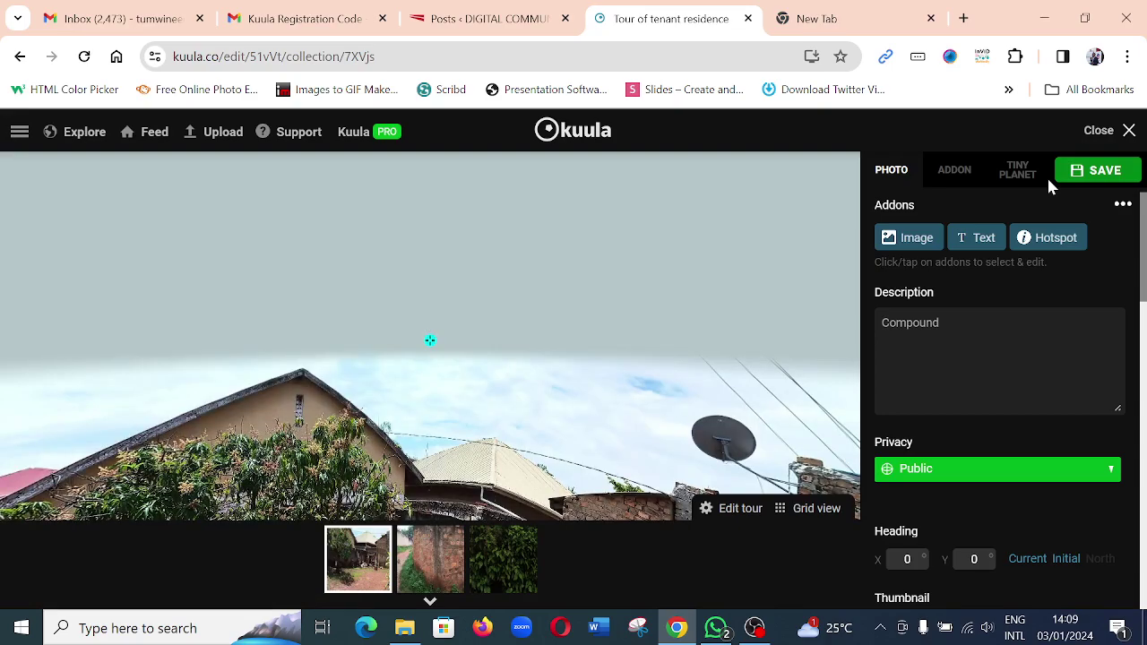
pyautogui.moveTo(336, 412); pyautogui.dragTo(622, 286)
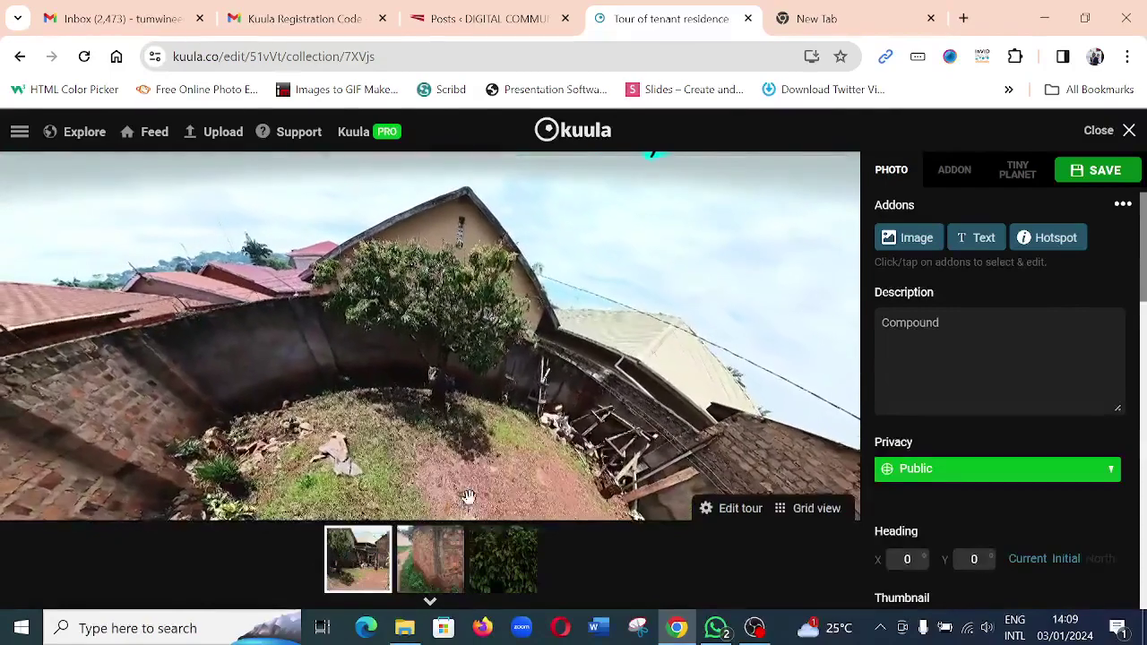
pyautogui.moveTo(356, 560)
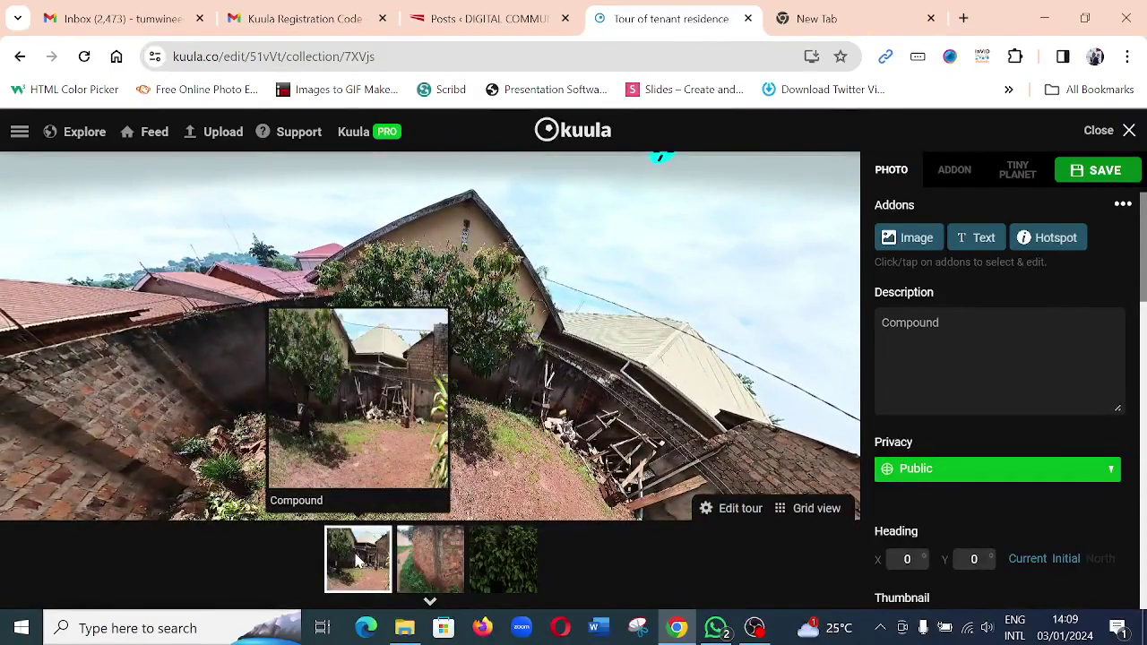
pyautogui.moveTo(438, 578)
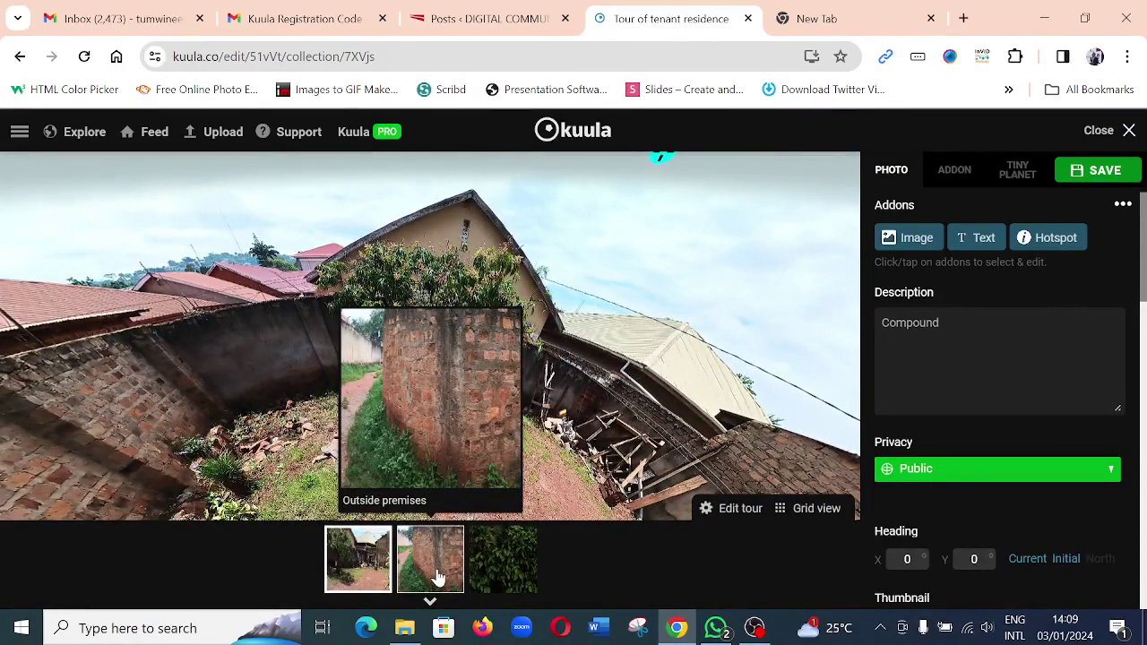
pyautogui.moveTo(491, 579)
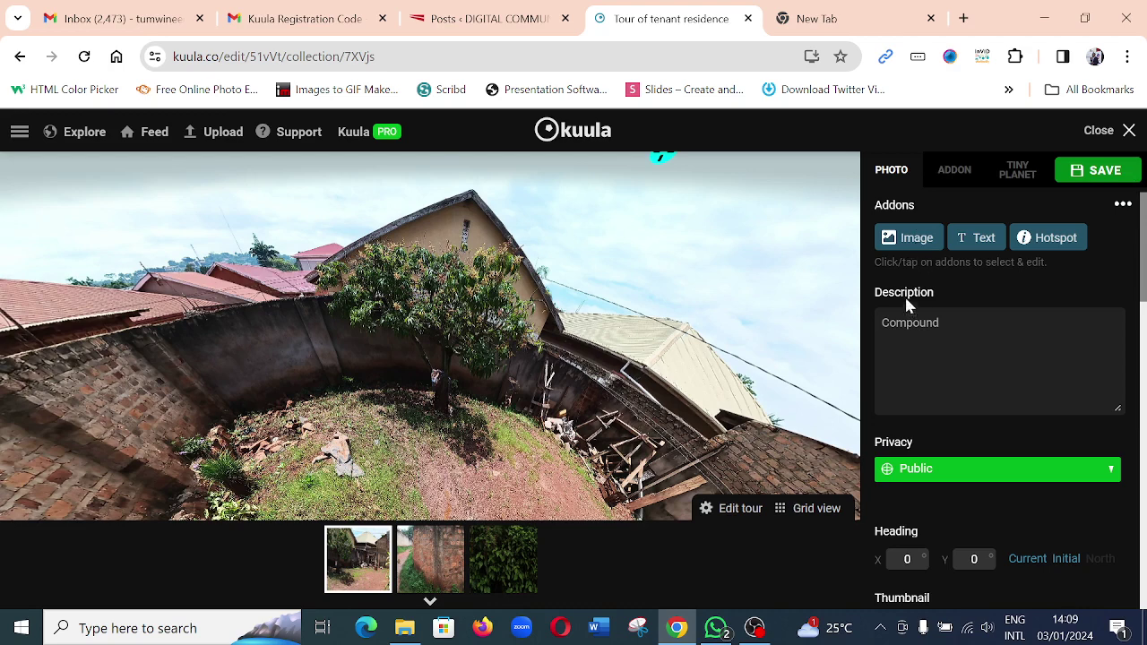
pyautogui.scroll(-1, 930, 317)
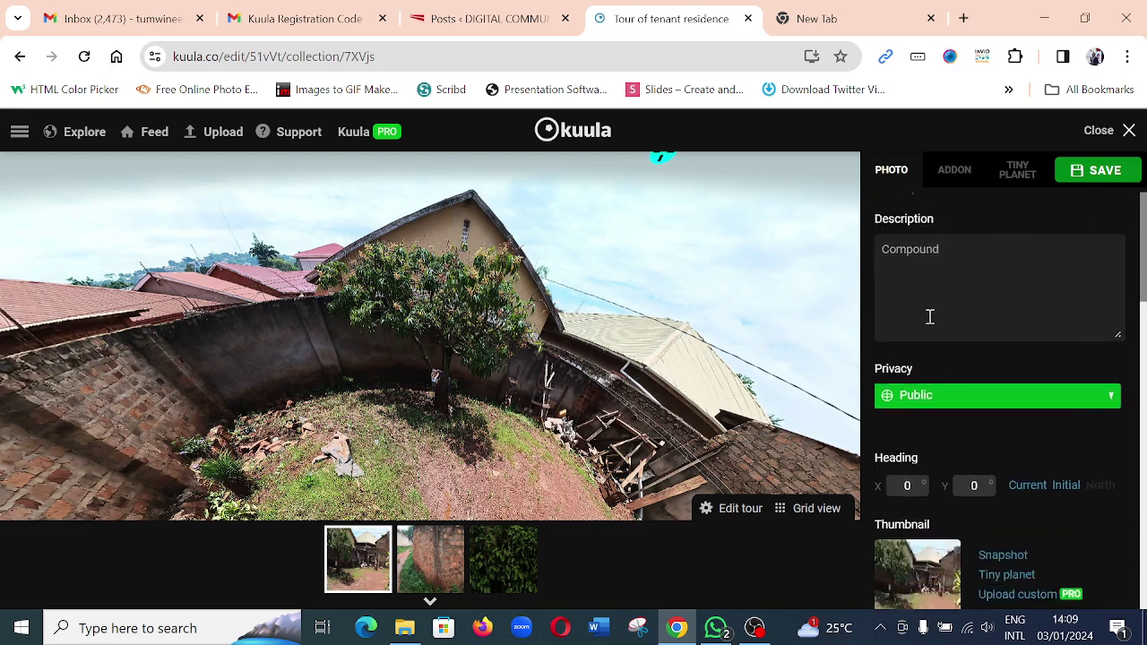
pyautogui.scroll(-1, 930, 317)
pyautogui.scroll(2, 929, 323)
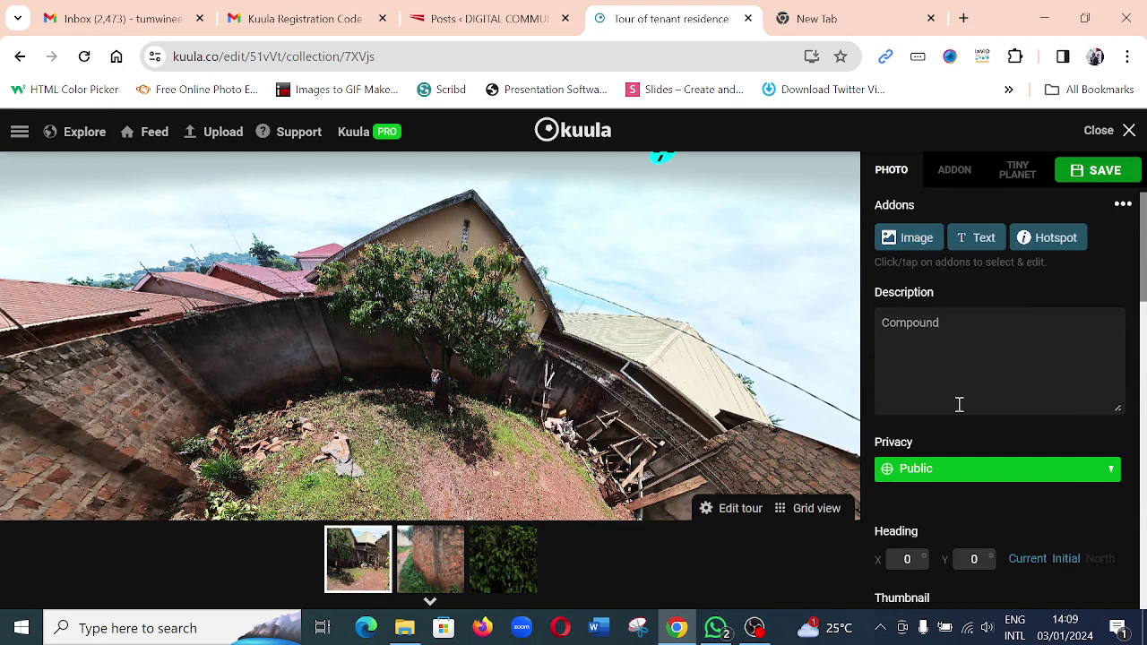
# Add a 5-sided sun flare to the Compound panorama at 6% intensity
pyautogui.scroll(-2, 958, 404)
pyautogui.scroll(-3, 958, 403)
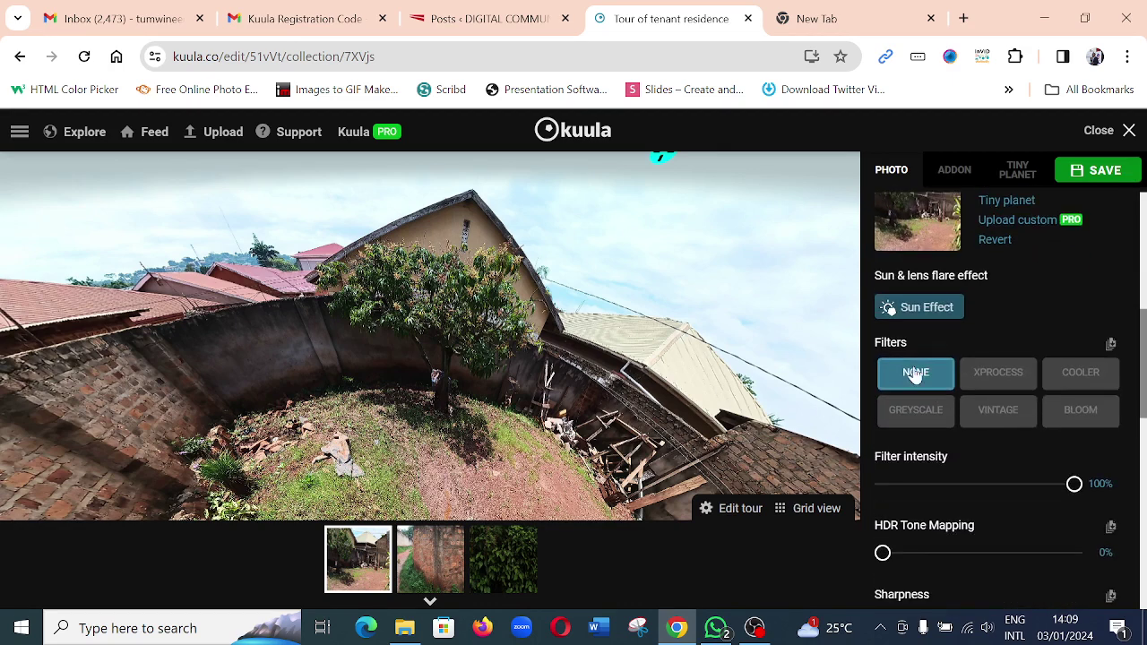
pyautogui.click(923, 308)
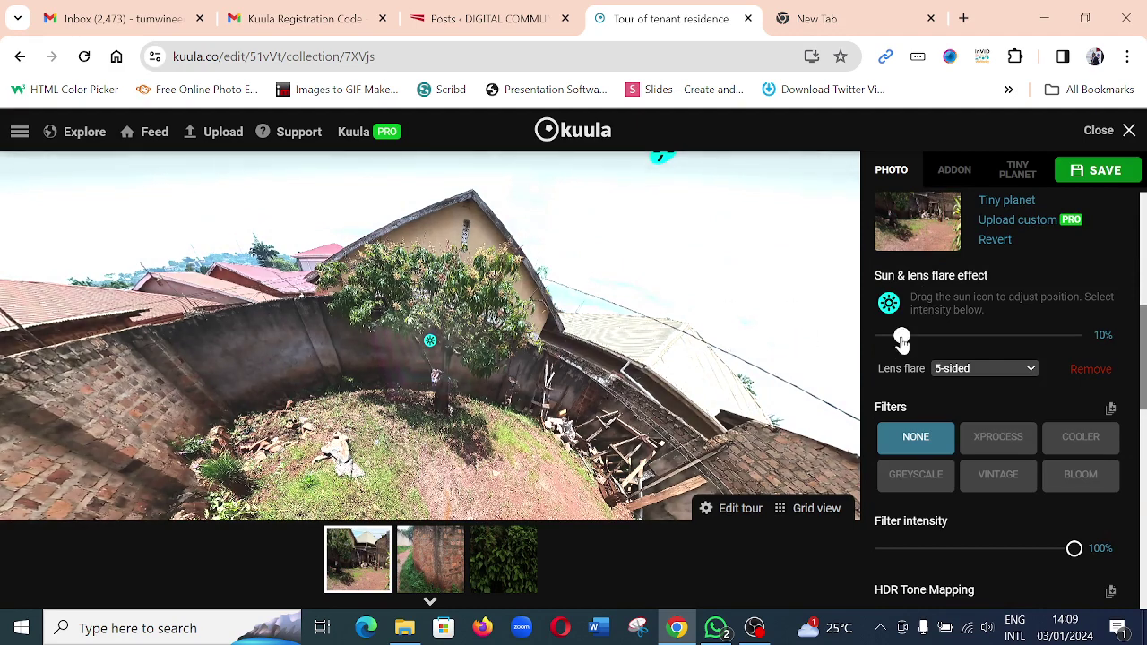
pyautogui.moveTo(901, 349)
pyautogui.mouseDown()
pyautogui.moveTo(953, 353)
pyautogui.moveTo(878, 371)
pyautogui.moveTo(895, 360)
pyautogui.mouseUp()
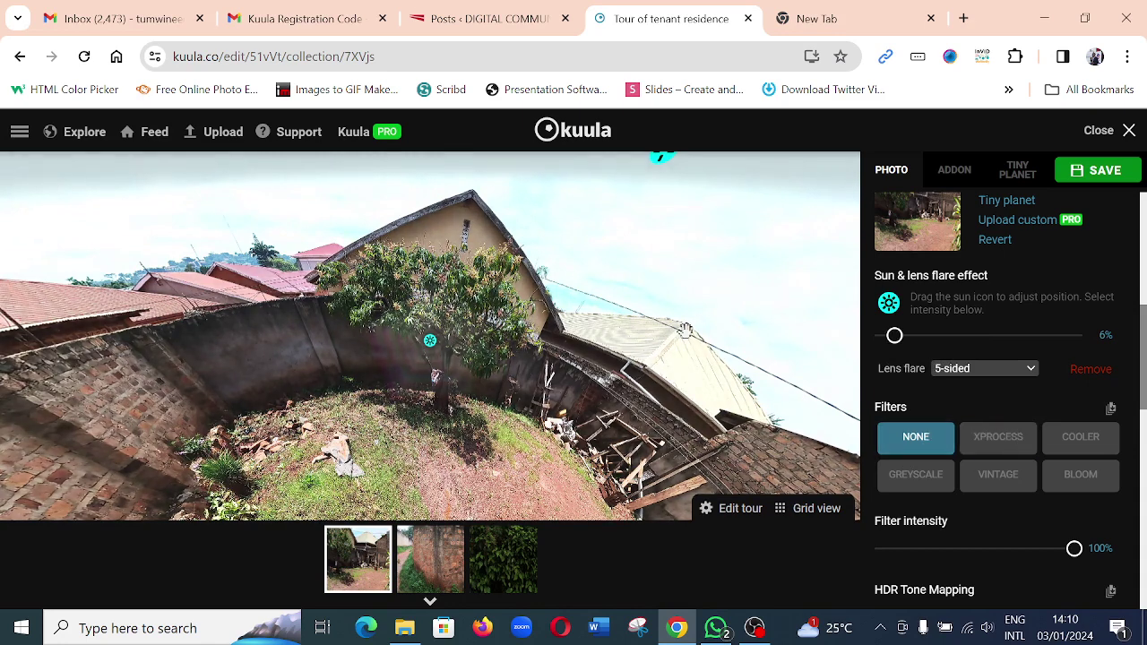
# Preview the XPROCESS, COOLER, GREYSCALE and VINTAGE filters, then apply Bloom at 69% intensity
pyautogui.click(1000, 440)
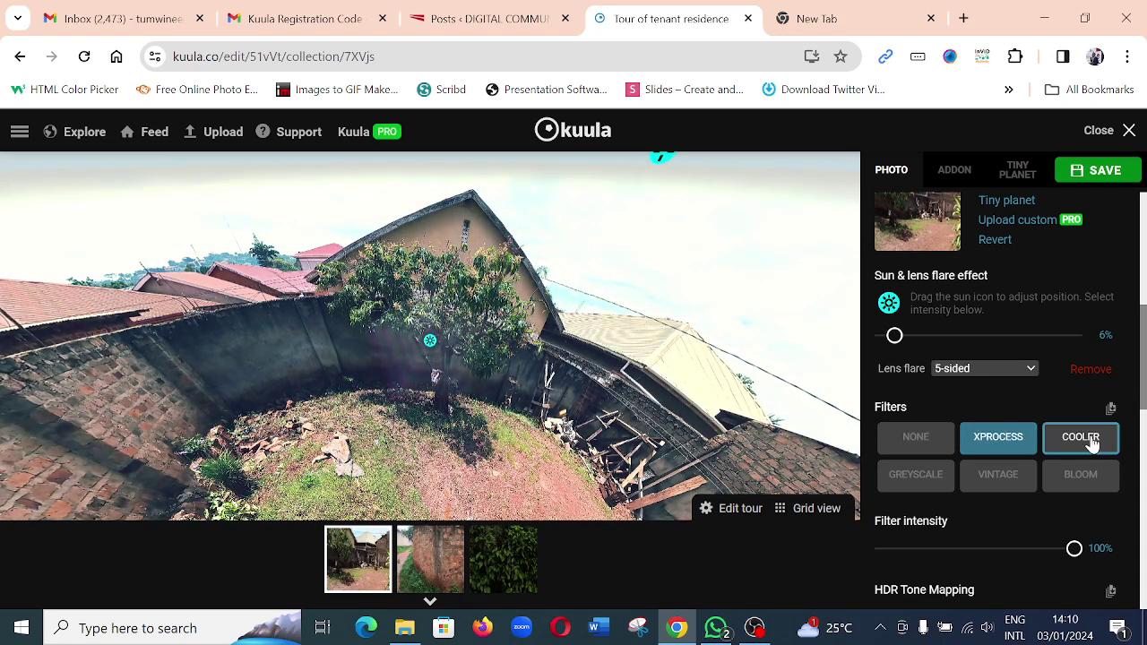
pyautogui.click(1091, 443)
pyautogui.click(889, 474)
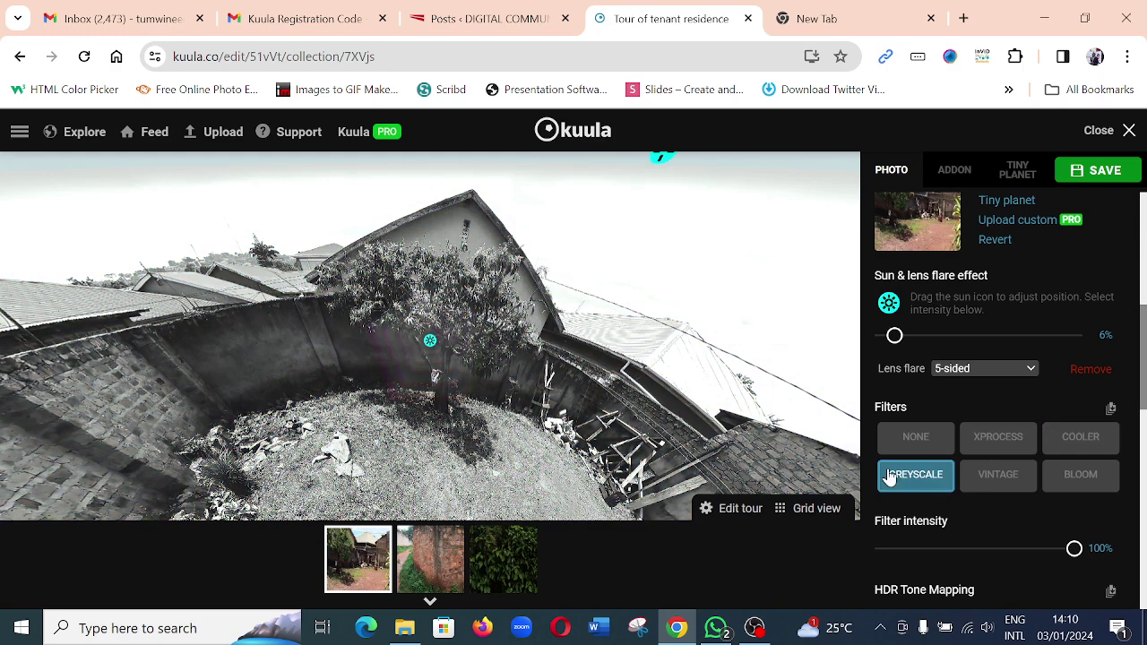
pyautogui.click(977, 477)
pyautogui.click(1066, 479)
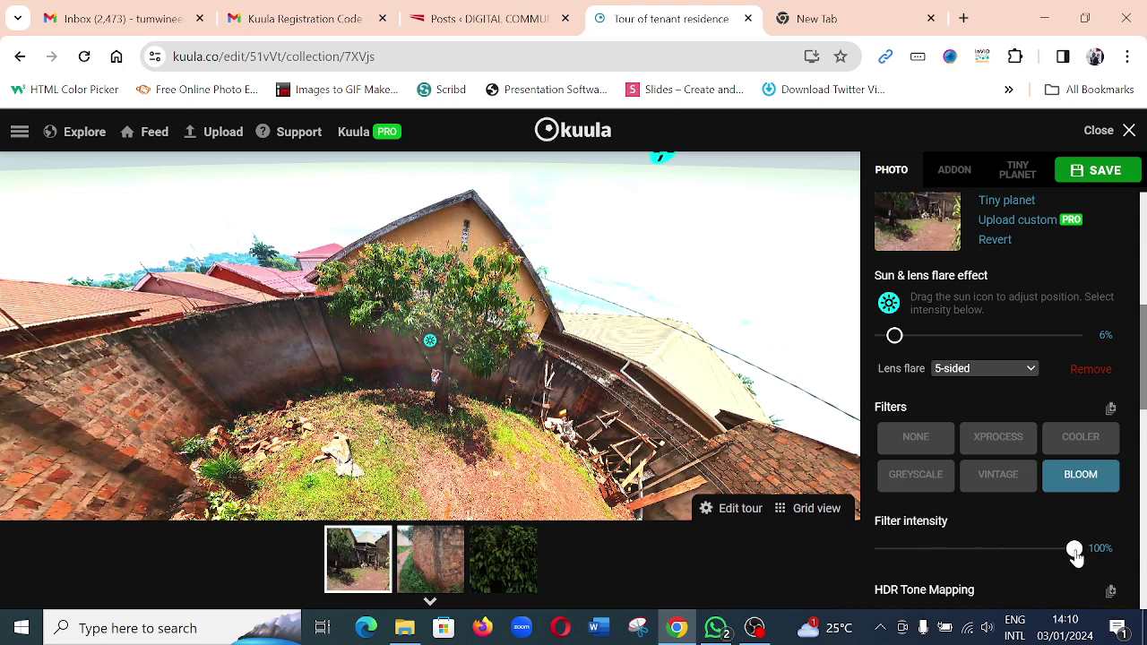
pyautogui.moveTo(1074, 556); pyautogui.dragTo(1016, 549)
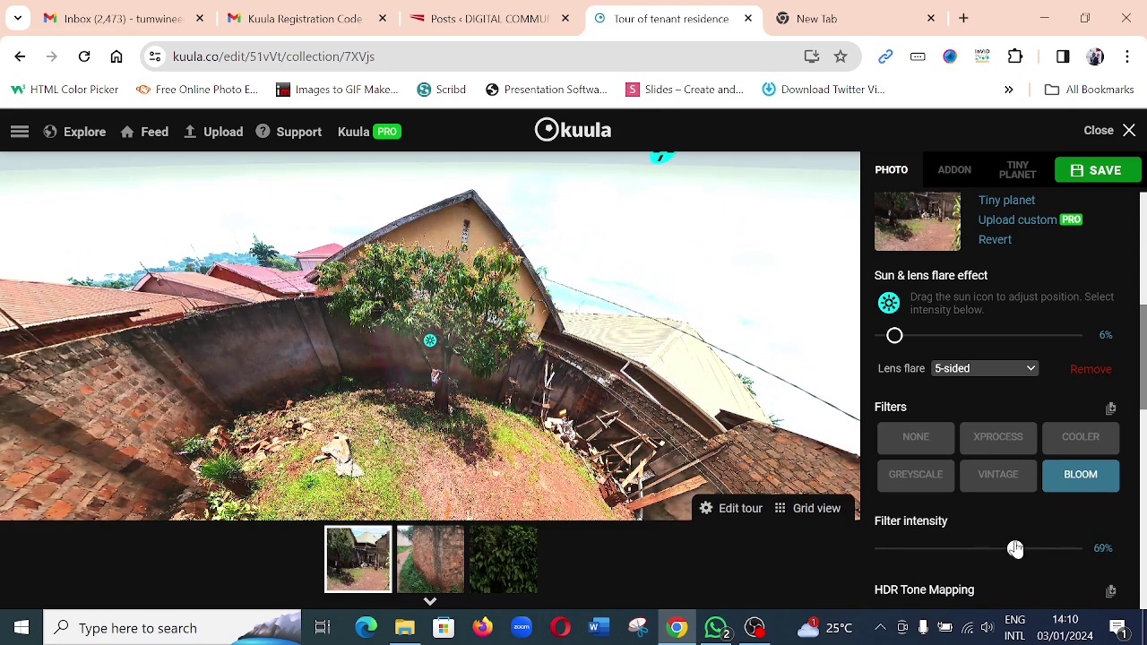
pyautogui.scroll(-1, 1067, 457)
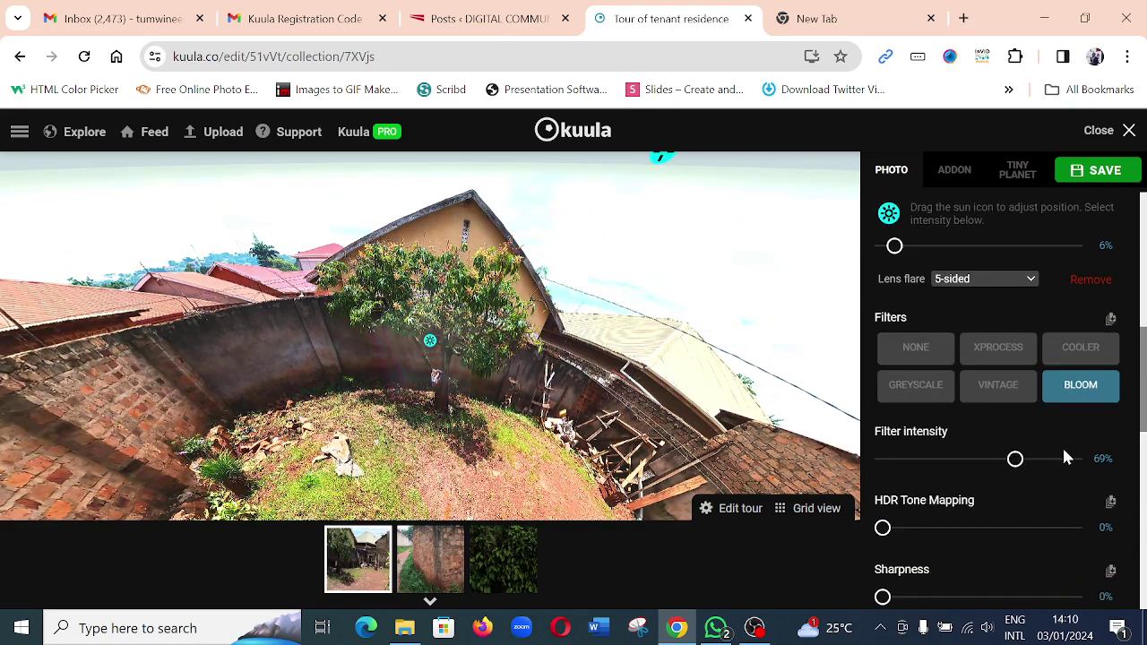
# Set HDR Tone Mapping to 13% and Sharpness to 10%
pyautogui.scroll(-1, 1065, 457)
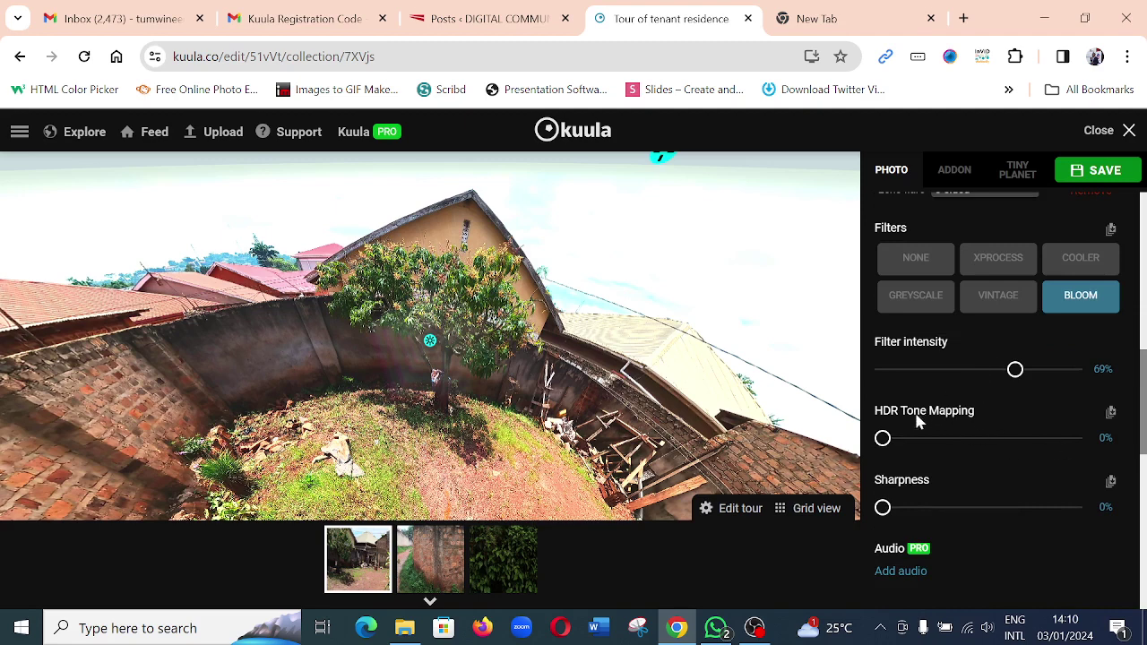
pyautogui.moveTo(883, 441); pyautogui.dragTo(909, 451)
pyautogui.moveTo(883, 508)
pyautogui.mouseDown()
pyautogui.moveTo(967, 519)
pyautogui.moveTo(903, 508)
pyautogui.mouseUp()
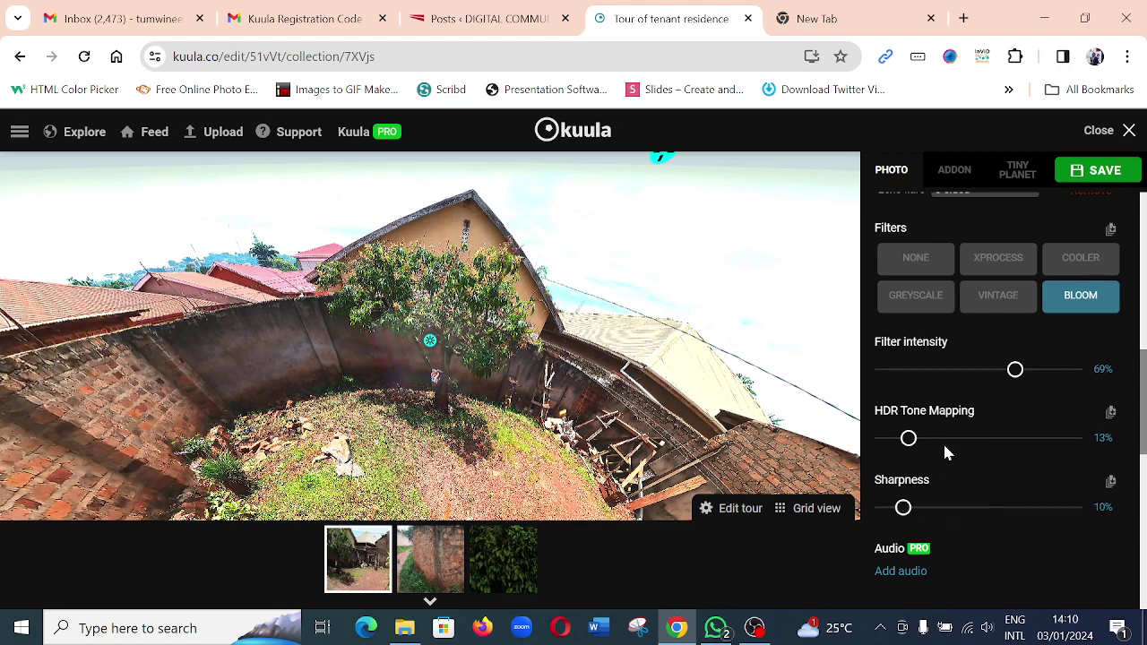
# Raise the panorama's initial zoom to 48
pyautogui.scroll(-1, 945, 448)
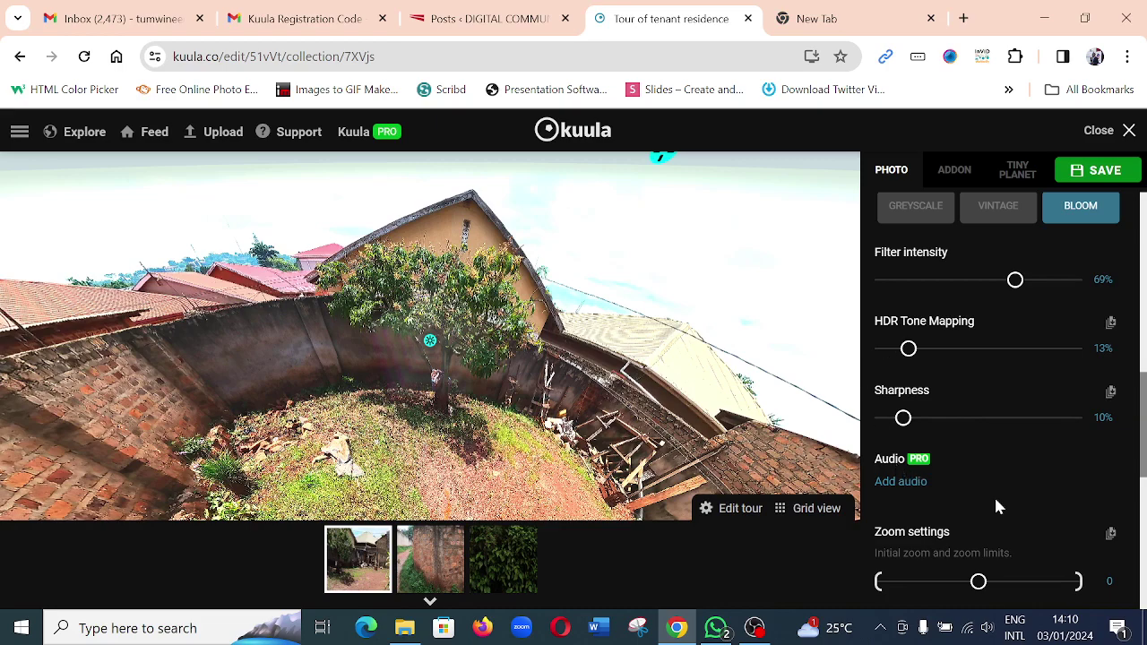
pyautogui.scroll(-1, 994, 495)
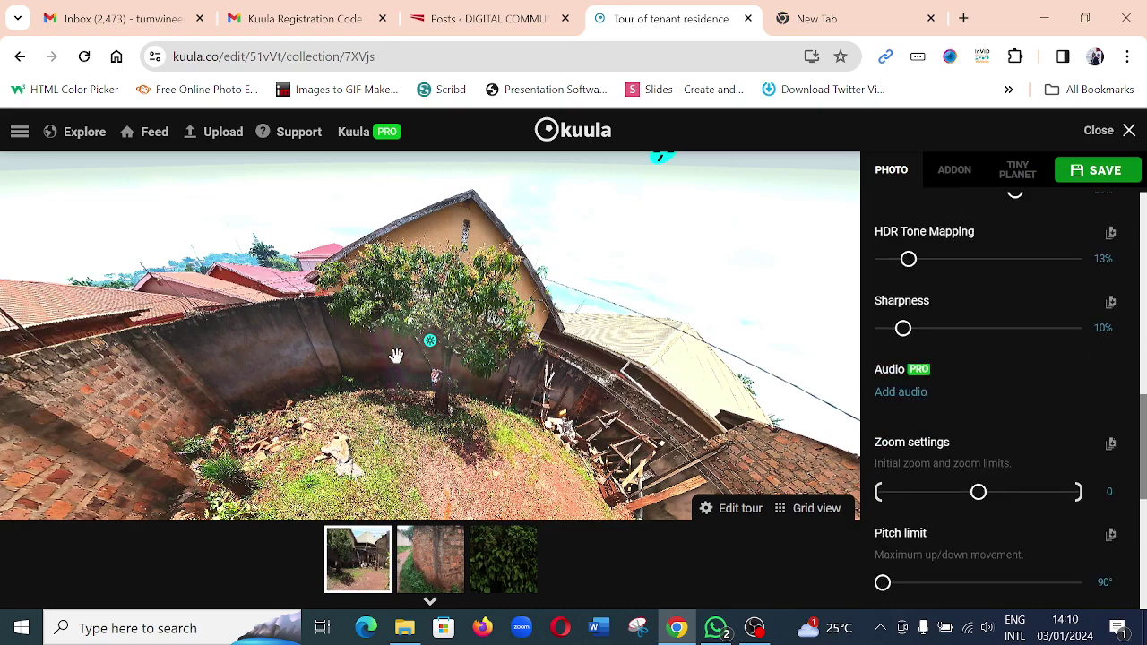
pyautogui.moveTo(190, 360); pyautogui.dragTo(325, 377)
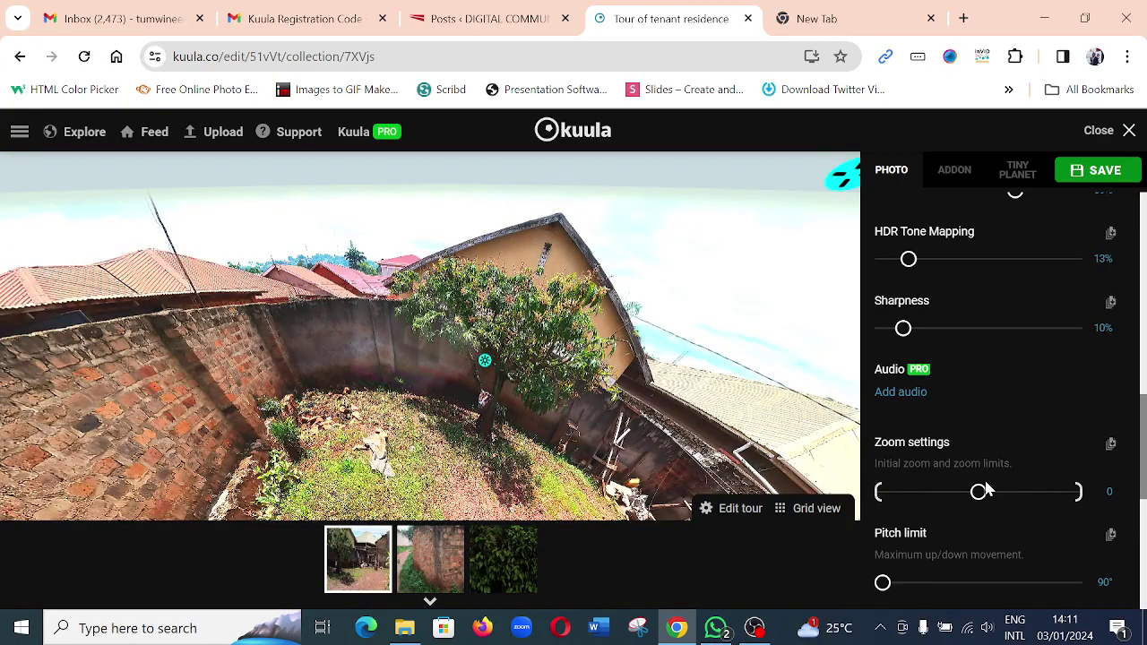
pyautogui.moveTo(979, 499); pyautogui.dragTo(1025, 505)
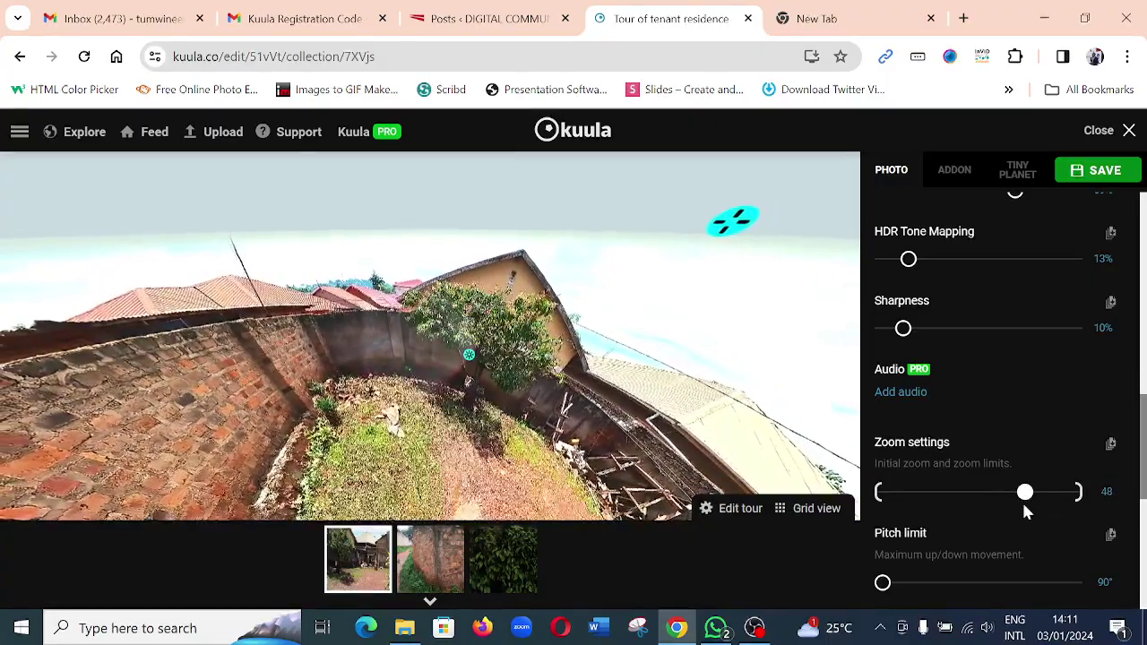
pyautogui.moveTo(331, 373); pyautogui.dragTo(419, 367)
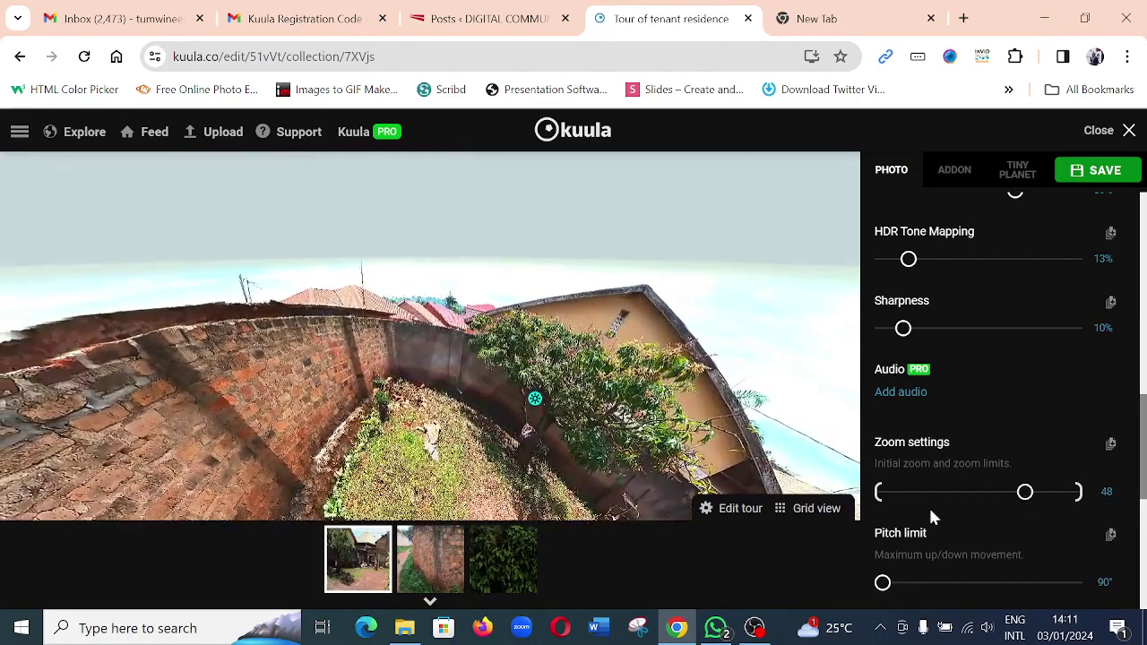
pyautogui.scroll(-2, 956, 501)
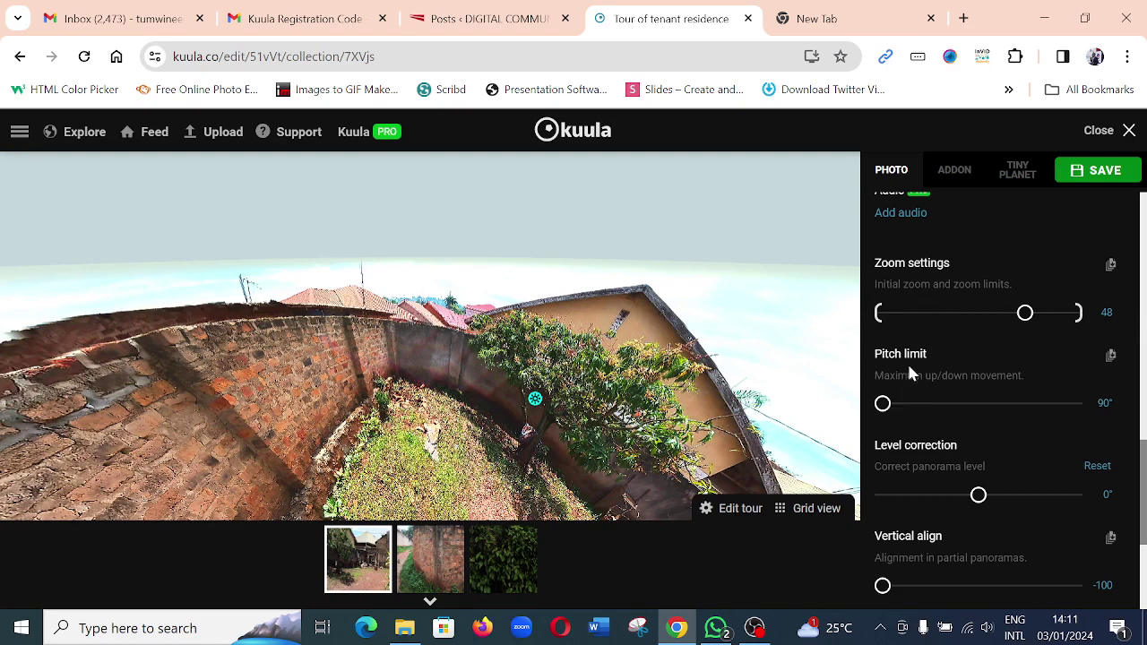
# Try the viewing limit and level correction sliders, resetting level correction to 0°
pyautogui.moveTo(886, 405)
pyautogui.mouseDown()
pyautogui.moveTo(935, 419)
pyautogui.moveTo(884, 410)
pyautogui.mouseUp()
pyautogui.moveTo(979, 500)
pyautogui.mouseDown()
pyautogui.moveTo(914, 511)
pyautogui.moveTo(940, 506)
pyautogui.moveTo(964, 521)
pyautogui.moveTo(1009, 511)
pyautogui.moveTo(962, 514)
pyautogui.mouseUp()
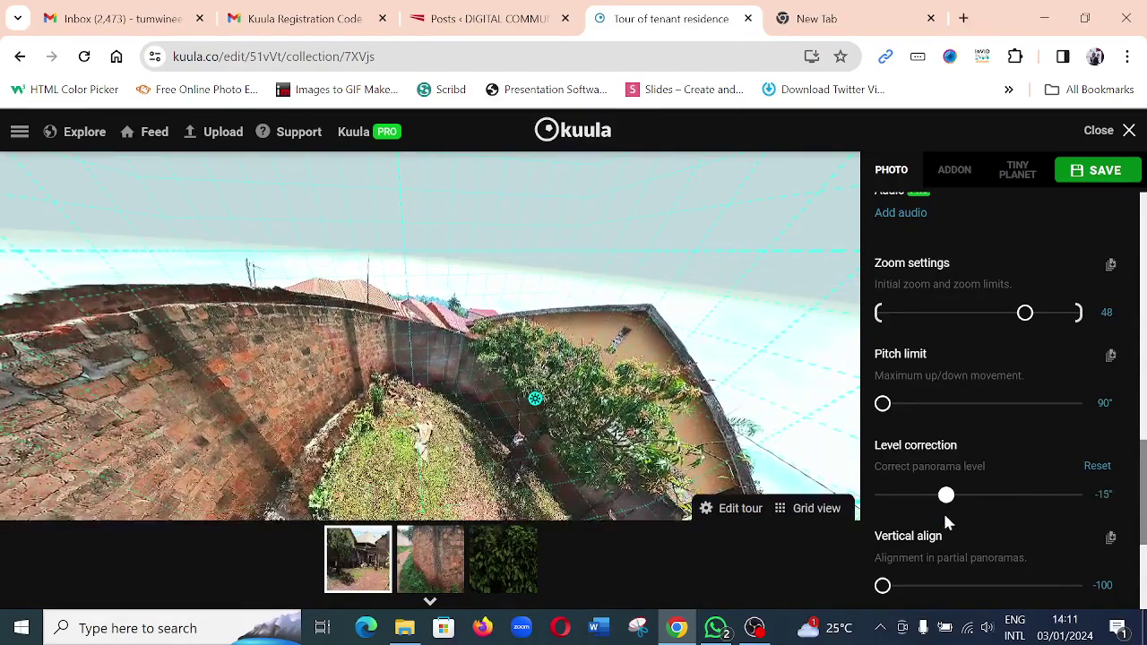
pyautogui.doubleClick(958, 514)
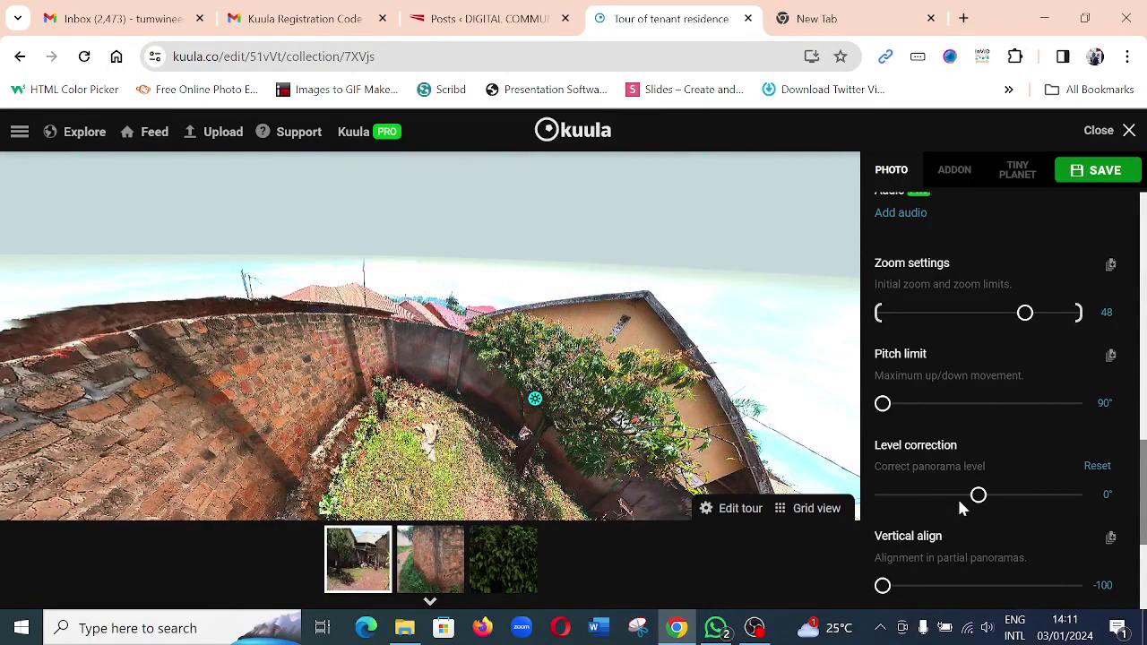
# Change Vertical align from -72 to -78 so more sky and rooftops show
pyautogui.scroll(-1, 958, 504)
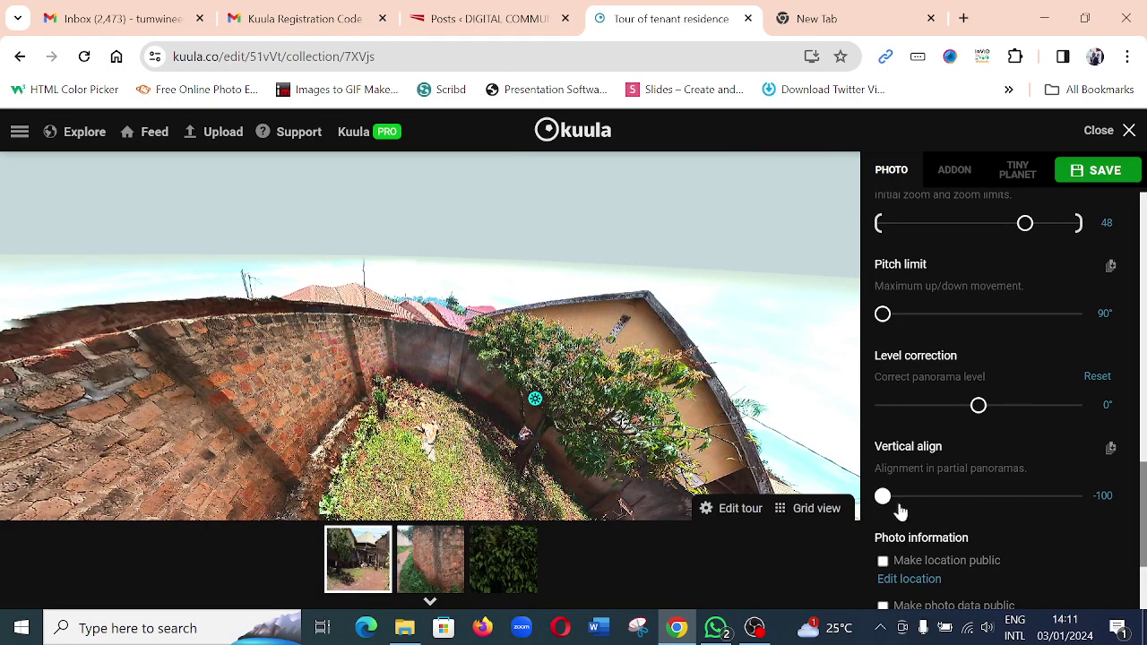
pyautogui.moveTo(899, 505)
pyautogui.mouseDown()
pyautogui.moveTo(915, 510)
pyautogui.moveTo(908, 525)
pyautogui.mouseUp()
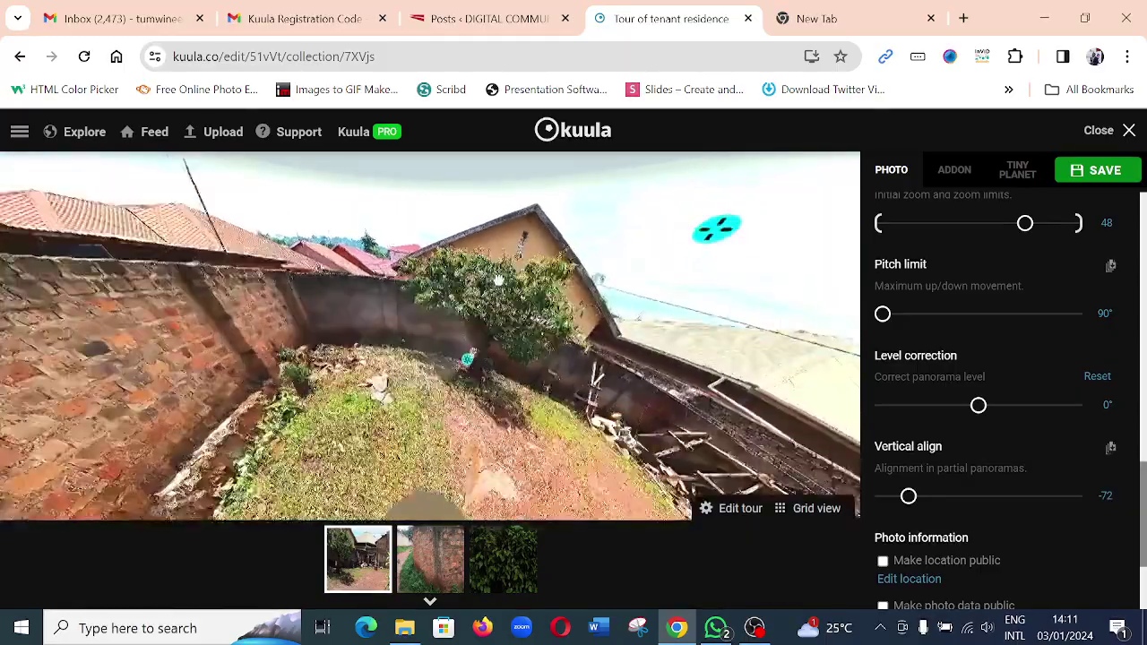
pyautogui.moveTo(674, 285); pyautogui.dragTo(663, 457)
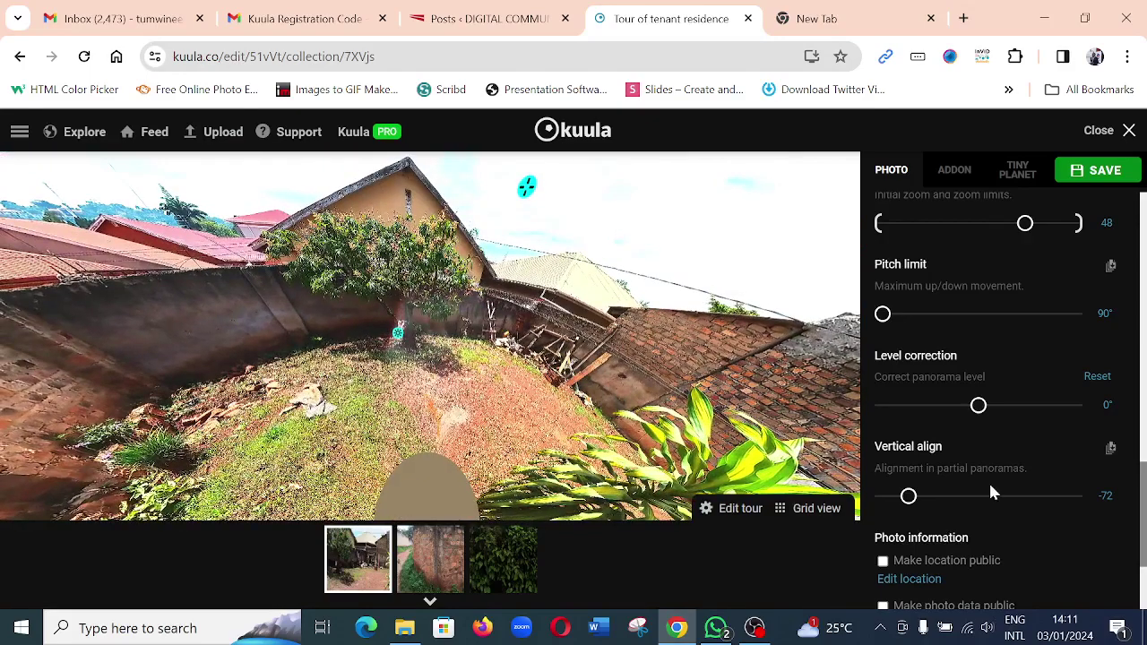
pyautogui.moveTo(908, 495)
pyautogui.mouseDown()
pyautogui.moveTo(894, 501)
pyautogui.moveTo(901, 517)
pyautogui.mouseUp()
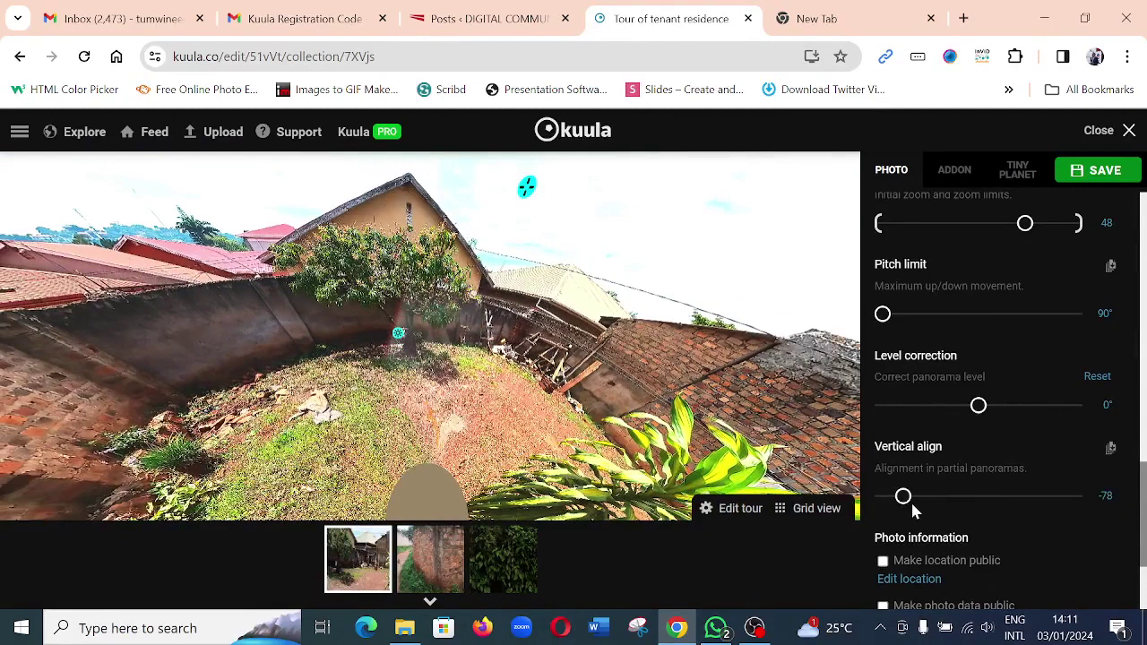
pyautogui.scroll(-2, 913, 509)
pyautogui.scroll(1, 973, 508)
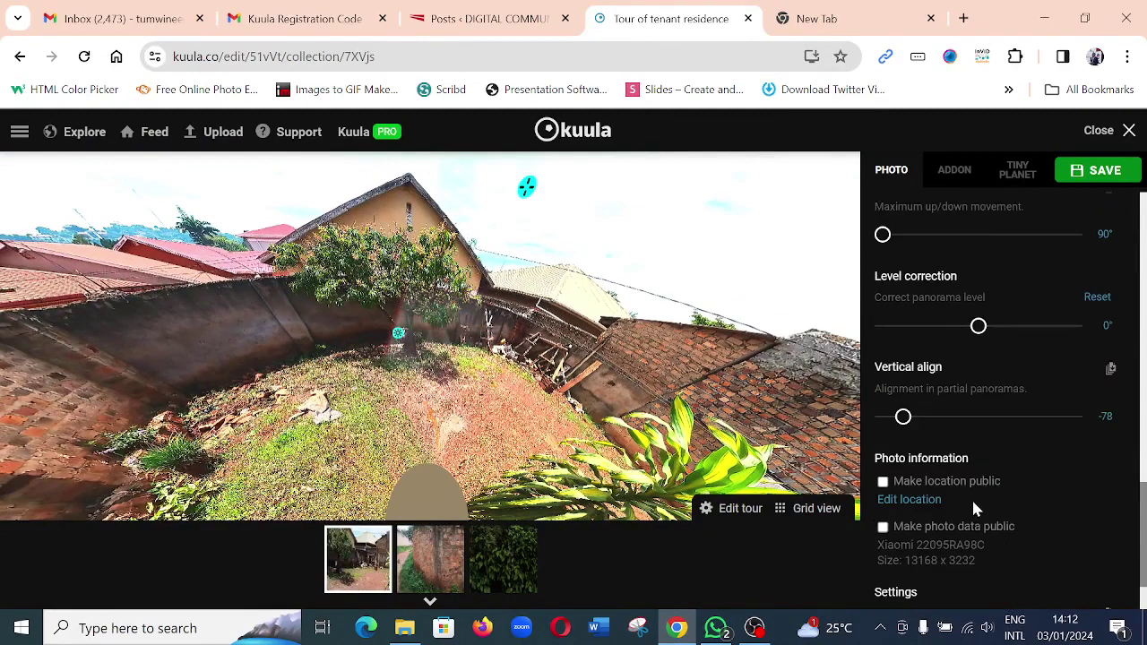
pyautogui.scroll(8, 975, 508)
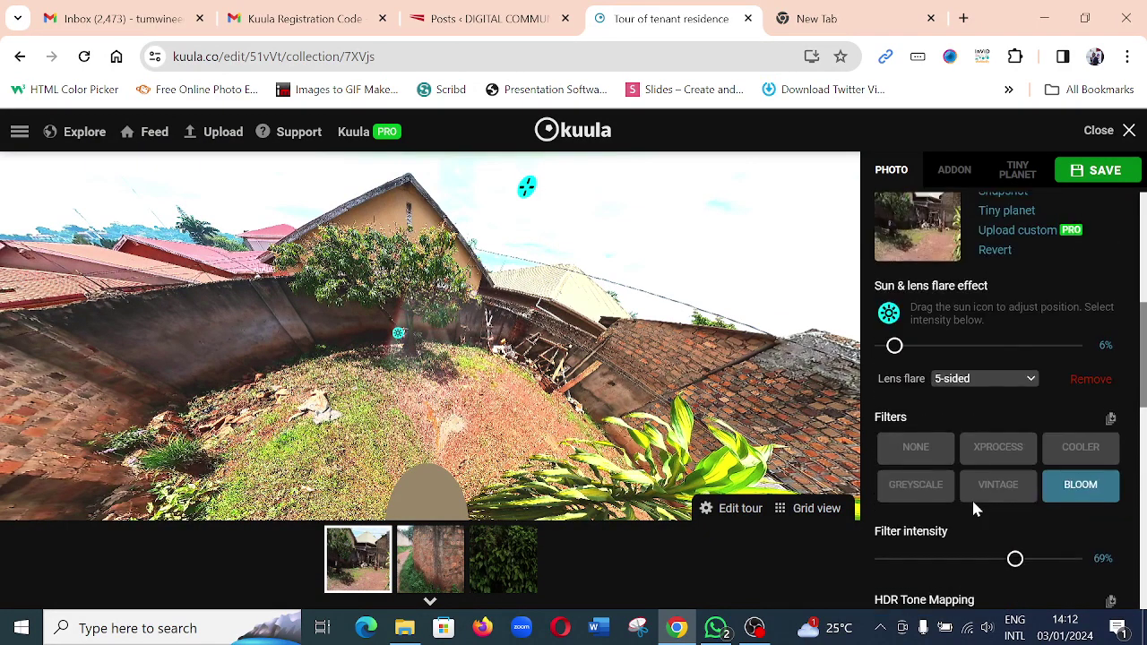
pyautogui.scroll(3, 975, 508)
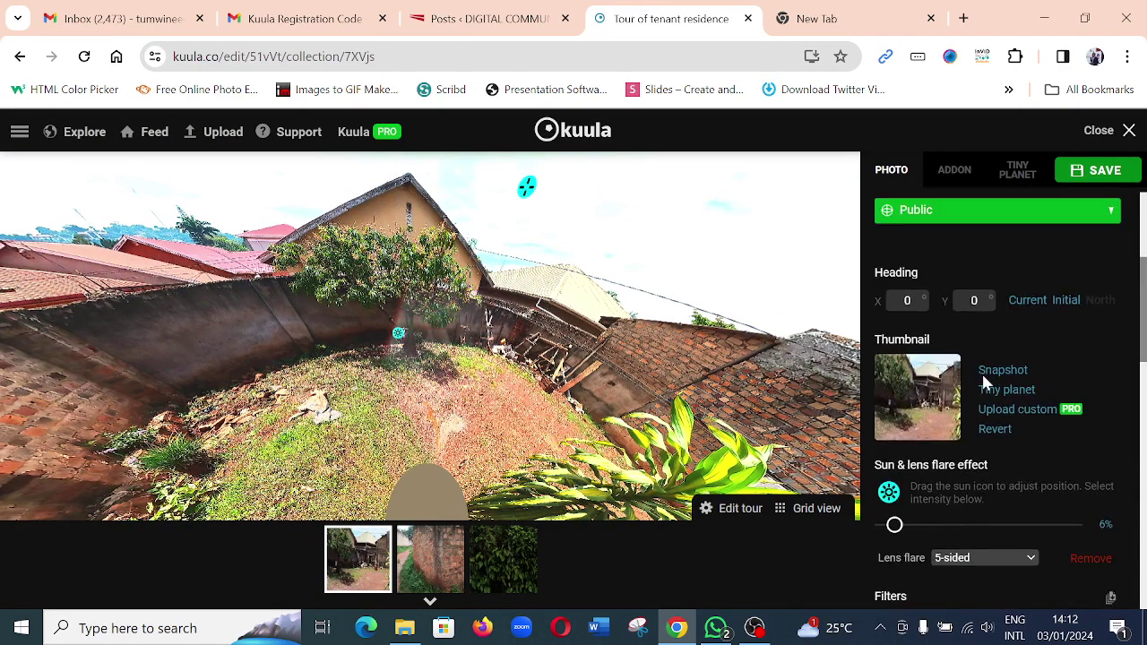
# Save the Compound panorama's updated settings until 'Post updates saved' appears
pyautogui.click(1114, 181)
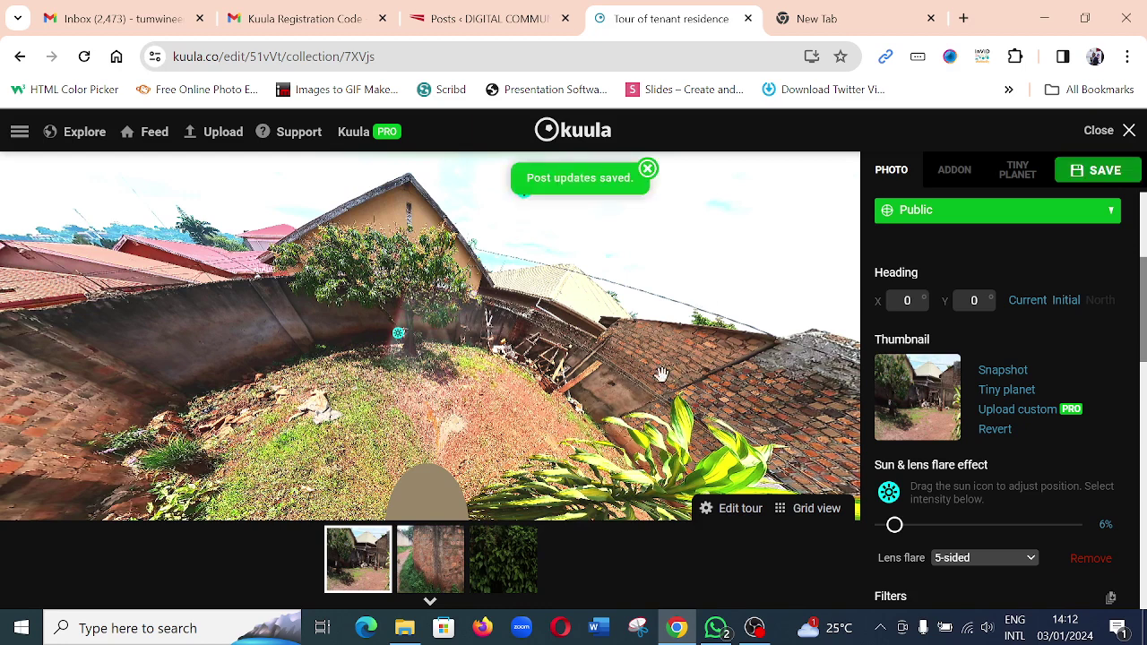
pyautogui.scroll(-3, 417, 448)
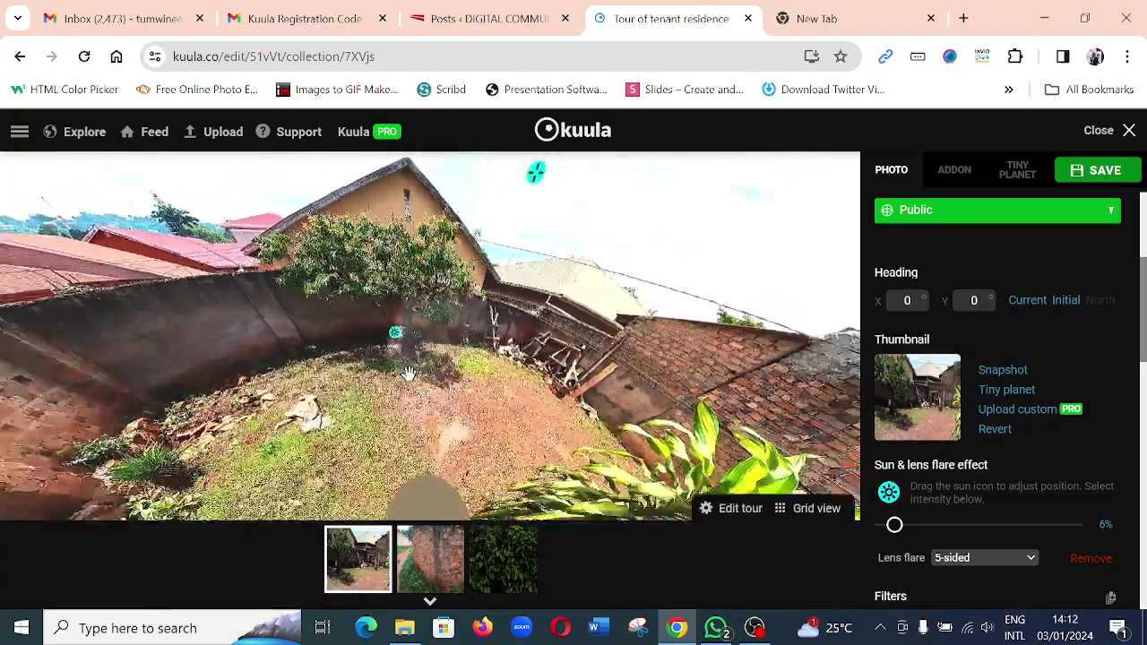
pyautogui.scroll(3, 1049, 385)
pyautogui.scroll(1, 1053, 385)
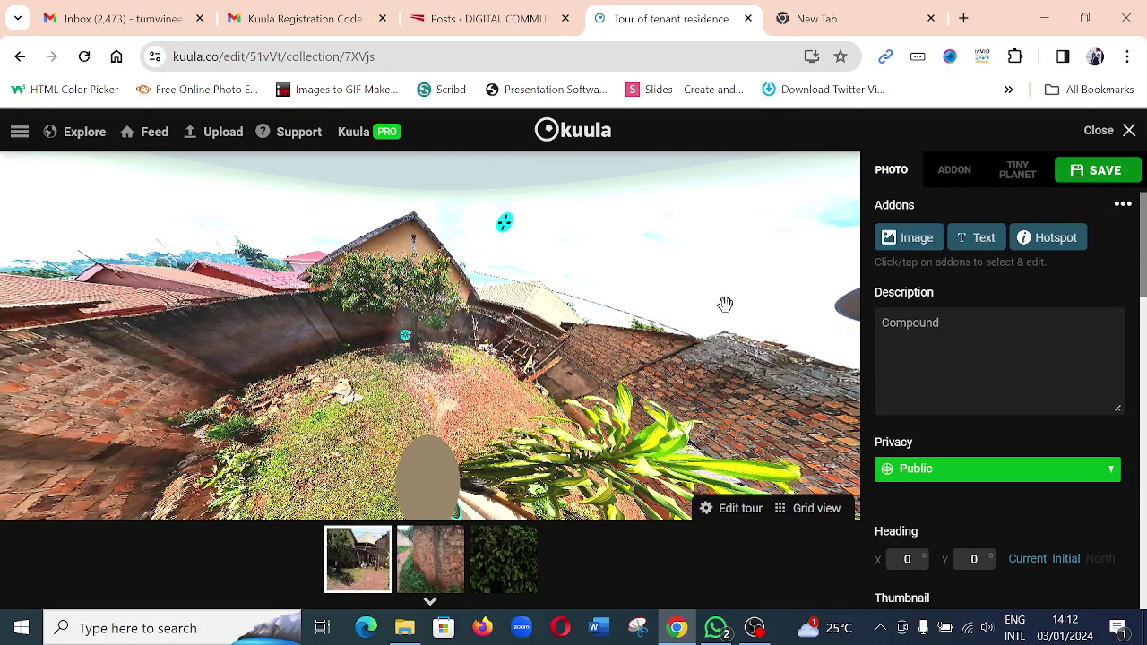
# Add a Text addon at 4° rotation labelled 'Extended view of compound'
pyautogui.click(983, 247)
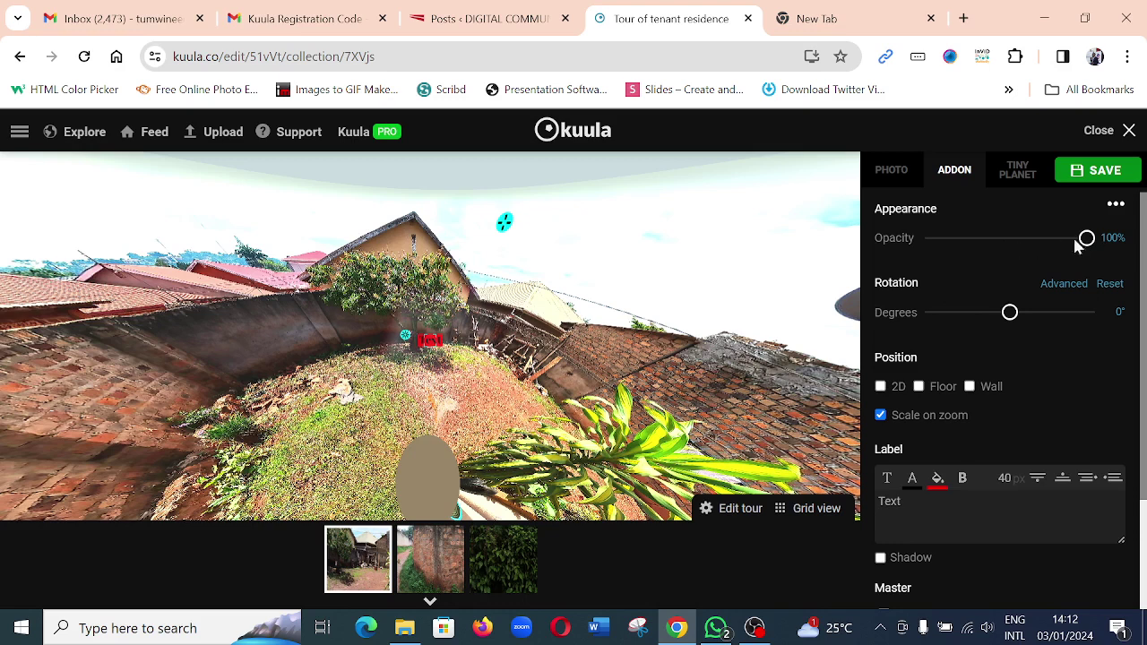
pyautogui.moveTo(1085, 239); pyautogui.dragTo(1111, 244)
pyautogui.moveTo(1029, 315)
pyautogui.mouseDown()
pyautogui.moveTo(1046, 316)
pyautogui.moveTo(1020, 321)
pyautogui.mouseUp()
pyautogui.moveTo(1020, 321); pyautogui.dragTo(1012, 317)
pyautogui.doubleClick(932, 499)
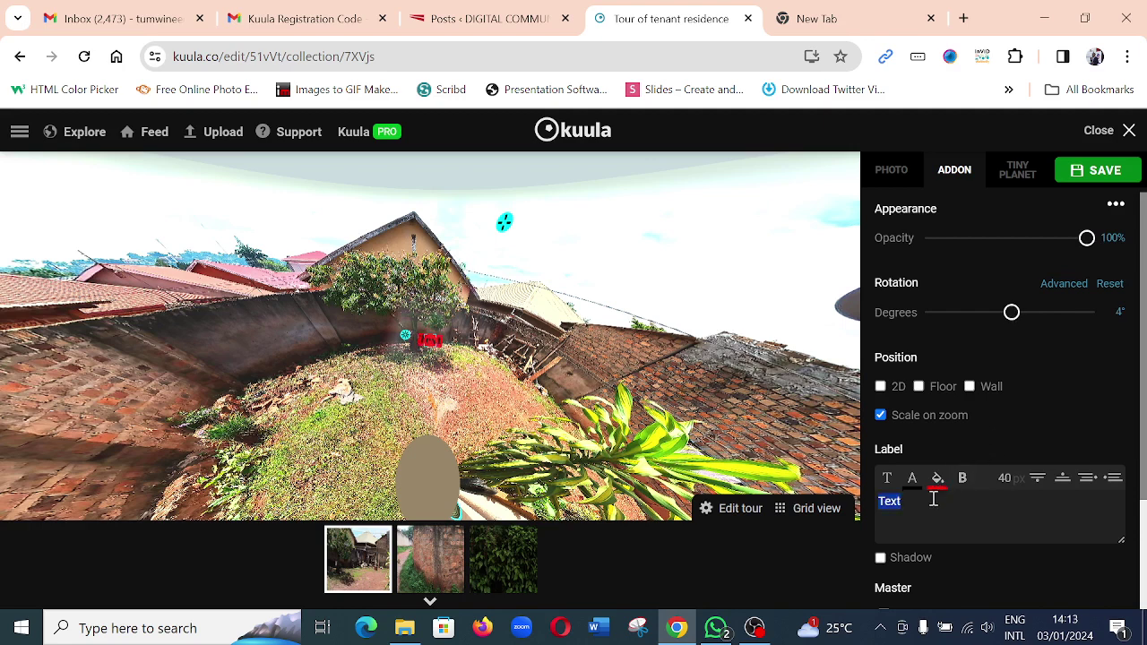
pyautogui.write('Extended')
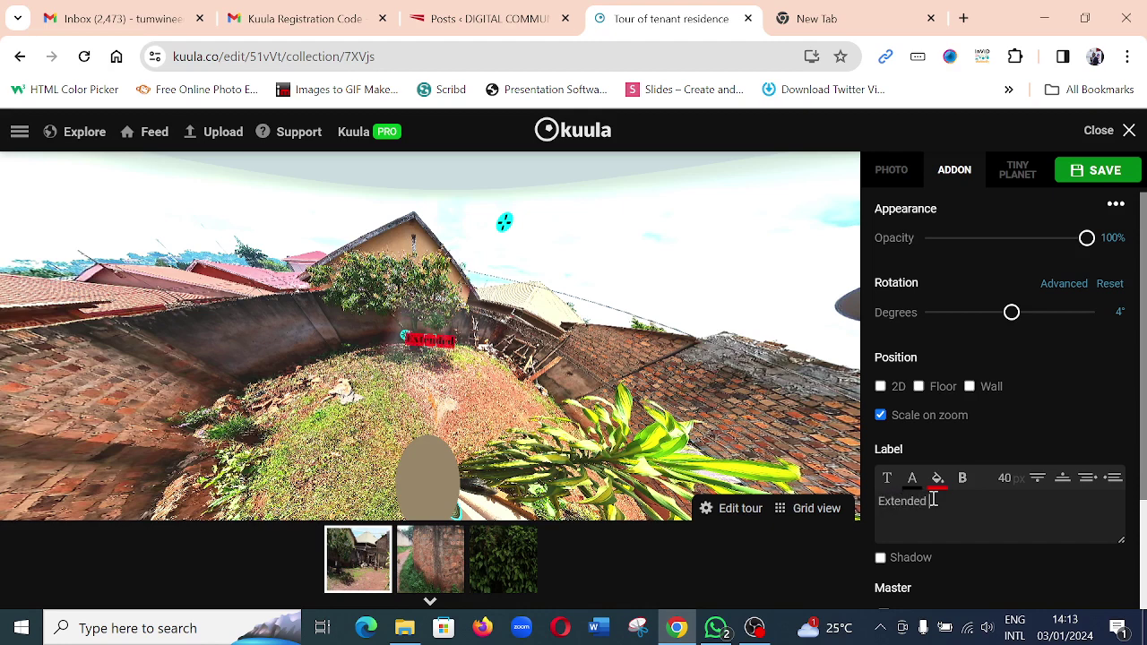
pyautogui.write(' view of c')
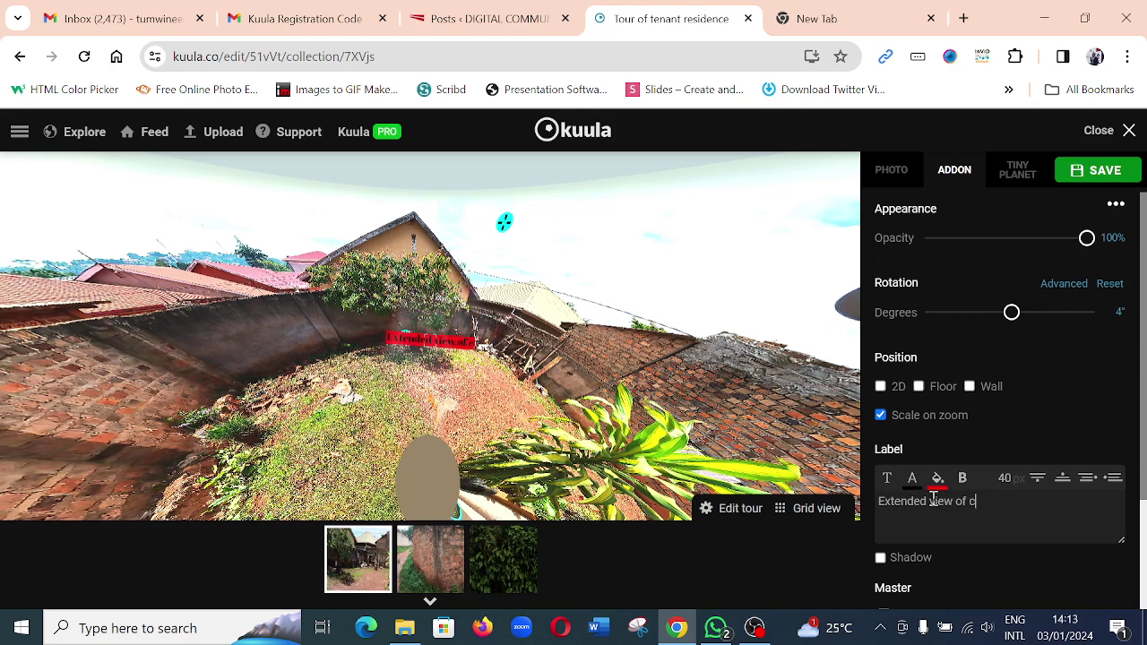
pyautogui.write('ompound')
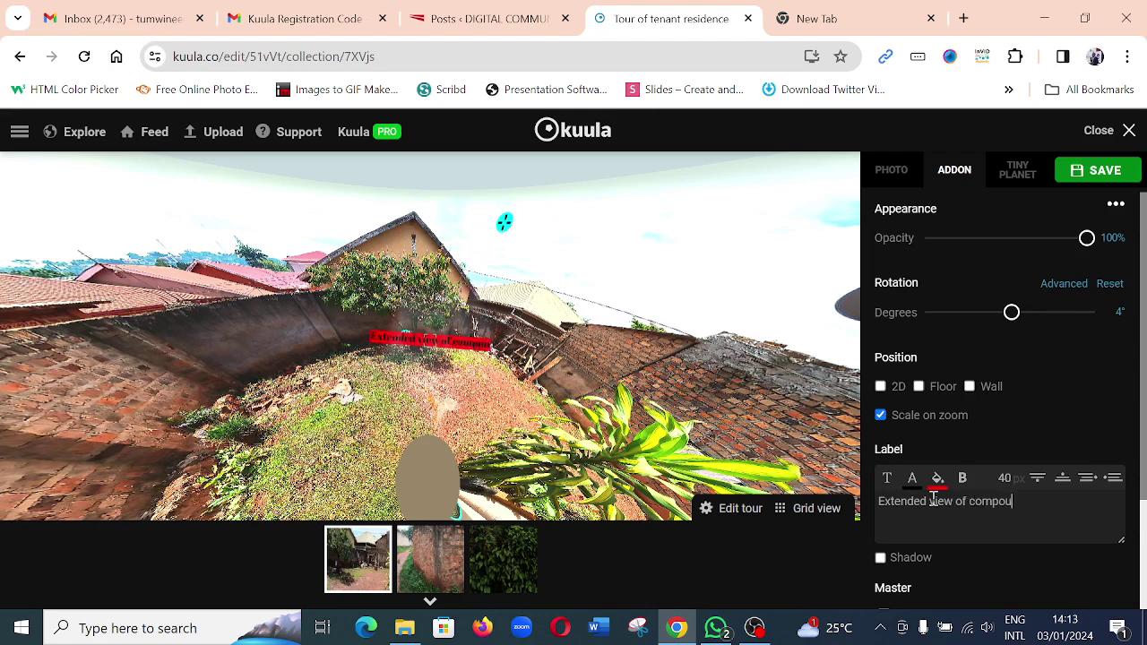
# Set the label font to Georgia with white text colour
pyautogui.click(886, 481)
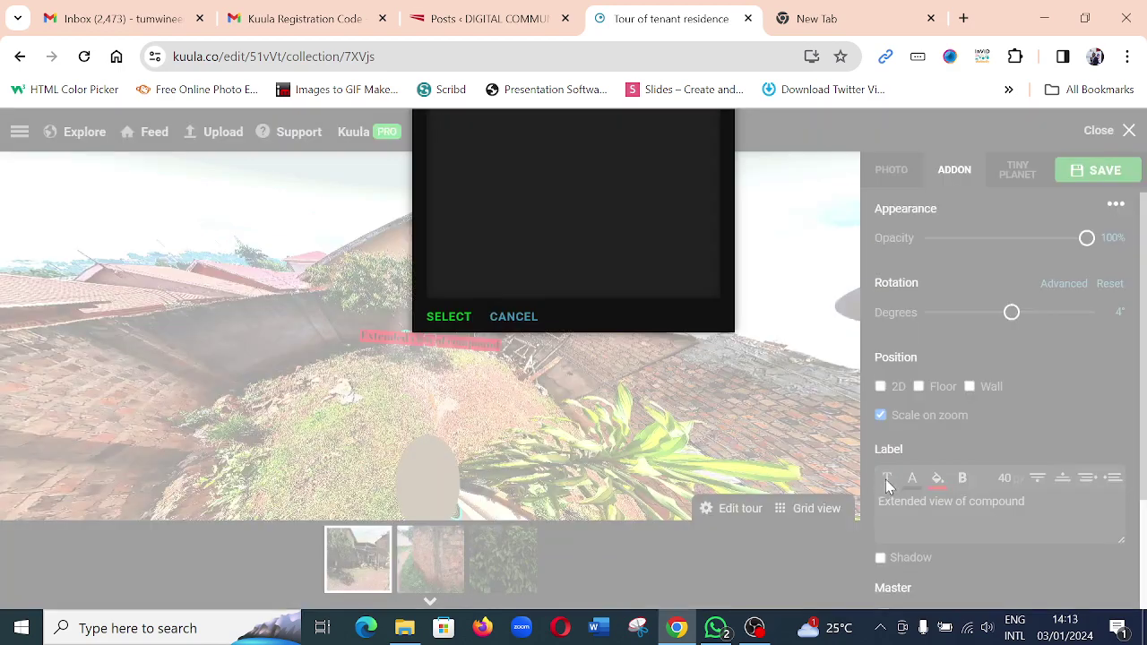
pyautogui.click(469, 142)
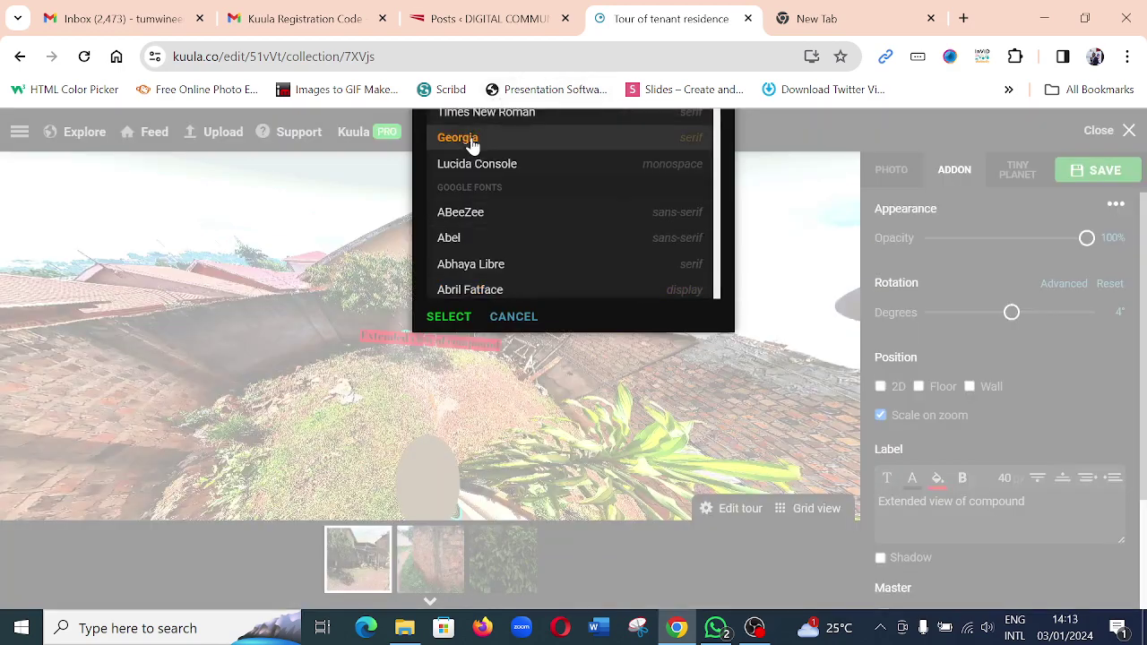
pyautogui.click(453, 316)
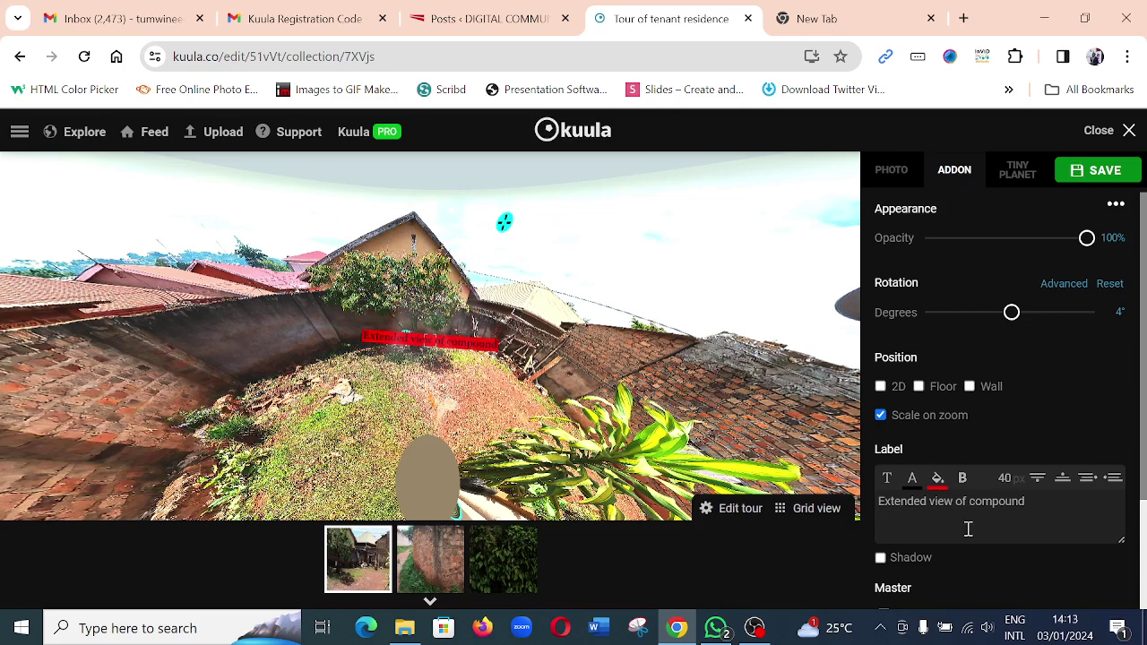
pyautogui.click(912, 478)
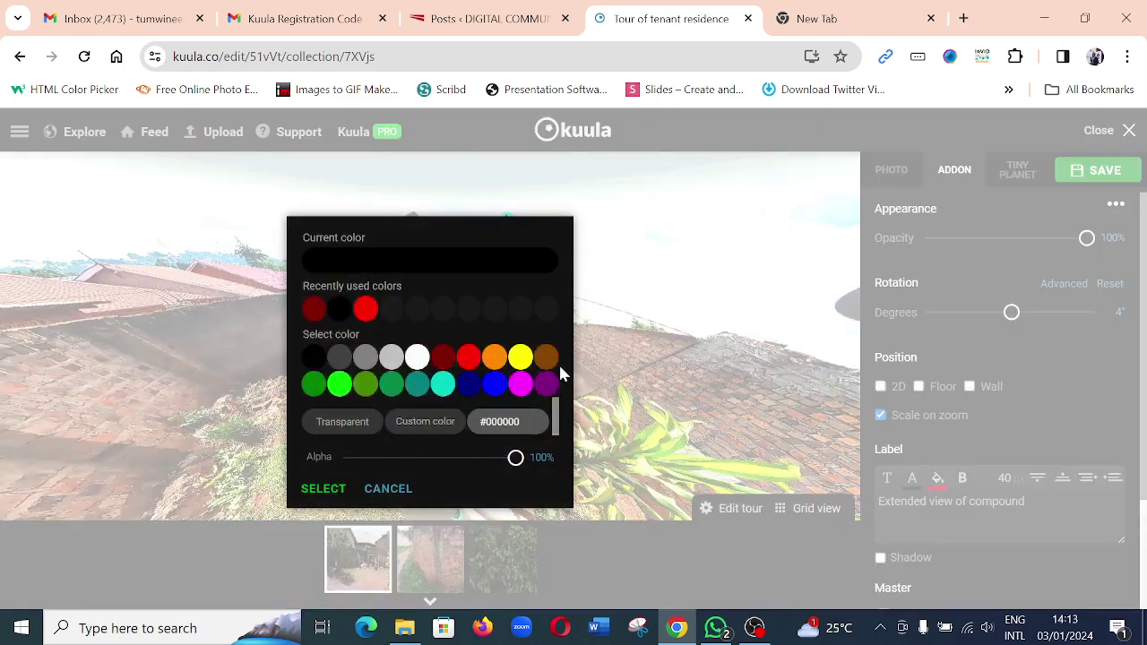
pyautogui.click(419, 360)
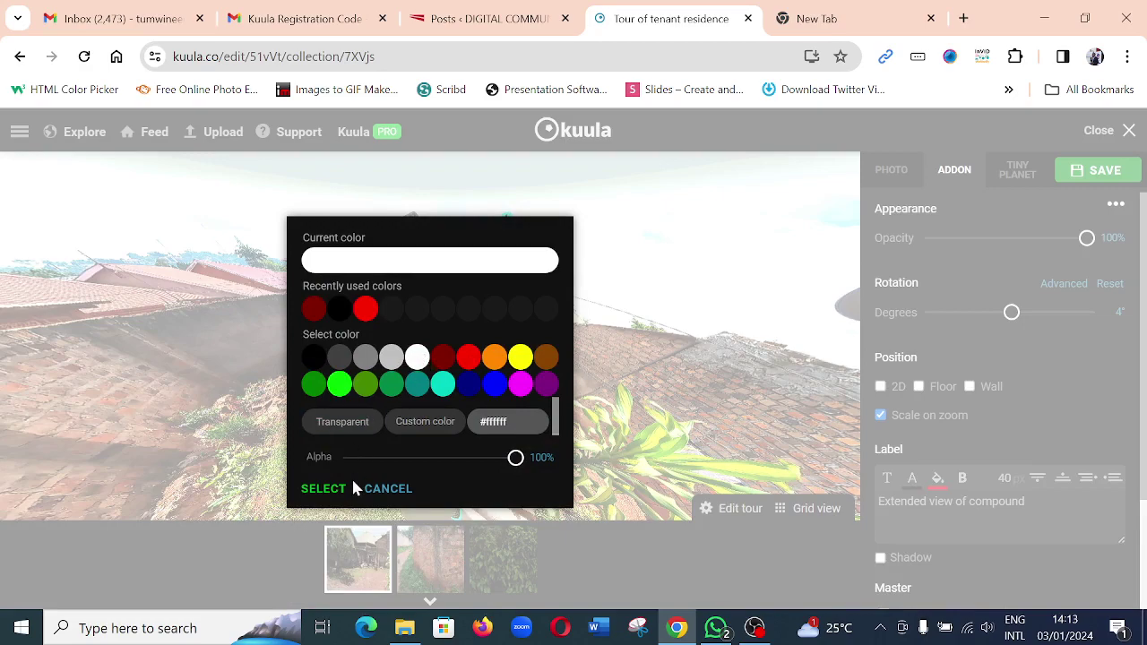
pyautogui.click(325, 490)
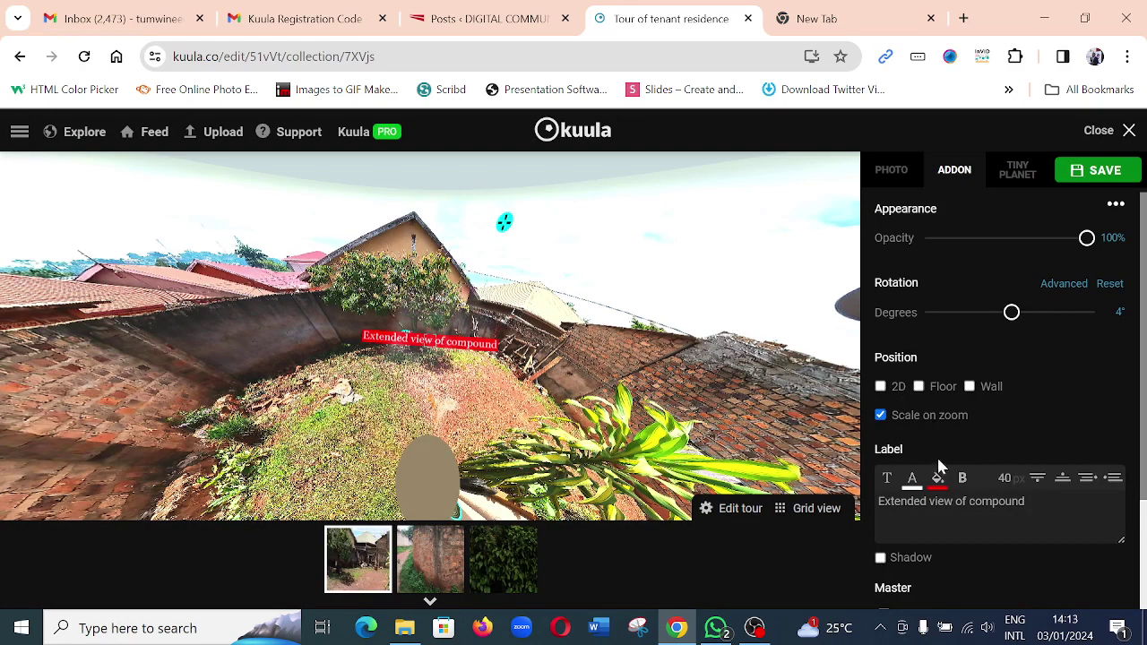
# Give the label a yellow background, bold style and 80 px font size
pyautogui.click(938, 481)
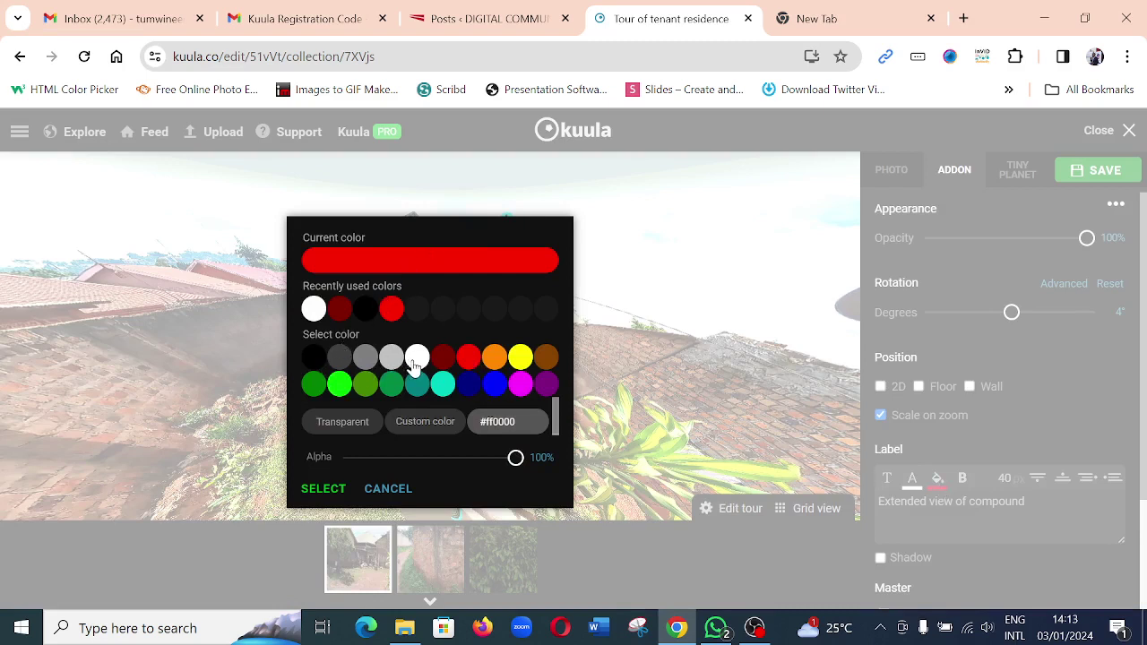
pyautogui.click(520, 359)
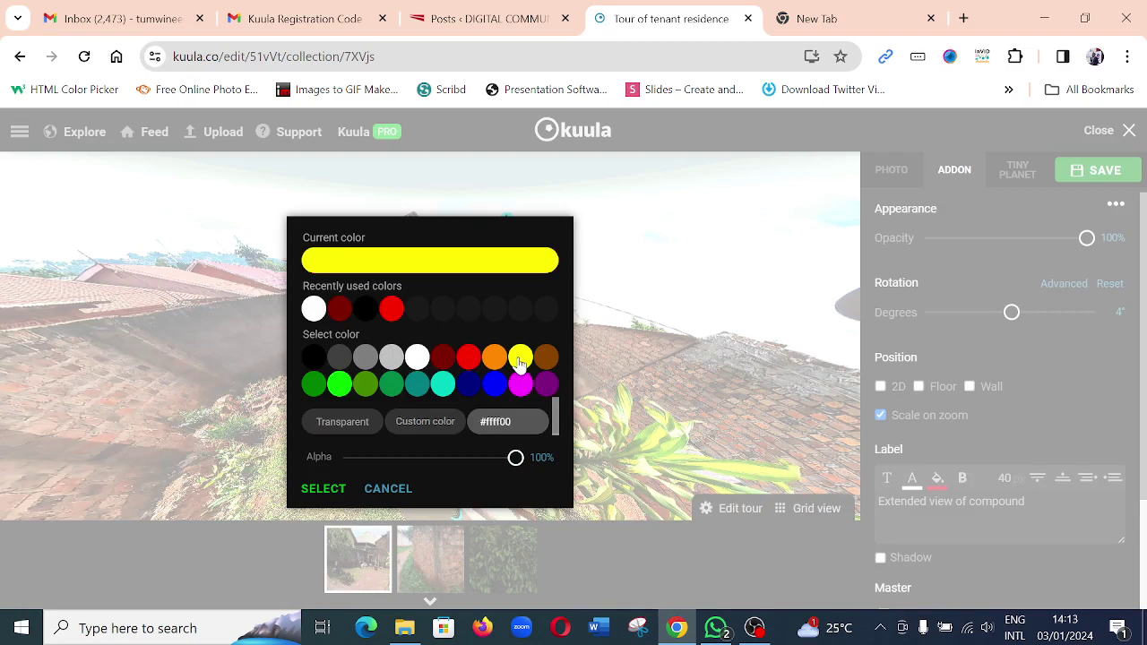
pyautogui.click(324, 489)
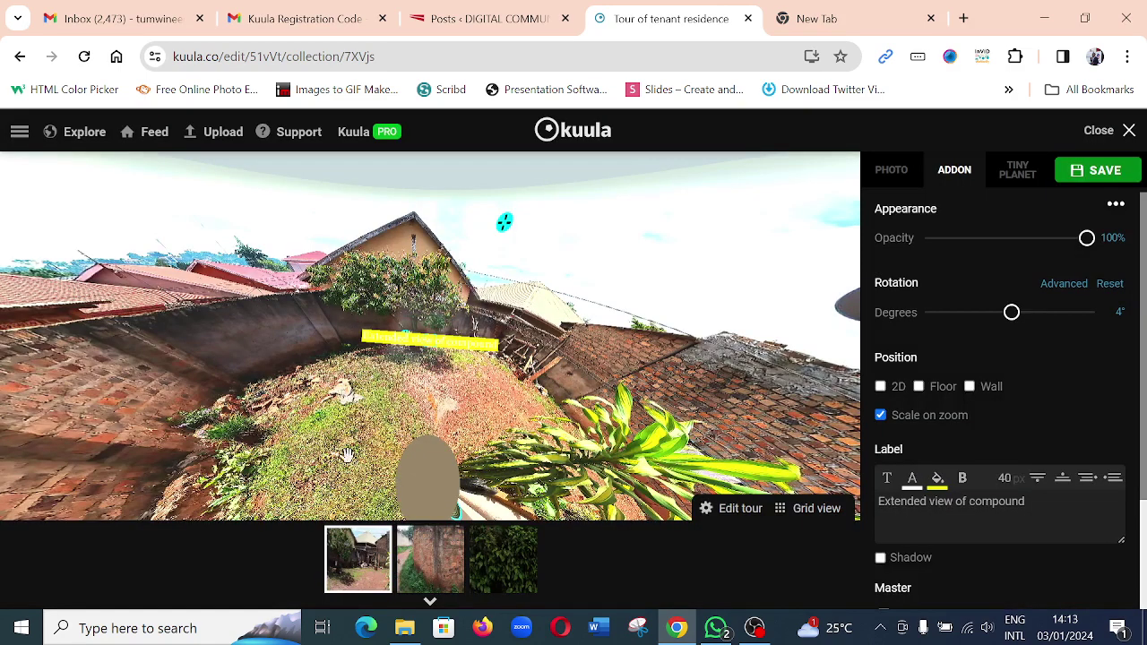
pyautogui.click(966, 480)
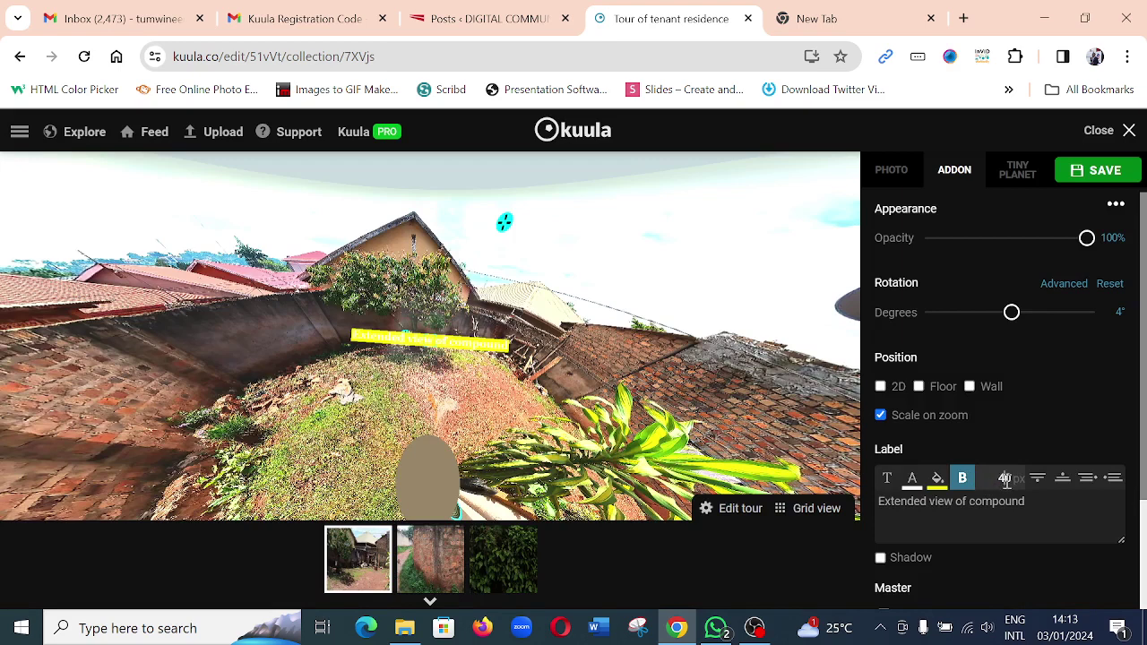
pyautogui.press('BackSpace')
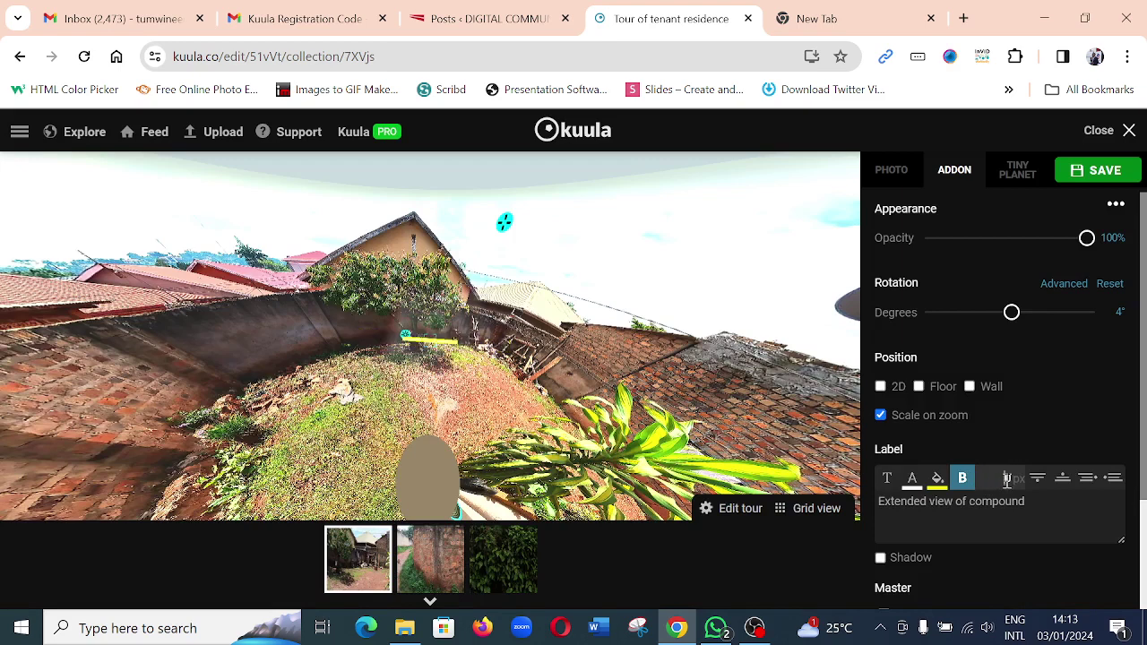
pyautogui.write('8')
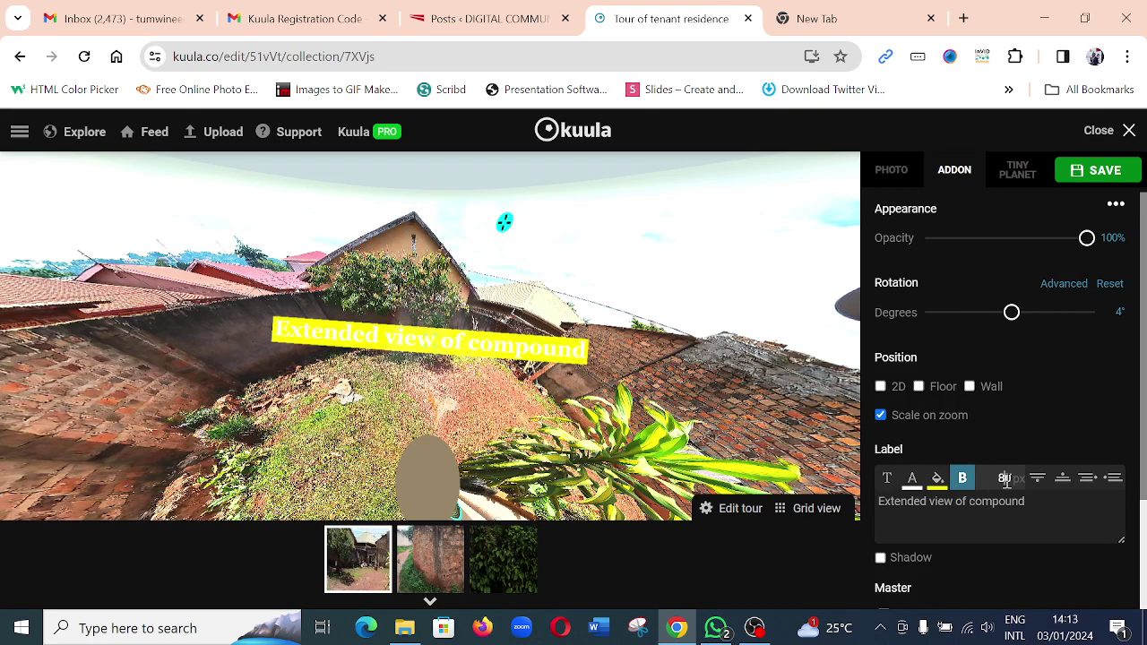
pyautogui.write('0')
pyautogui.scroll(-2, 969, 544)
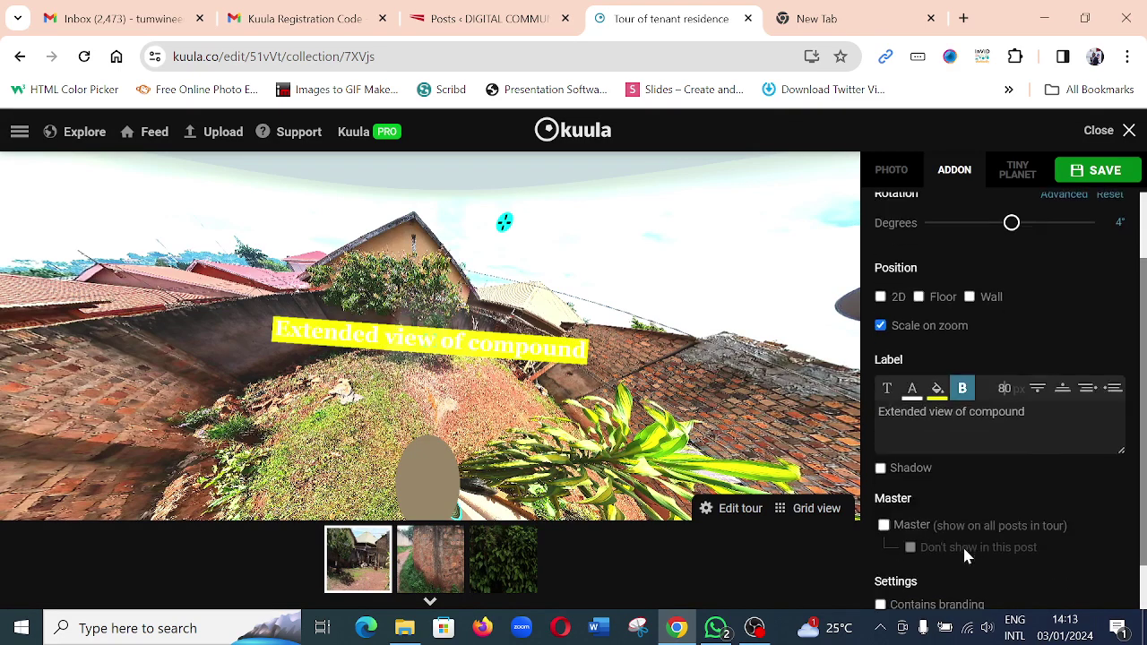
pyautogui.scroll(2, 945, 547)
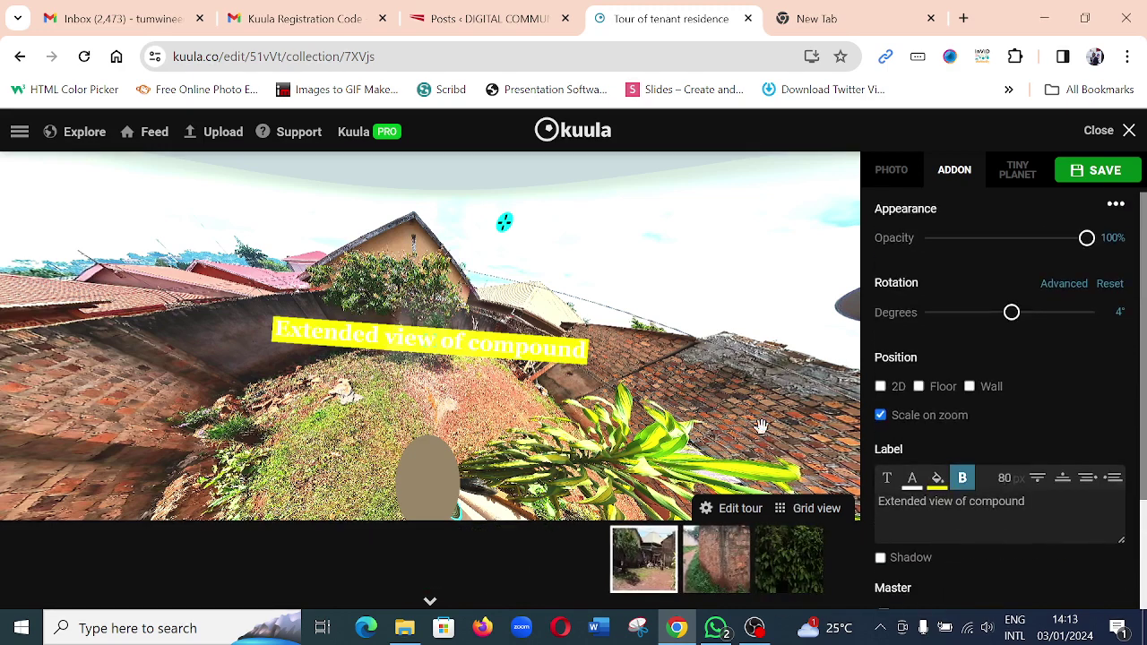
# Save the labelled Compound panorama and show its Tiny Planet settings
pyautogui.scroll(-2, 1004, 414)
pyautogui.scroll(2, 1005, 414)
pyautogui.click(1097, 170)
pyautogui.click(1020, 175)
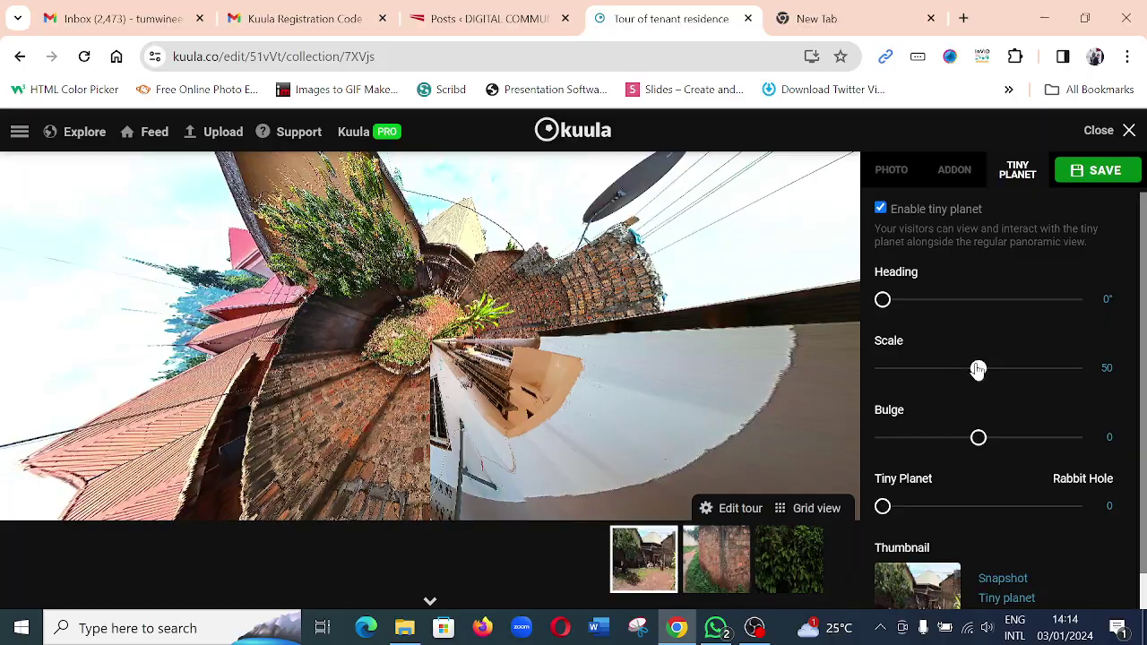
# Set tiny planet scale 64, bulge -65 and amount 3, save, and return to photo settings
pyautogui.moveTo(979, 370); pyautogui.dragTo(1006, 384)
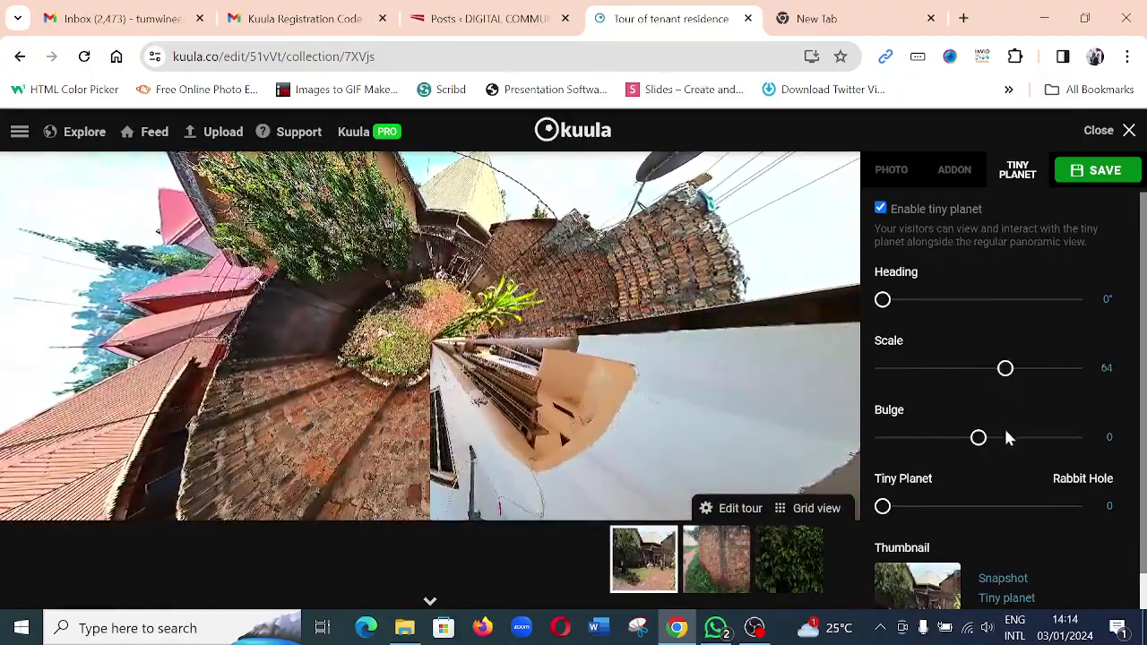
pyautogui.moveTo(979, 450); pyautogui.dragTo(917, 446)
pyautogui.moveTo(884, 508)
pyautogui.mouseDown()
pyautogui.moveTo(918, 517)
pyautogui.moveTo(888, 507)
pyautogui.mouseUp()
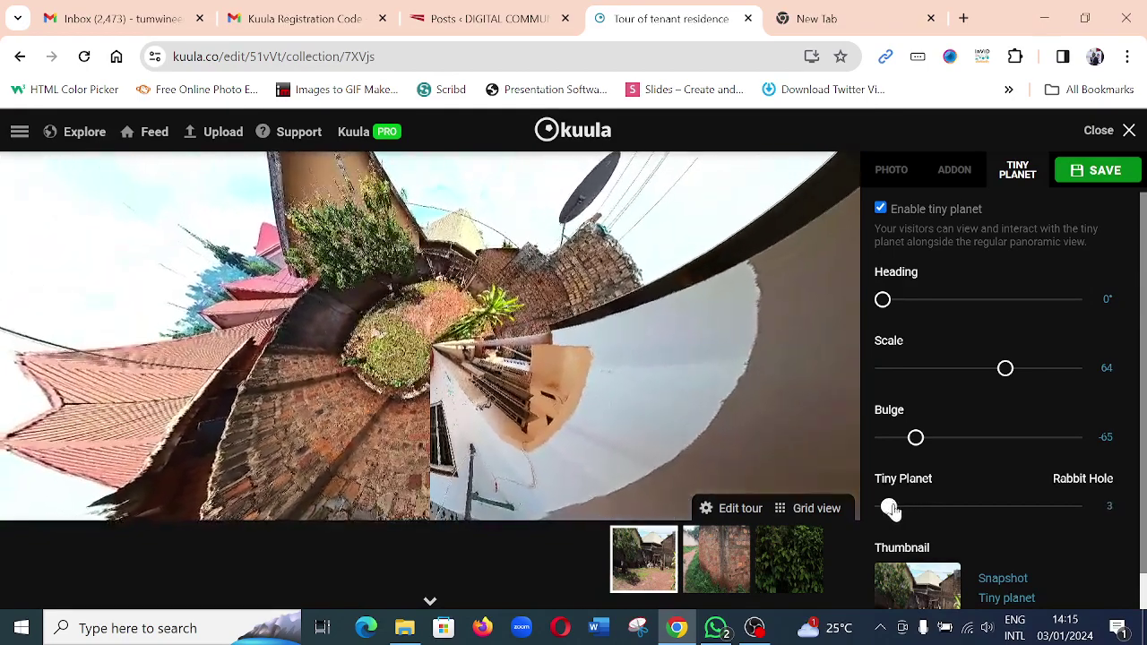
pyautogui.click(1105, 179)
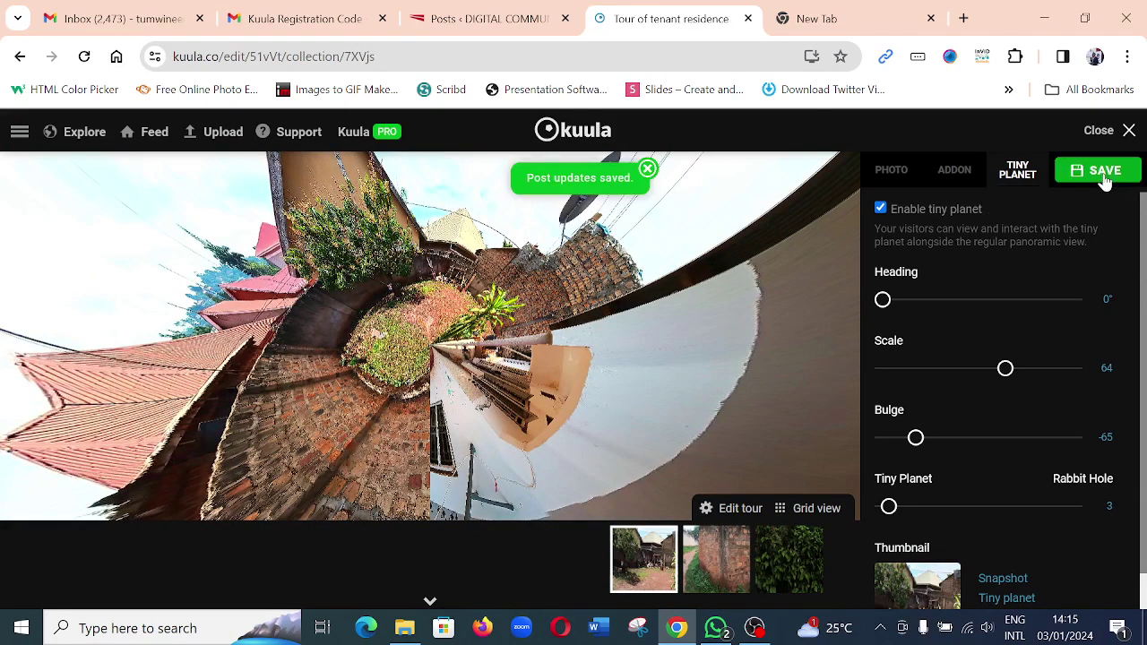
pyautogui.click(891, 171)
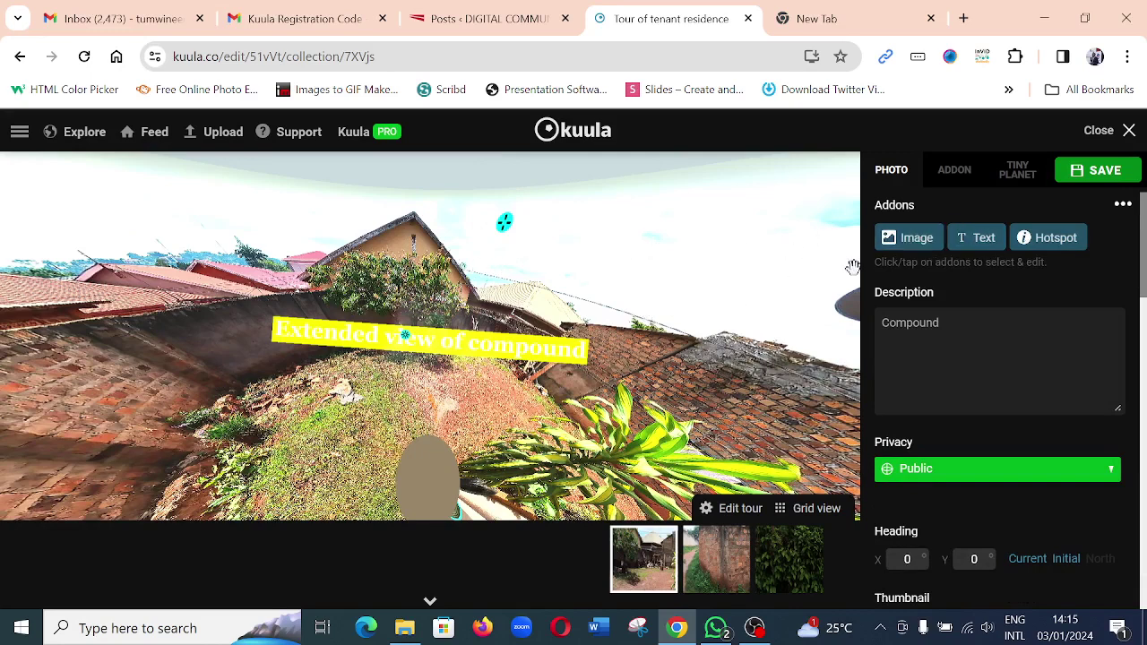
# Add a hotspot to the Compound panorama and bring up its icon chooser
pyautogui.click(1051, 240)
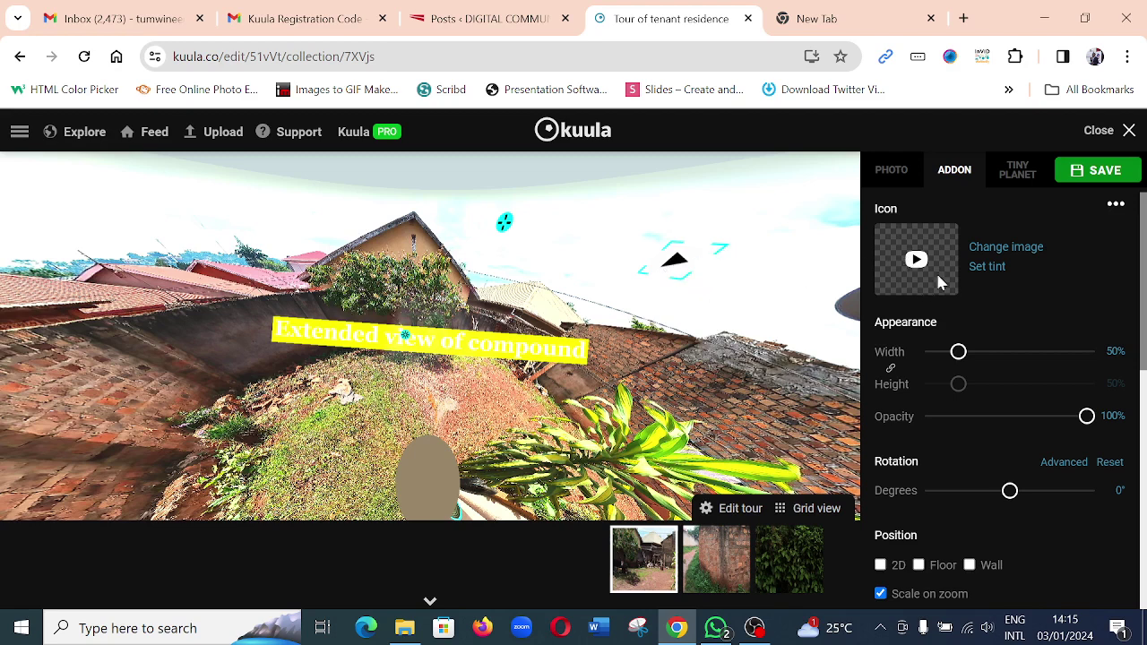
pyautogui.click(1020, 251)
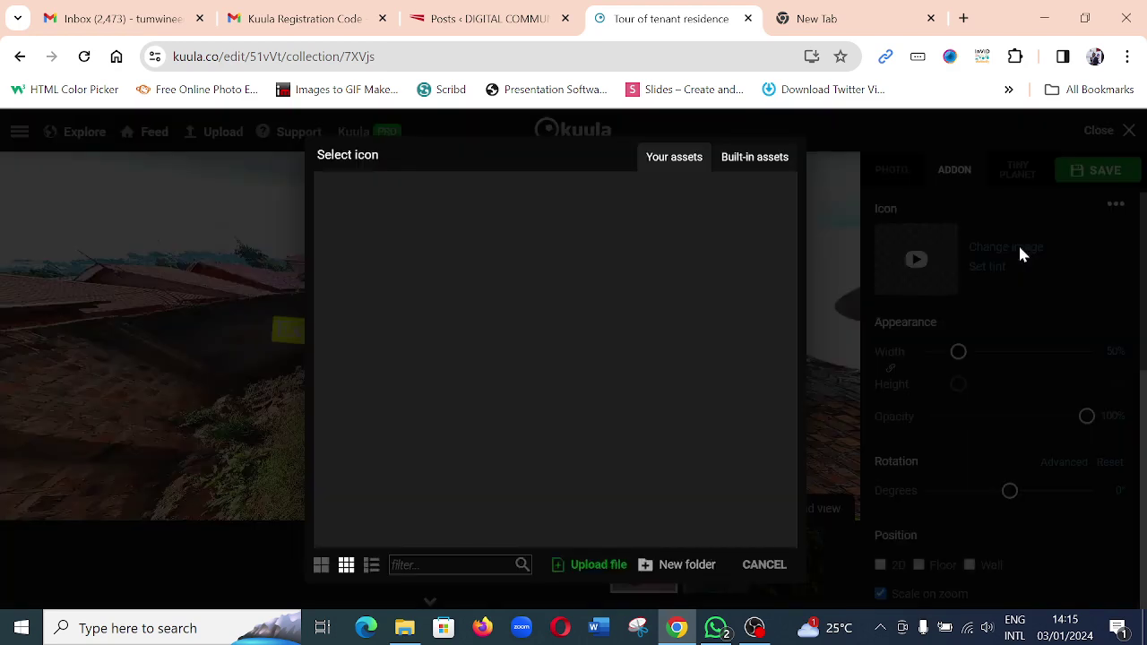
# Use the built-in white speech-bubble icon at 91% width, 100% opacity and 0° rotation
pyautogui.click(754, 158)
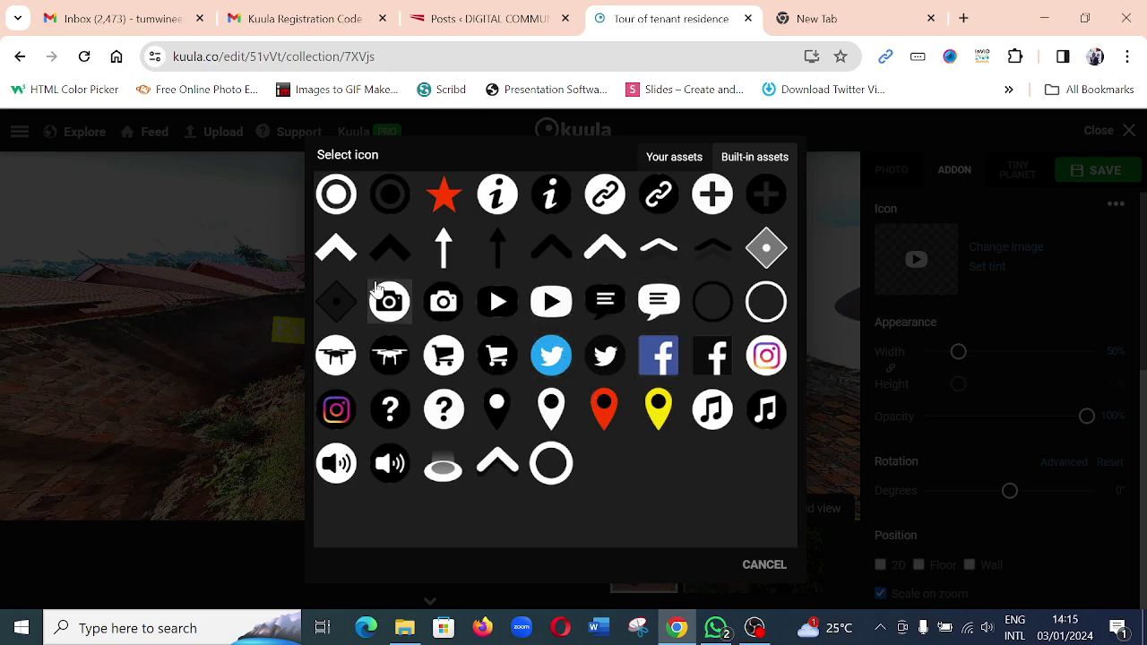
pyautogui.click(652, 301)
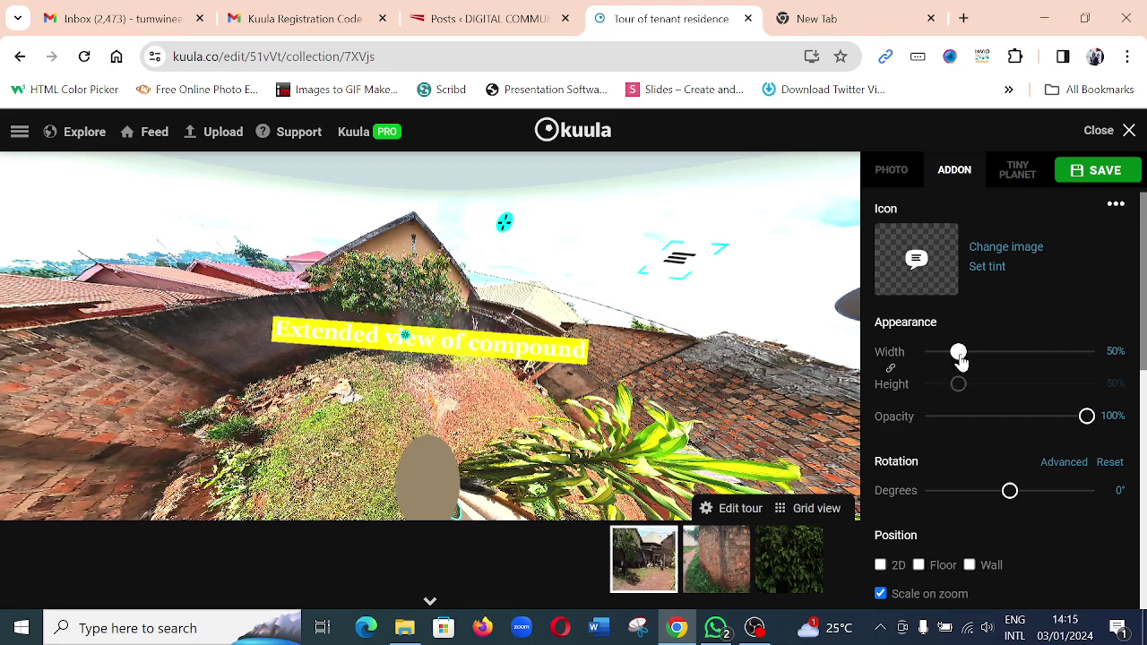
pyautogui.moveTo(960, 357)
pyautogui.mouseDown()
pyautogui.moveTo(993, 355)
pyautogui.moveTo(982, 355)
pyautogui.mouseUp()
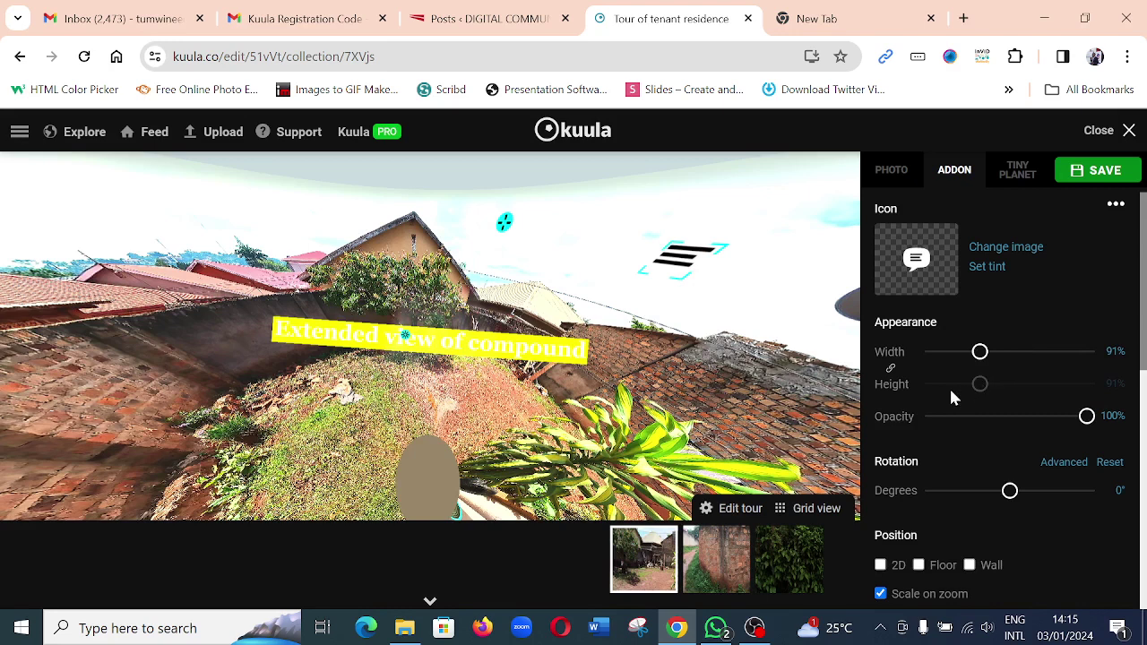
pyautogui.moveTo(1051, 426); pyautogui.dragTo(1093, 417)
pyautogui.moveTo(1010, 493)
pyautogui.mouseDown()
pyautogui.moveTo(989, 491)
pyautogui.moveTo(1010, 499)
pyautogui.mouseUp()
pyautogui.scroll(-2, 982, 492)
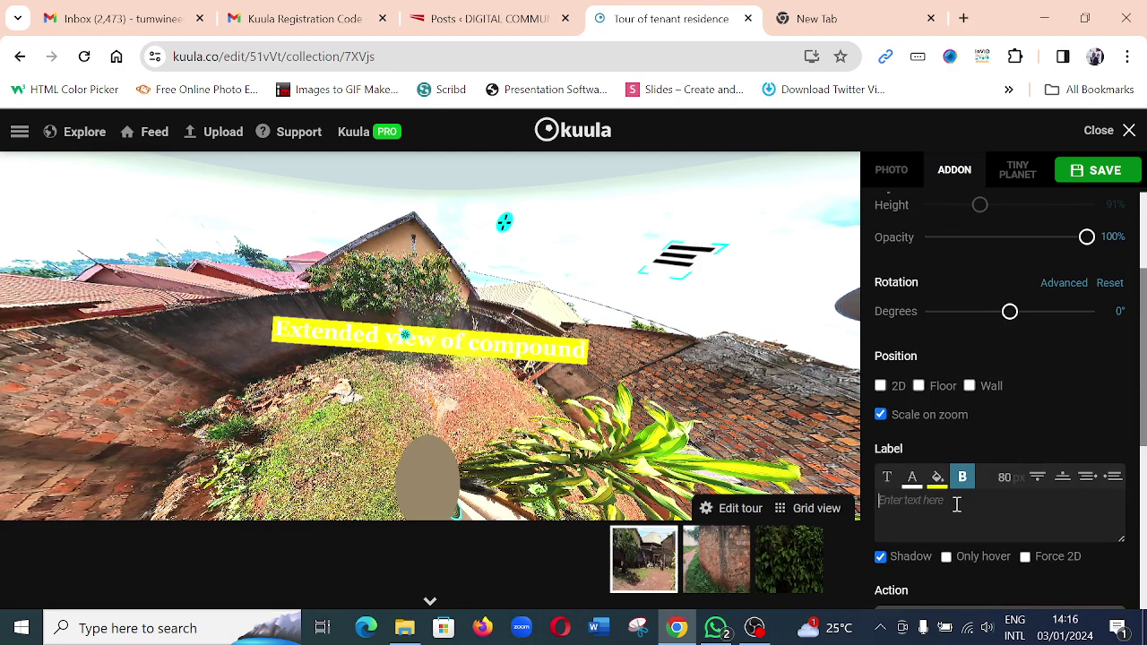
# Label the hotspot 'Skywall' and rotate the label to -27 degrees
pyautogui.write('Sk')
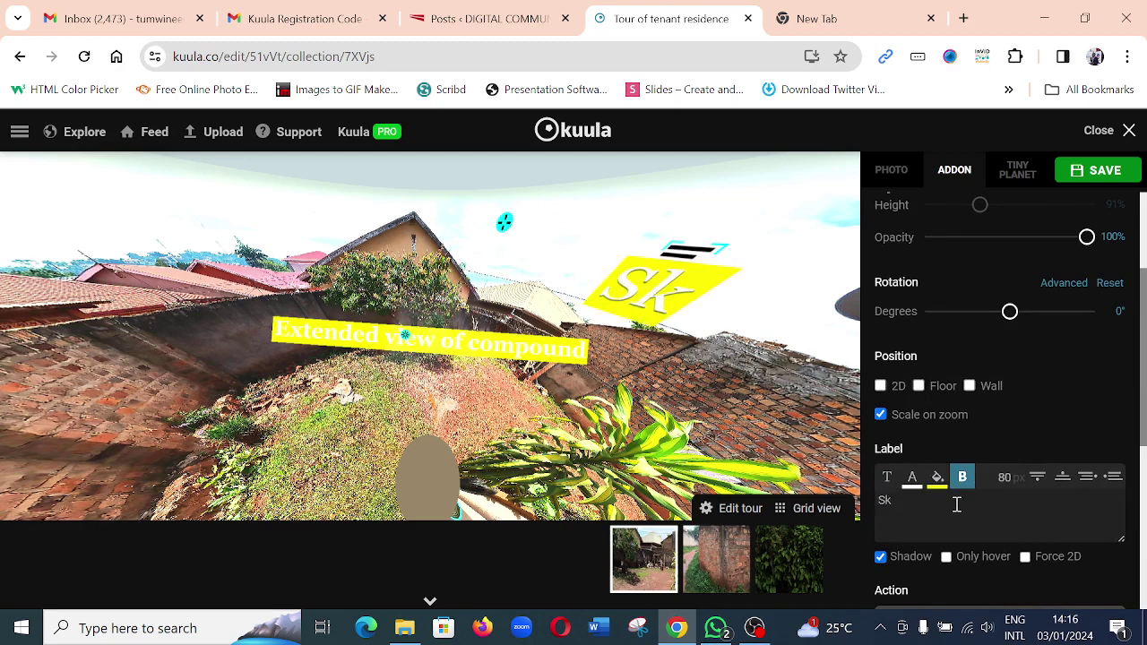
pyautogui.write('ywall')
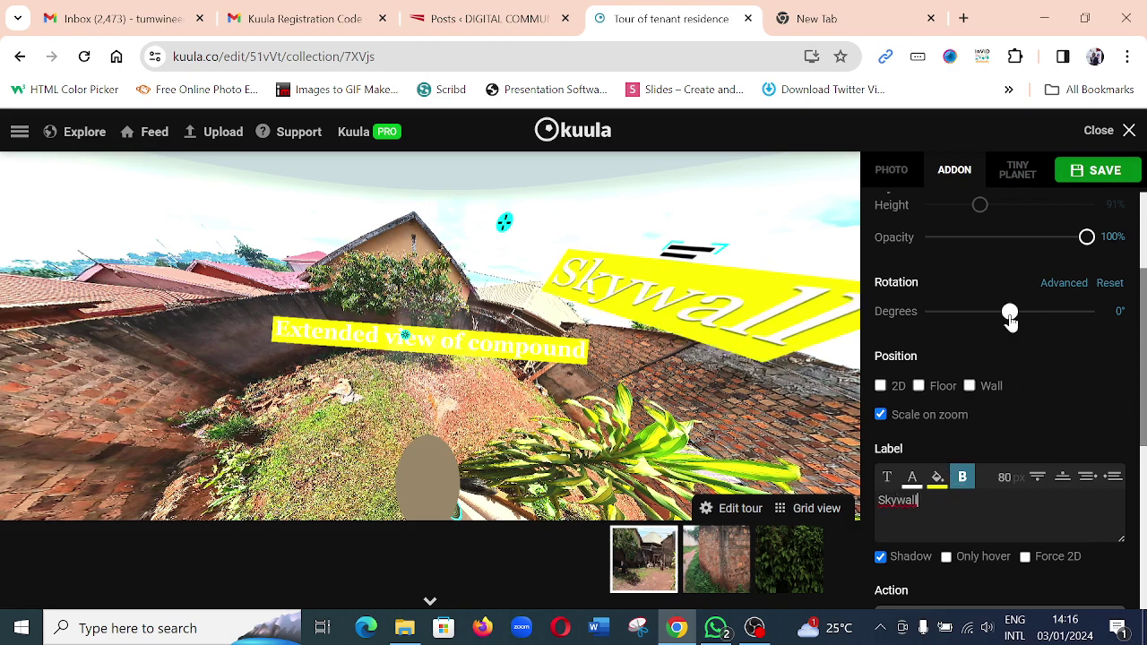
pyautogui.moveTo(1010, 319)
pyautogui.mouseDown()
pyautogui.moveTo(976, 322)
pyautogui.moveTo(1000, 326)
pyautogui.mouseUp()
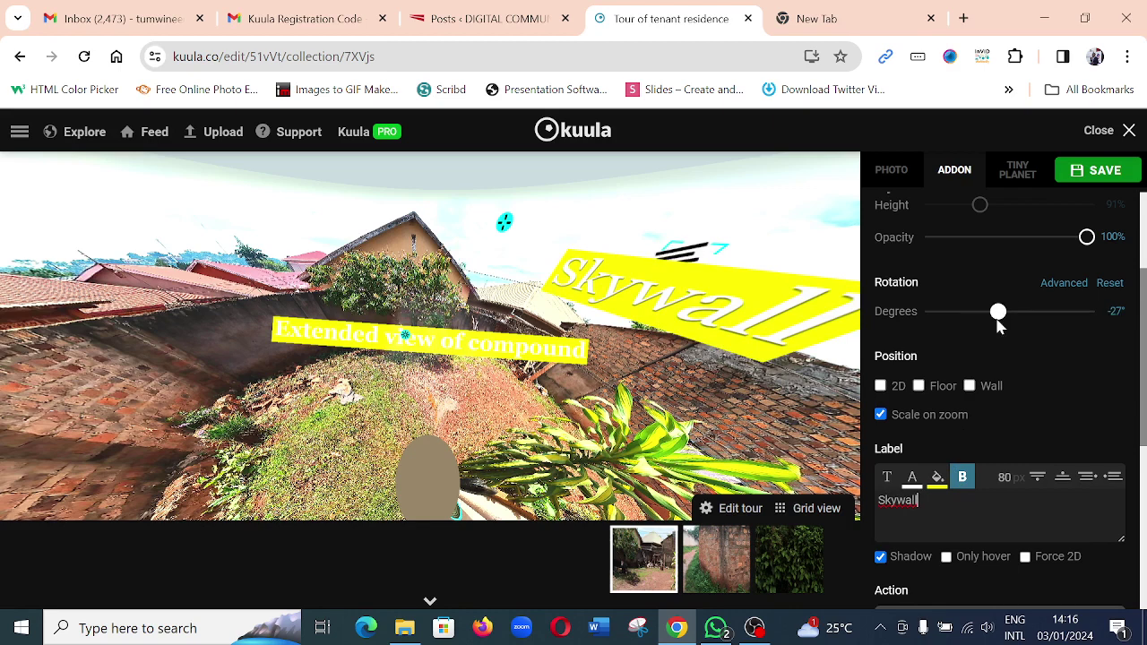
pyautogui.scroll(-2, 935, 499)
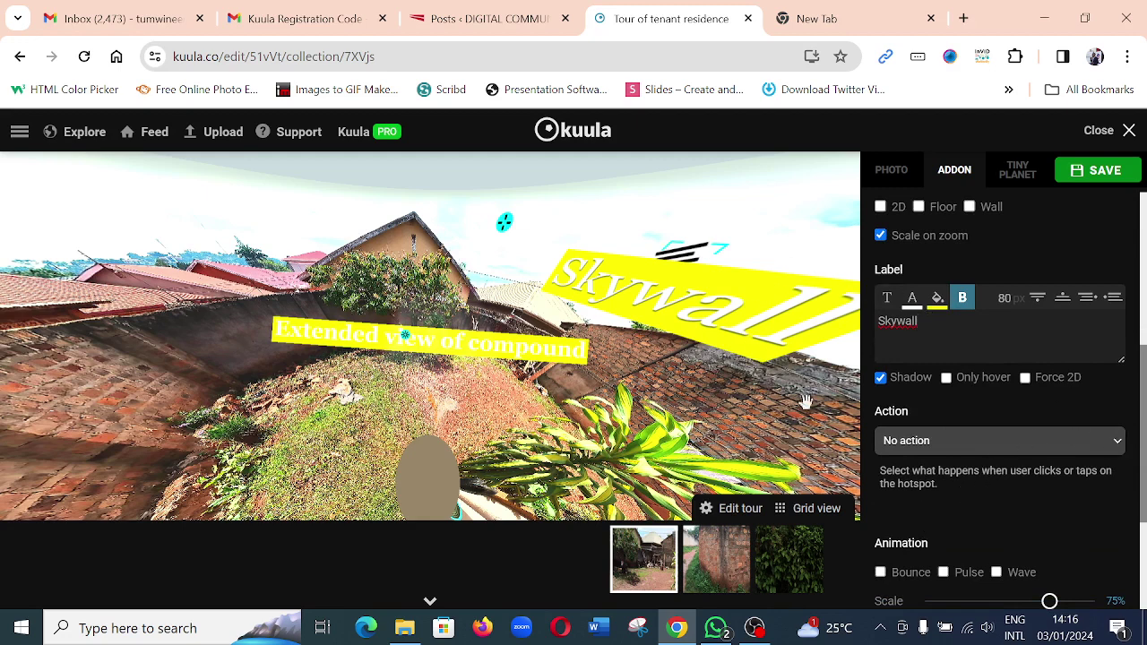
# Set the Skywall hotspot's action to Open card (video, text) and open the card editor
pyautogui.click(1118, 443)
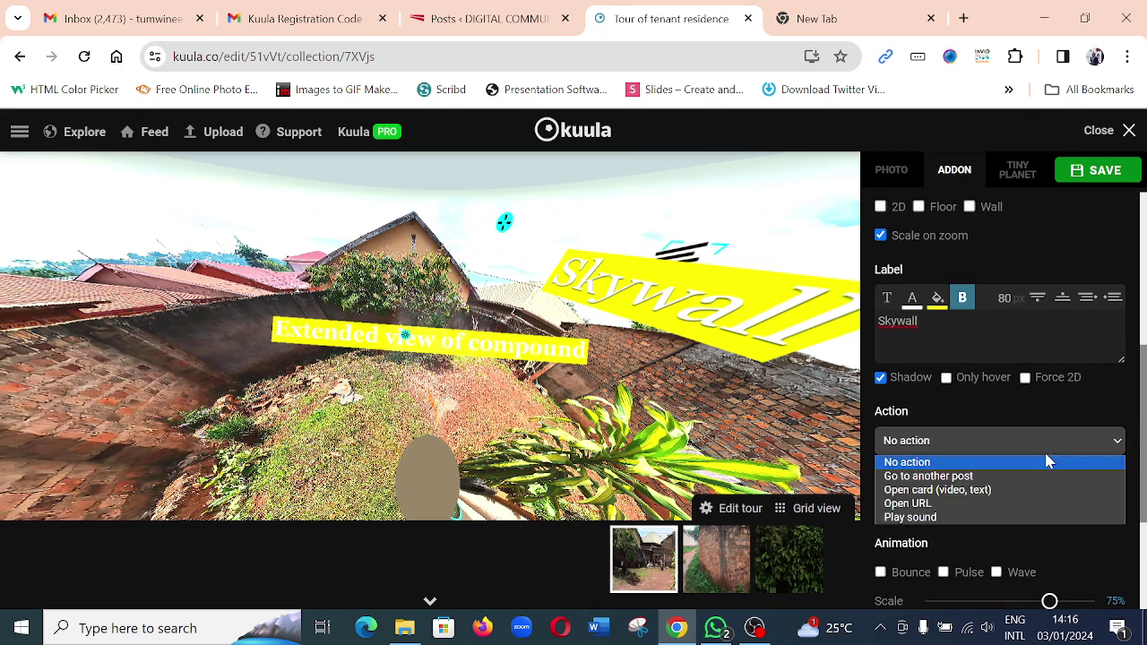
pyautogui.click(1015, 491)
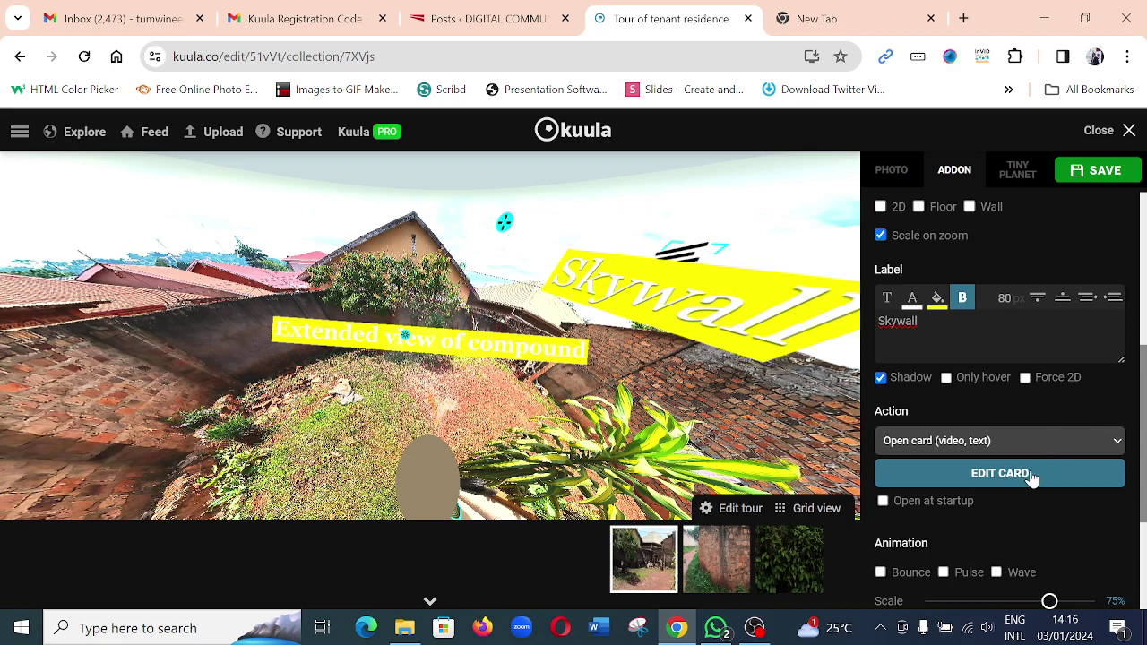
pyautogui.click(1031, 477)
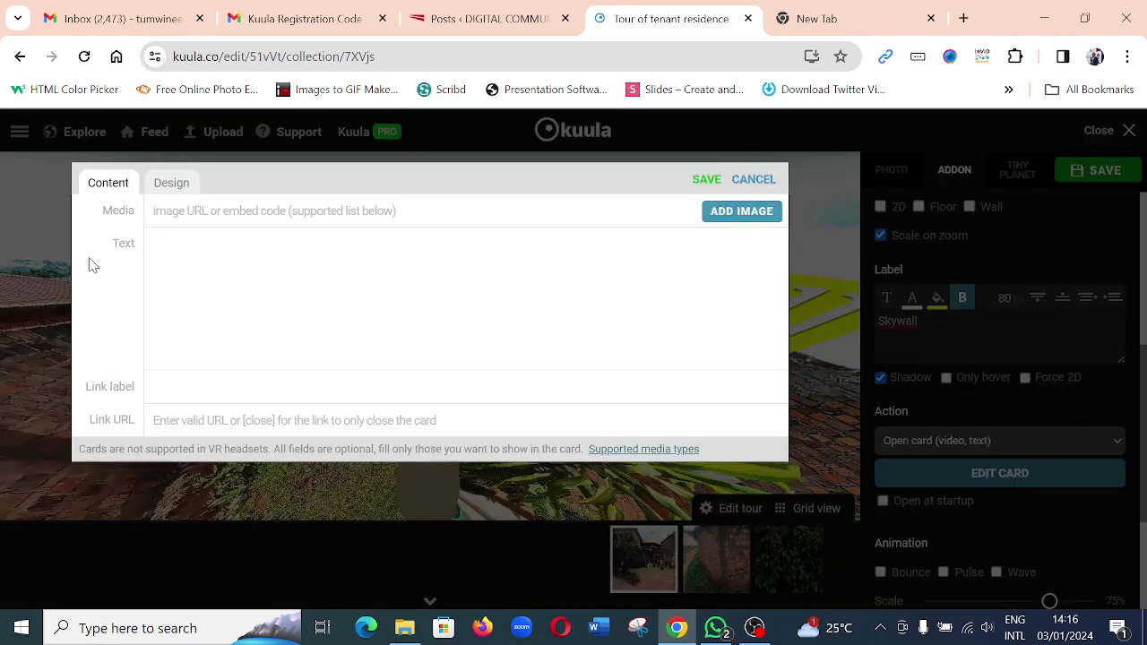
# Upload the 5G Technology picture from Pictures and set it as the card's image
pyautogui.click(749, 216)
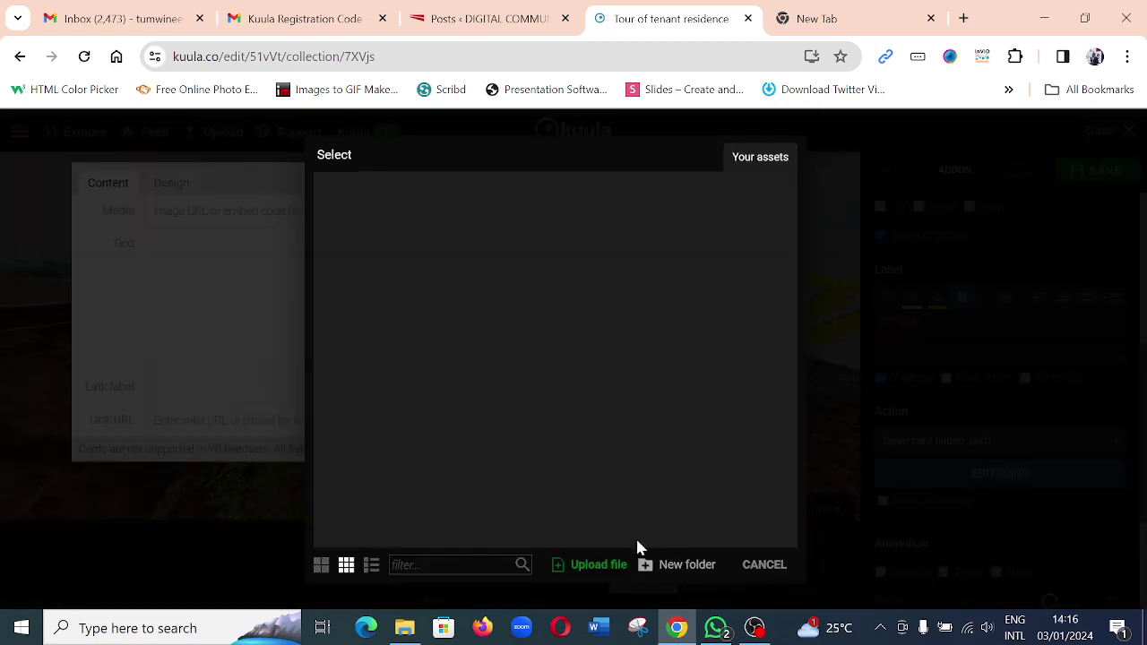
pyautogui.click(607, 567)
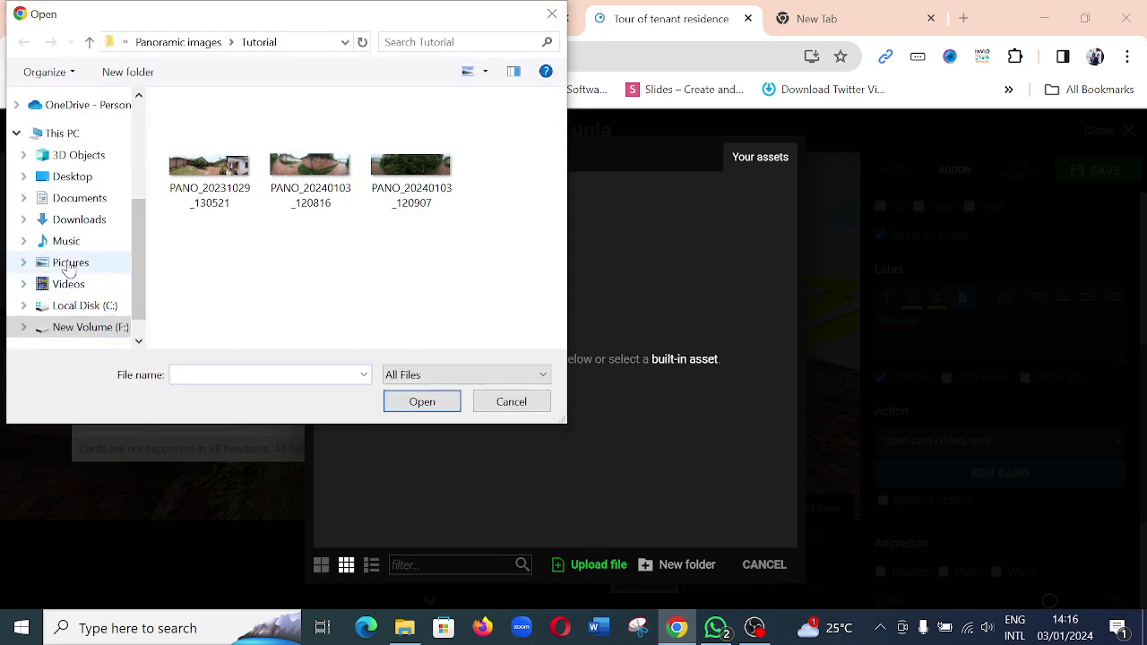
pyautogui.click(67, 265)
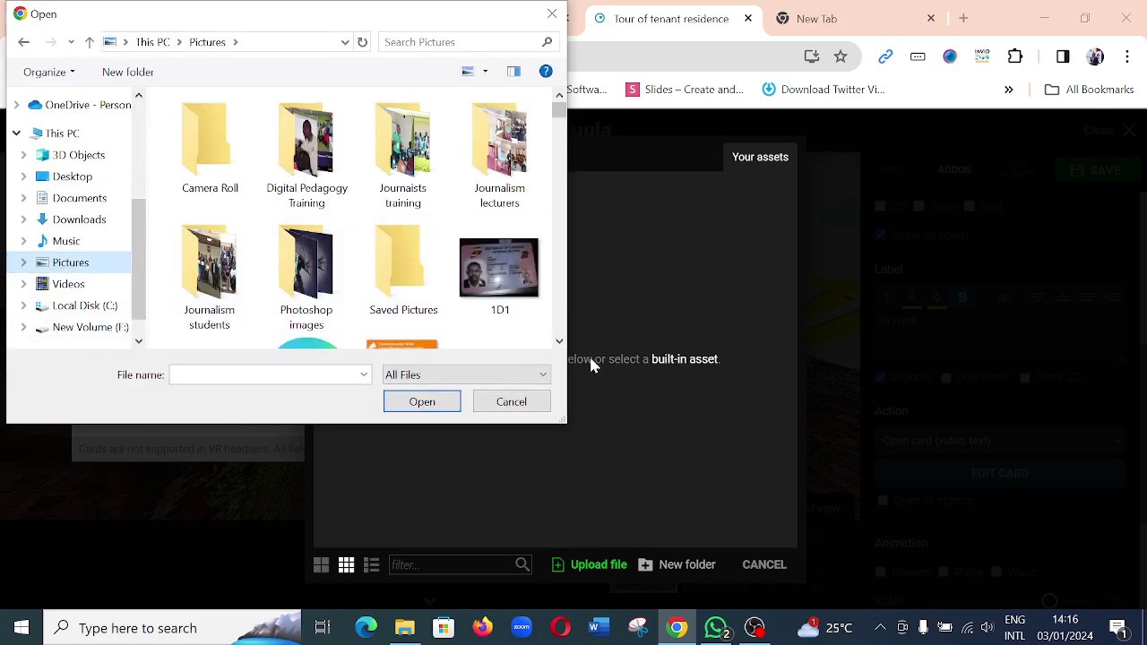
pyautogui.scroll(-3, 558, 347)
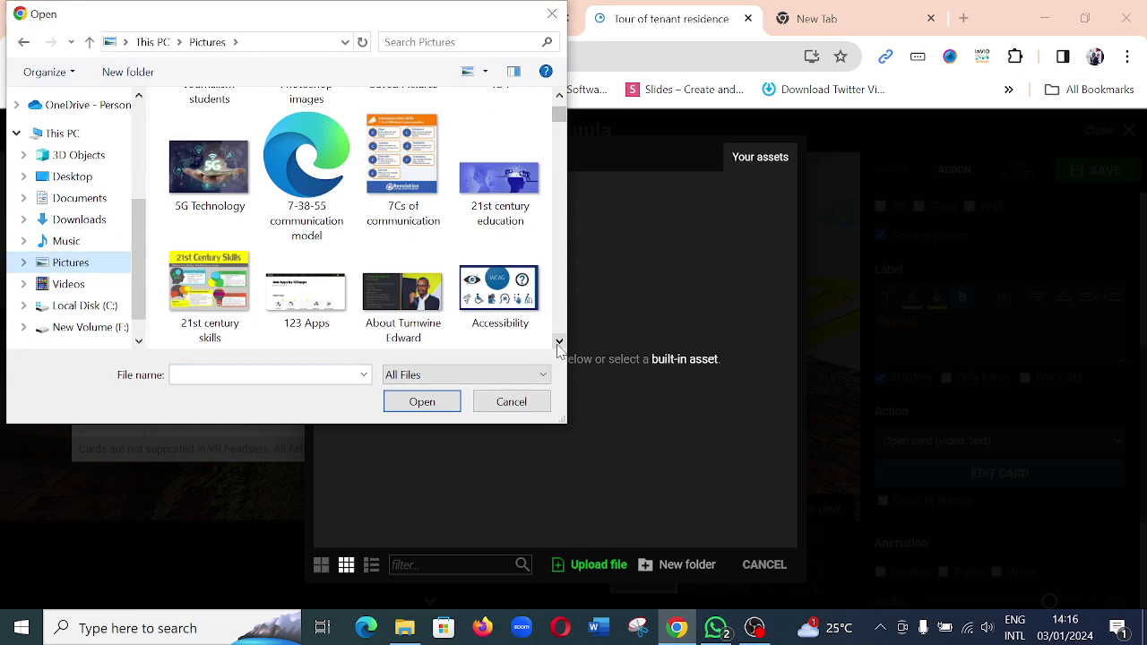
pyautogui.click(215, 179)
pyautogui.click(423, 402)
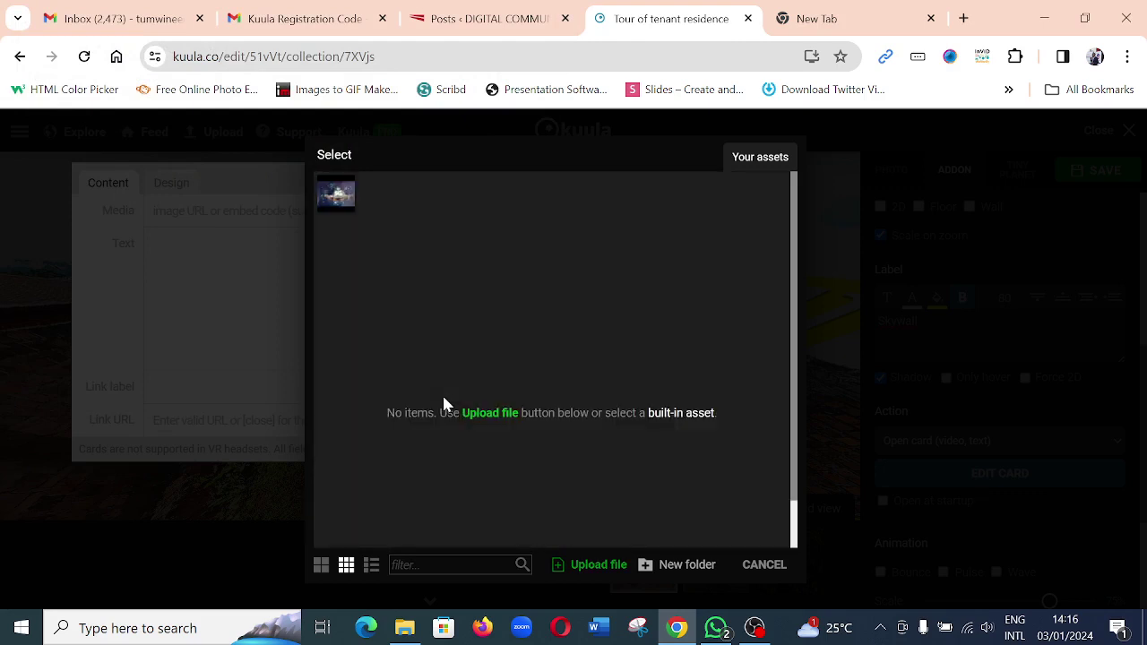
pyautogui.click(333, 193)
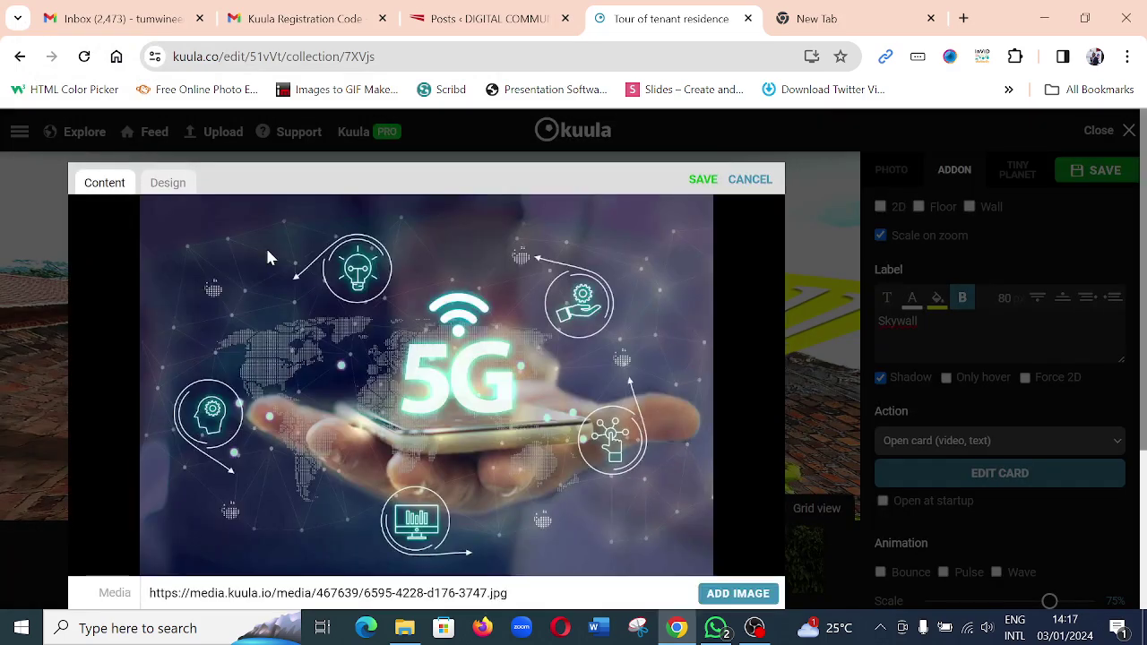
# Review the Skywall card content and save the hotspot card
pyautogui.scroll(-2, 497, 461)
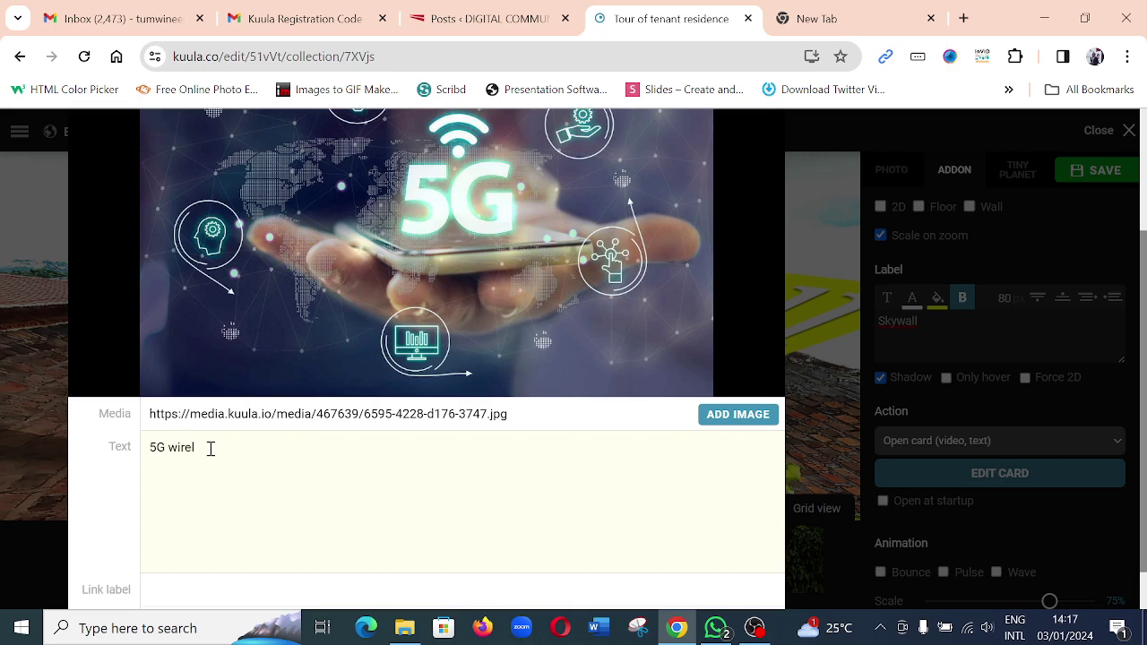
pyautogui.write('ess connection')
pyautogui.scroll(-2, 613, 493)
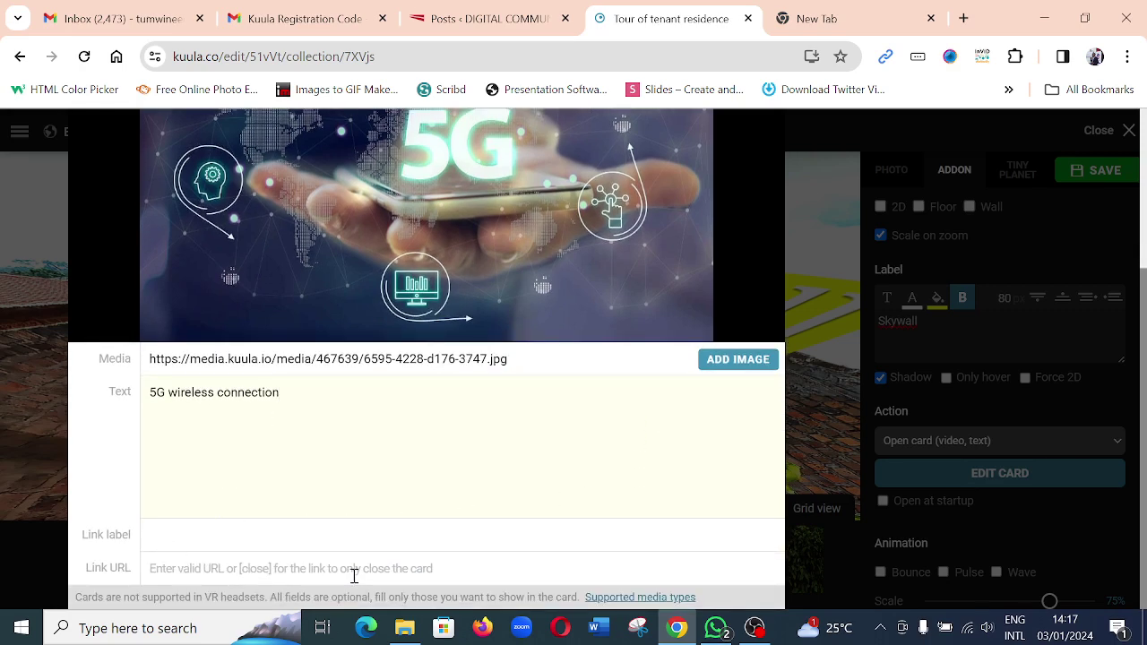
pyautogui.scroll(5, 506, 489)
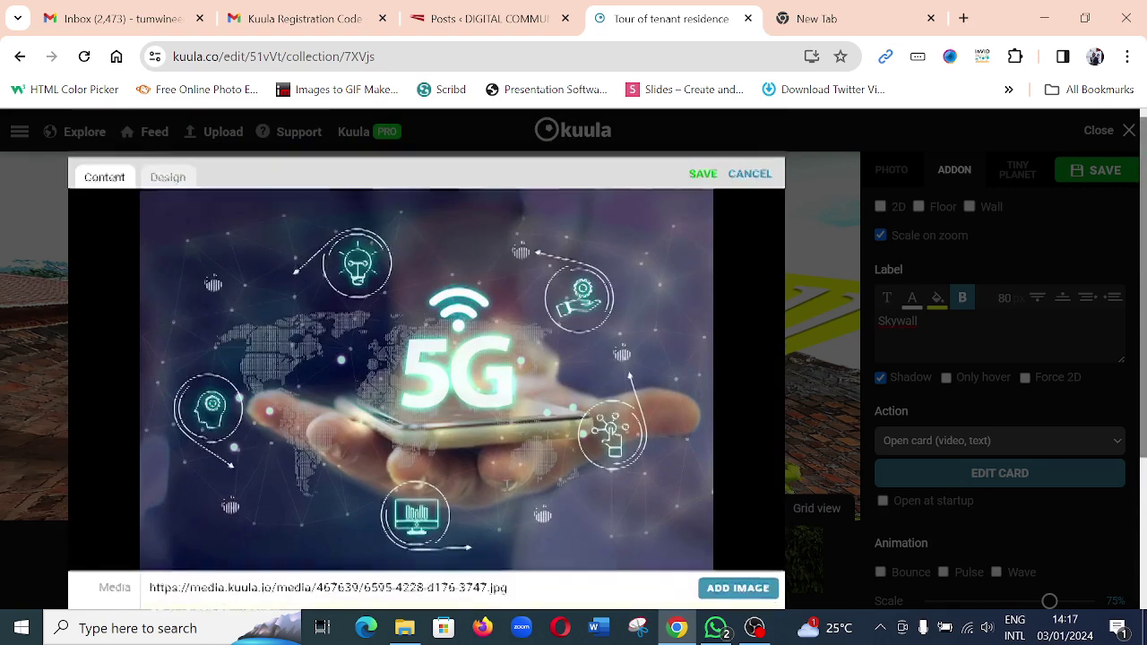
pyautogui.click(701, 182)
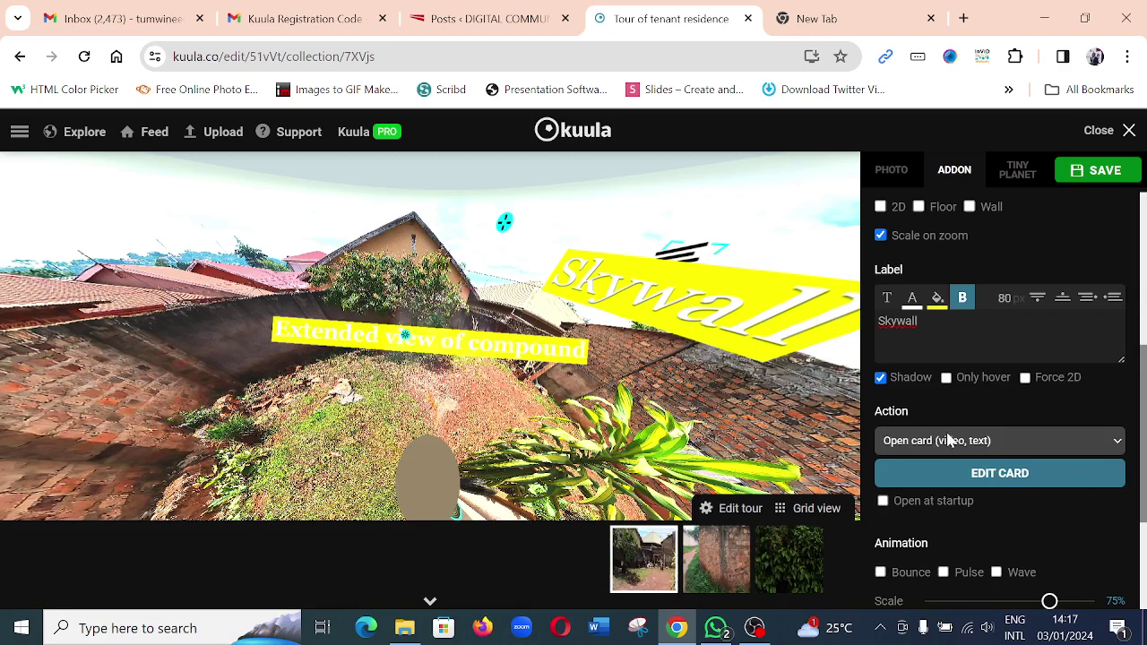
# Save the Compound post updates and return to its photo settings
pyautogui.scroll(-2, 950, 439)
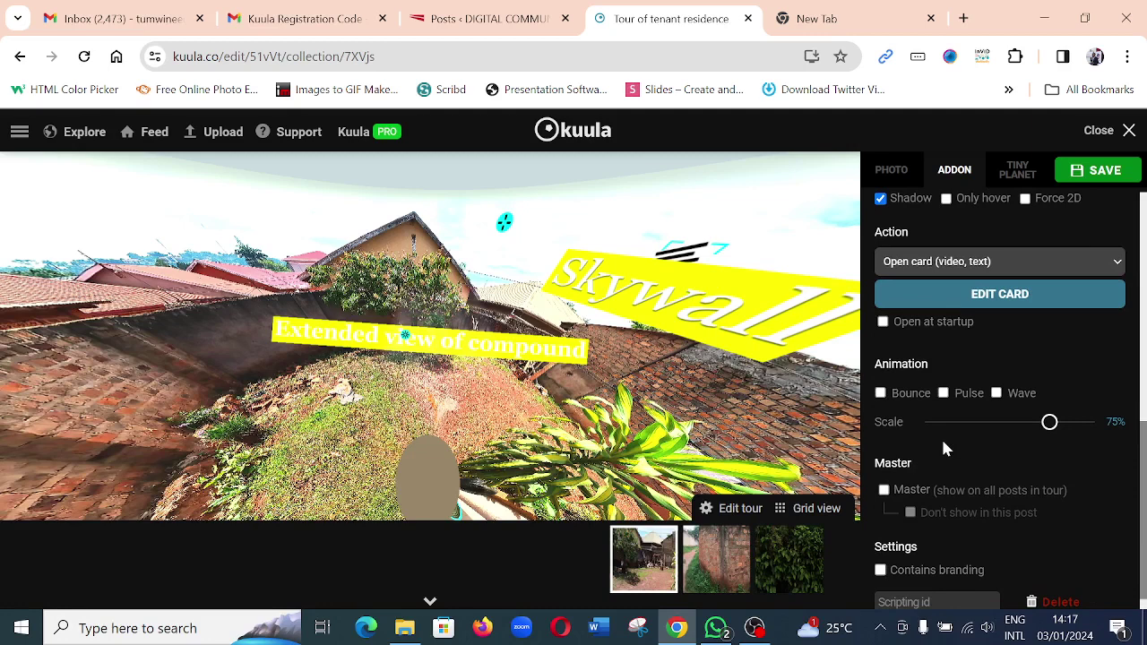
pyautogui.scroll(4, 946, 448)
pyautogui.scroll(2, 939, 448)
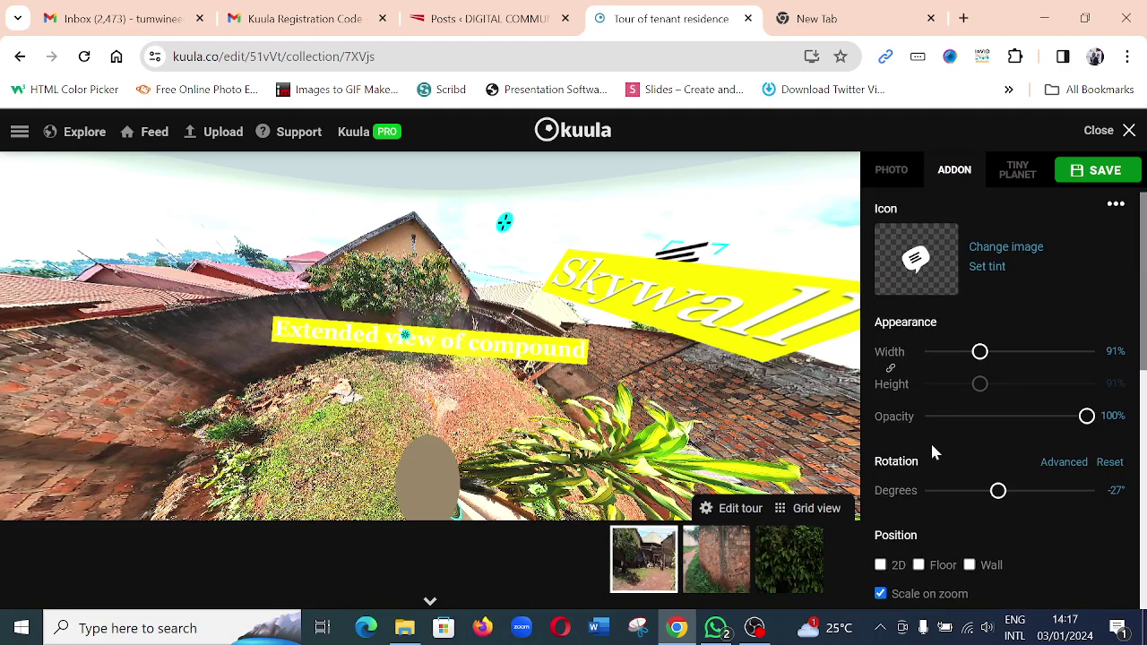
pyautogui.click(1077, 173)
pyautogui.click(1111, 169)
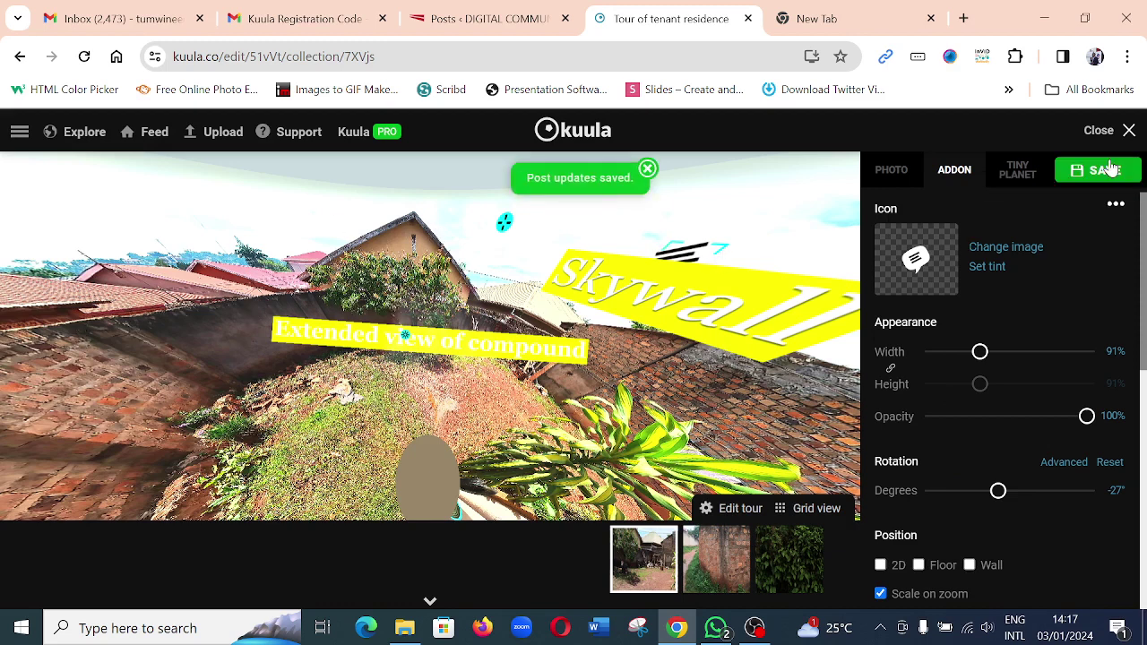
pyautogui.click(898, 171)
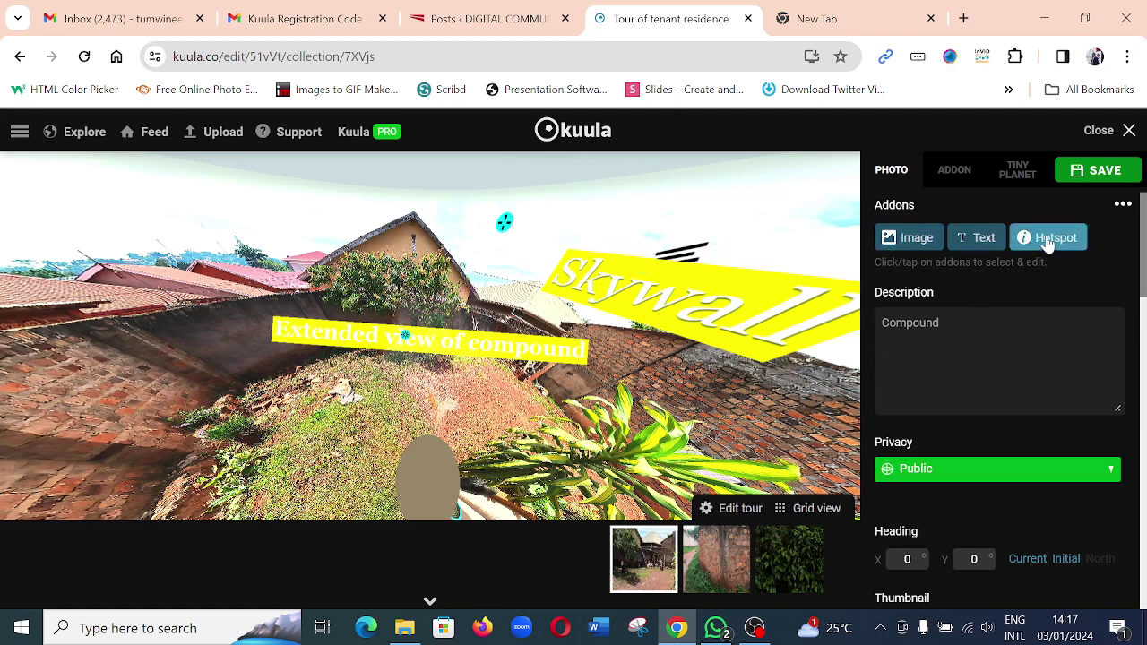
# Switch to the Outside premises panorama, then back to Compound
pyautogui.click(716, 577)
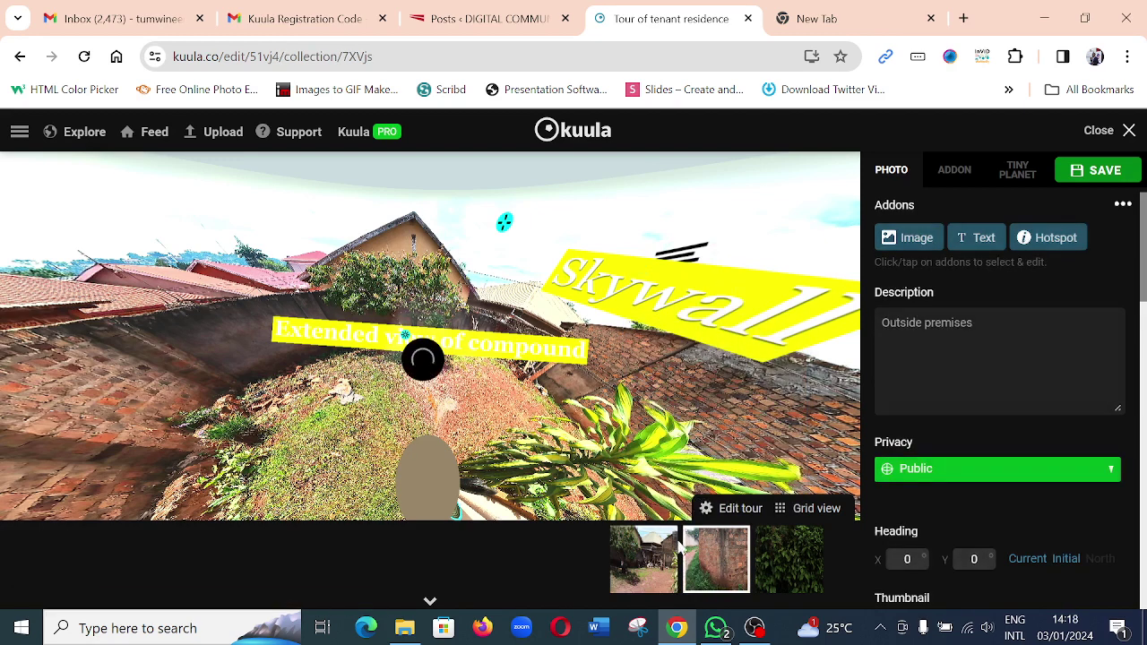
pyautogui.moveTo(662, 564)
pyautogui.moveTo(697, 574)
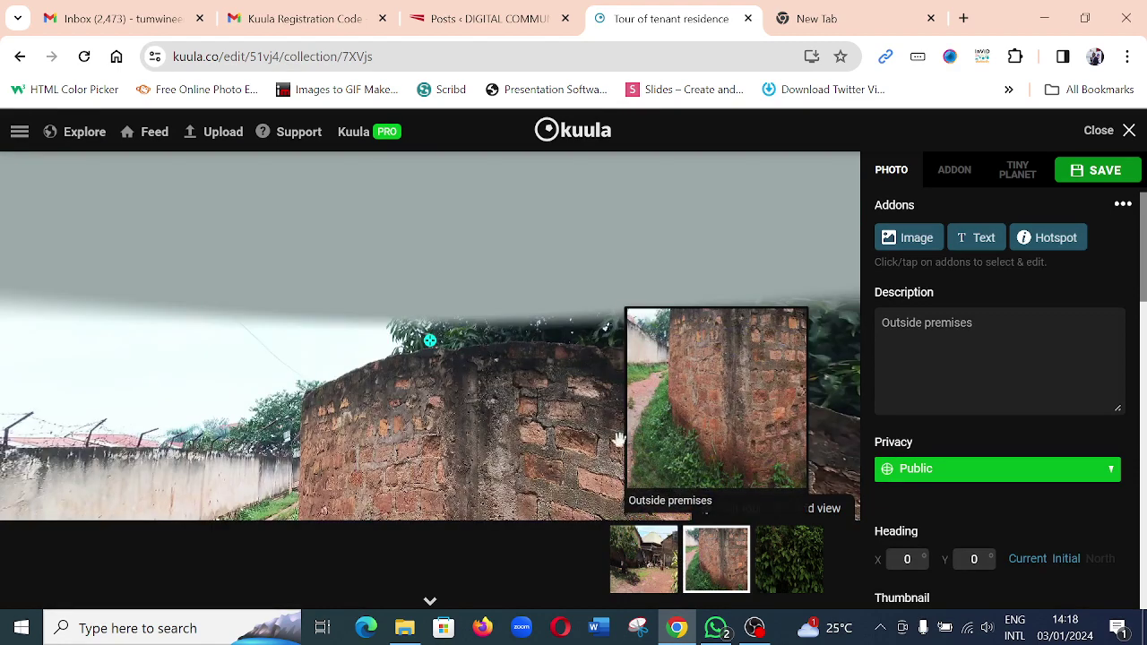
pyautogui.click(648, 582)
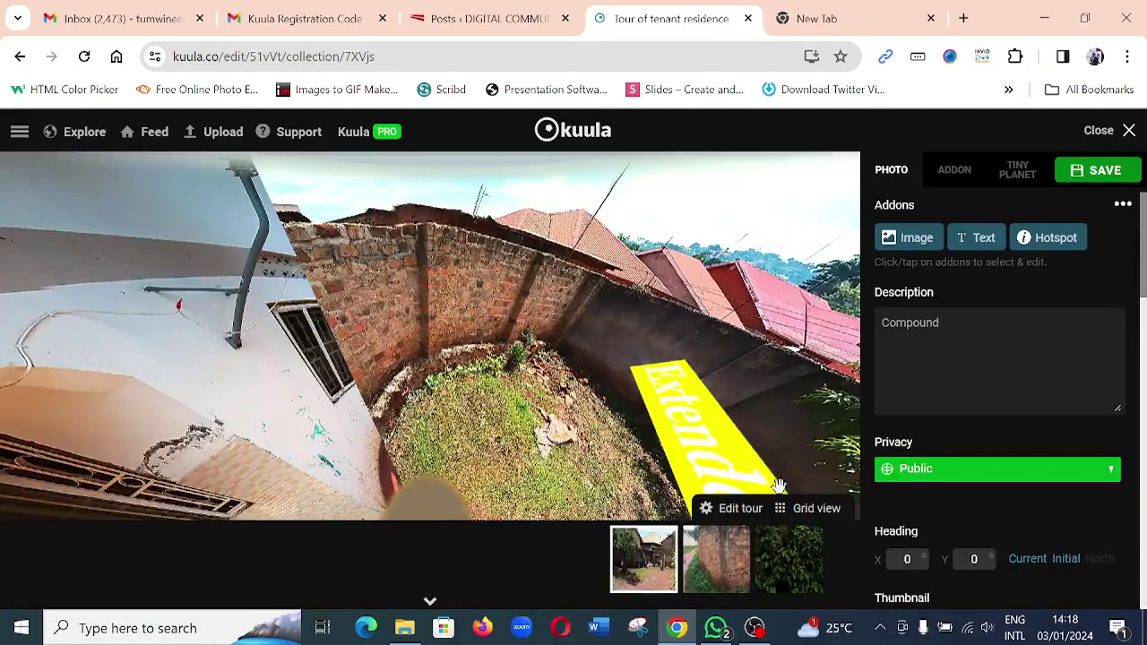
# Open the Walkway panorama via Outside premises and look down into its foliage
pyautogui.click(742, 569)
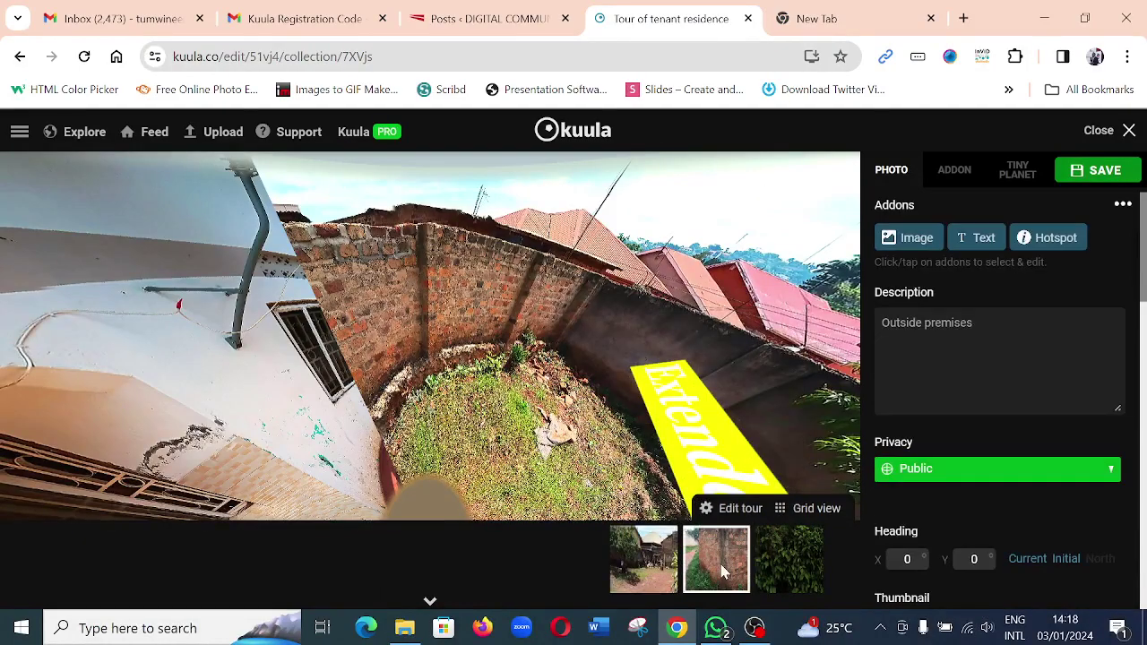
pyautogui.moveTo(781, 581)
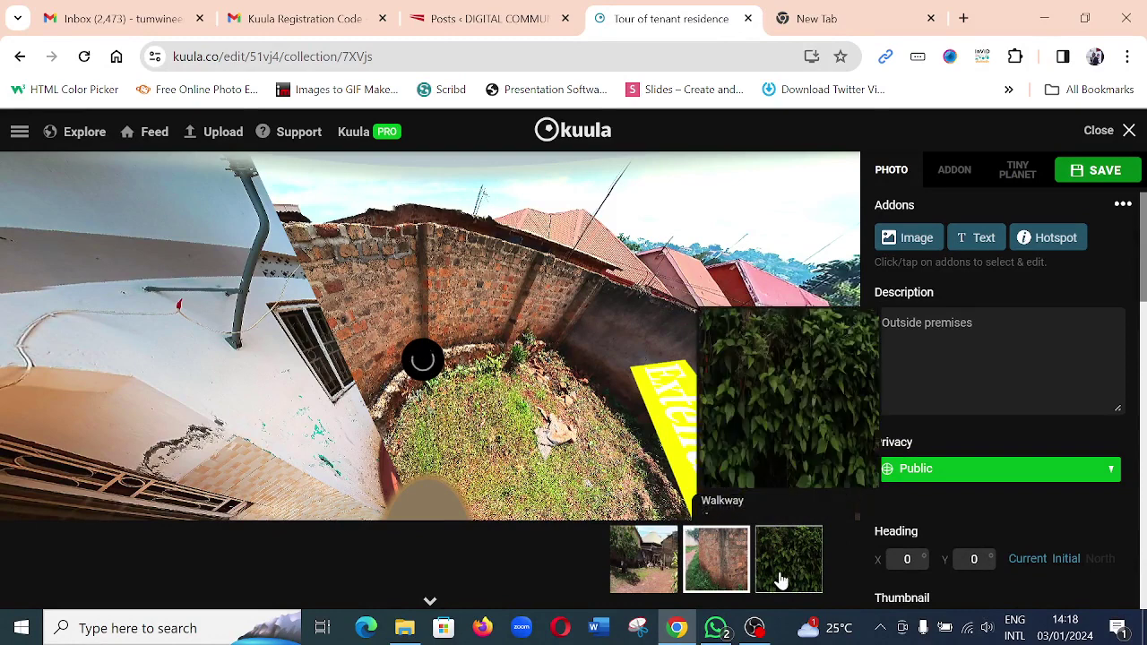
pyautogui.click(781, 581)
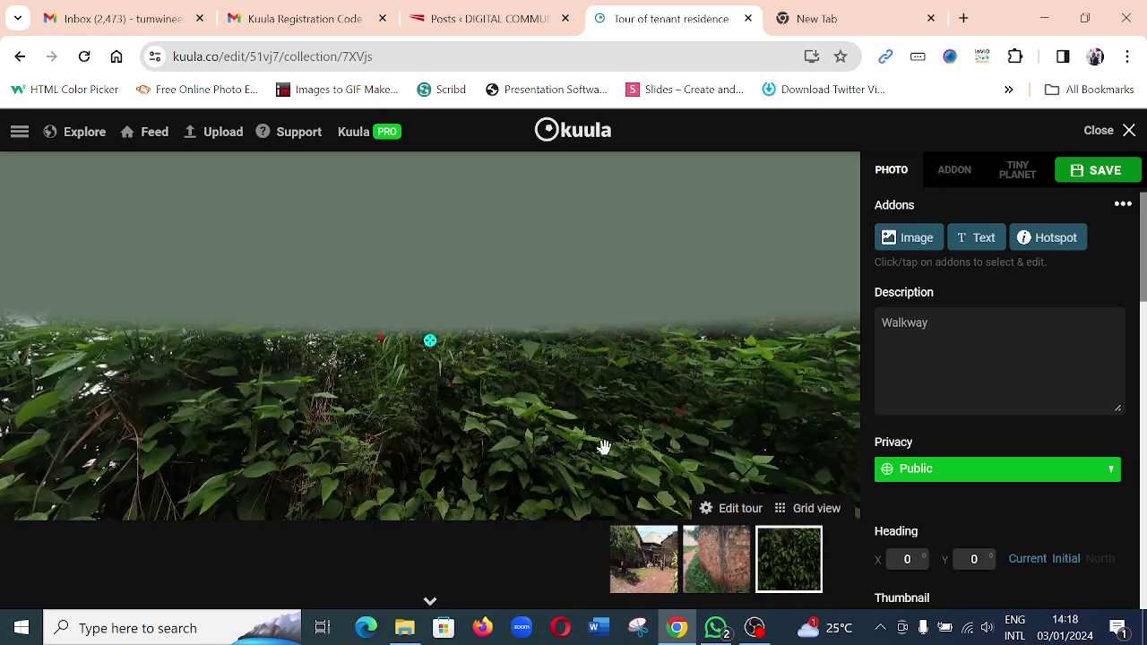
pyautogui.moveTo(604, 449); pyautogui.dragTo(269, 382)
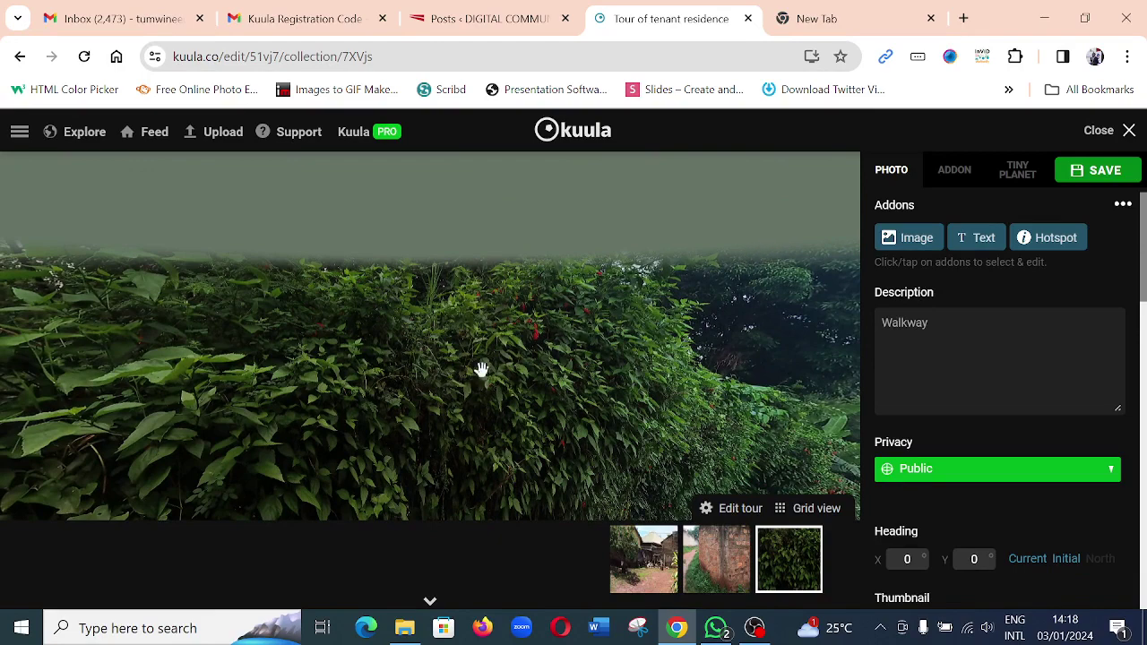
pyautogui.moveTo(482, 369); pyautogui.dragTo(710, 357)
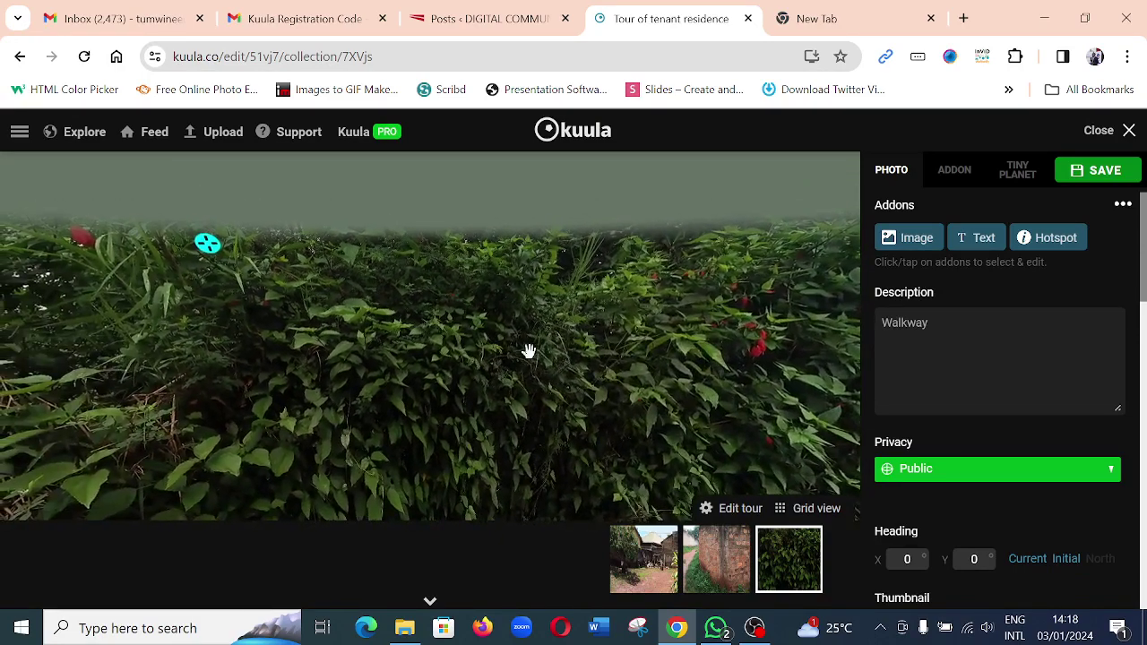
# Save the Walkway post, exit to the published view and open the Share tour dialog
pyautogui.click(1100, 173)
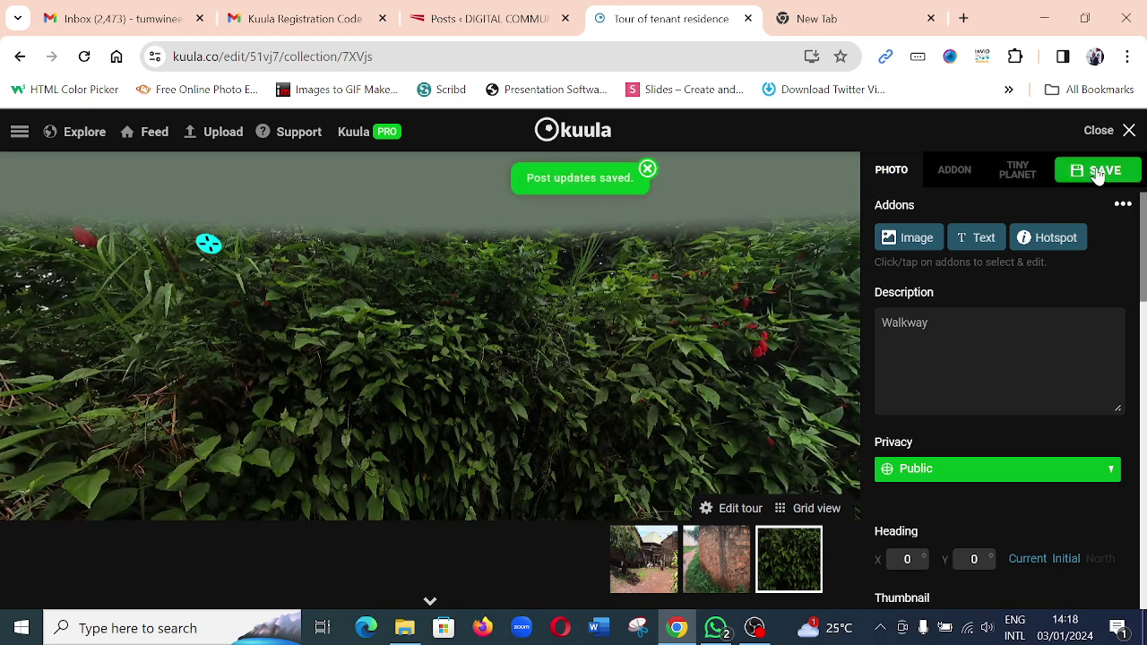
pyautogui.click(1128, 132)
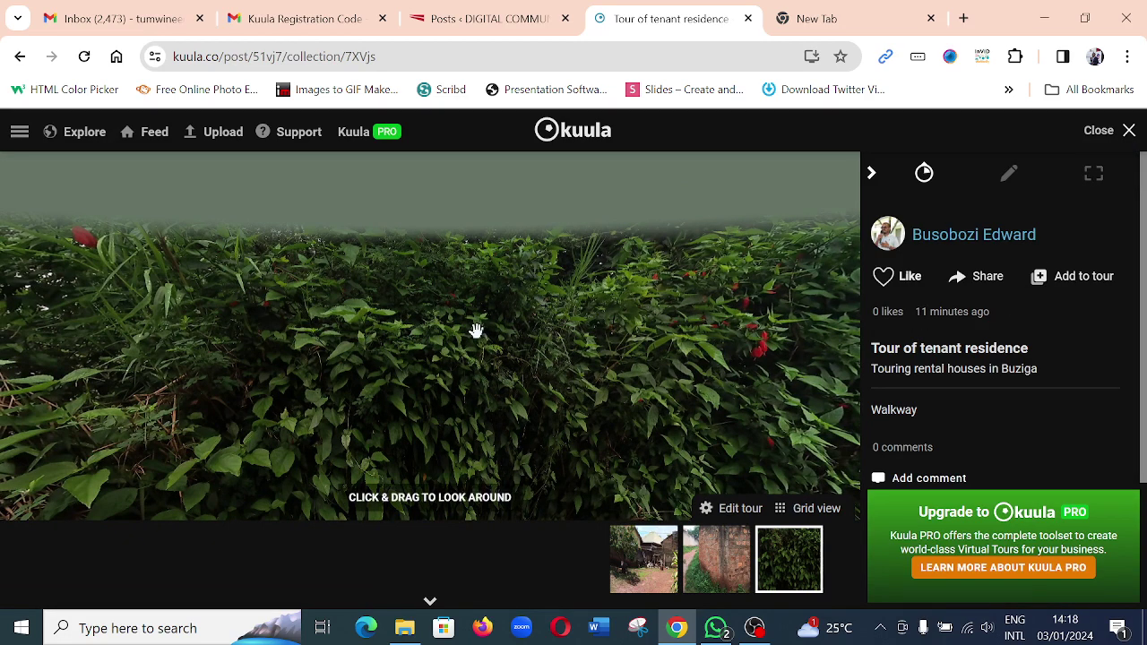
pyautogui.click(979, 279)
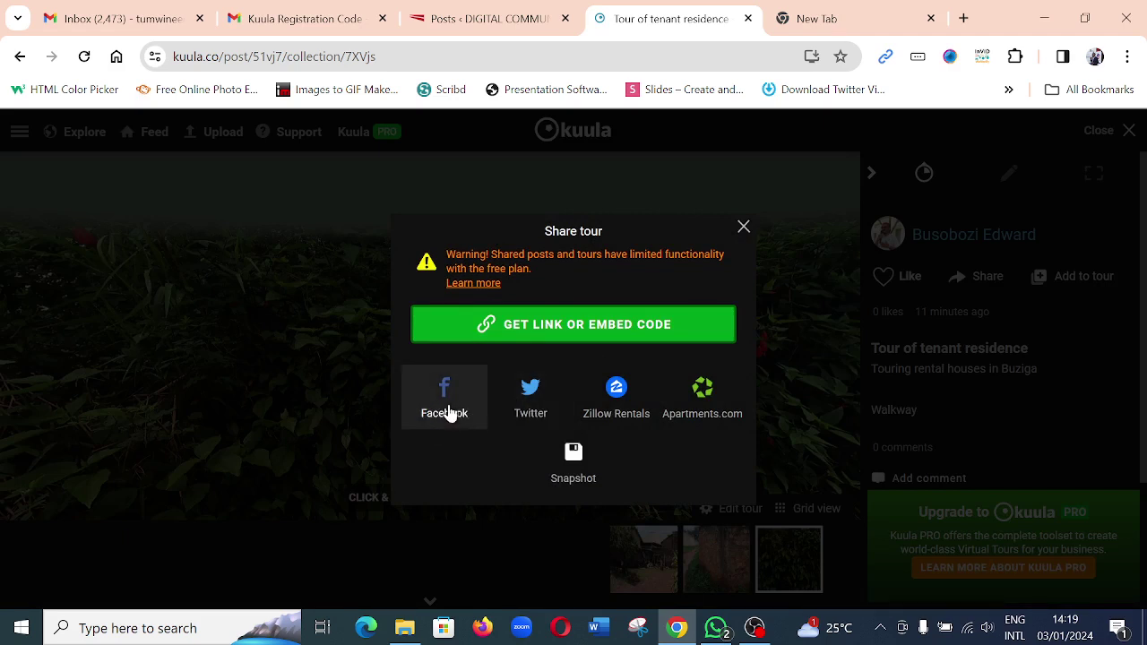
# Copy the tour's share link from the export editor, view the HTML and JS embed codes, then close it
pyautogui.click(566, 326)
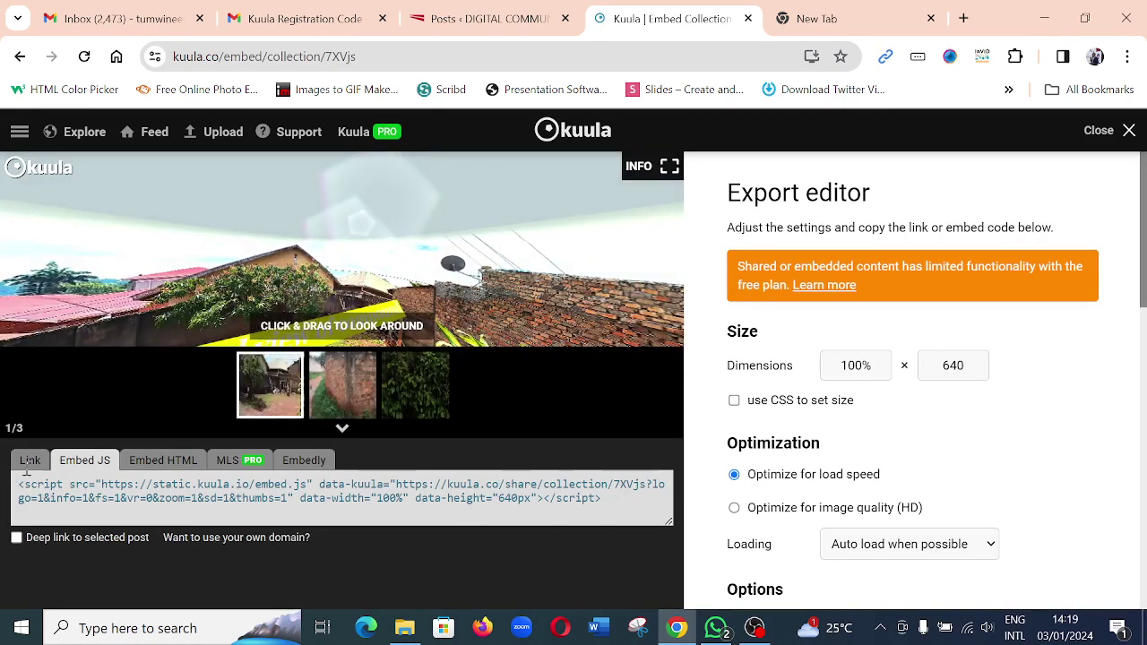
pyautogui.click(29, 459)
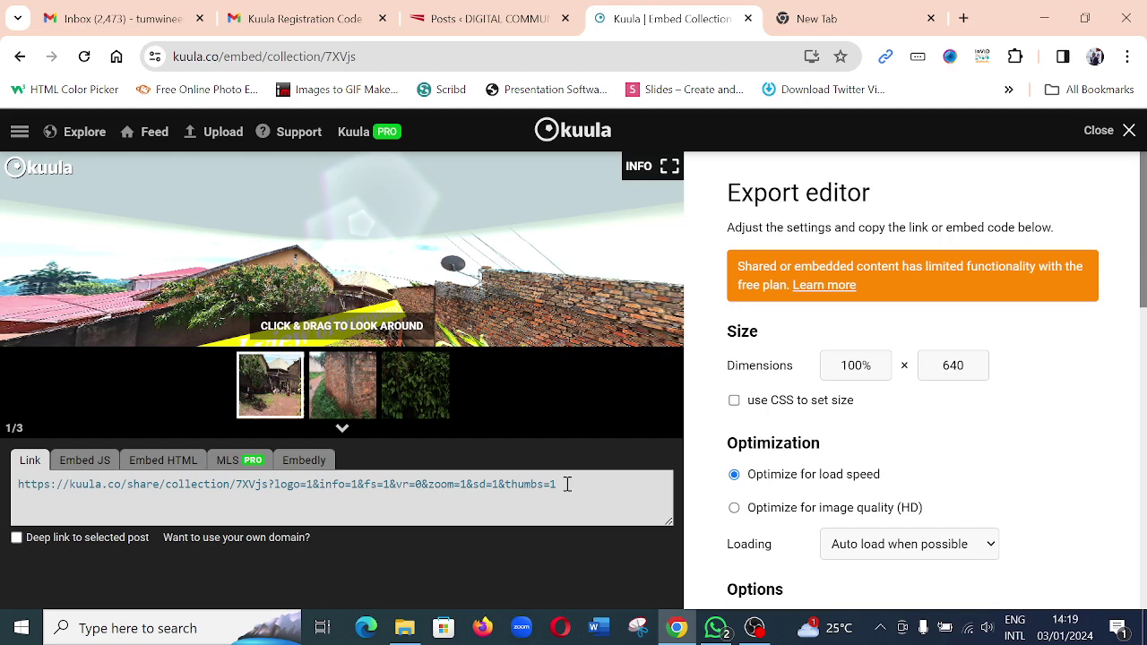
pyautogui.click(567, 484)
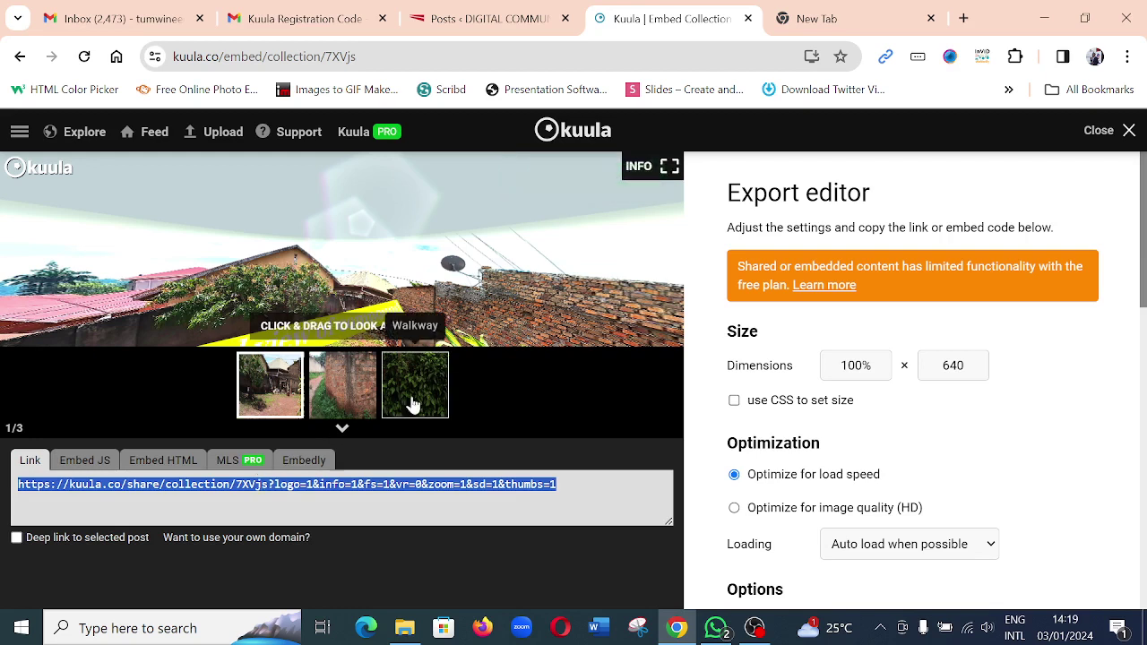
pyautogui.click(169, 461)
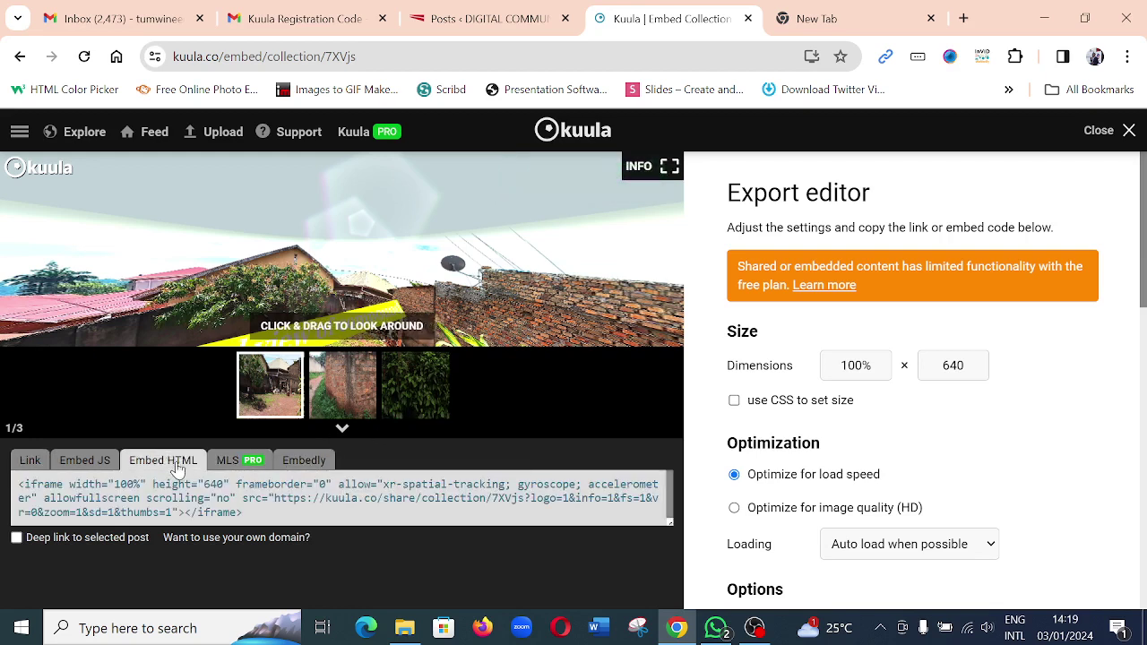
pyautogui.click(93, 462)
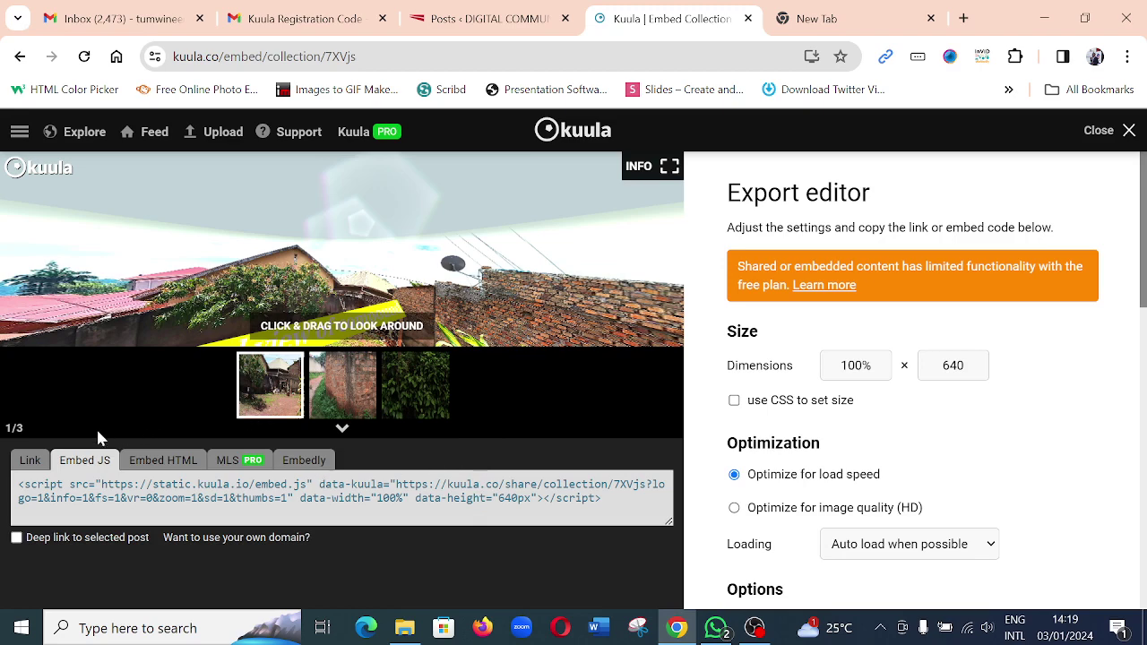
pyautogui.click(29, 460)
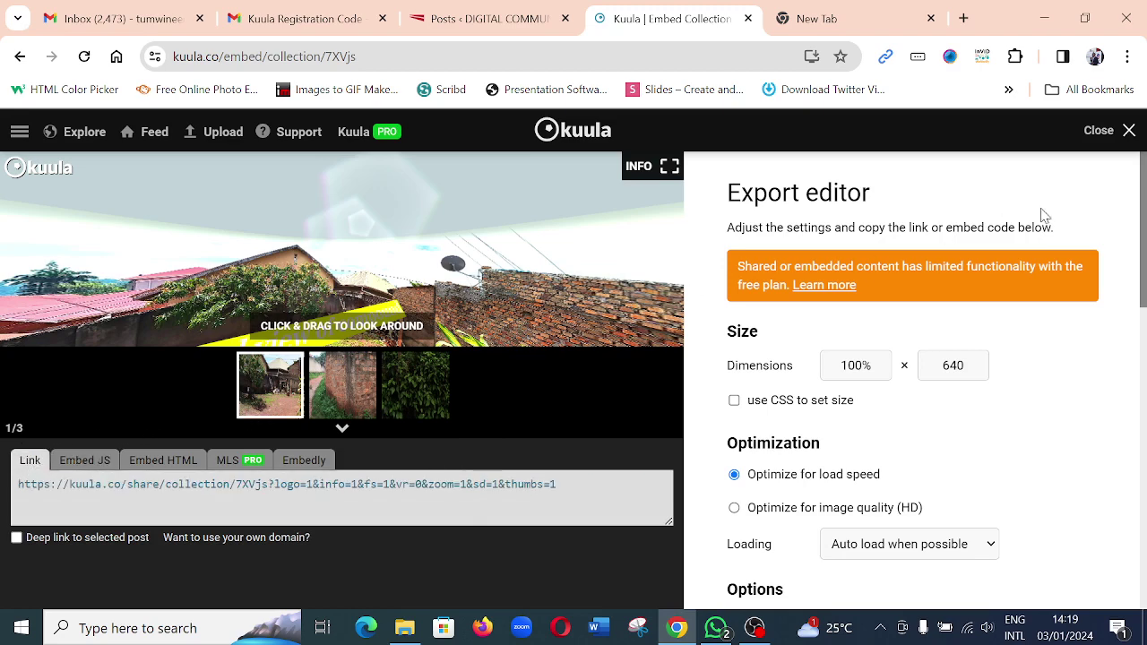
pyautogui.click(1129, 132)
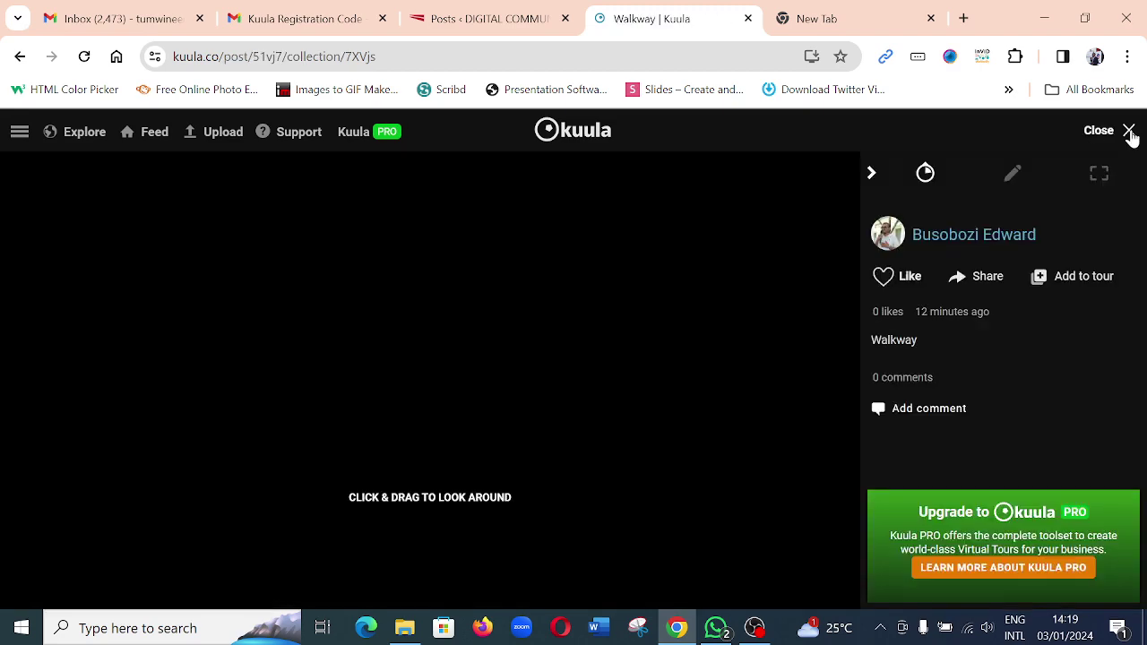